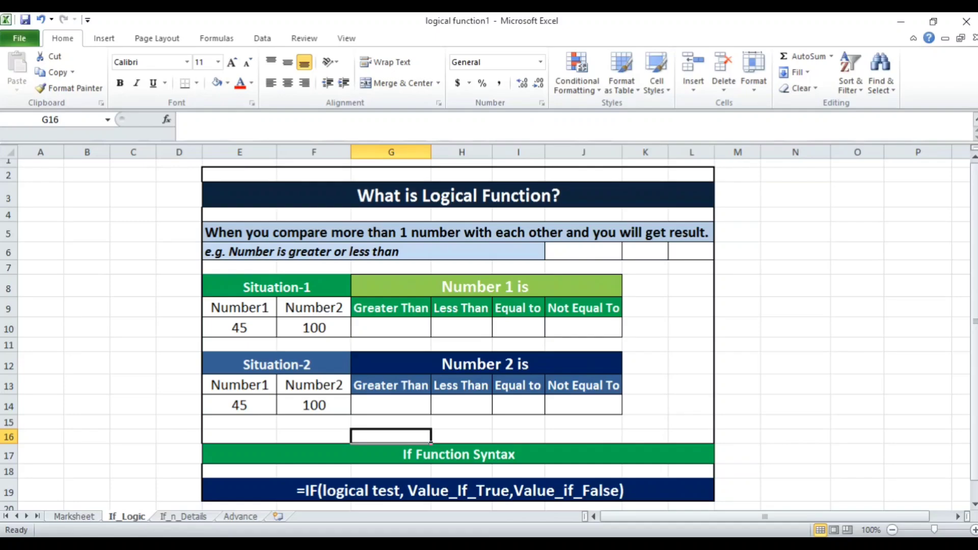
Step: Review the Number 1 comparison headings in Situation-1, from Greater Than through Not Equal To
left_click(486, 286)
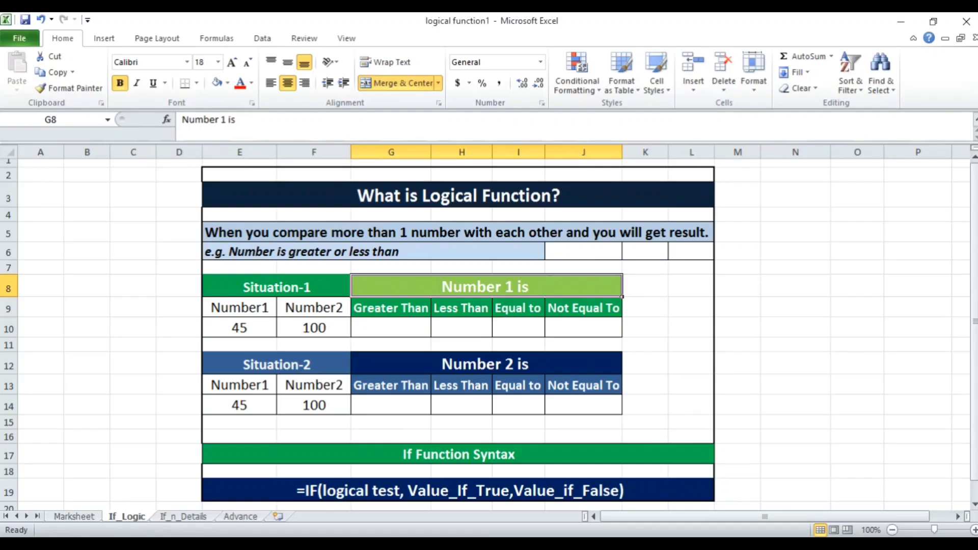
left_click(391, 308)
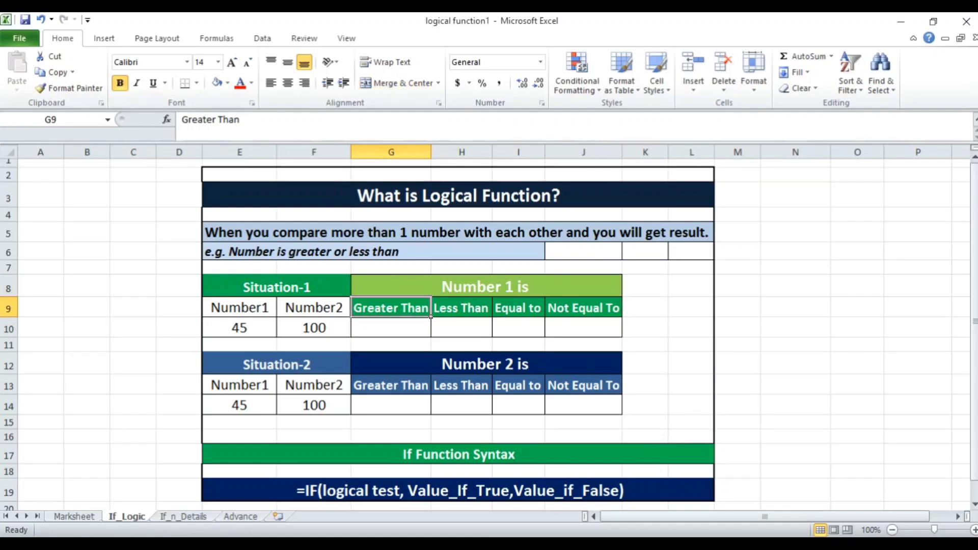
left_click(461, 307)
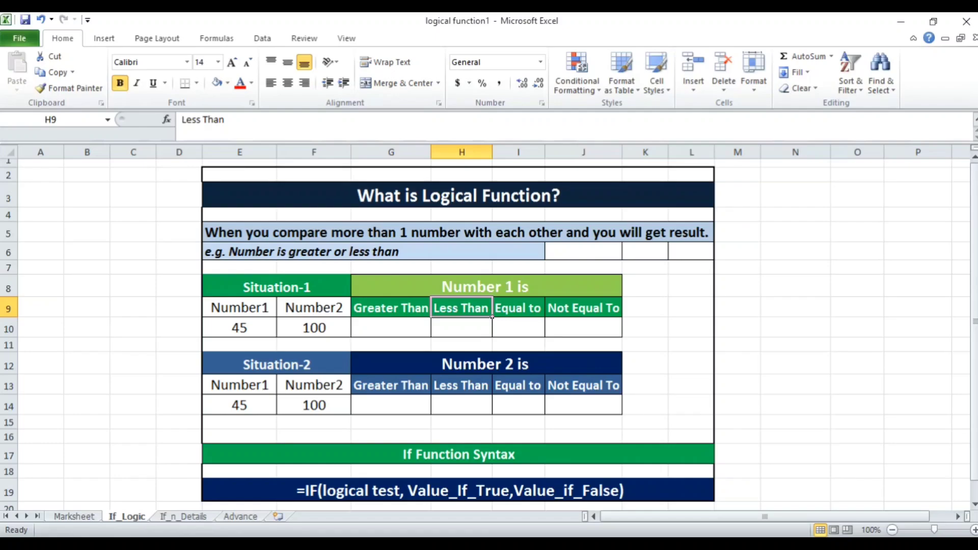
left_click(518, 307)
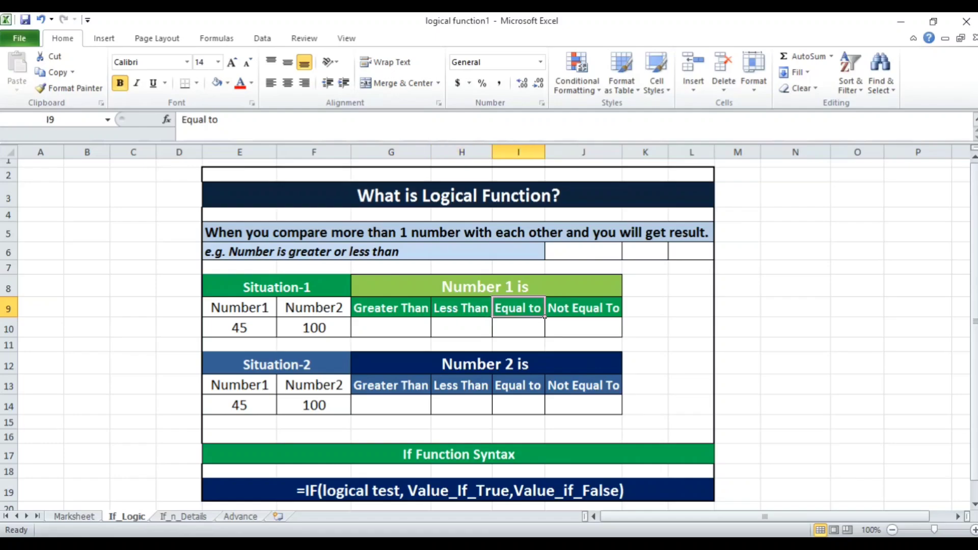
left_click(584, 308)
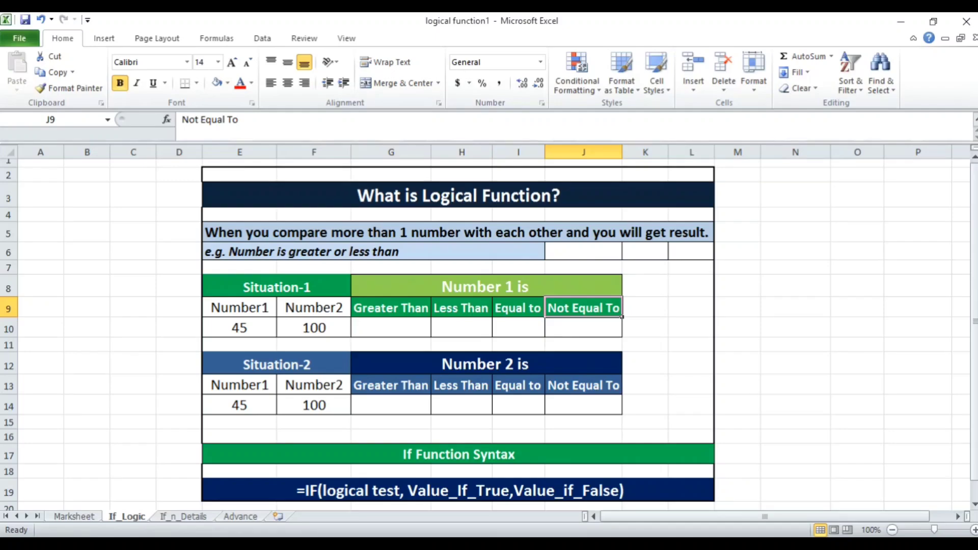
Step: Start an IF formula in the Situation-1 Greater Than cell G10 with the logical test E10>F10
left_click(390, 327)
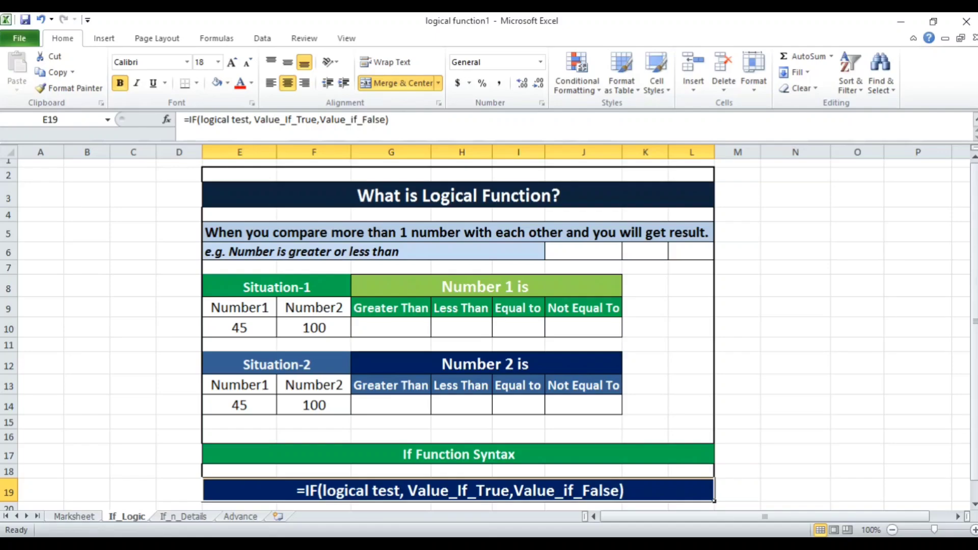
left_click(391, 327)
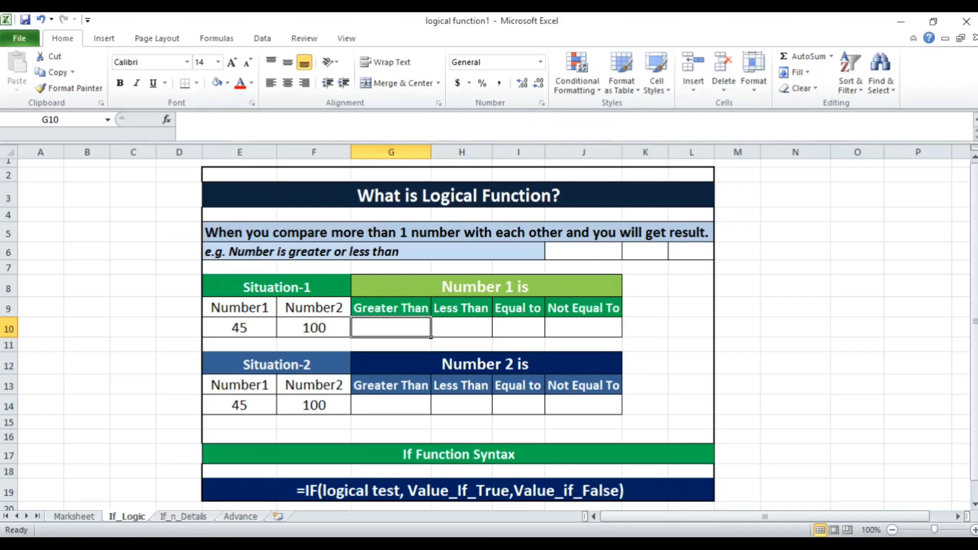
type("=")
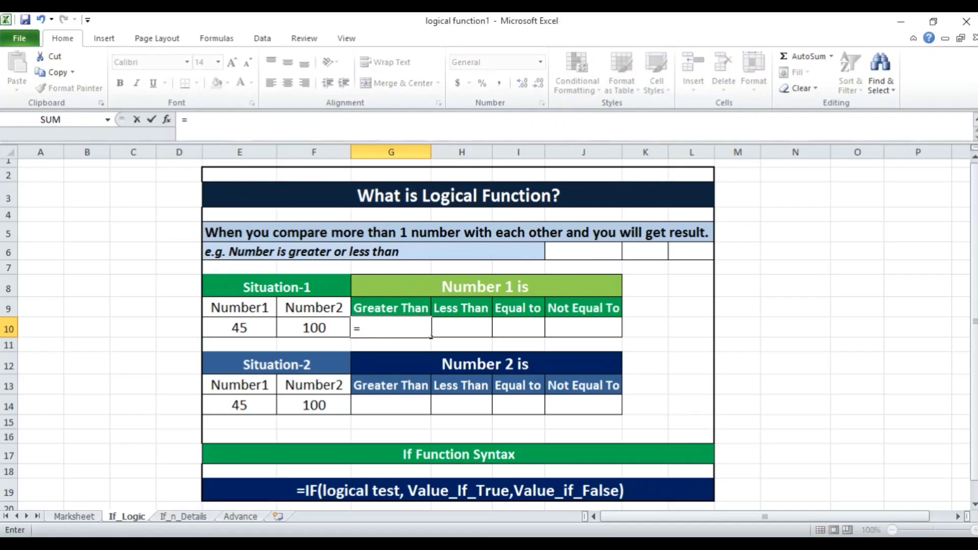
type("if")
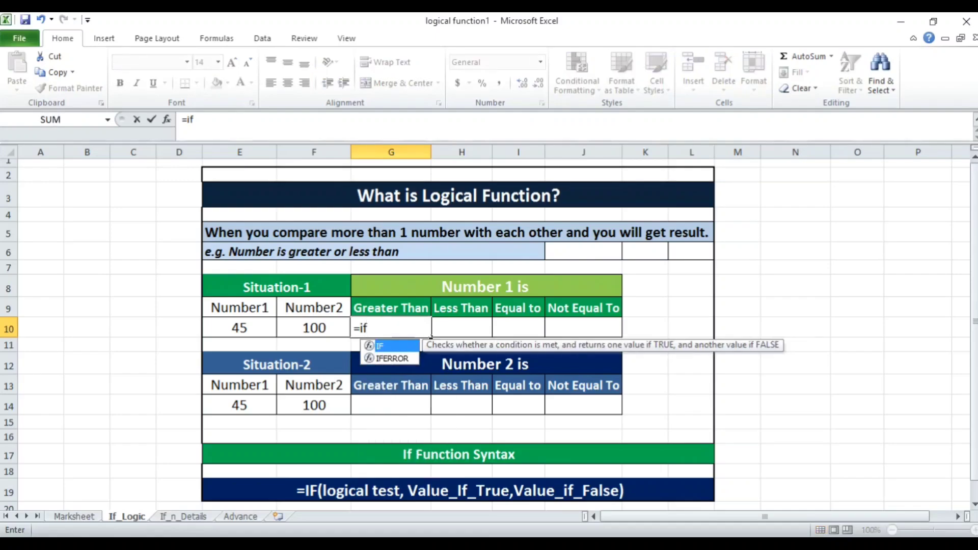
type("(")
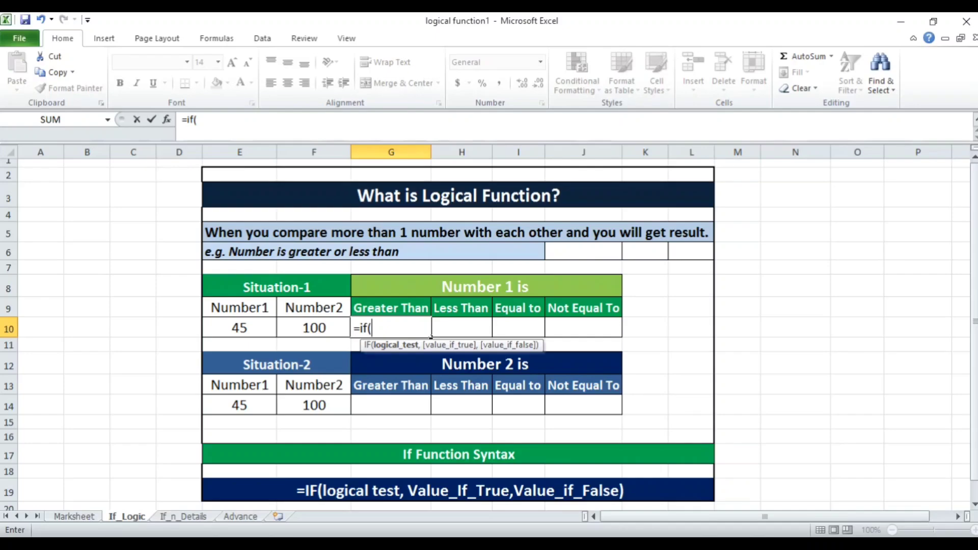
key("Left")
key("Left")
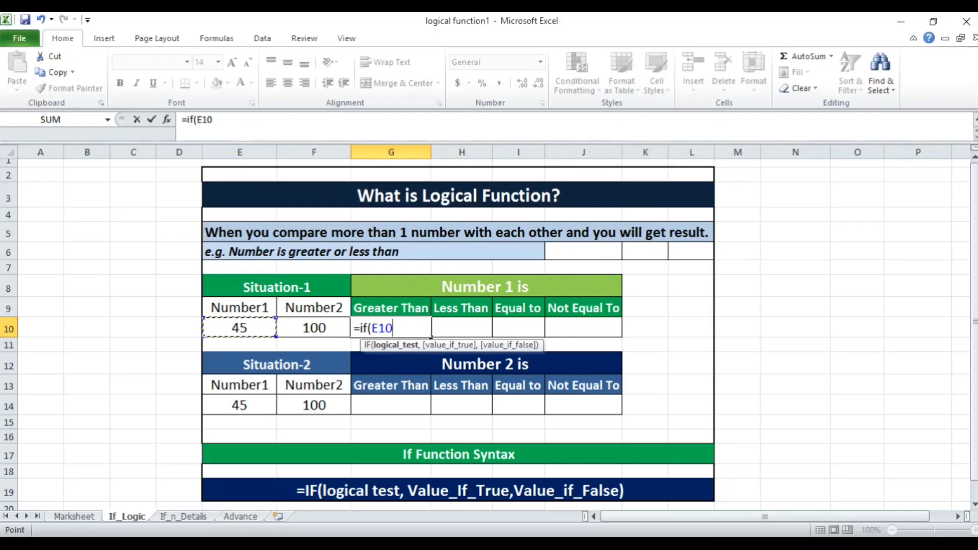
type(">")
key("Left")
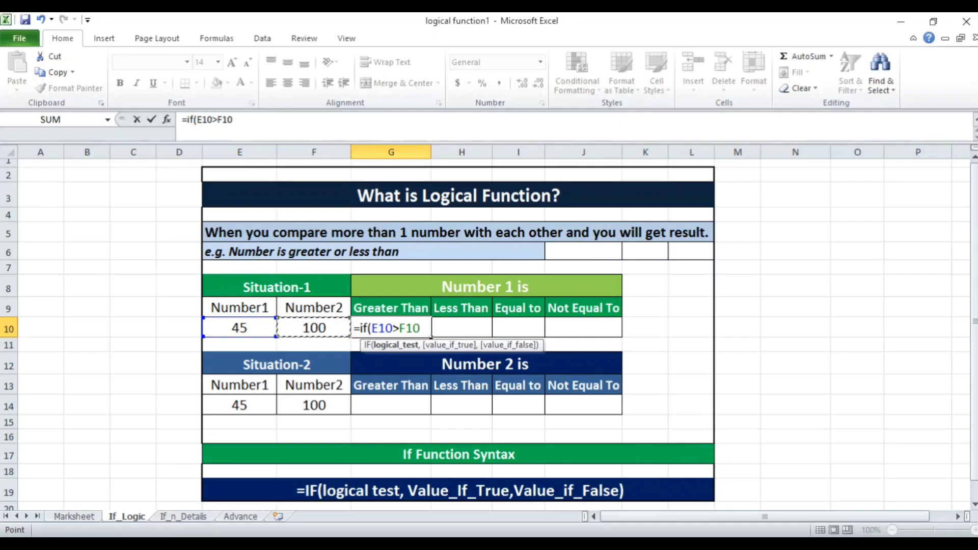
Step: Complete the G10 IF formula with "Yes" as the true value and "No" as the false value
type(",")
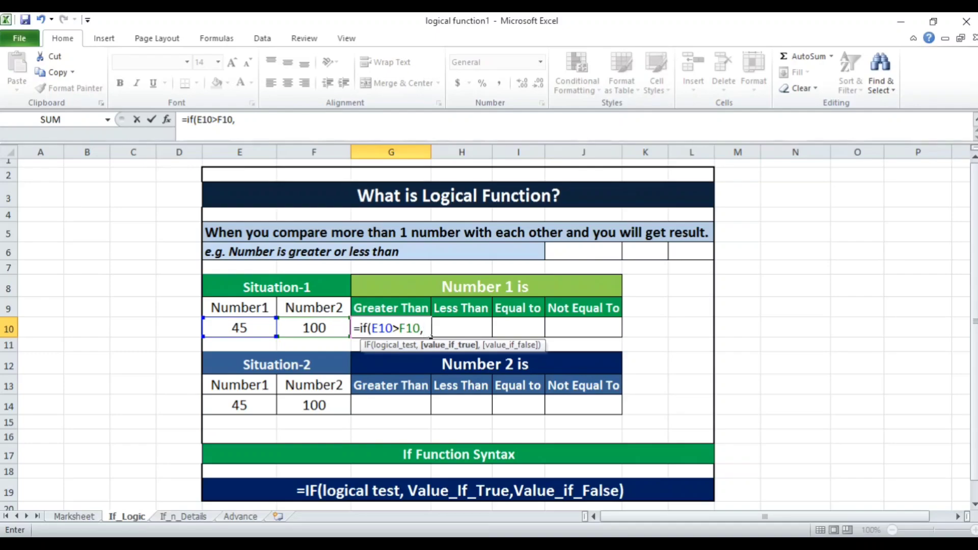
type("\"Yes\"")
type(",")
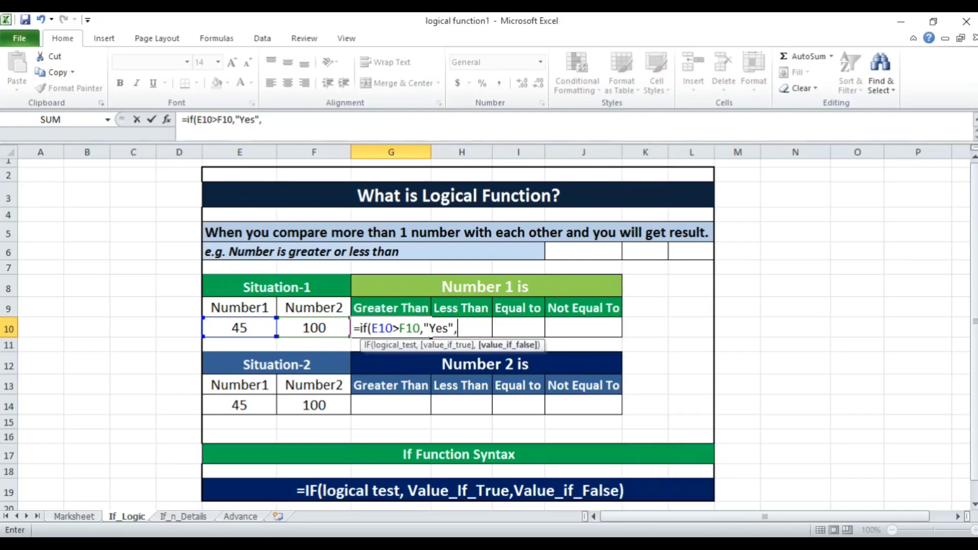
type("\"No\")")
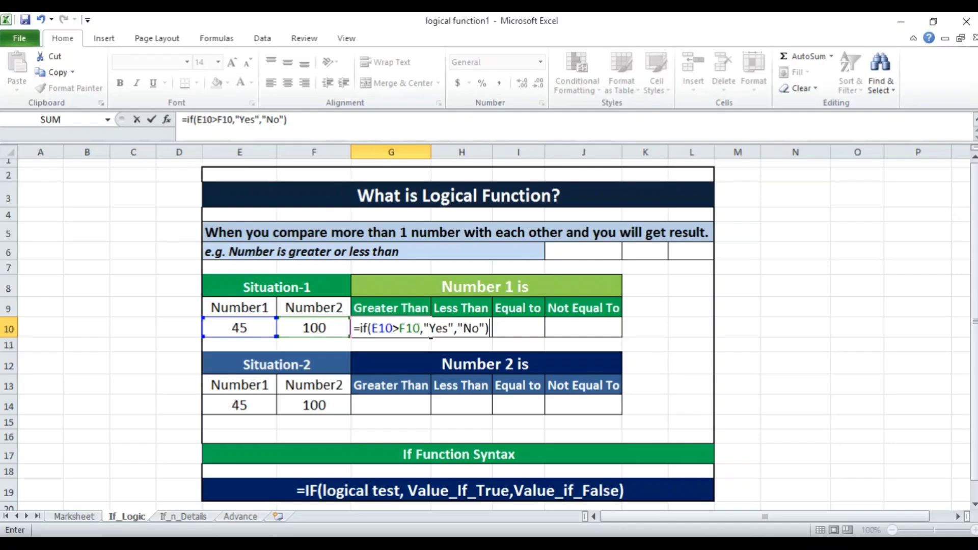
key("Return")
key("Up")
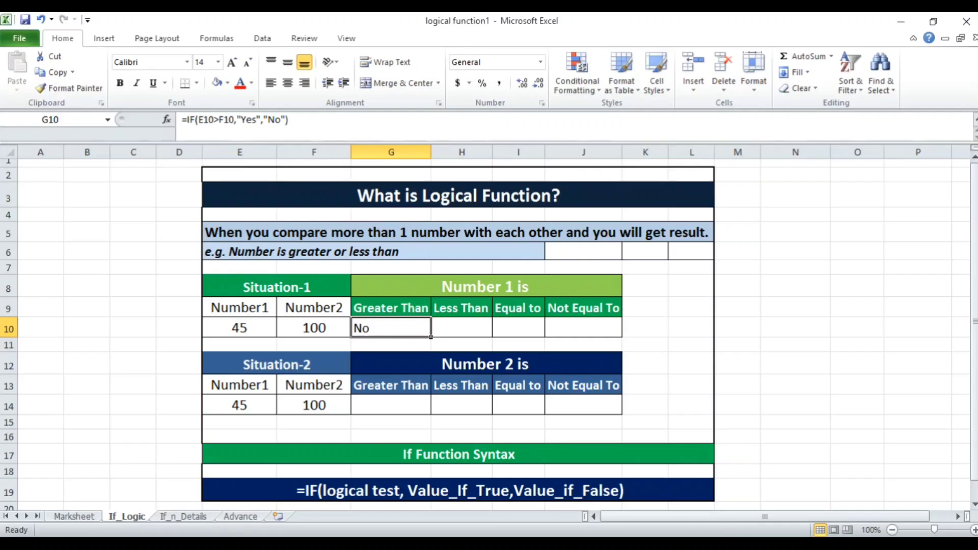
Step: Set Situation-1's Number1 value in E10 to 125 to test the Greater Than formula
key("Left")
key("Left")
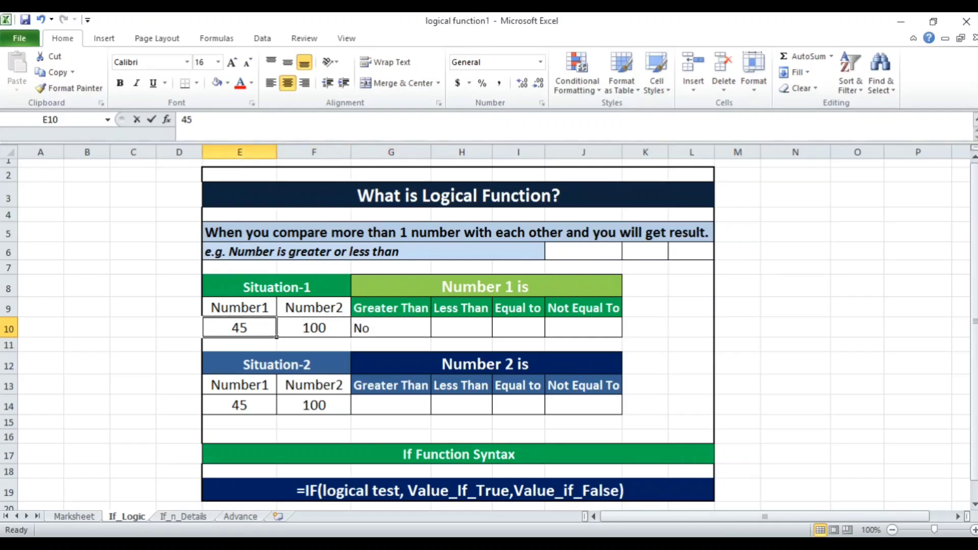
type("125")
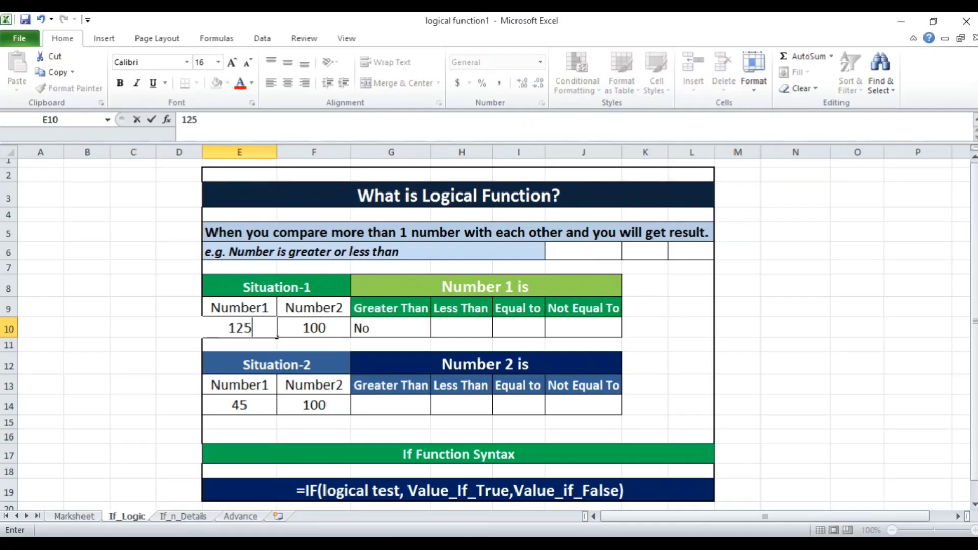
key("Return")
key("Up")
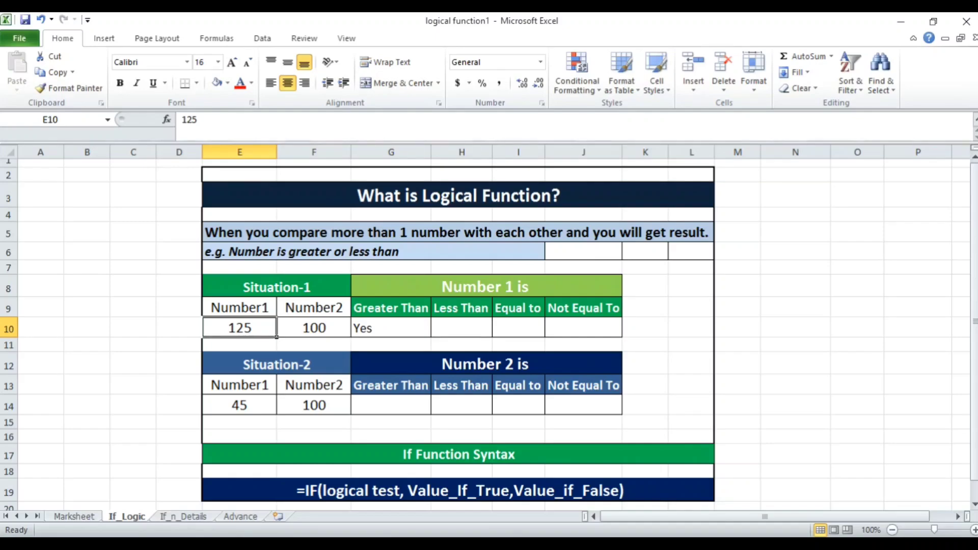
Step: Check the Greater Than result in G10 and set Situation-1's Number1 value in E10 back to 45
key("Right")
key("Right")
key("Left")
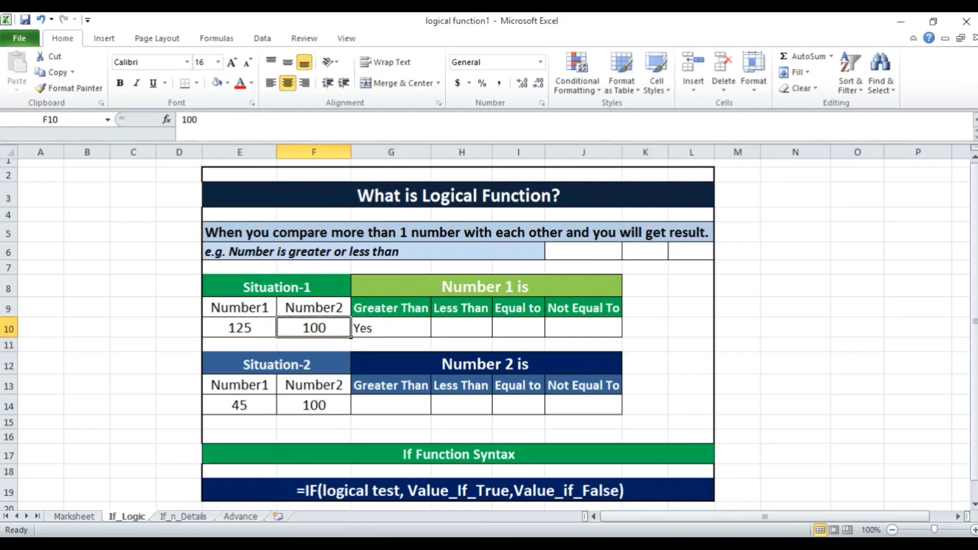
key("Left")
type("45")
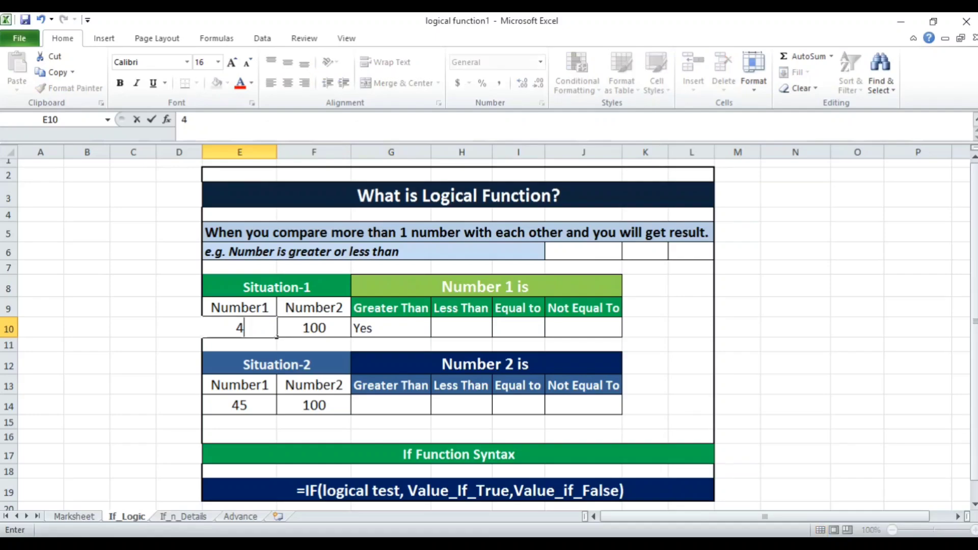
key("Right")
Step: Start an IF formula in the Situation-1 Less Than cell H10 with the logical test E10<F10
key("Right")
key("Right")
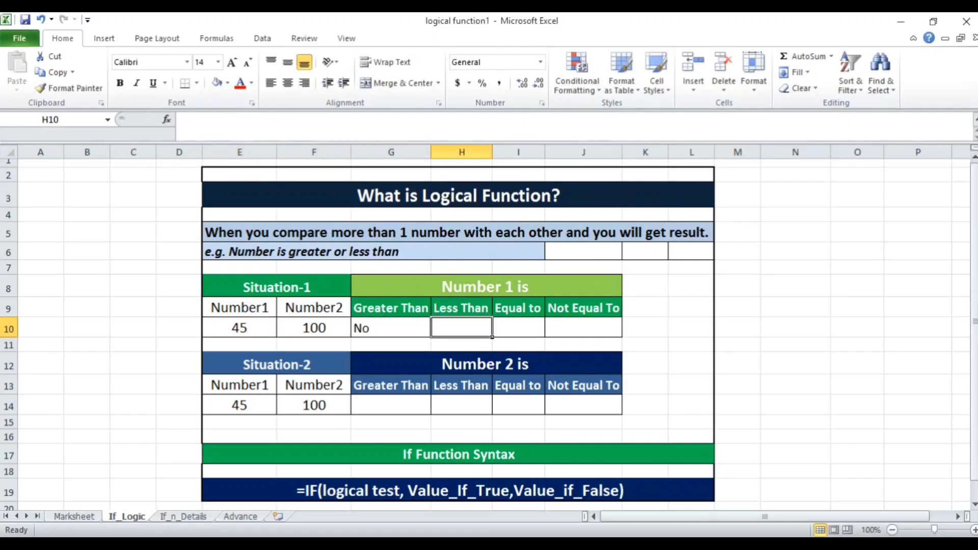
type("=if")
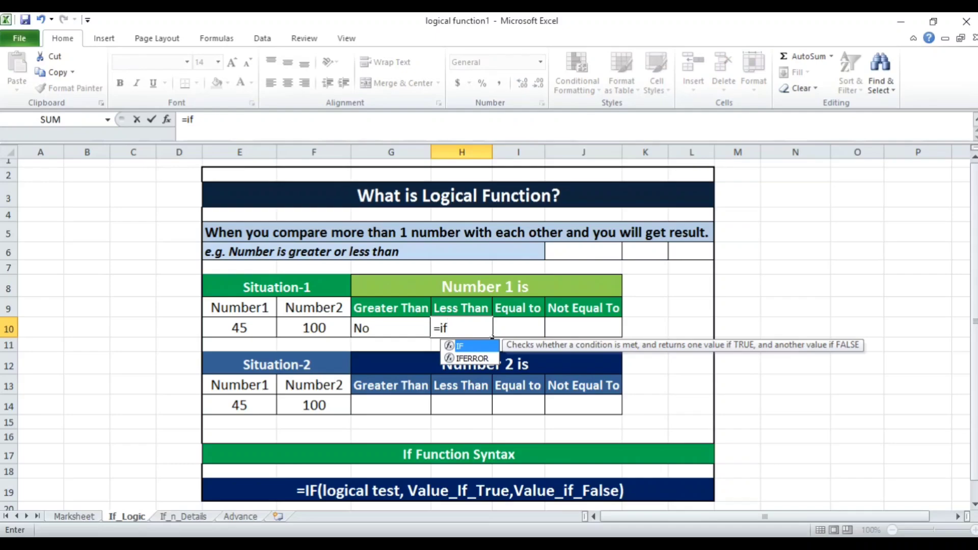
type("(")
key("Left")
key("Left")
key("Left")
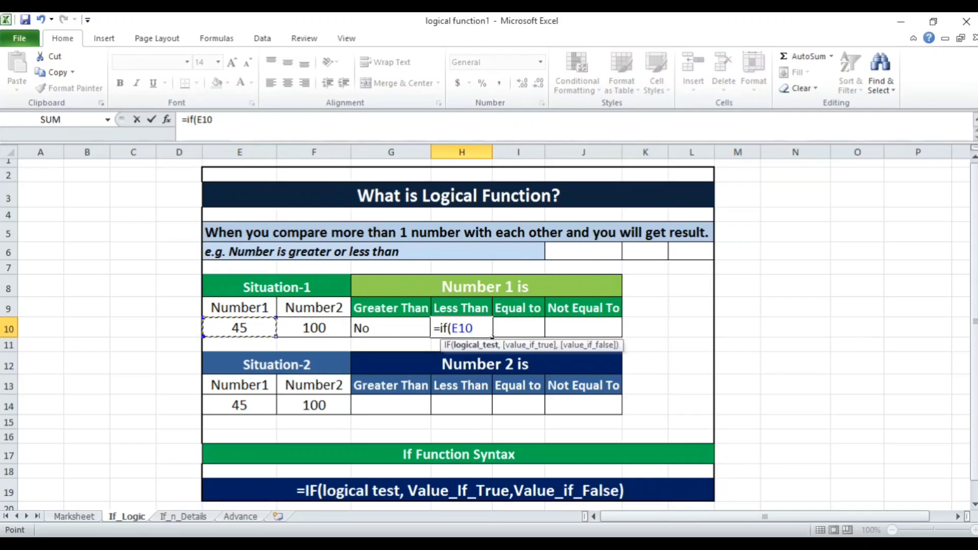
type("<")
key("Left")
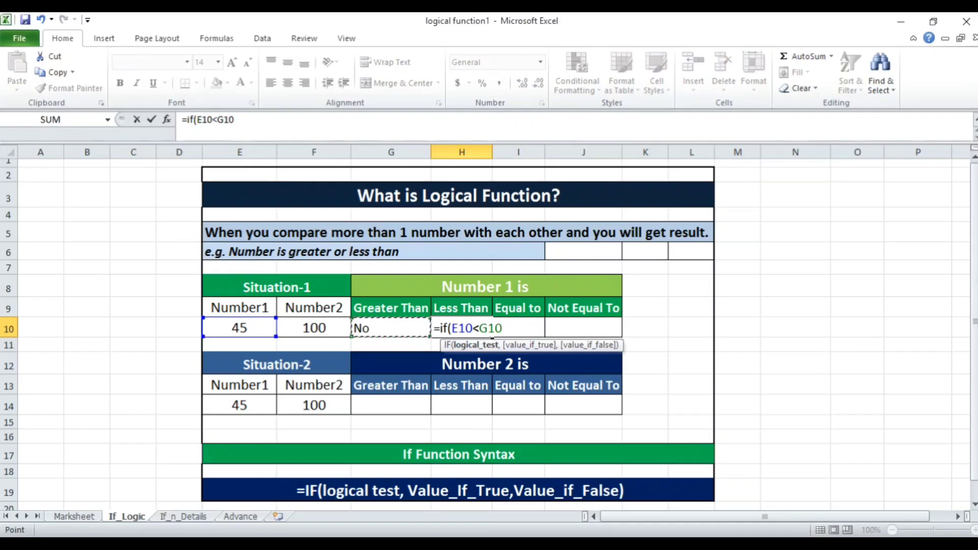
key("Left")
Step: Complete the H10 IF formula with "Yes" as the true value and "No" as the false value
type(",\"")
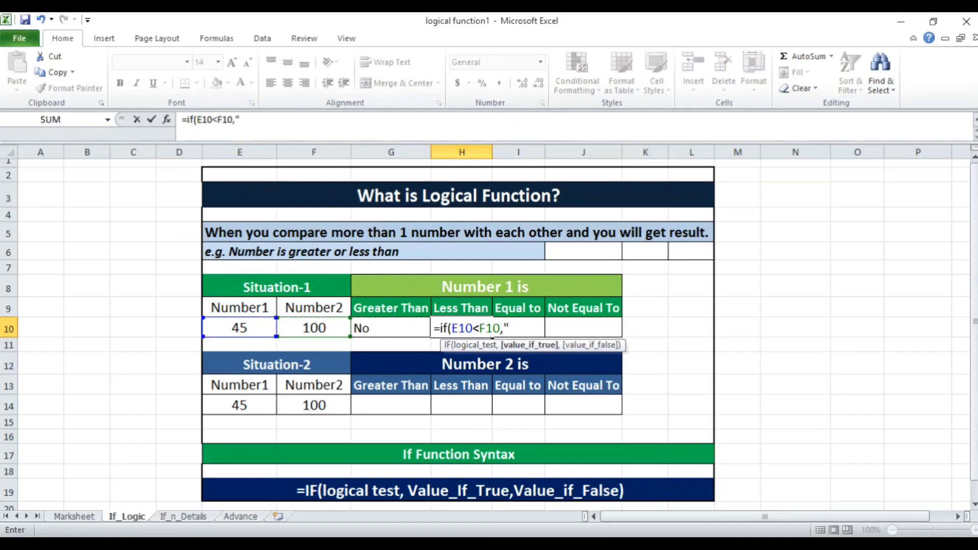
type("Yes\",")
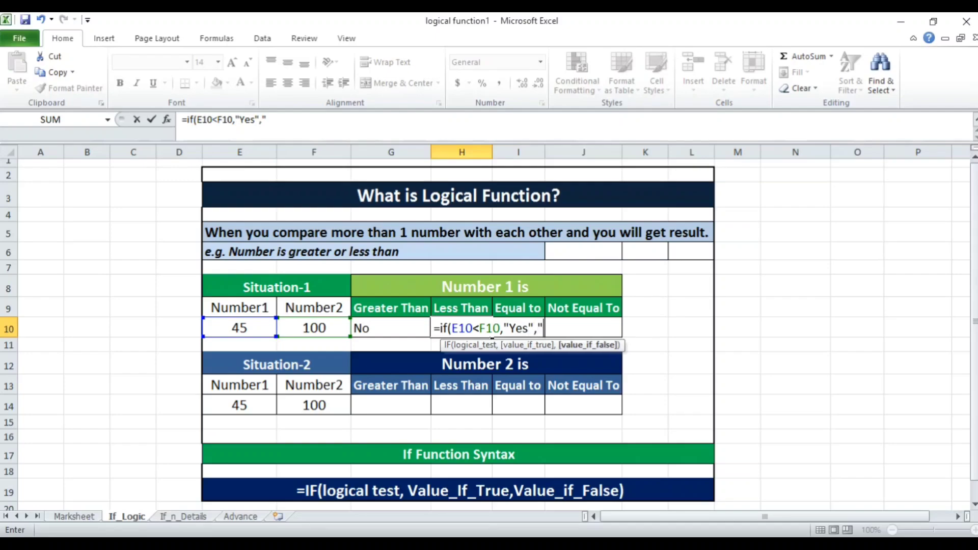
type("\"No\")")
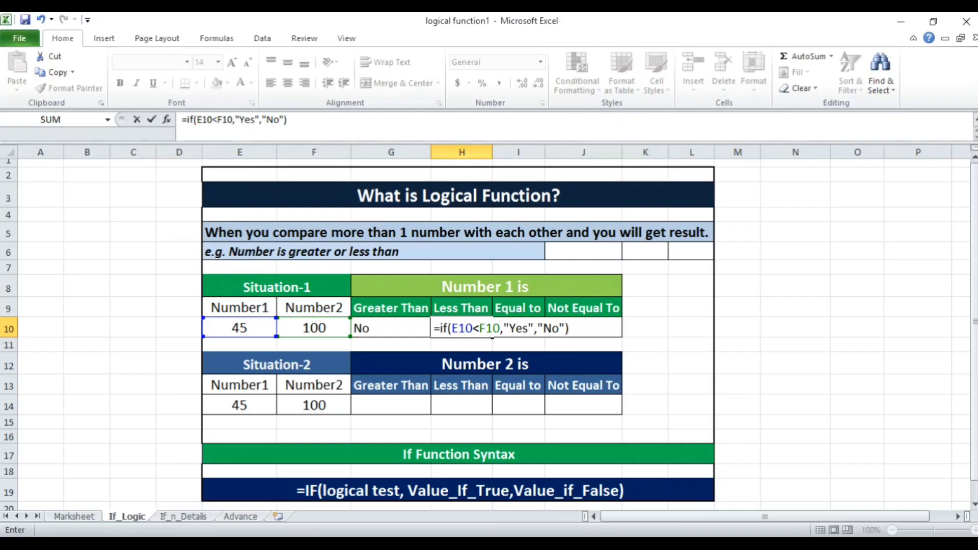
key("Return")
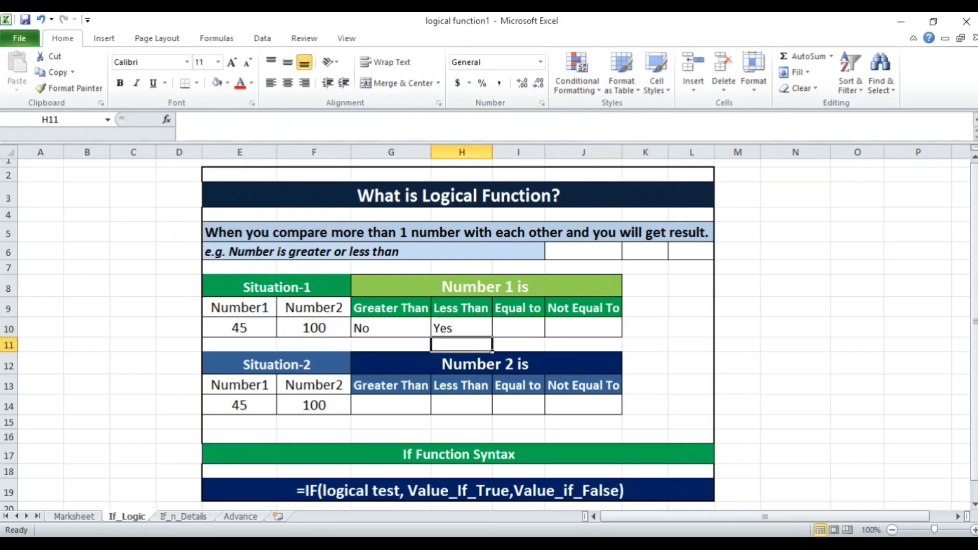
key("Up")
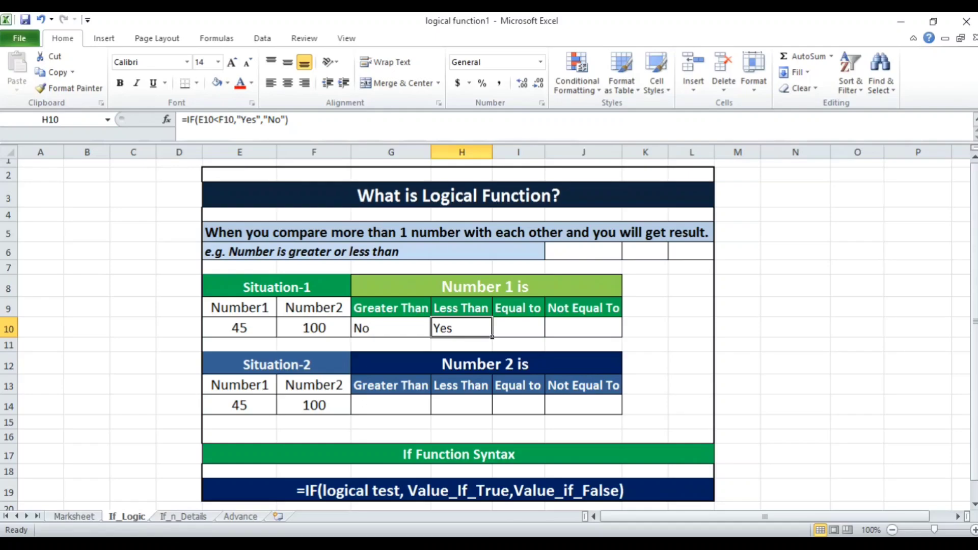
Step: Start an IF formula in the Situation-1 Equal to cell I10 with the logical test E10=F10
key("Right")
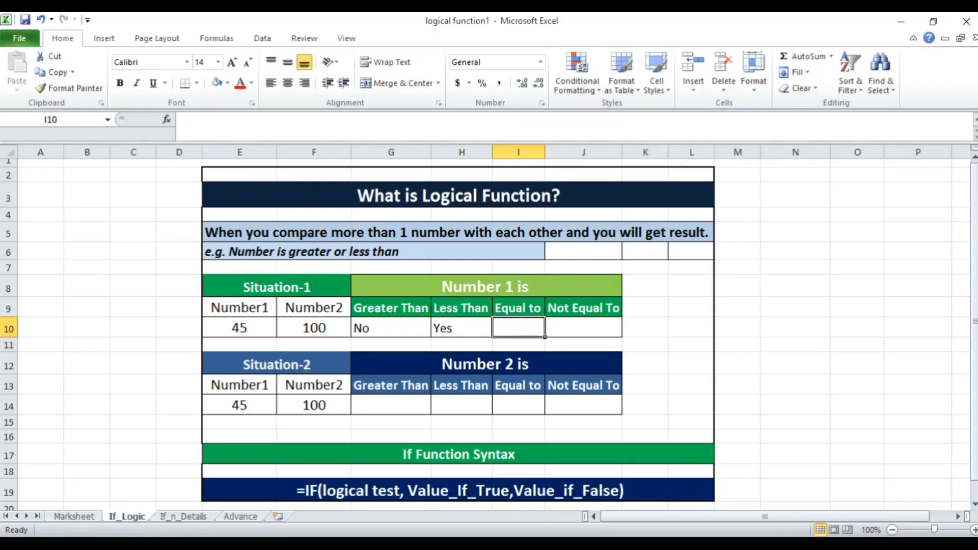
type("=if")
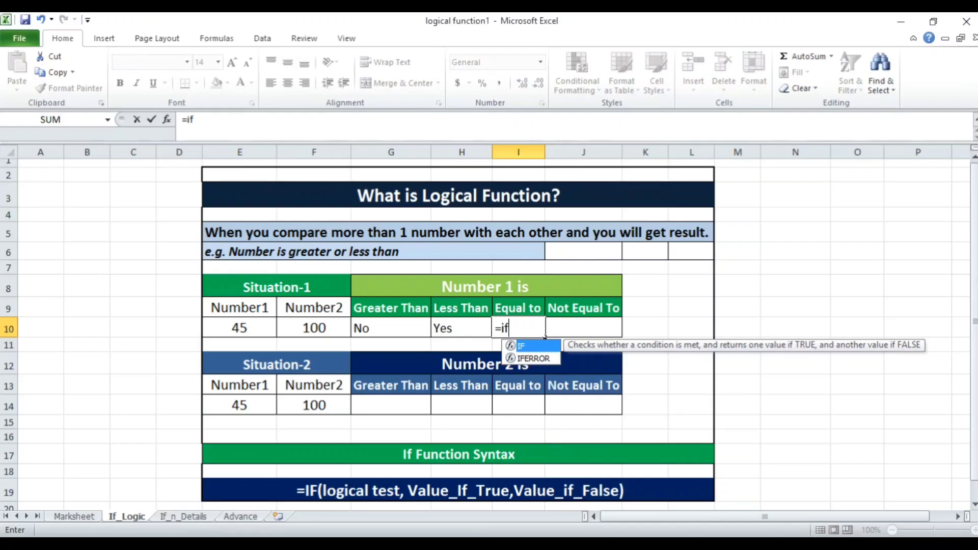
type("(")
key("Left")
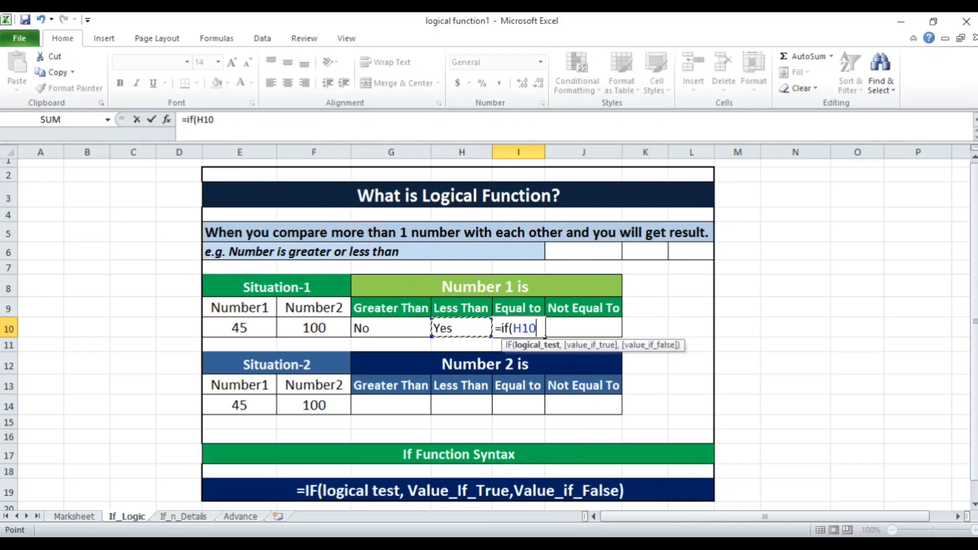
key("Left")
key("Left")
key("Left")
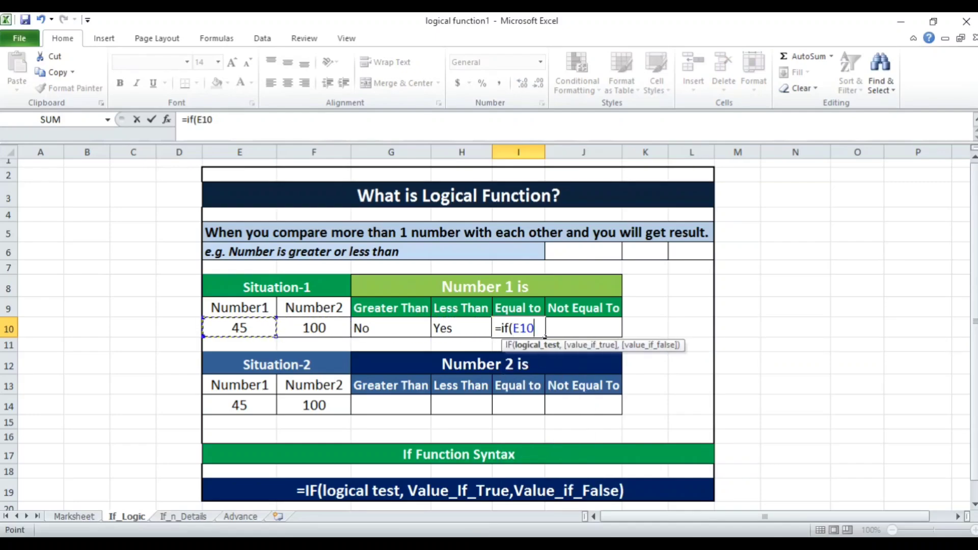
type("=")
key("Left")
key("Left")
key("Left")
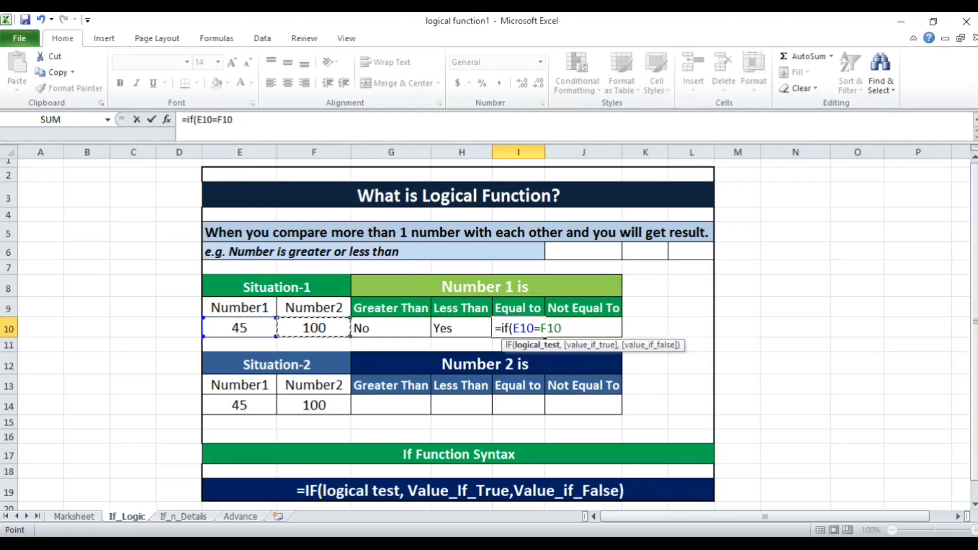
Step: Complete the I10 IF formula with "Yes" as the true value and "No" as the false value
type(",")
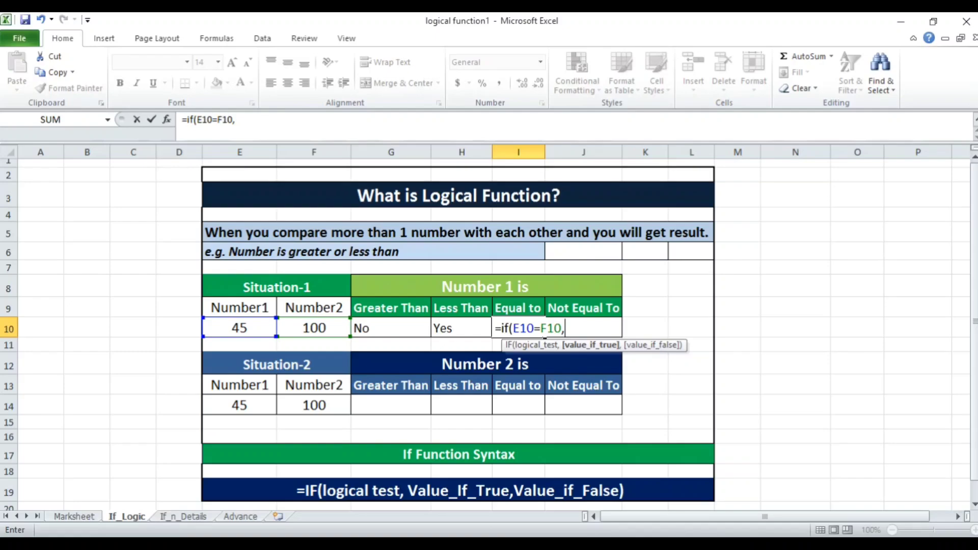
type("\"Yes\",\"")
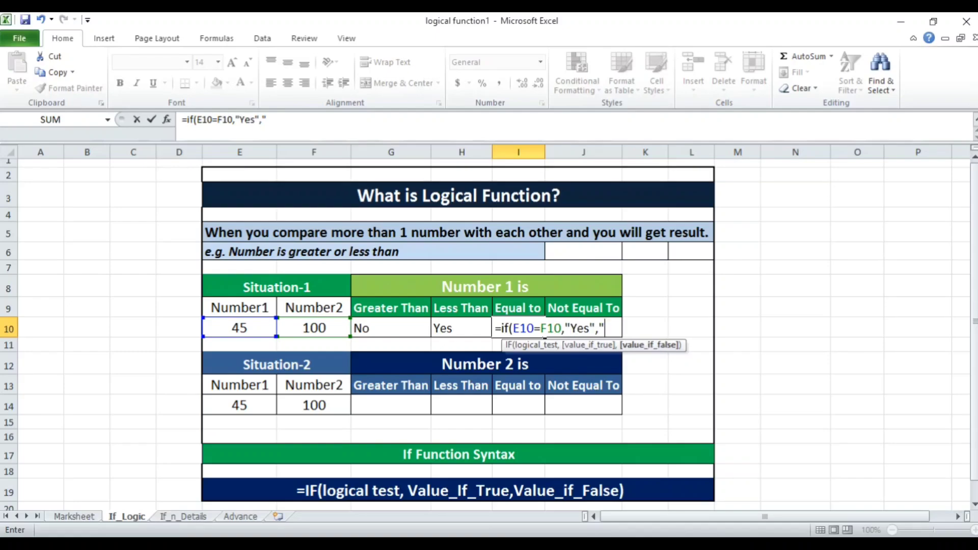
type("No\")")
key("Return")
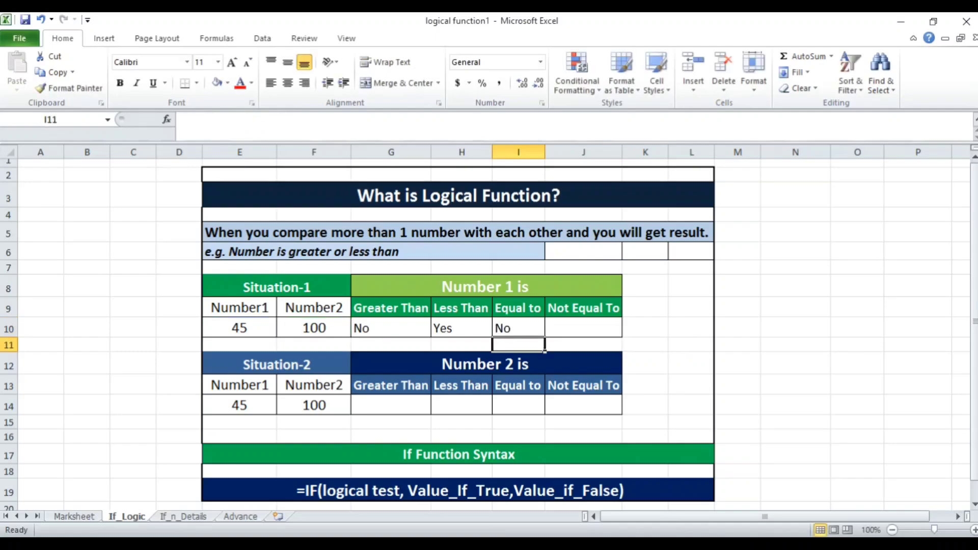
key("Up")
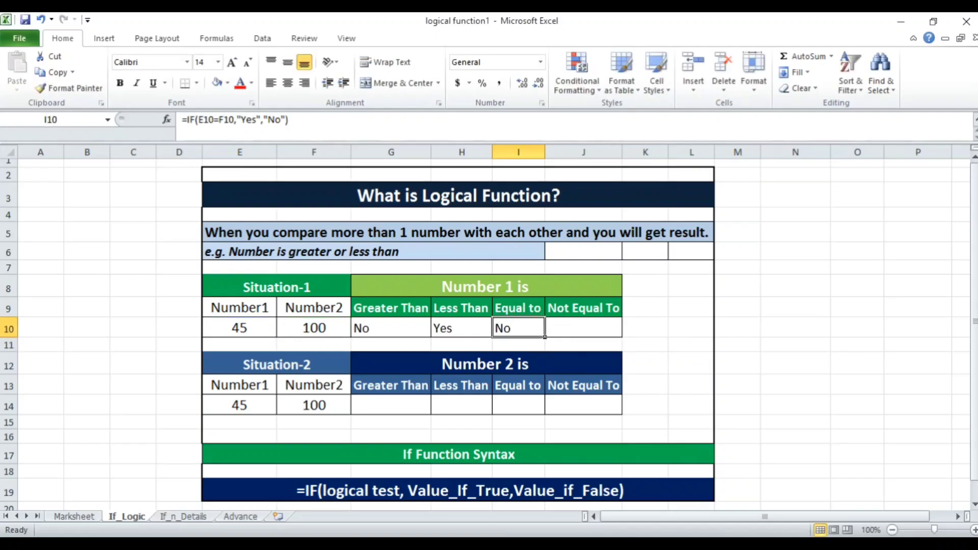
Step: Start an IF formula in the Situation-1 Not Equal To cell J10 with a nested NOT function as its logical test
key("Right")
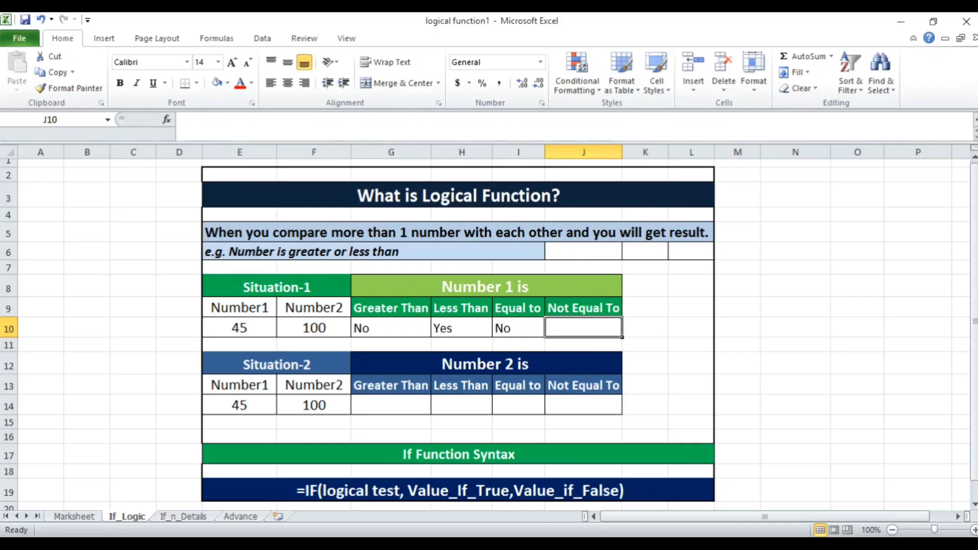
type("=")
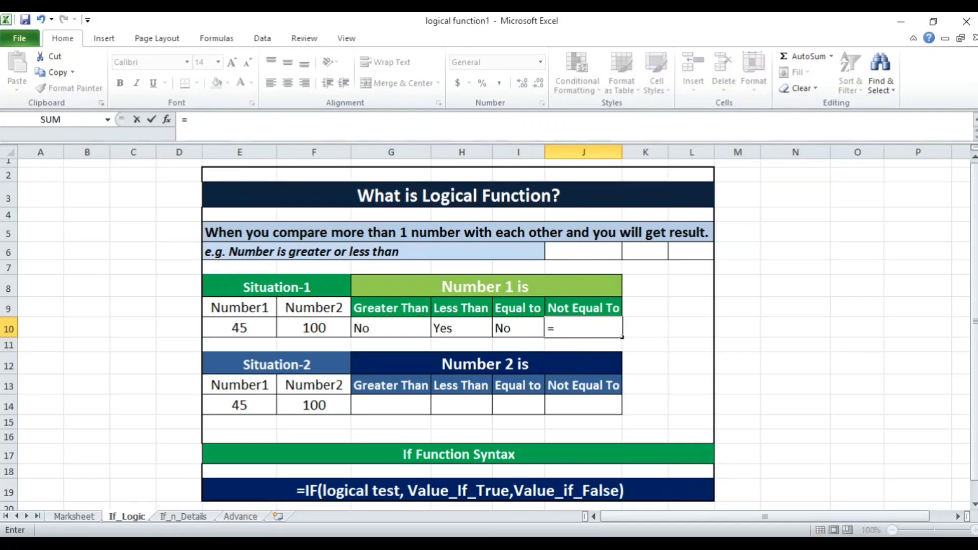
type("if")
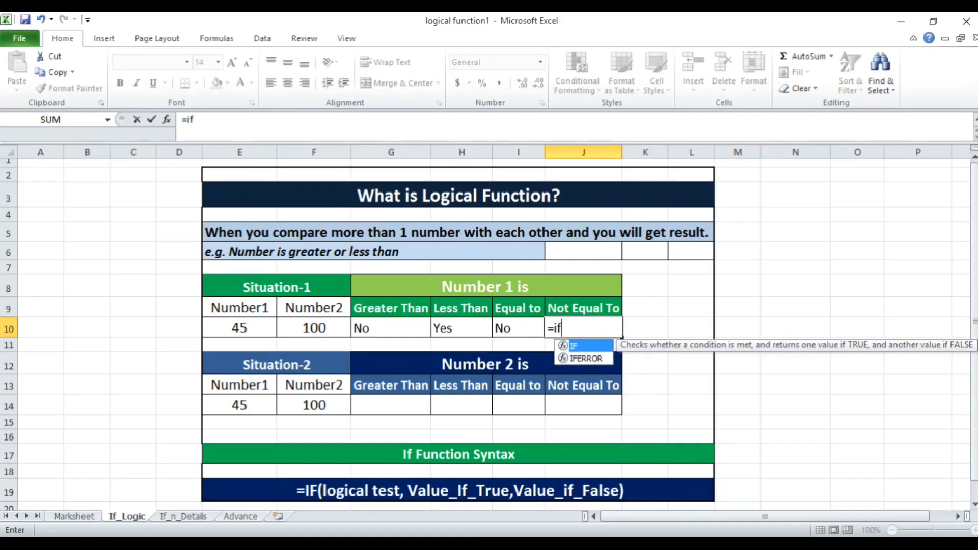
type("(")
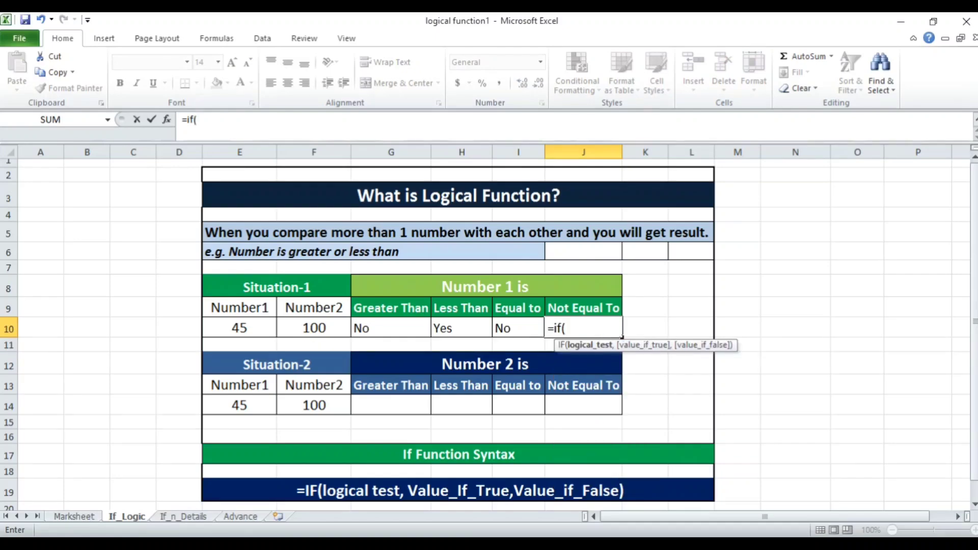
type("n")
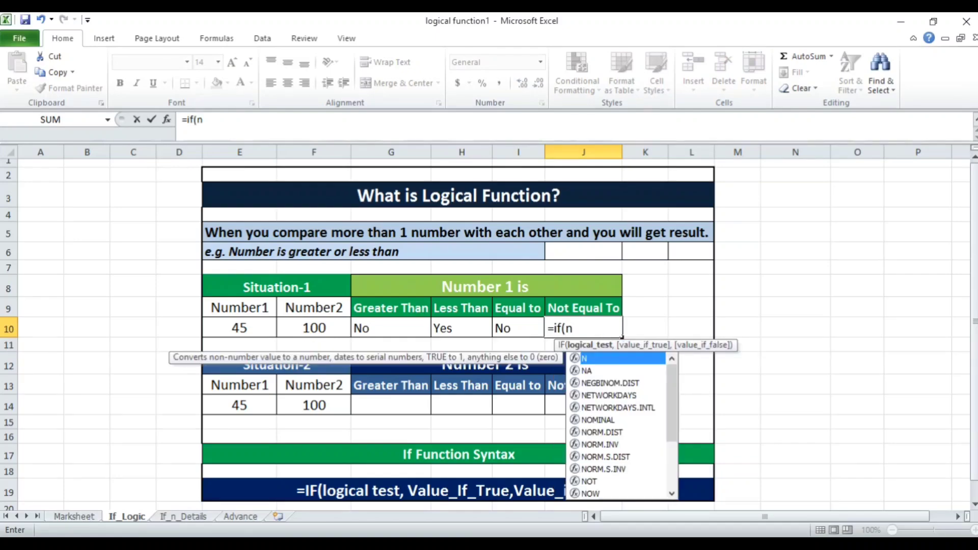
type("ot")
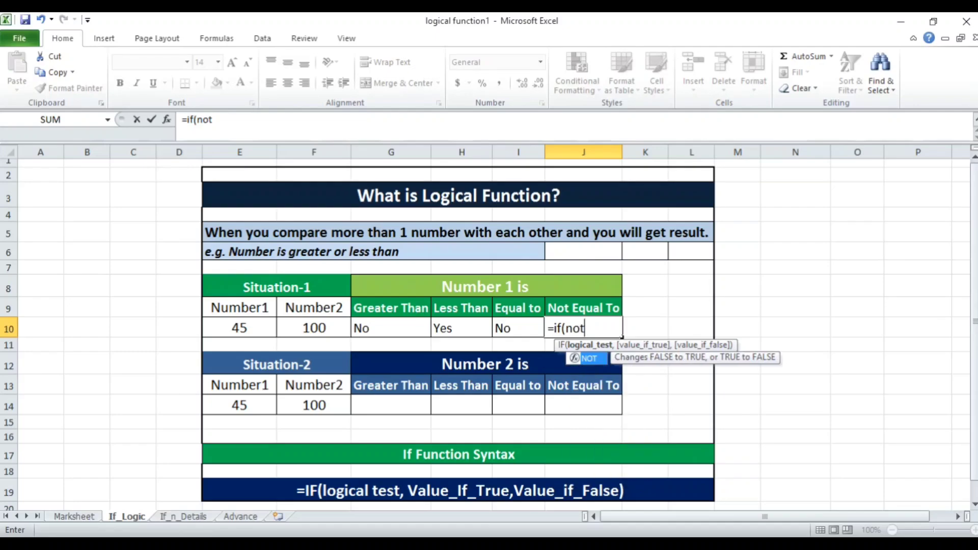
type("(")
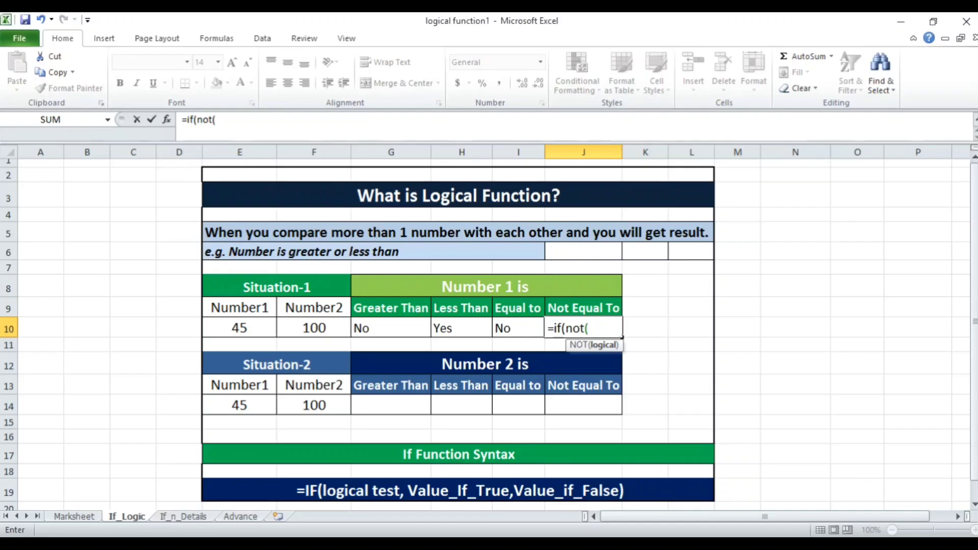
Step: Enter E10=F10 as the condition of the NOT function in J10's formula
key("Left")
key("Left")
key("Left")
key("Left")
key("Left")
key("Left")
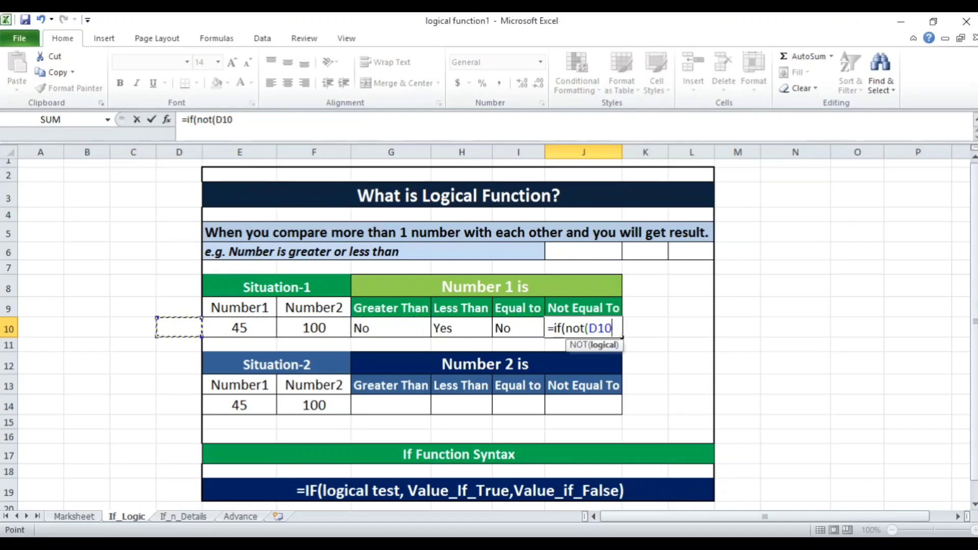
key("Right")
type("=")
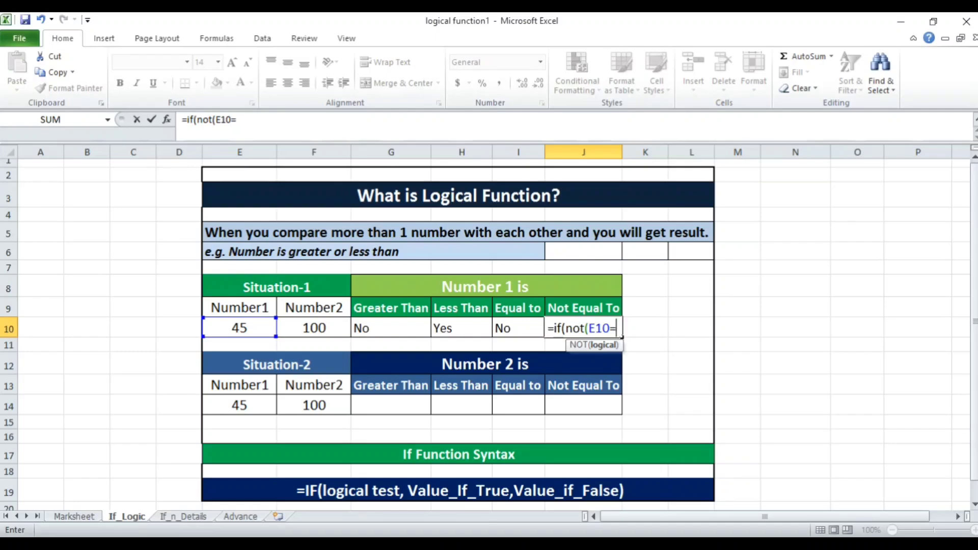
type("f")
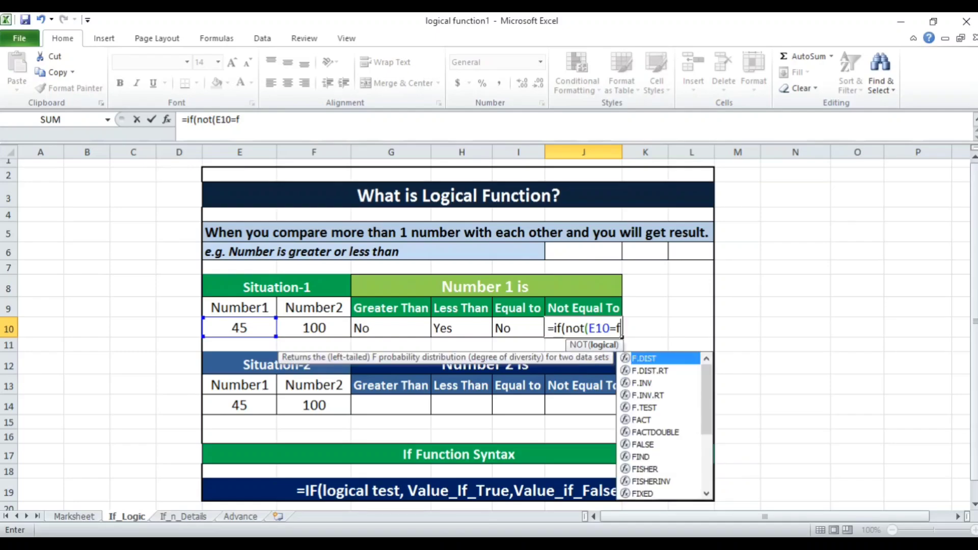
type("10")
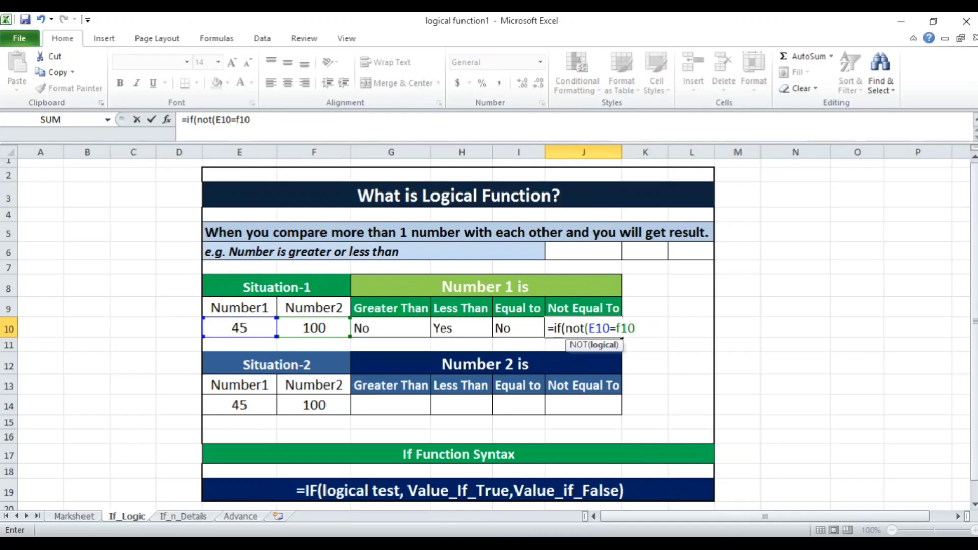
Step: Add "Yes" as the true value and "No" as the false value to J10's formula and try to enter it
type(",\"Yes\",\"")
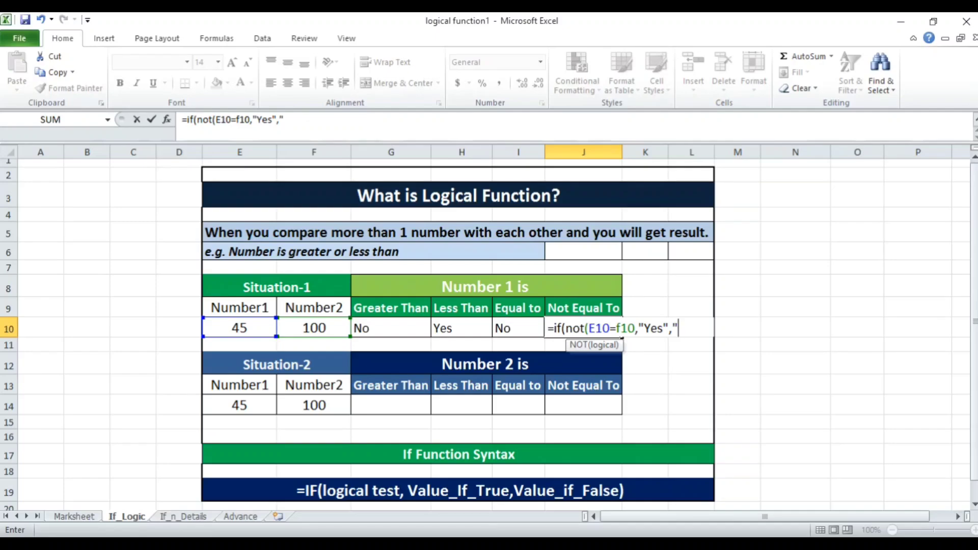
type("No\")")
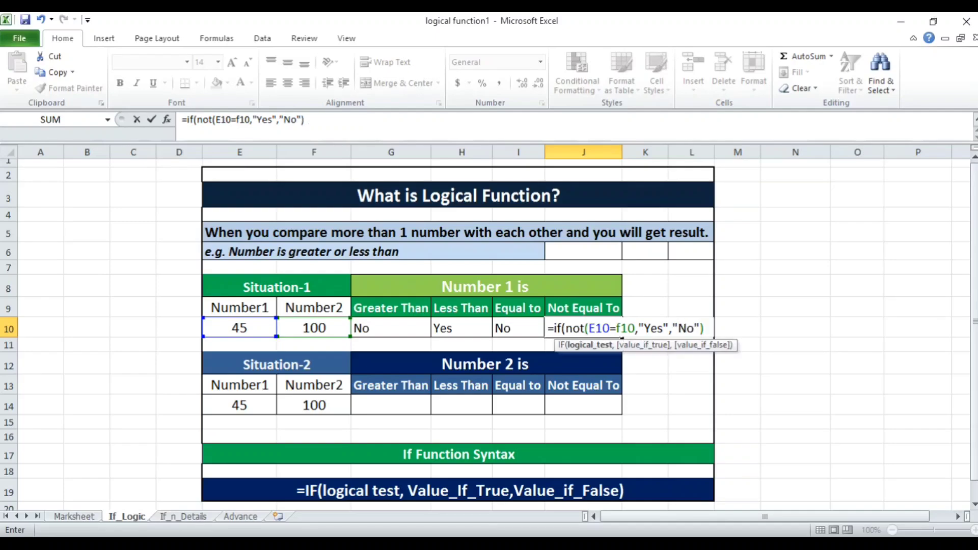
key("Return")
key("Return")
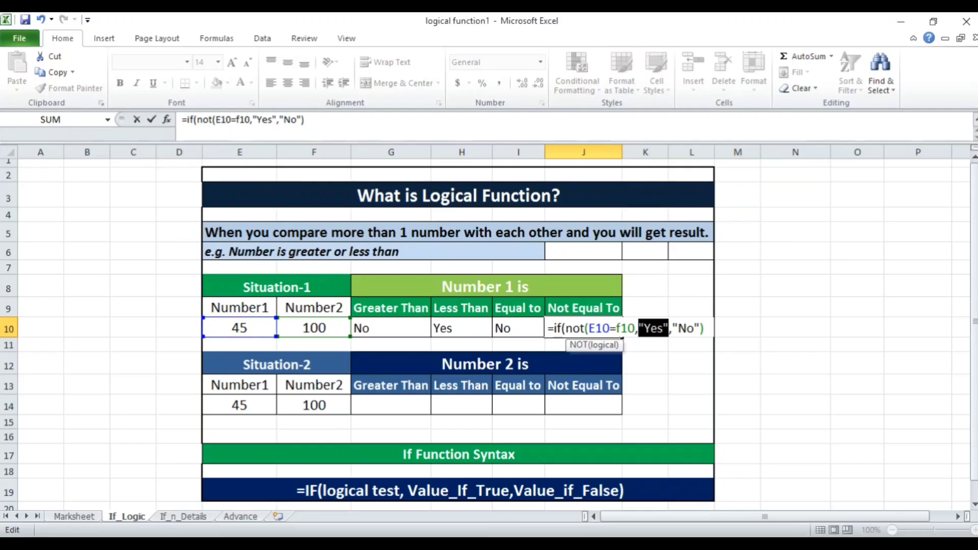
Step: Insert the missing closing parenthesis of the NOT function after F10 in J10's formula and enter the corrected formula
key("Left")
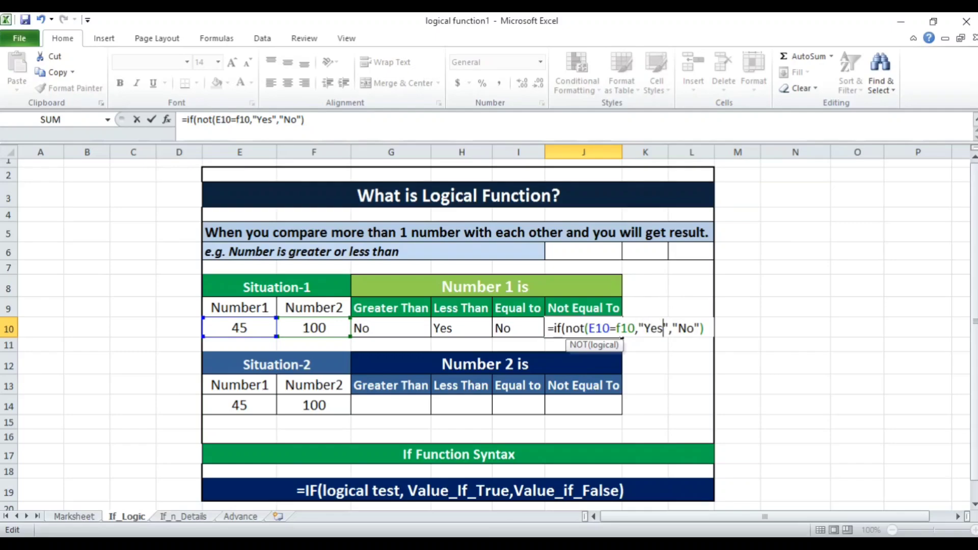
key("Left")
key("Left")
key("Left")
key("Left")
key("Left")
key("Left")
key("Left")
key("Left")
key("Right")
key("Left")
key("Left")
key("Left")
key("Left")
key("Left")
key("Left")
key("Left")
key("Left")
key("Left")
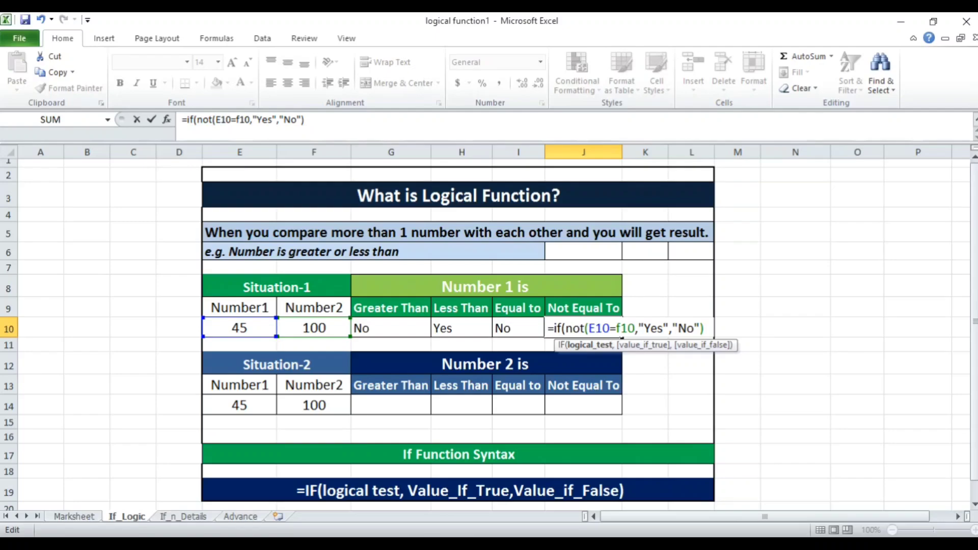
key("Right")
key("Right")
key("Right")
key("Right")
key("Right")
key("Right")
key("Right")
key("Right")
key("Right")
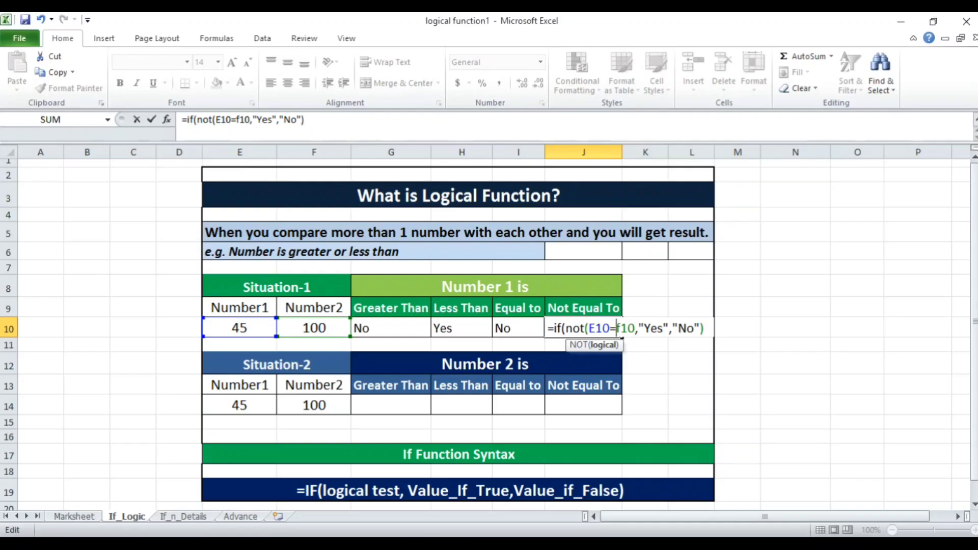
key("Right")
key("Right")
type(")")
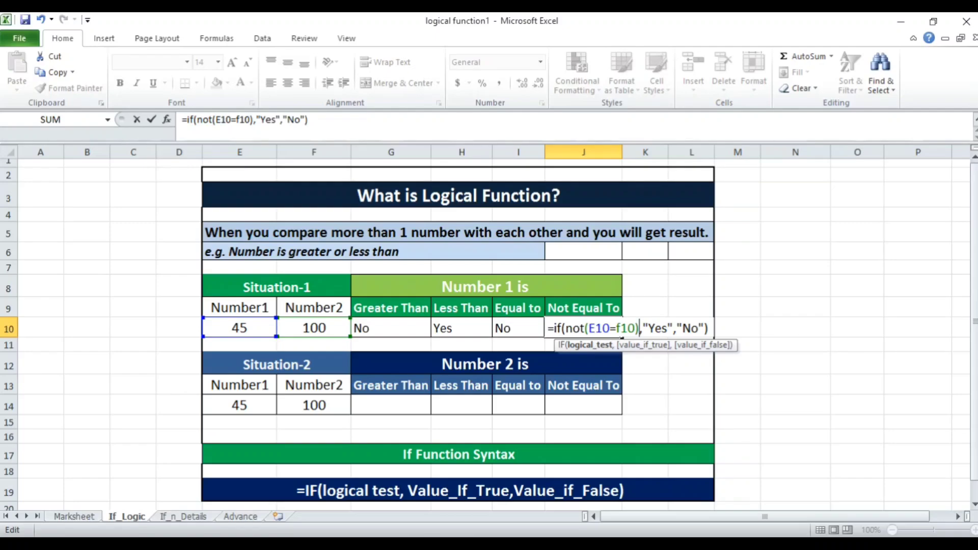
key("Right")
key("Right")
key("Right")
key("Right")
key("Right")
key("Right")
key("Right")
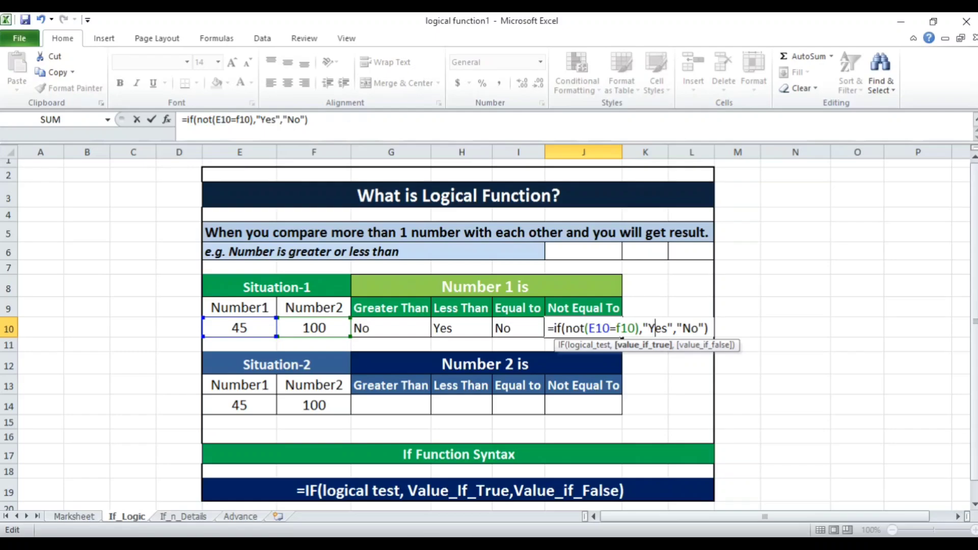
key("Right")
key("Right")
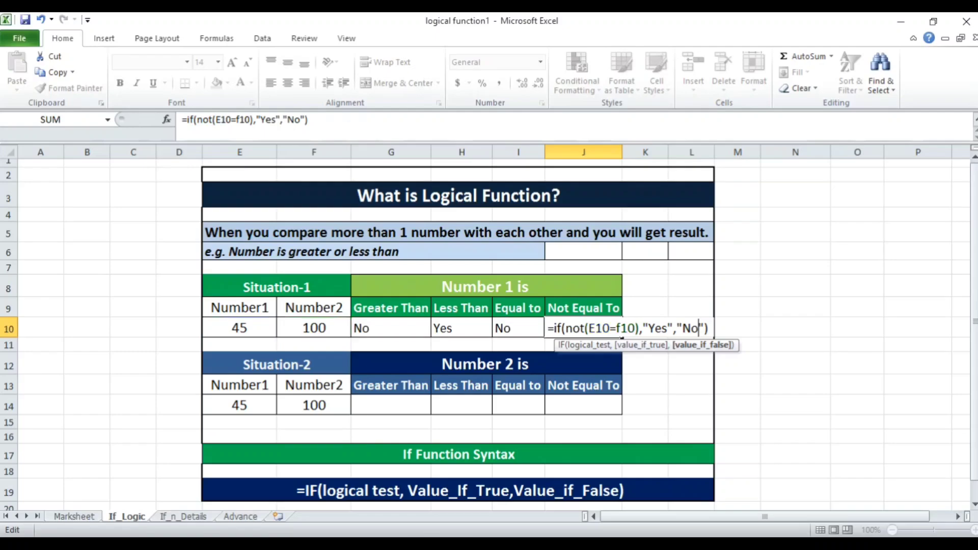
key("Return")
key("Up")
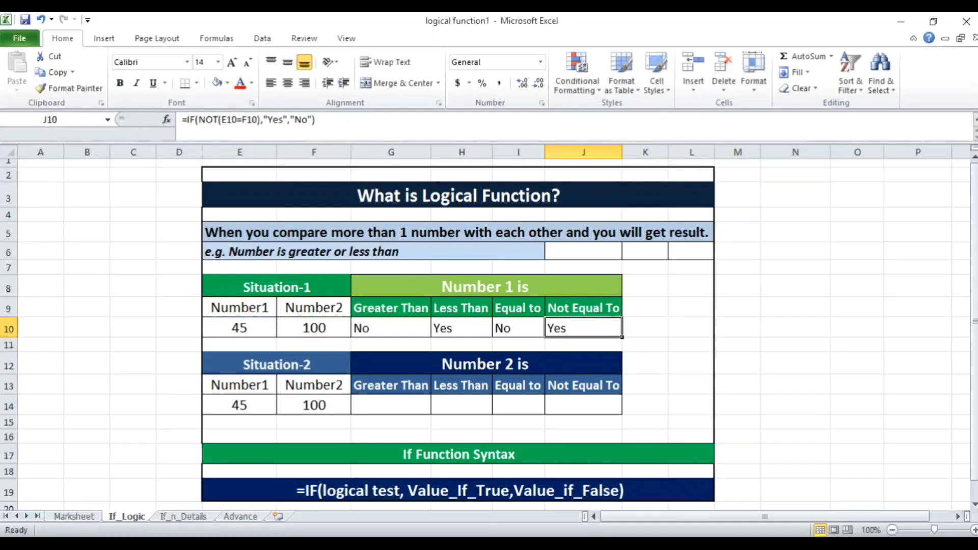
Step: Set Situation-1's Number1 value in E10 to 145
key("Left")
key("Left")
key("Left")
key("Left")
key("Left")
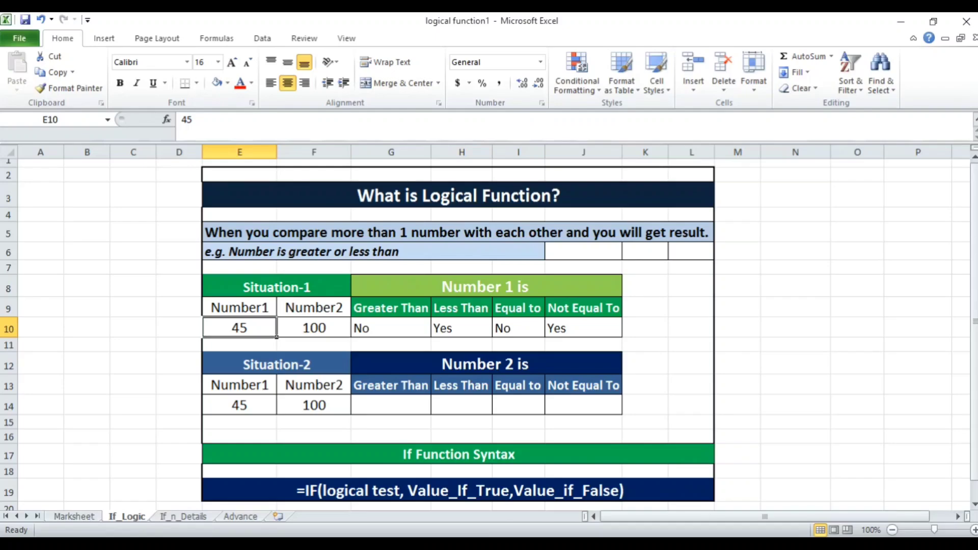
type("145")
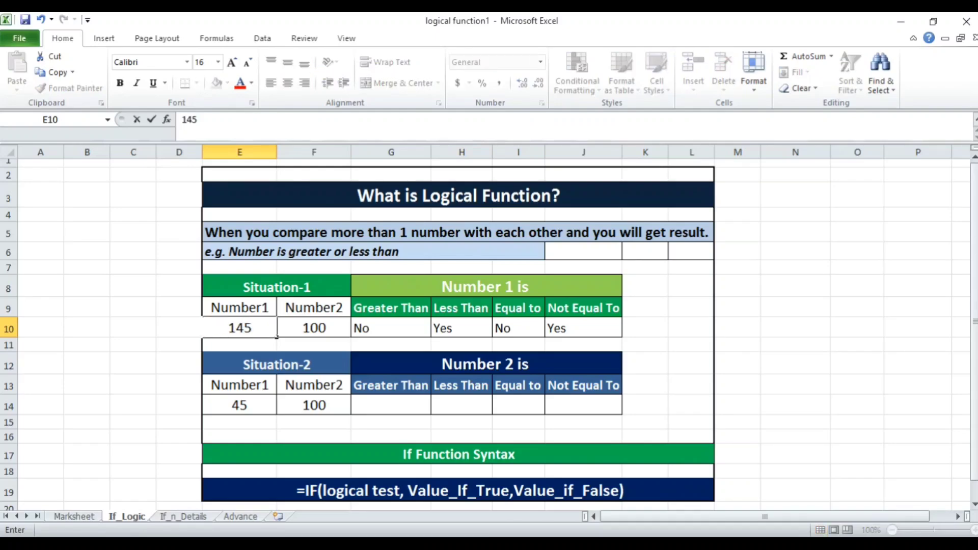
key("Return")
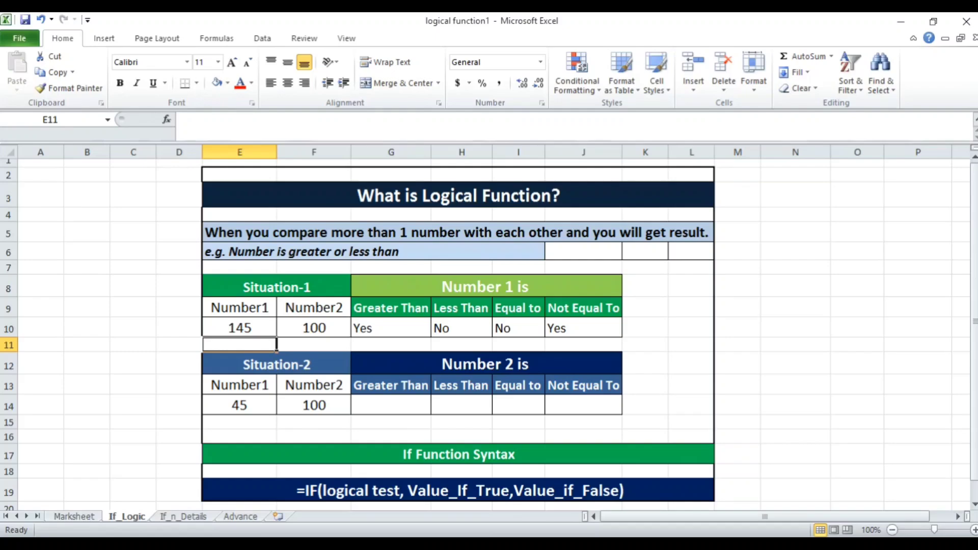
Step: Set Situation-1's Number2 value in F10 to 145 to test the formulas with equal numbers
key("Up")
key("Right")
type("145")
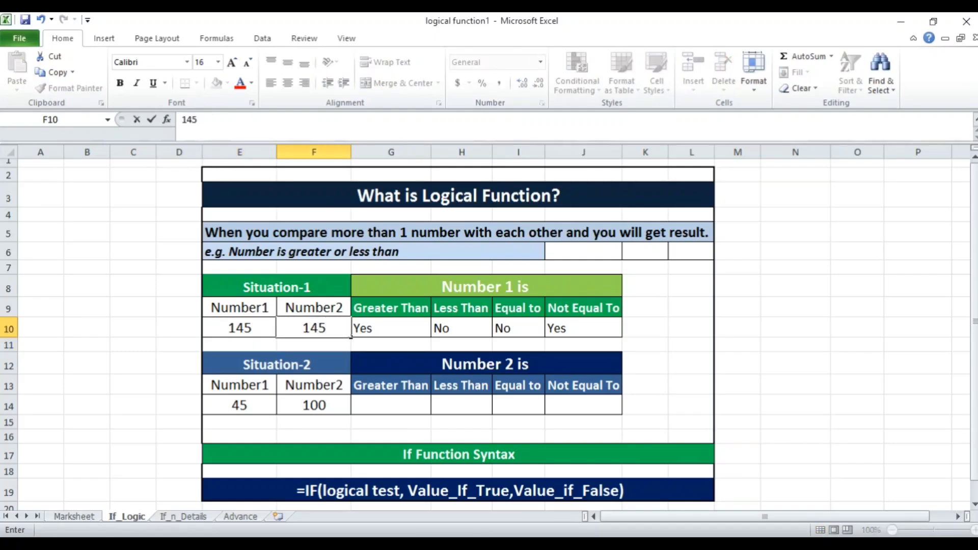
key("Return")
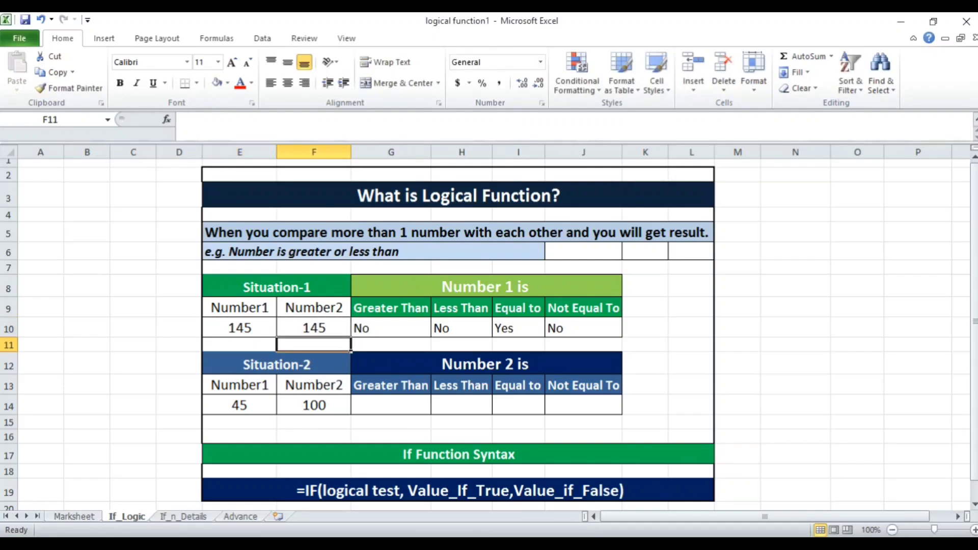
Step: Set Situation-1's Number2 value in F10 to 12
key("Up")
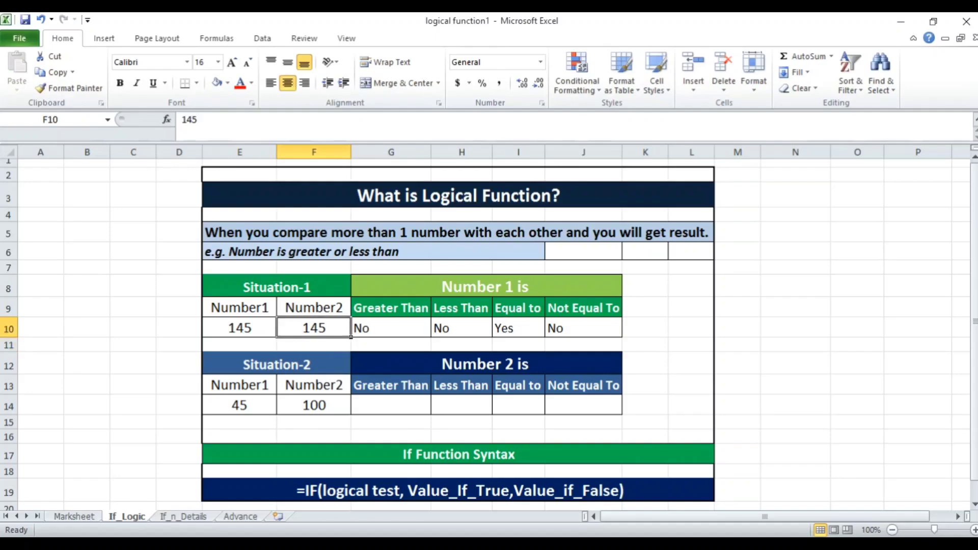
type("12")
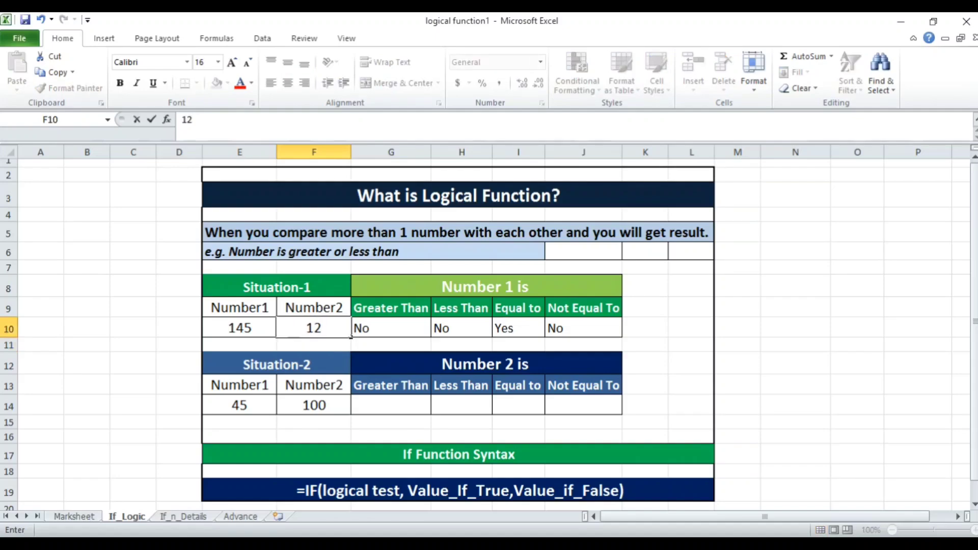
key("Return")
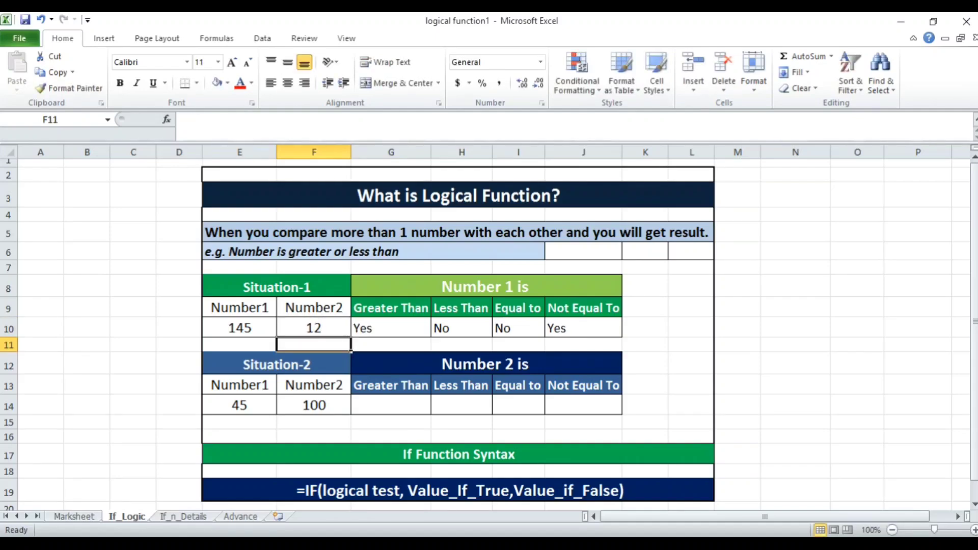
key("Up")
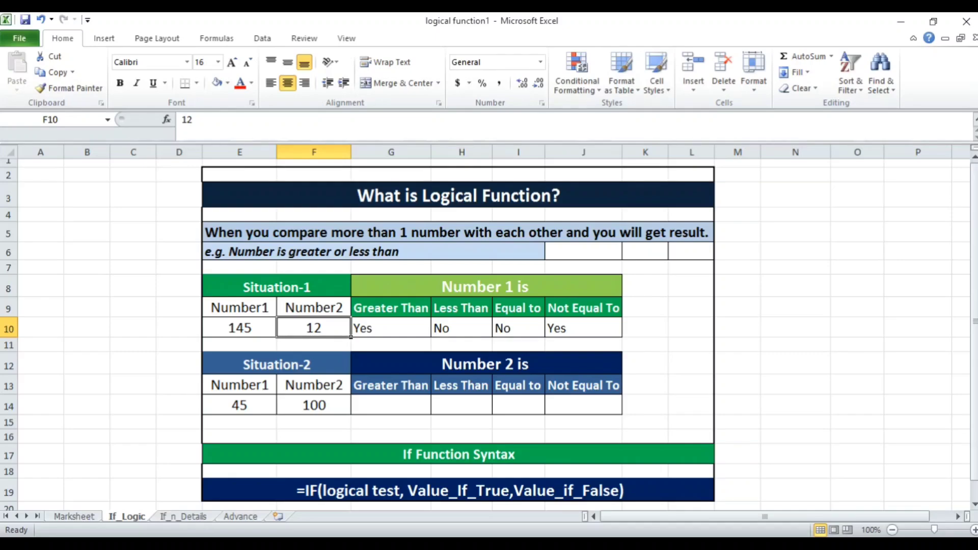
Step: Examine Situation-2's numbers in row 14 and the Greater Than formula in G10
key("Down")
key("Down")
key("Down")
key("Down")
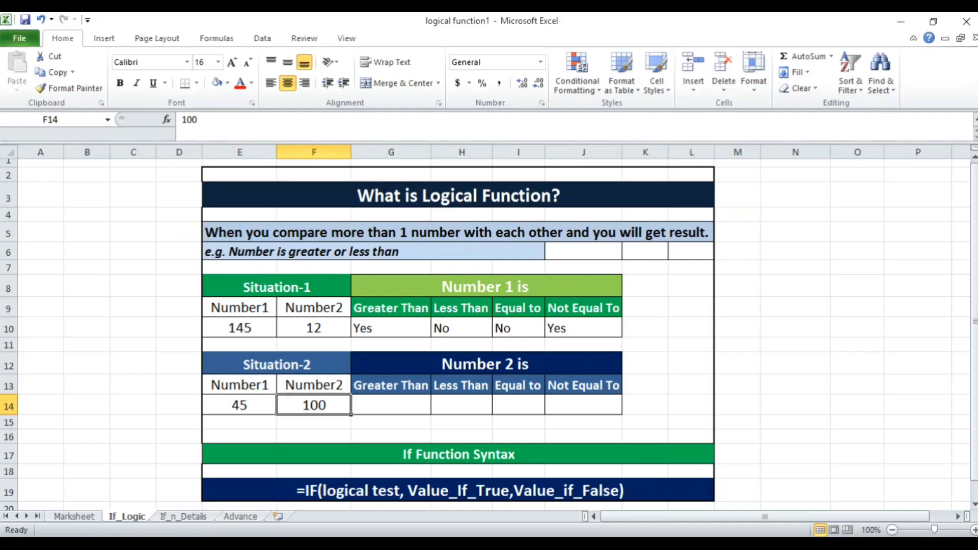
key("Right")
key("Up")
key("Up")
key("Up")
key("Up")
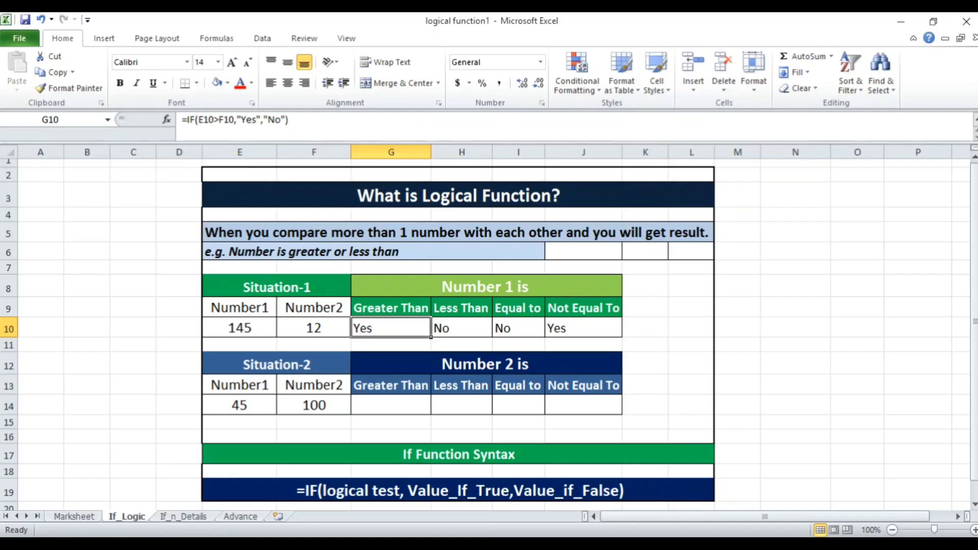
Step: Enter =IF(F14>E14,"Yes","No") in G14, Situation-2's Greater Than cell
key("Down")
key("Down")
key("Down")
key("Down")
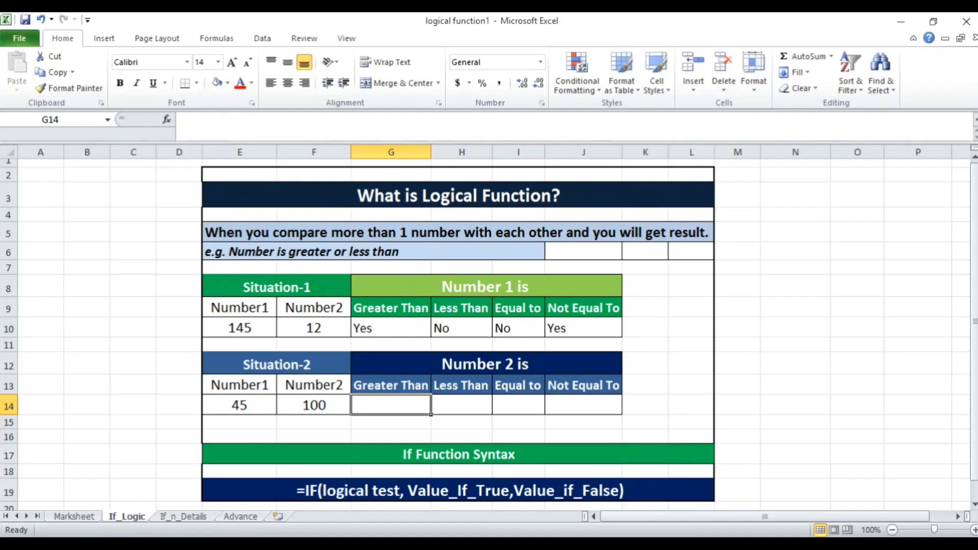
type("=if")
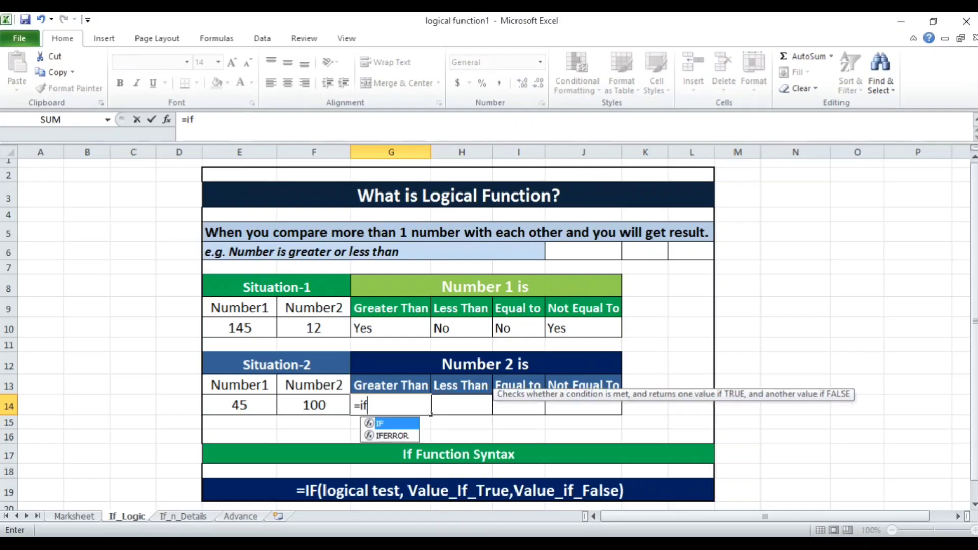
type("(")
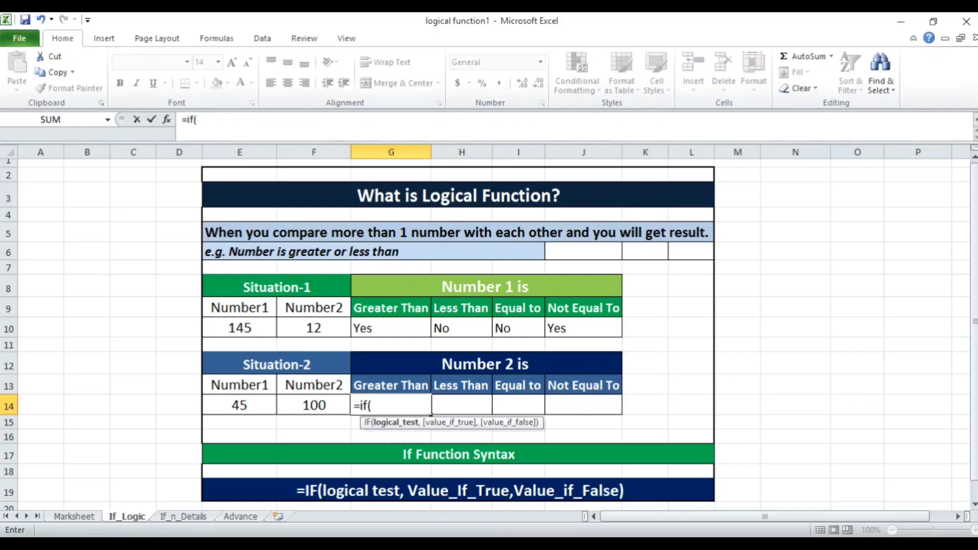
key("Left")
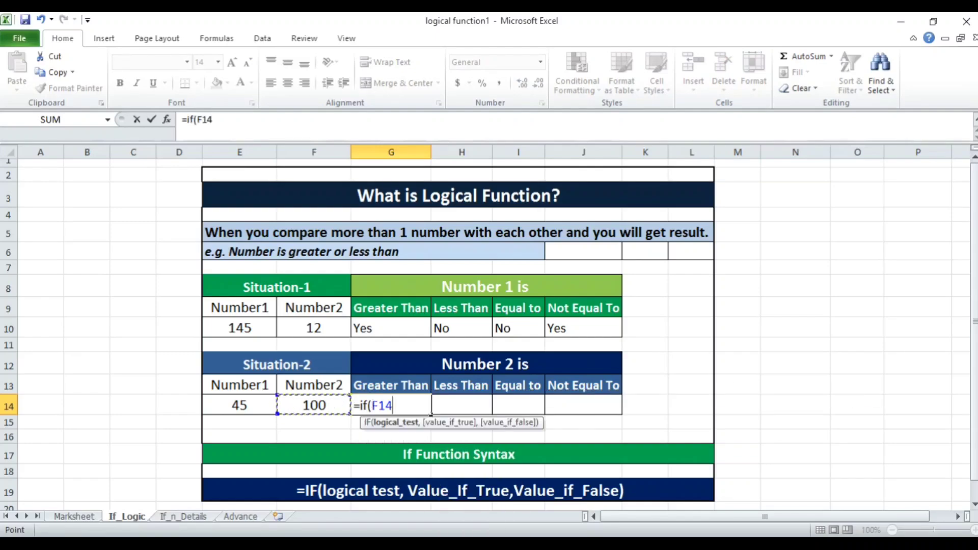
type(">")
key("Left")
key("Left")
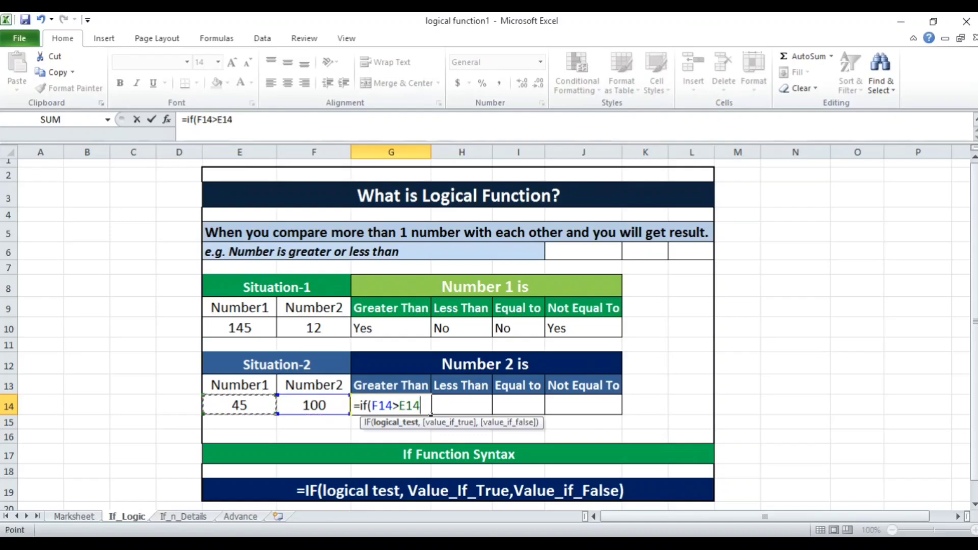
type(",\"Y")
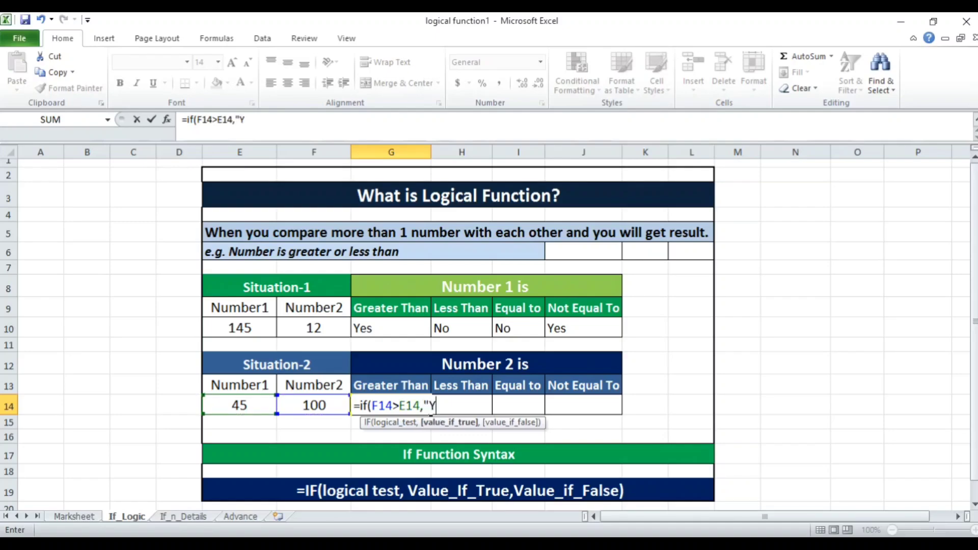
type("es\",\"")
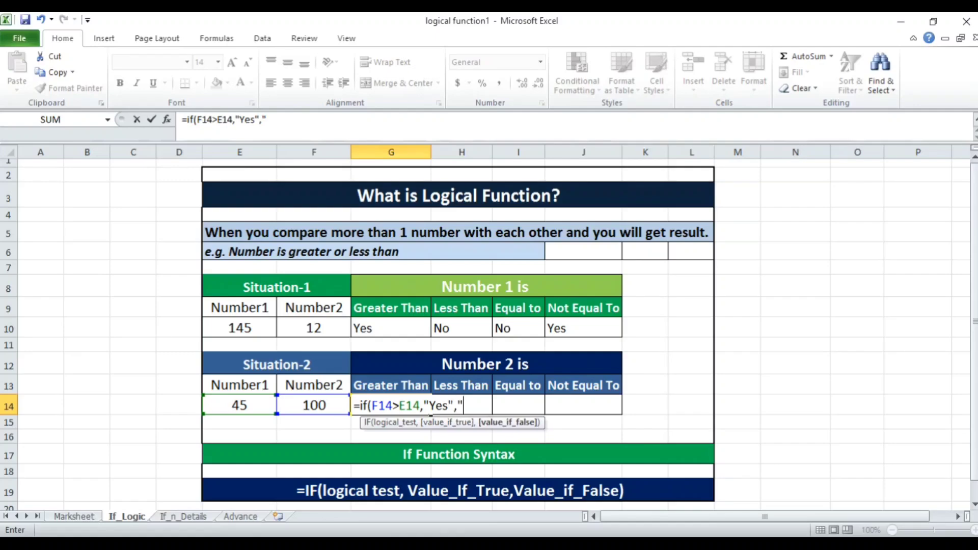
type("No\")")
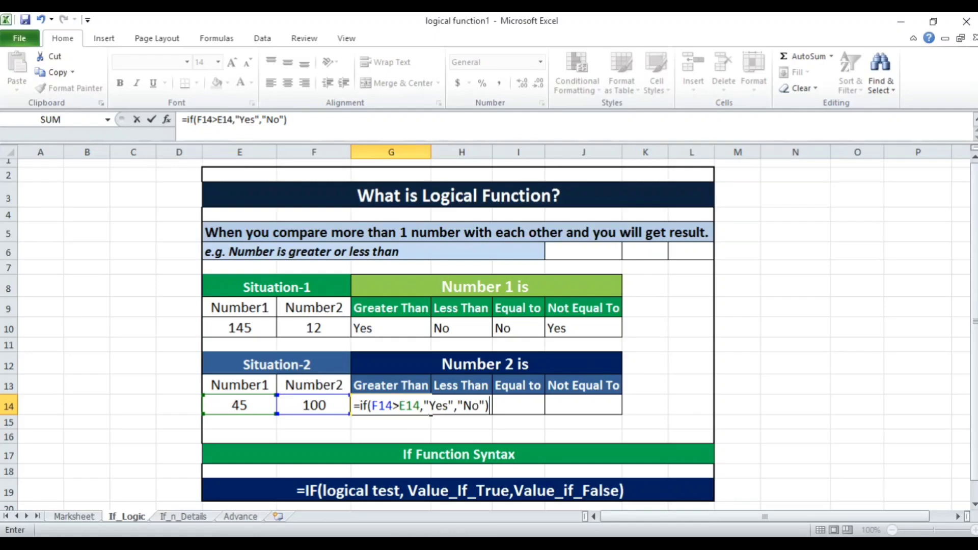
key("Return")
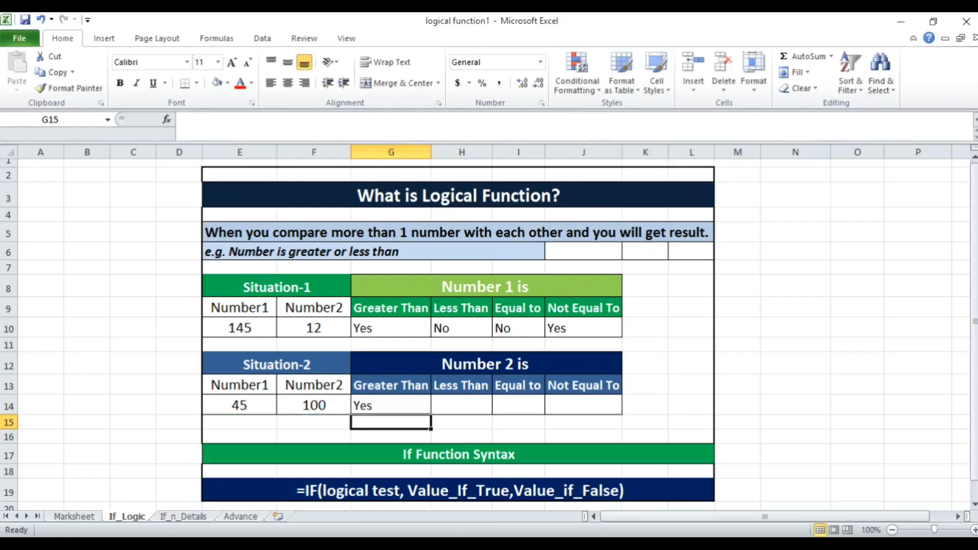
Step: Set Situation-1's Number1 in E10 to 45 and Number2 in F10 to 100
key("Up")
key("Up")
key("Up")
key("Up")
key("Up")
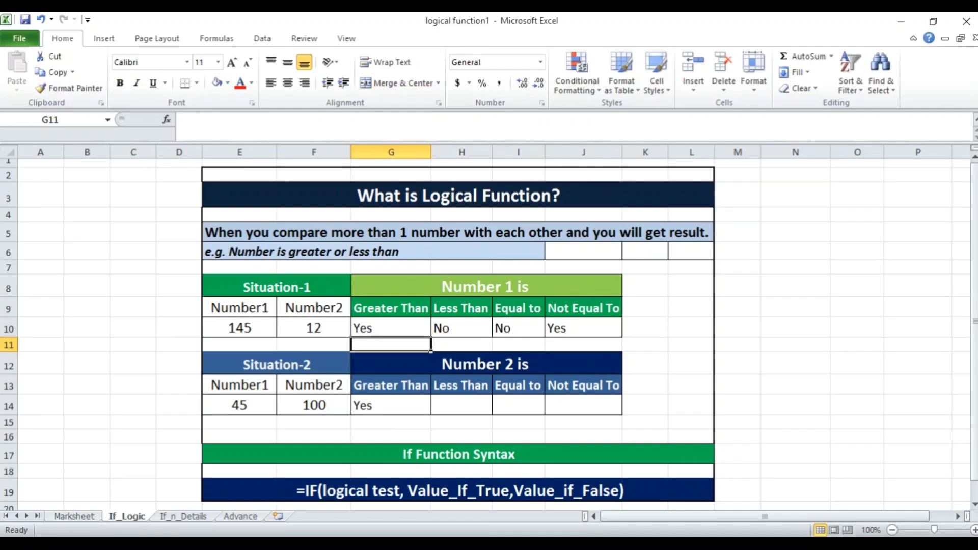
key("Left")
key("Left")
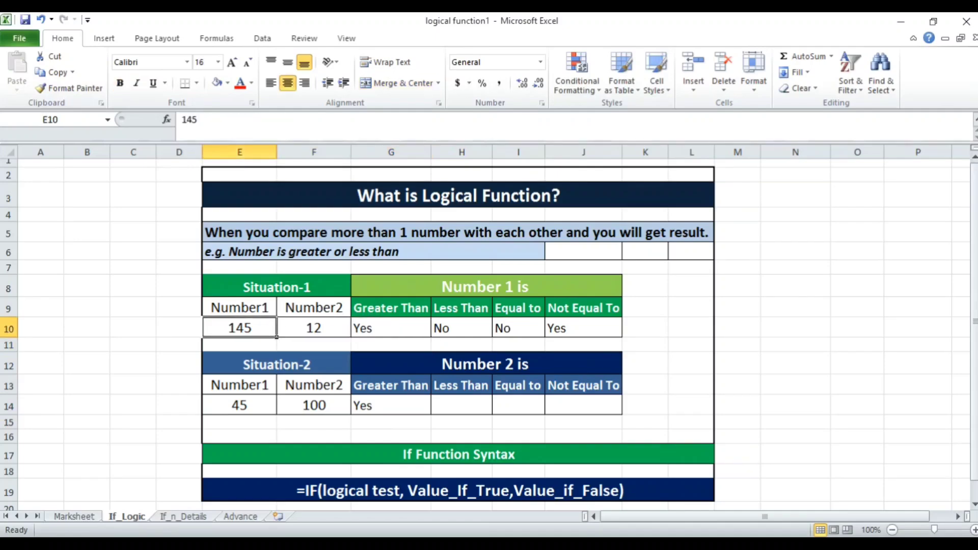
type("45")
key("Tab")
type("100")
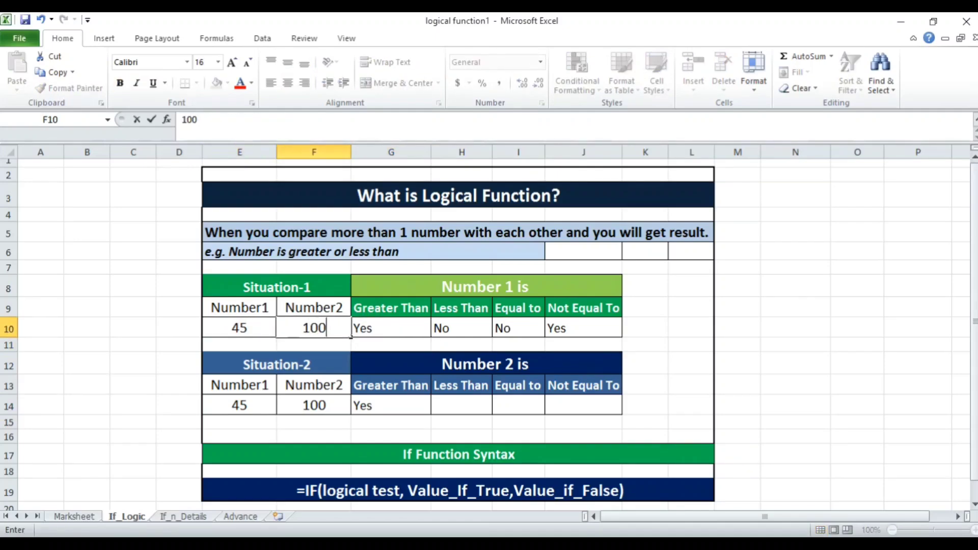
key("Tab")
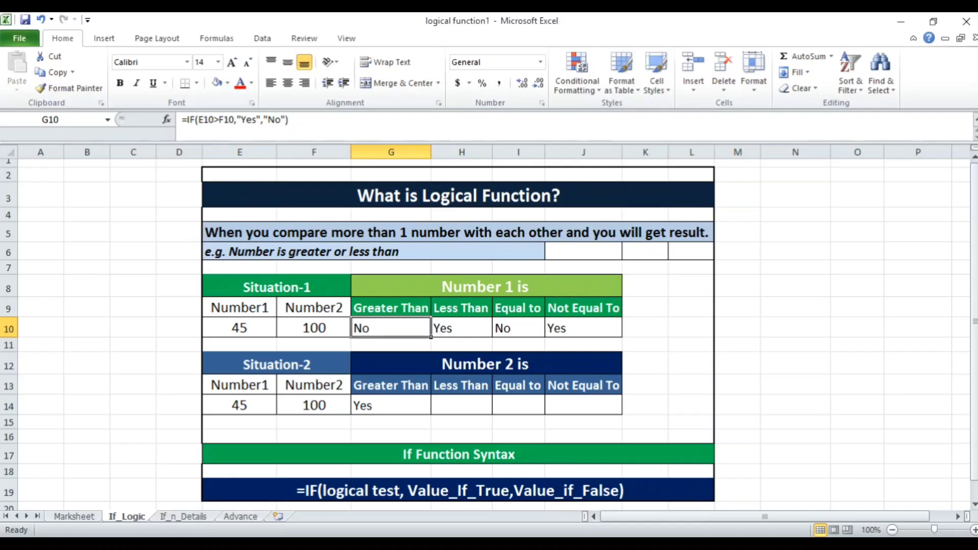
Step: Review Situation-2's comparison cells in row 14 and examine the Not Equal To formula in J10
key("Down")
key("Down")
key("Down")
key("Down")
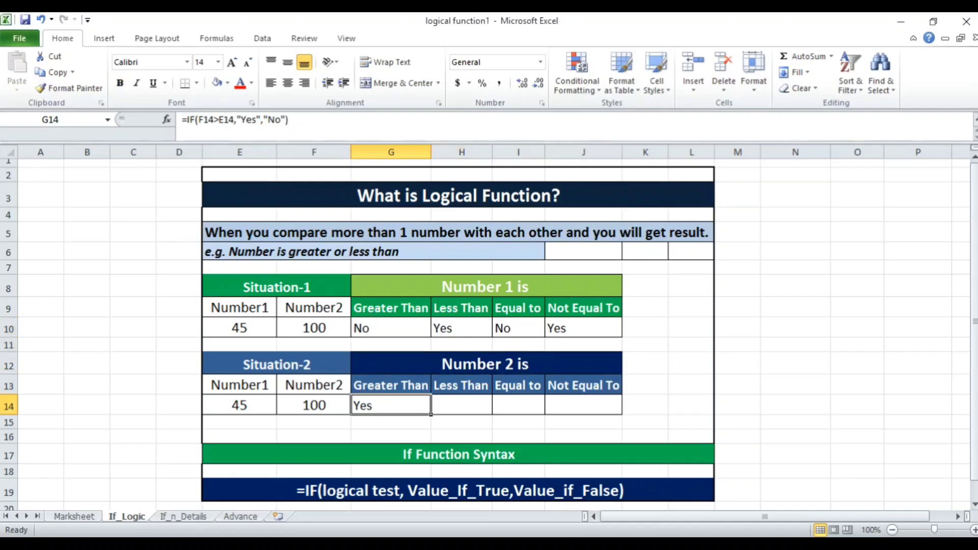
key("Right")
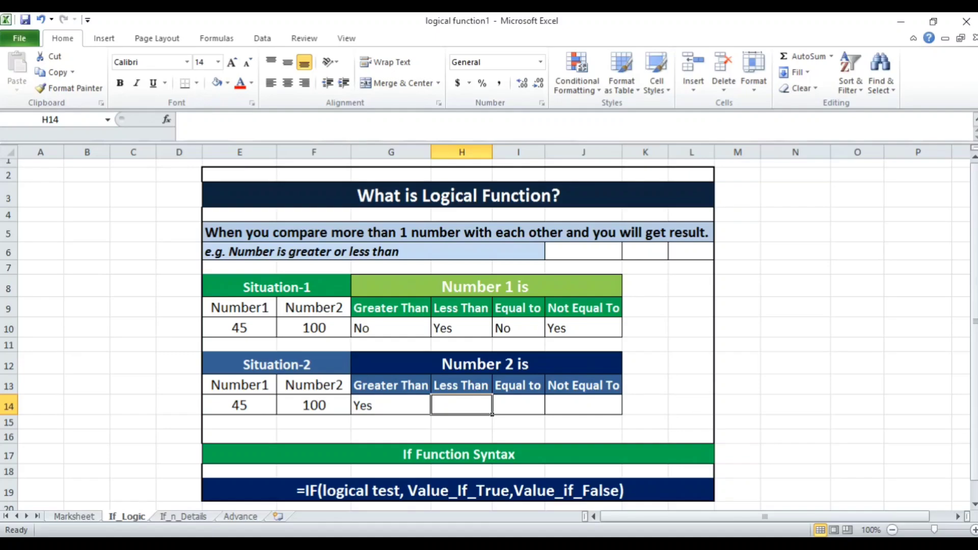
left_click(519, 405)
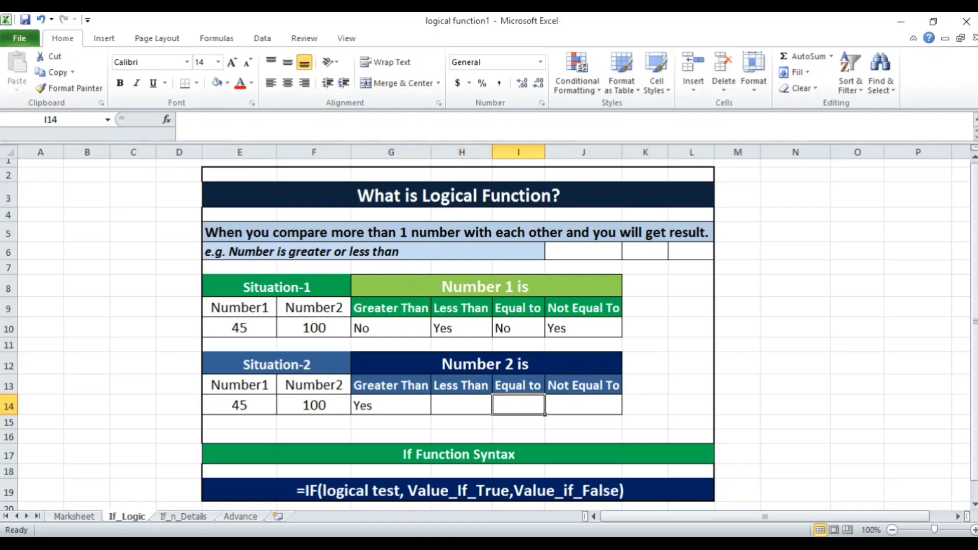
left_click(583, 405)
key("Up")
key("Up")
key("Up")
key("Up")
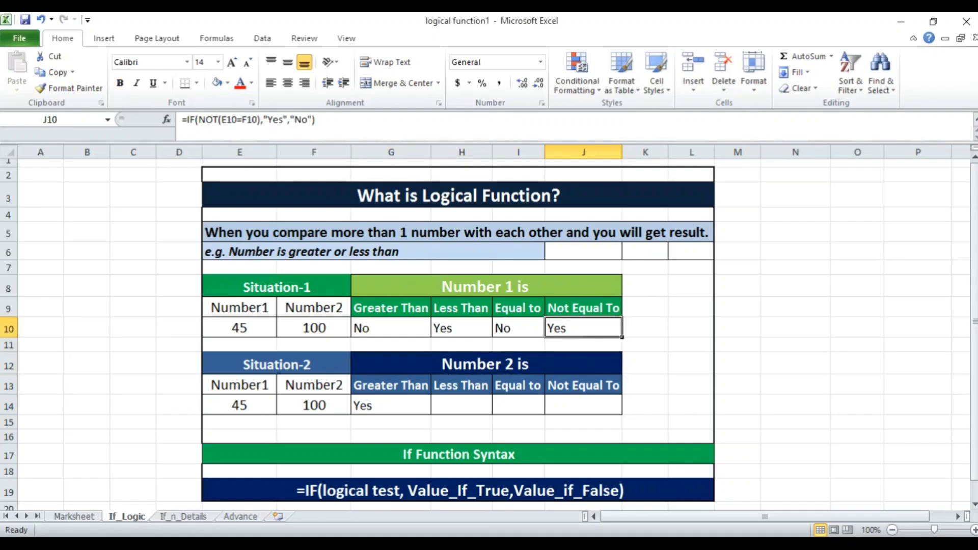
key("F2")
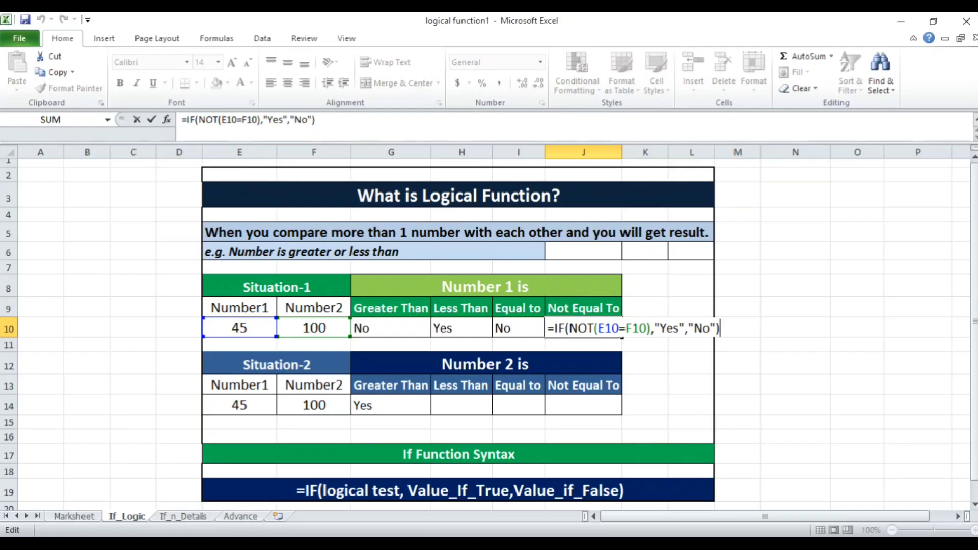
key("Return")
key("Up")
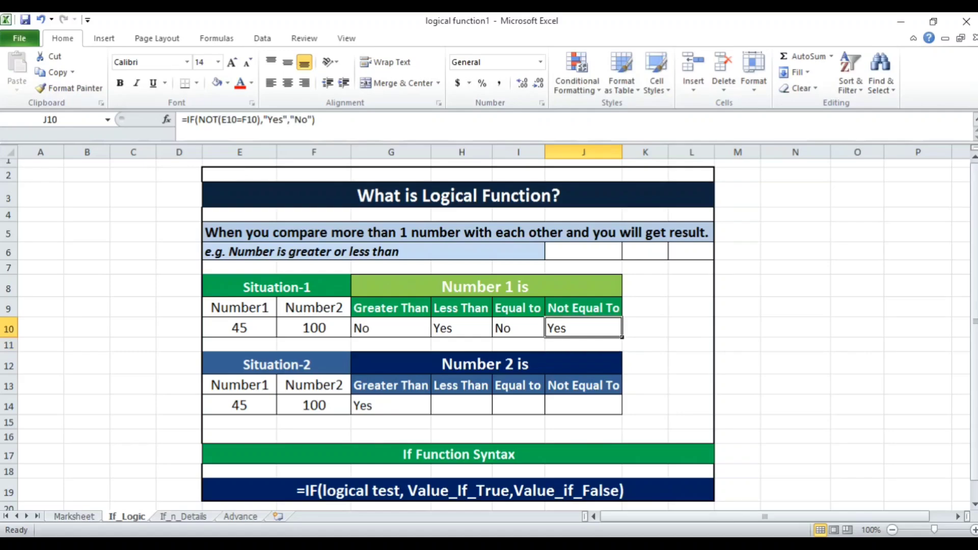
Step: Review Situation-1's comparison cells and the IF function syntax in row 19
key("Left")
key("Left")
key("Left")
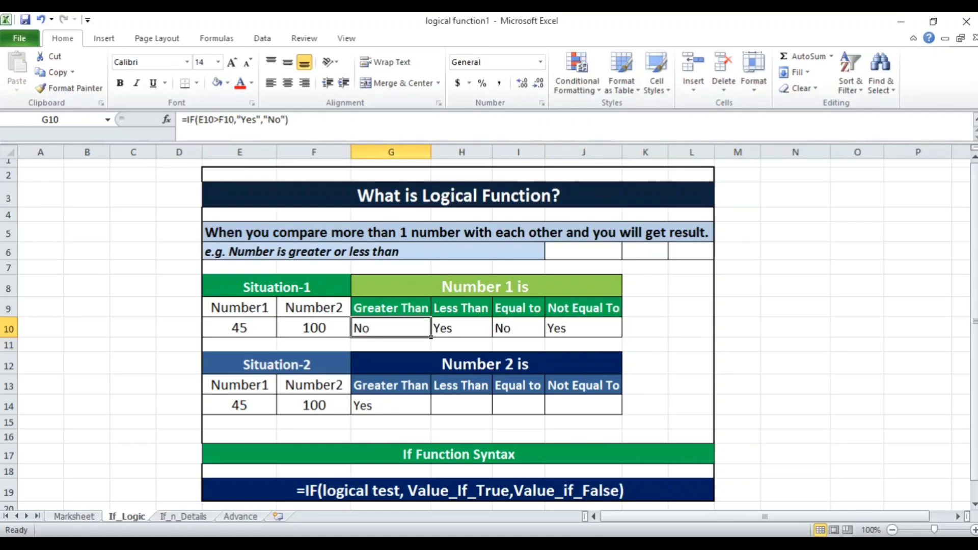
key("Right")
key("Down")
key("Down")
key("Down")
key("Down")
key("Down")
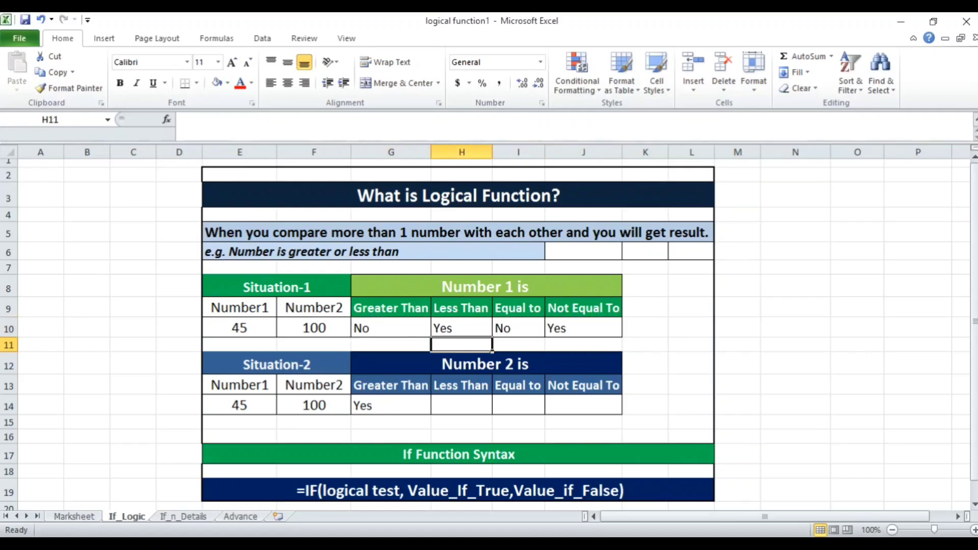
key("Down")
key("Down")
key("Down")
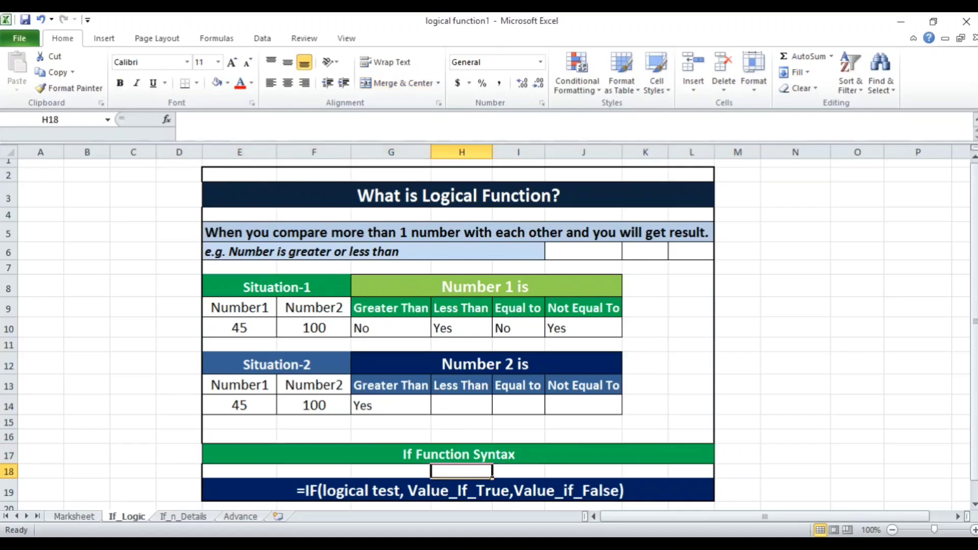
key("Left")
key("Down")
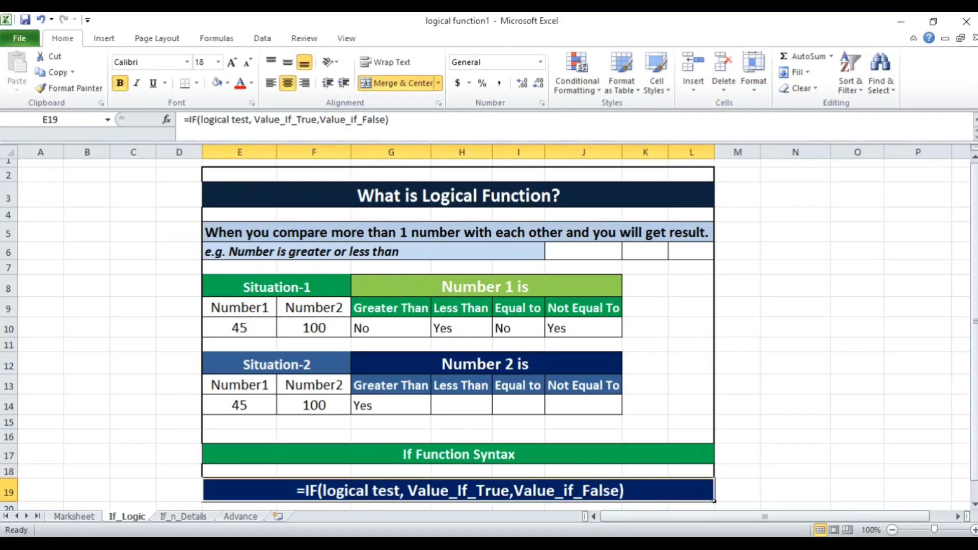
Step: Switch to the If_n_Details sheet
key("Up")
key("Up")
key("Up")
key("Up")
key("Up")
key("Up")
key("Up")
key("Up")
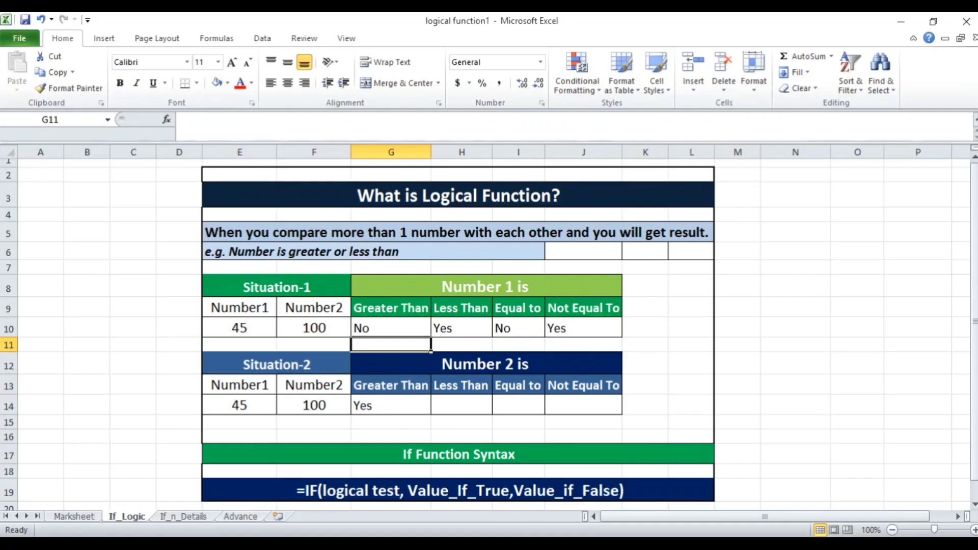
key("ctrl+Page_Down")
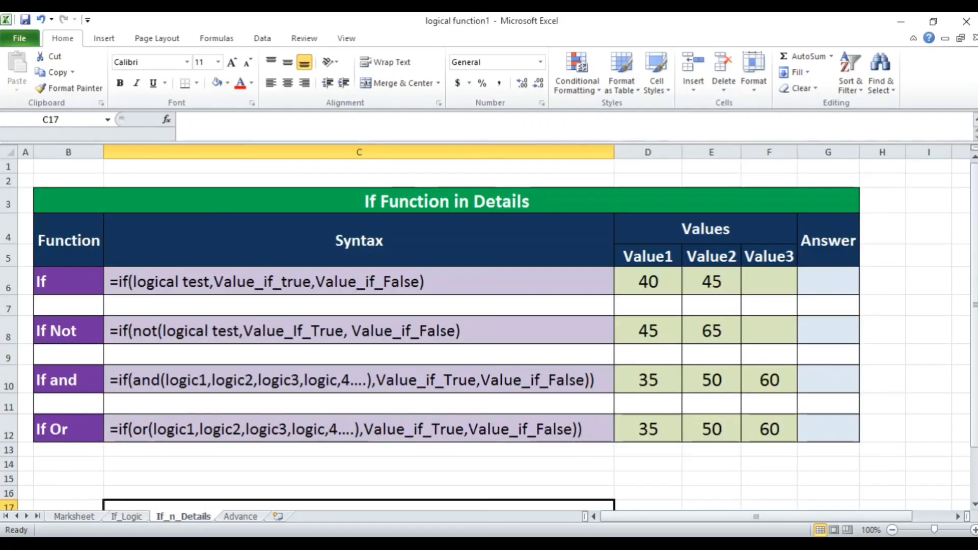
Step: Examine the syntax of the If, If Not, If and, and If Or functions in column C
left_click(828, 281)
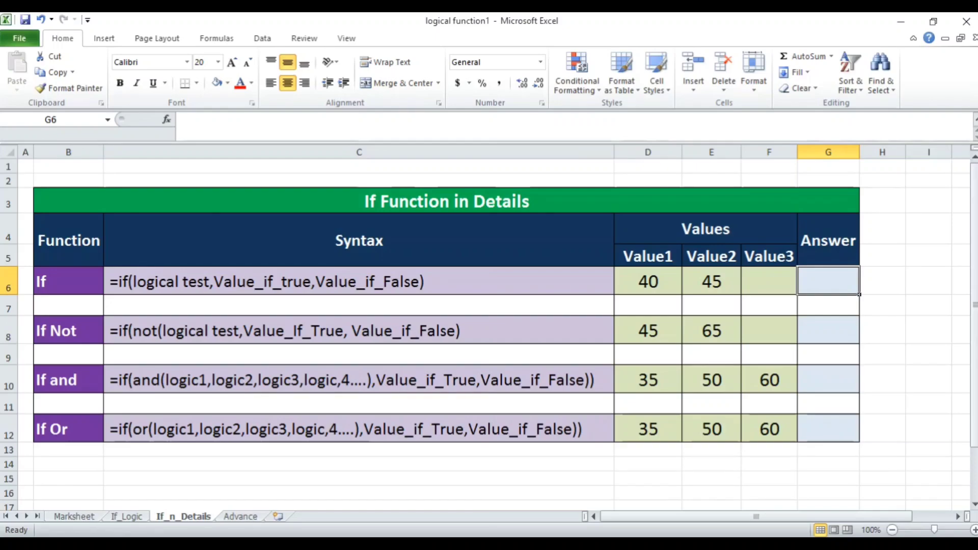
left_click(68, 281)
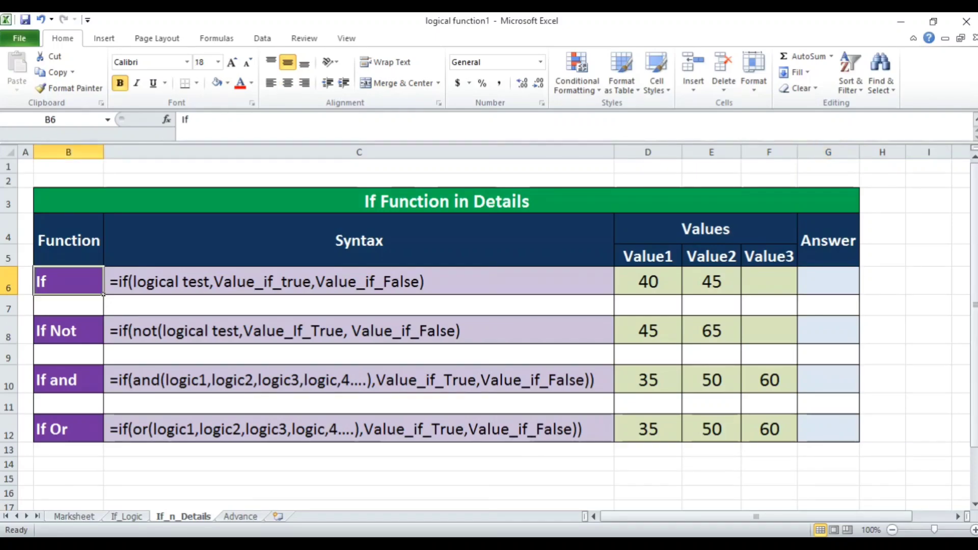
left_click(359, 281)
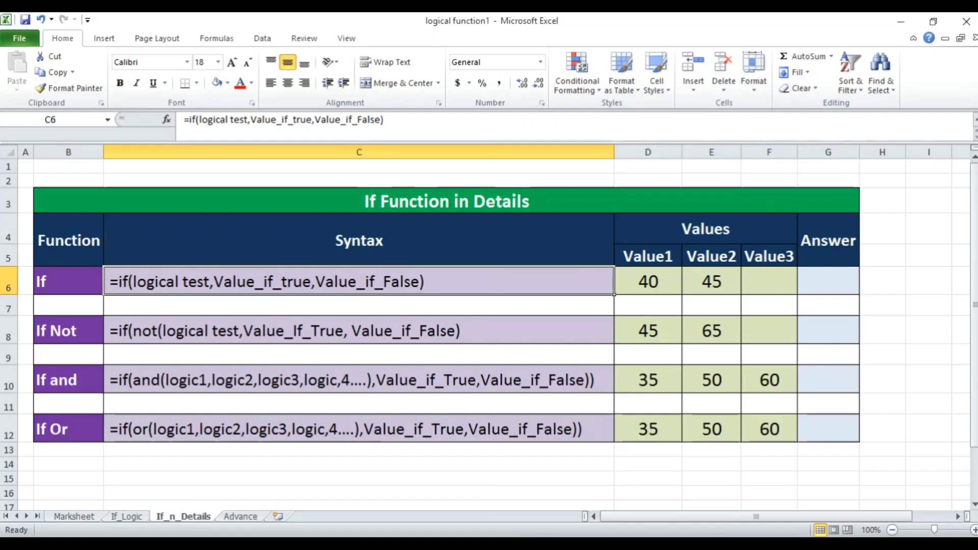
key("Down")
key("Down")
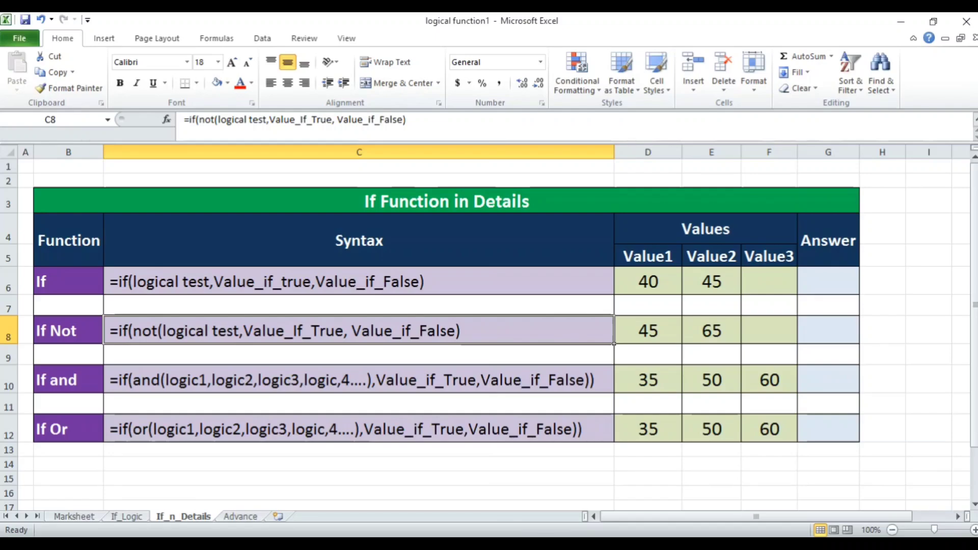
key("Down")
key("Down")
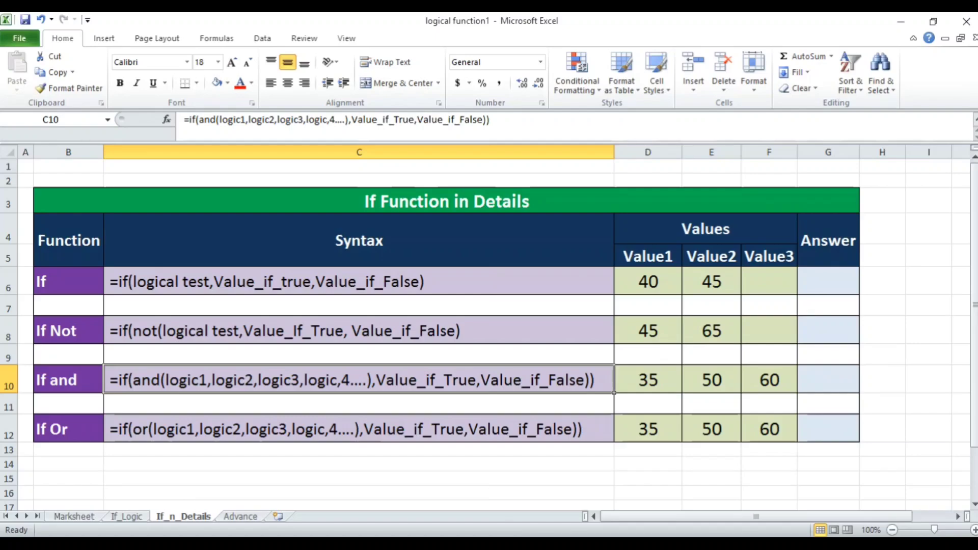
key("Down")
key("Down")
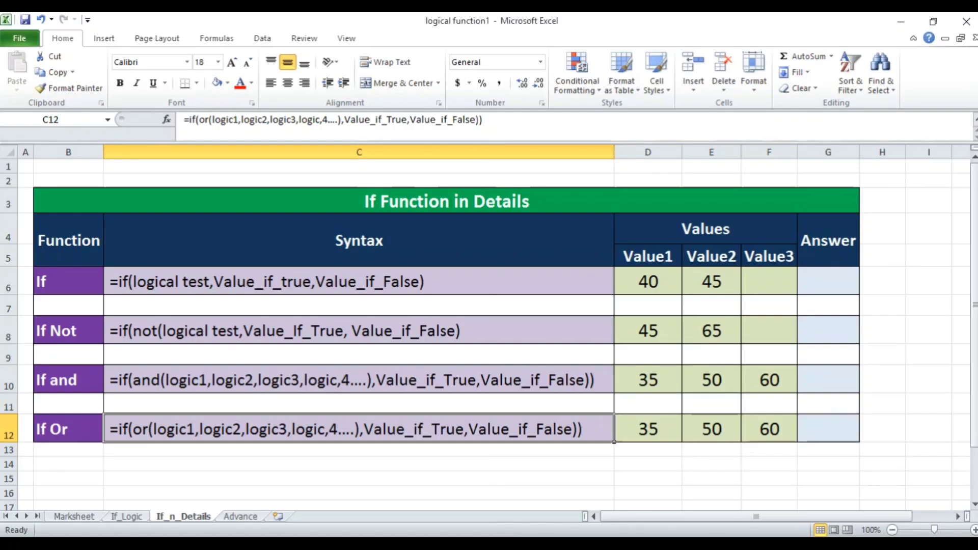
Step: Enter the formula =IF(D6>E6,"True","False") in G6, the Answer cell of the If row
key("Up")
key("Up")
key("Up")
key("Up")
key("Up")
key("Up")
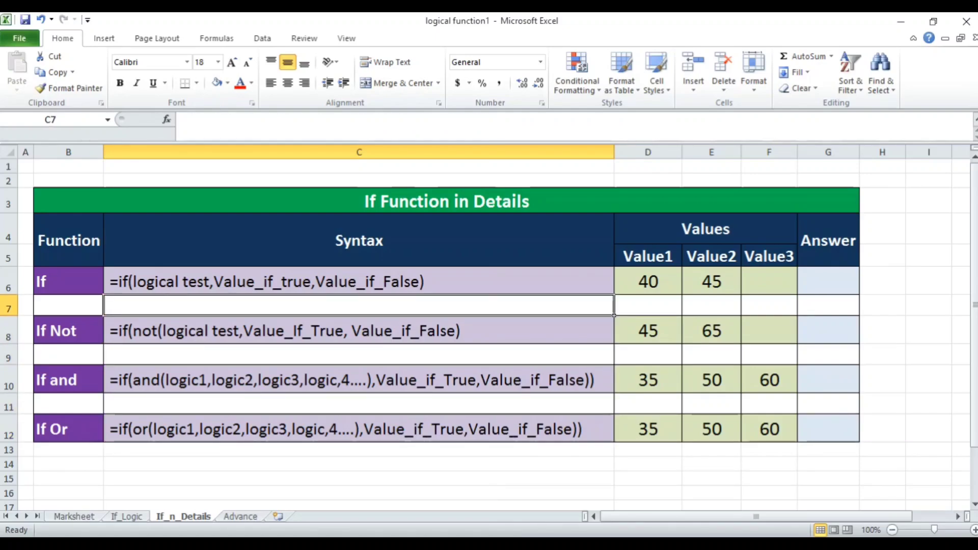
key("Right")
key("Right")
key("Right")
key("Right")
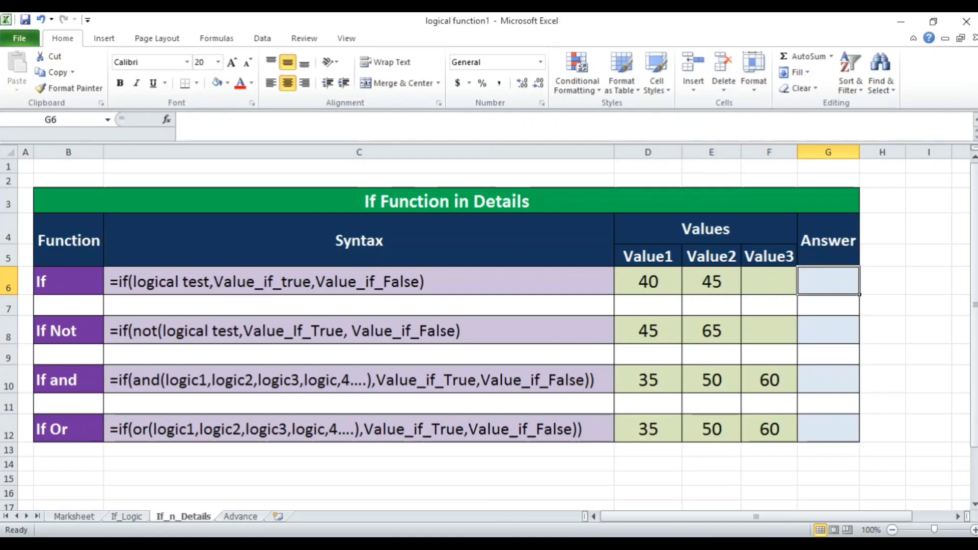
type("=")
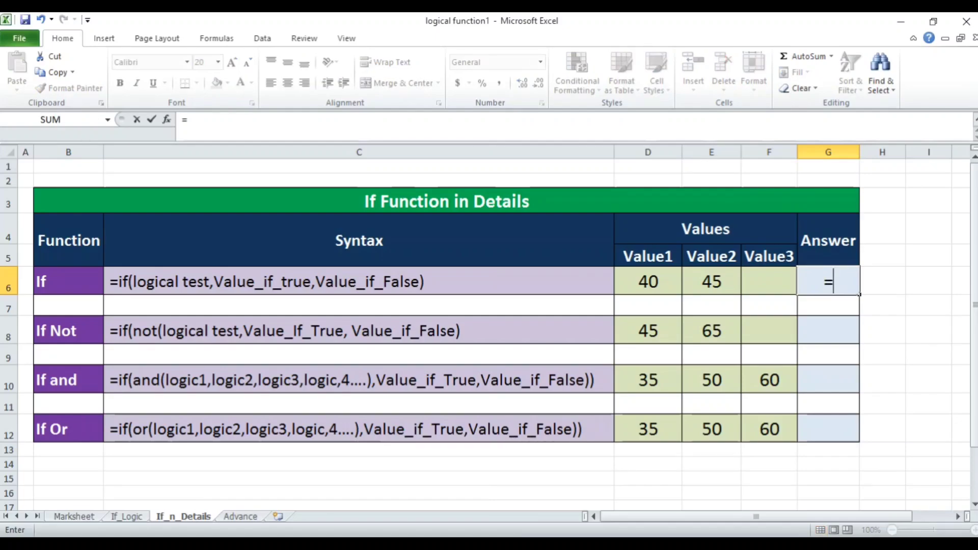
type("if")
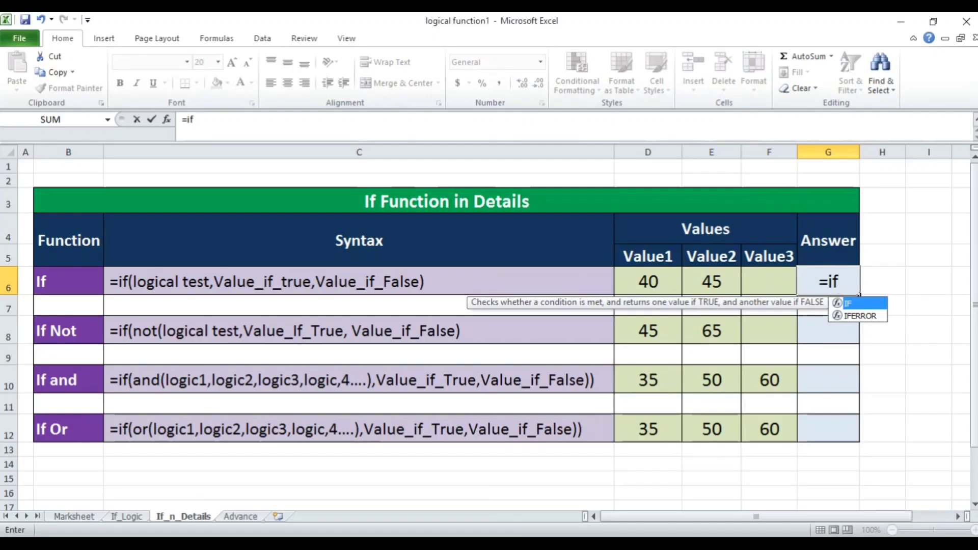
type("(")
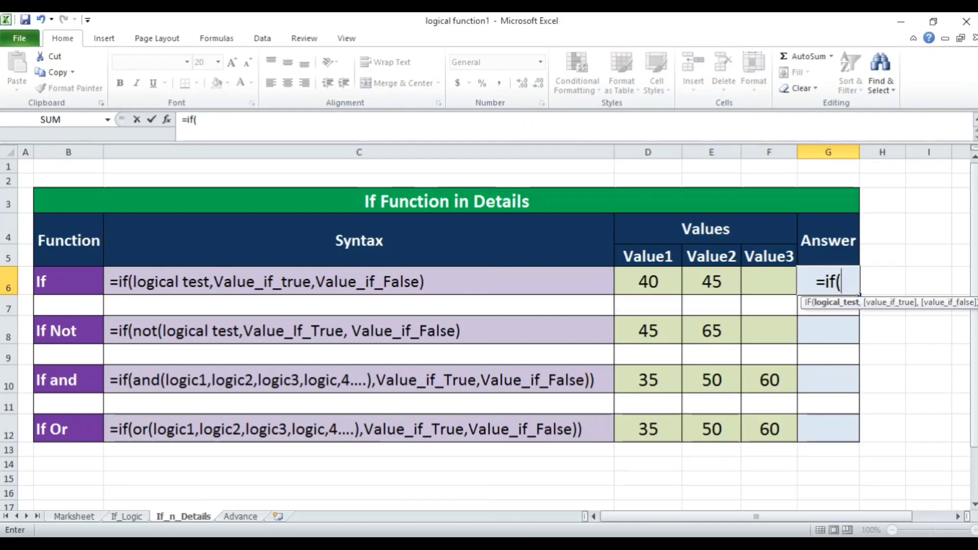
key("Left")
key("Left")
key("Left")
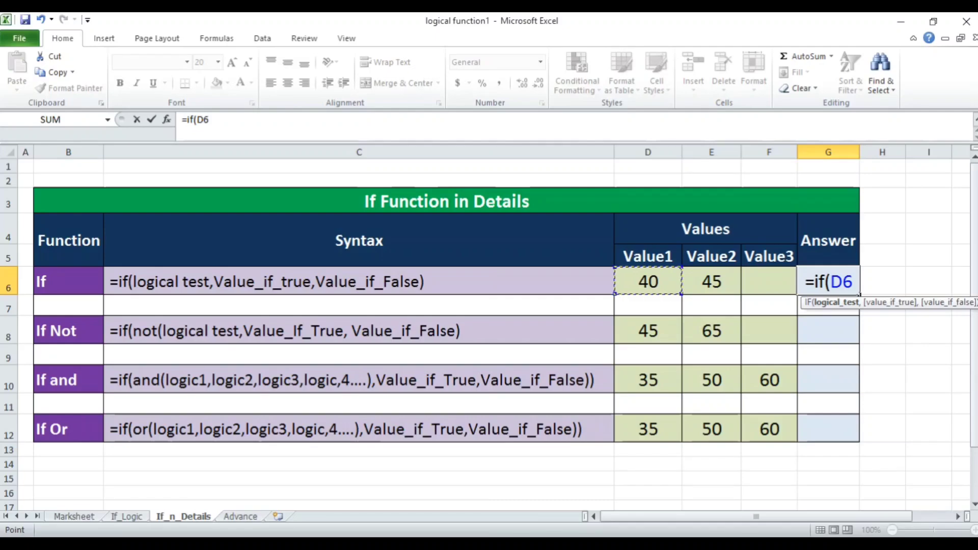
type(">")
key("Left")
key("Left")
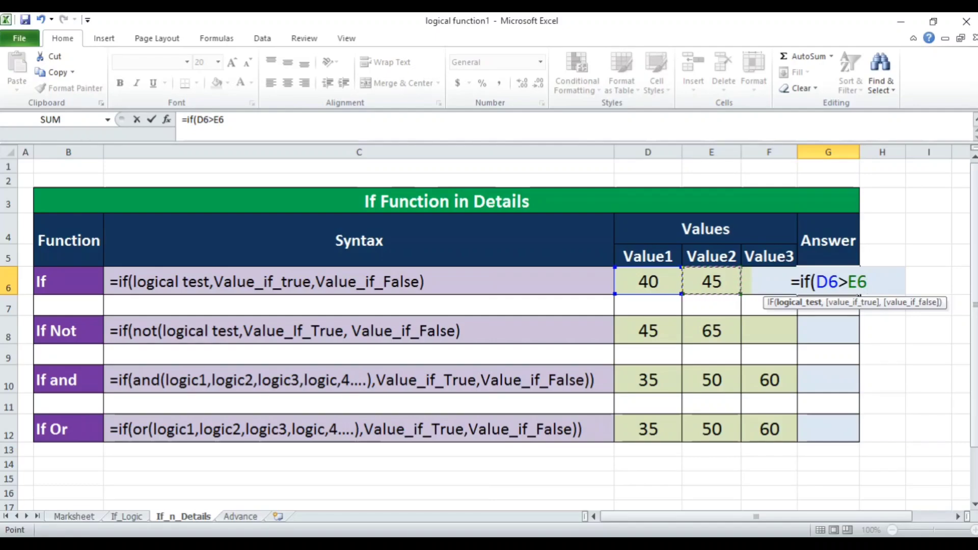
type(",")
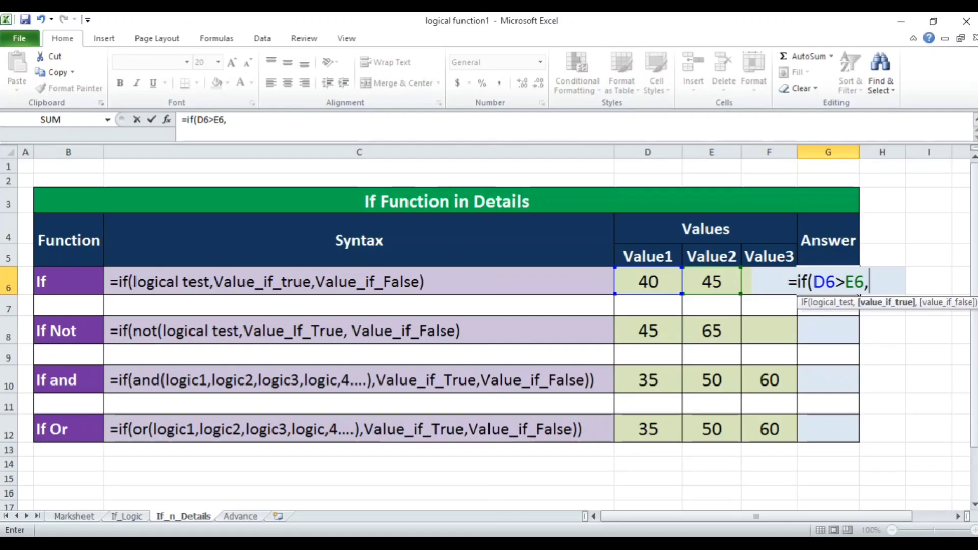
type("\"True")
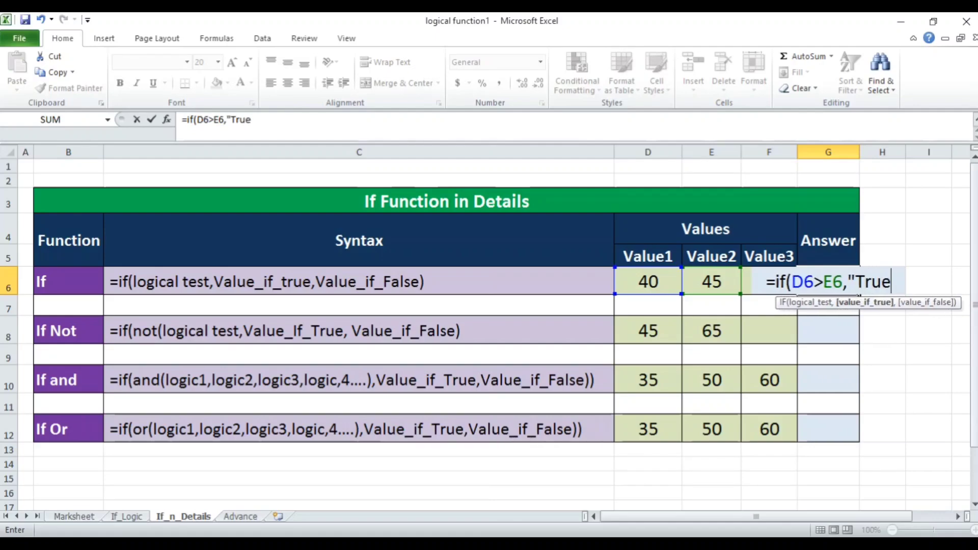
type("\",\"Fal")
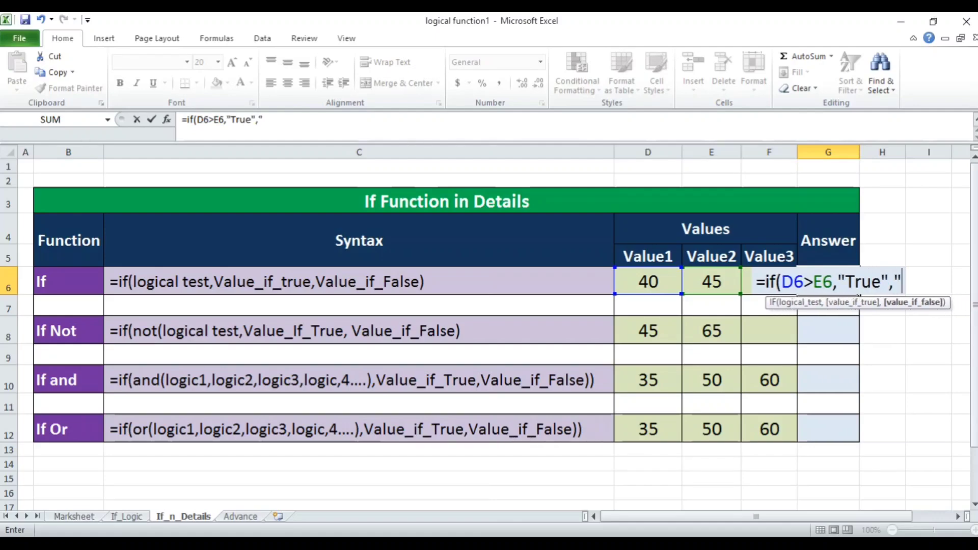
type("se\"")
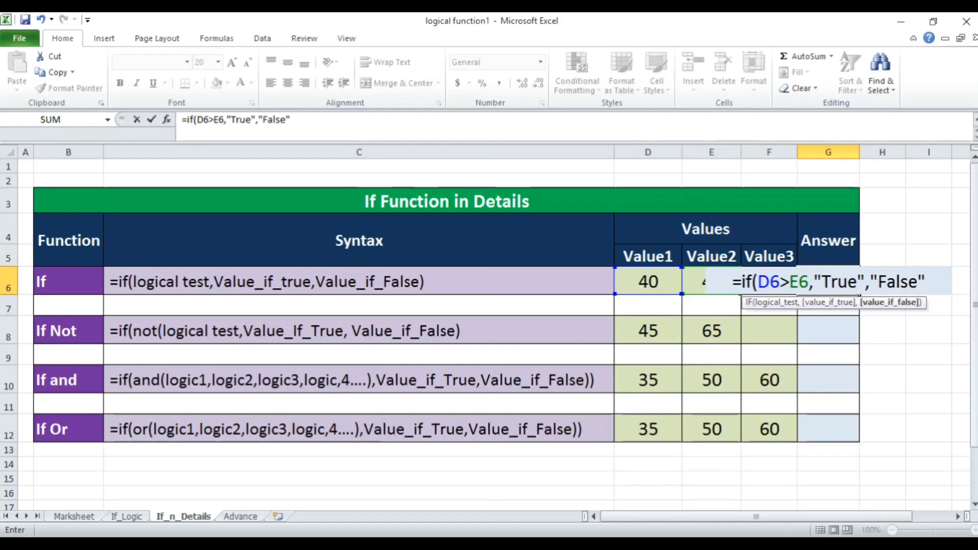
type(")")
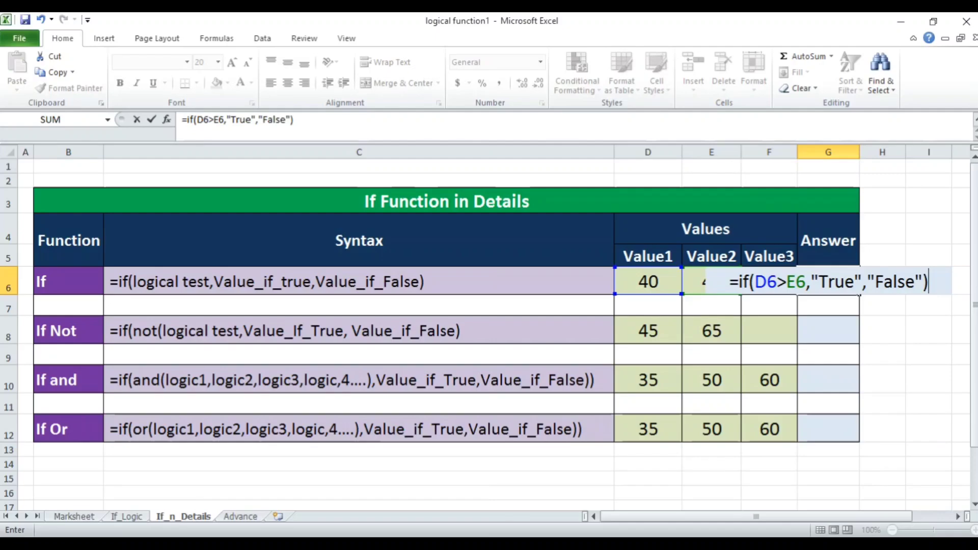
key("Return")
key("Up")
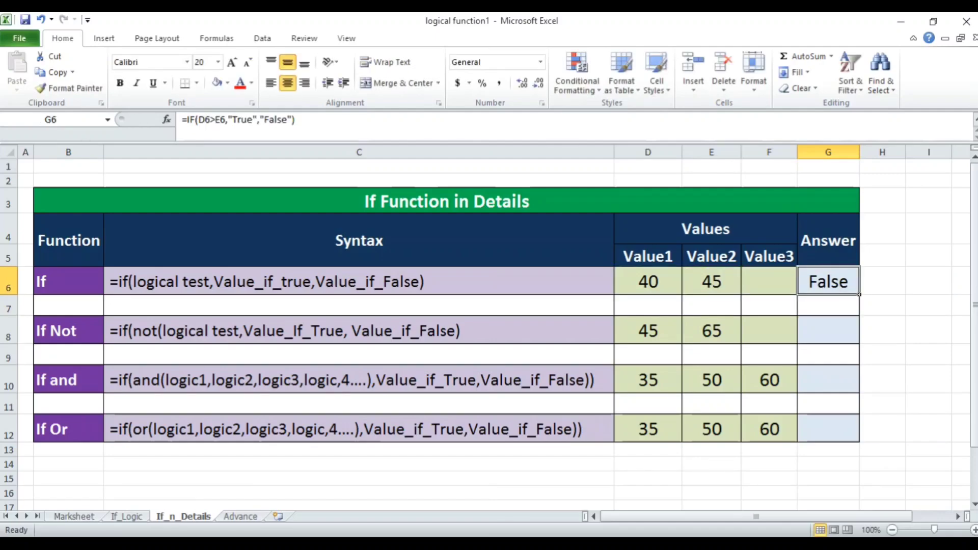
Step: Set Value1 of the If row in D6 to 67 to test the formula
key("Left")
key("Left")
key("Left")
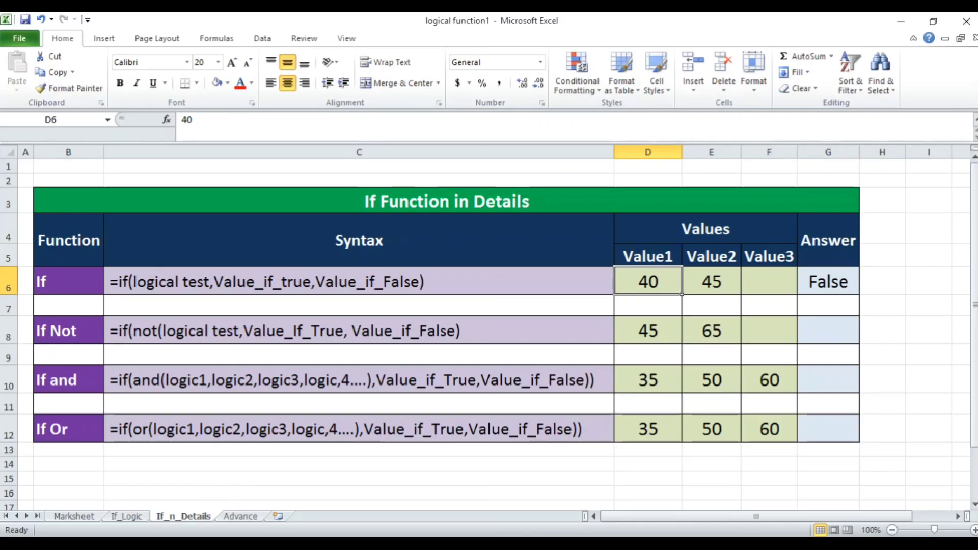
type("6")
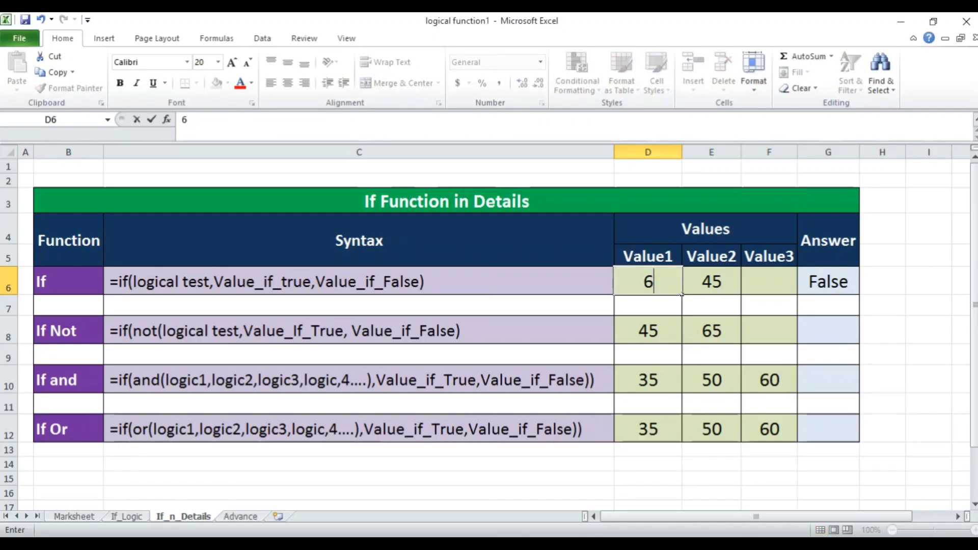
type("7")
key("Return")
key("Up")
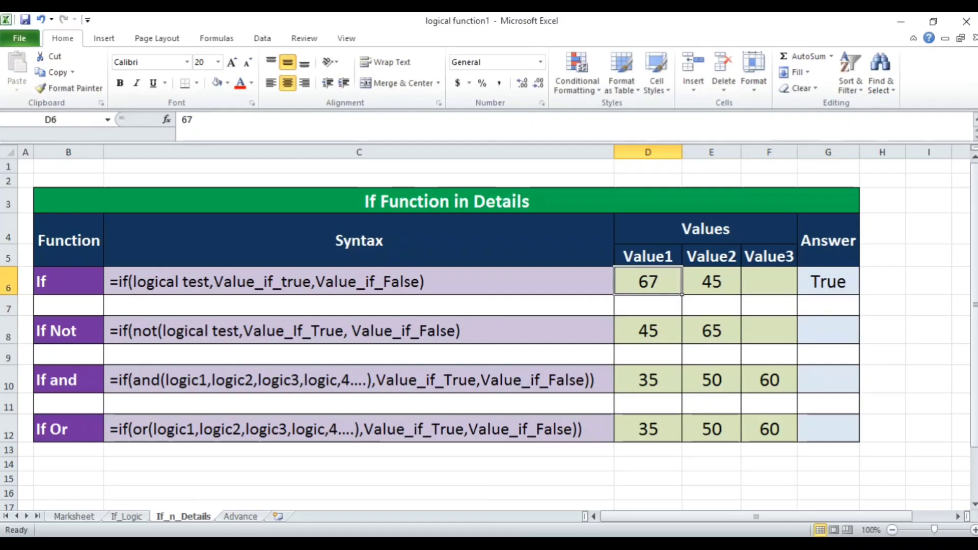
Step: Set Value1 of the If row in D6 to 45
type("45")
key("Return")
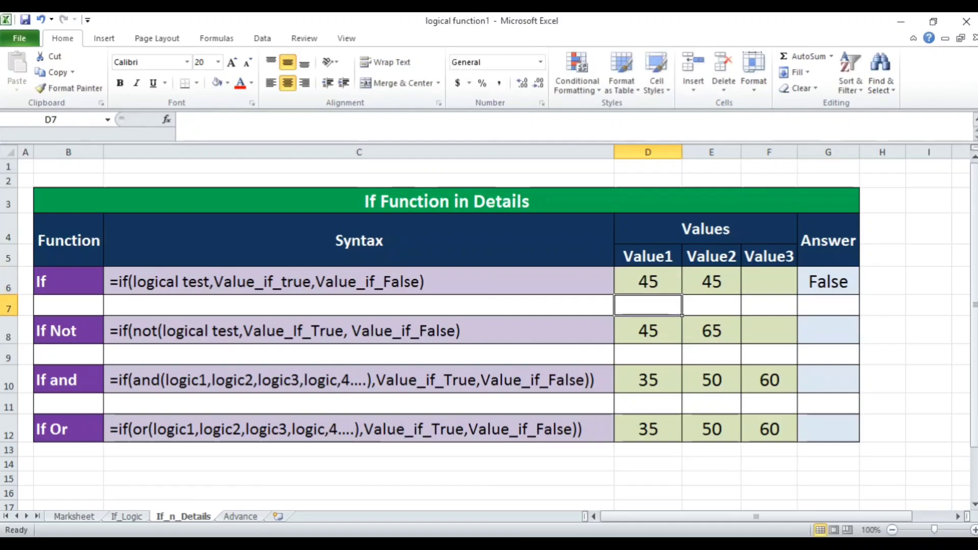
key("Up")
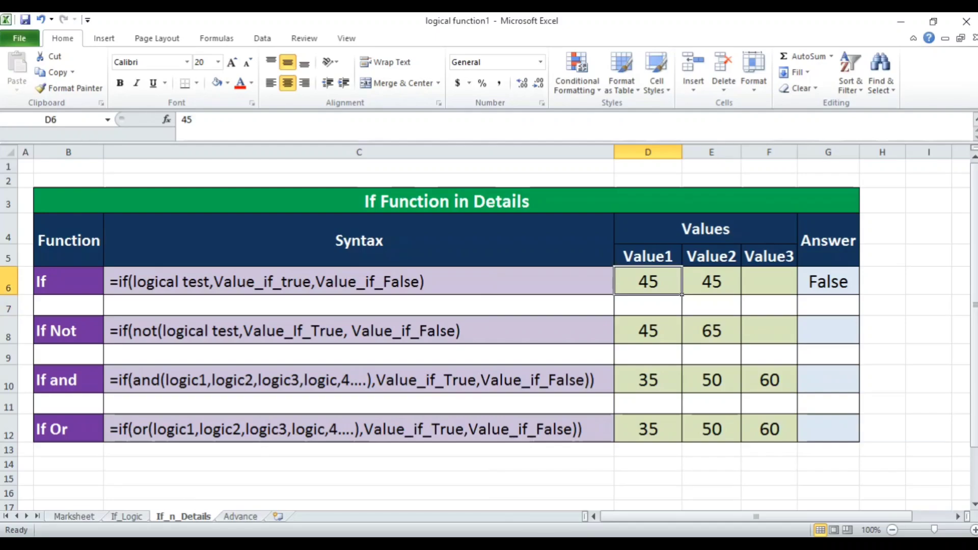
Step: Change the comparison in the G6 formula to greater than or equal, making it =IF(D6>=E6,"True","False")
key("Right")
key("Right")
key("Right")
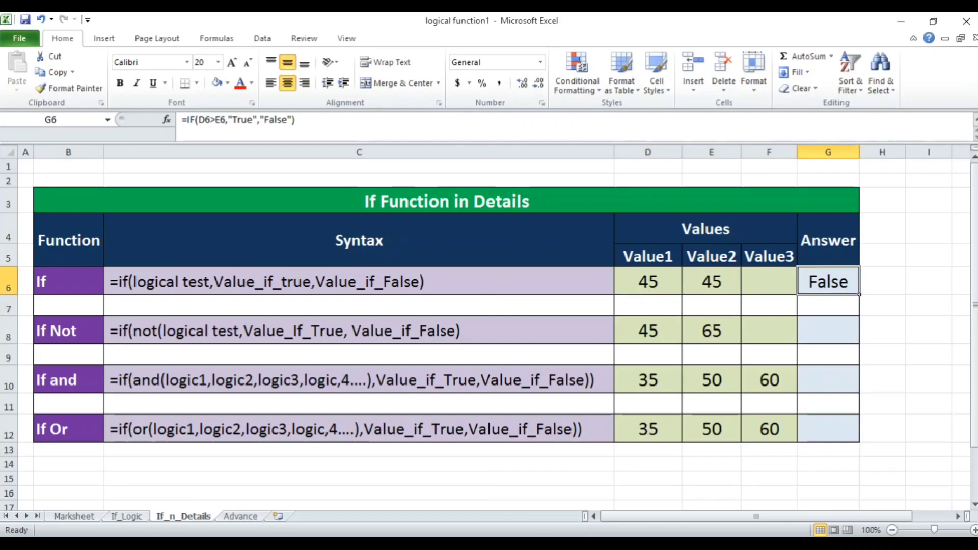
key("F2")
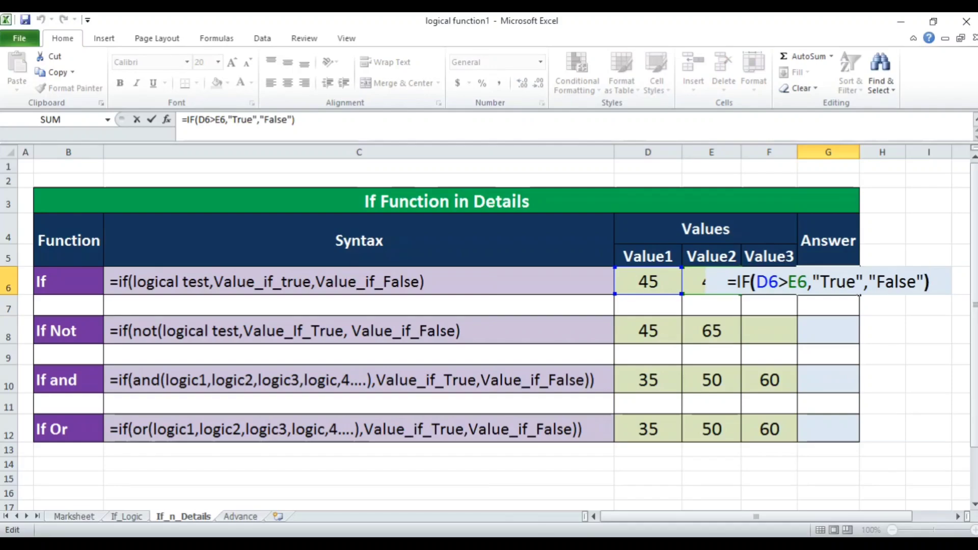
key("Left")
key("Left")
key("Left")
key("Left")
key("Left")
key("Left")
key("Left")
key("Left")
key("Left")
key("Left")
key("Left")
key("Left")
key("Left")
key("Left")
key("Left")
key("Left")
key("Left")
key("Left")
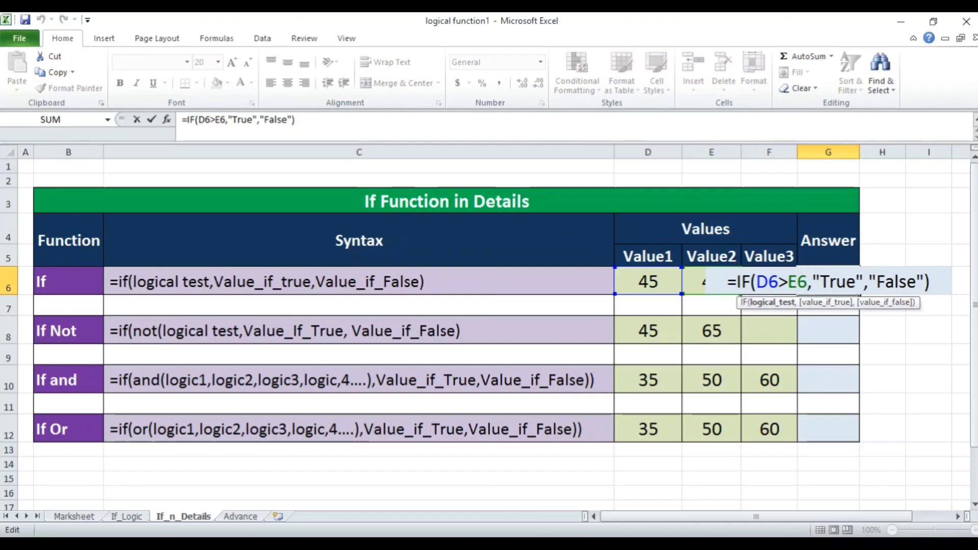
type("=")
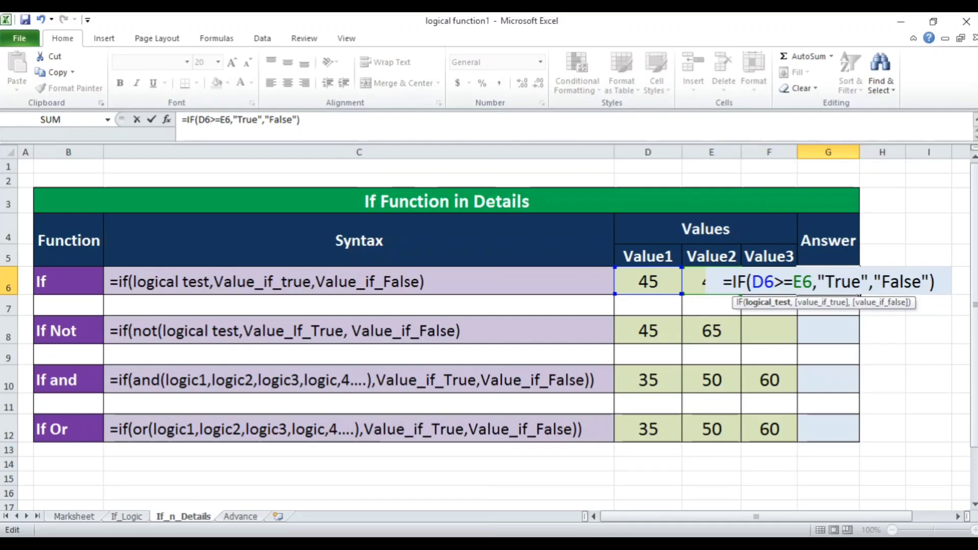
key("Return")
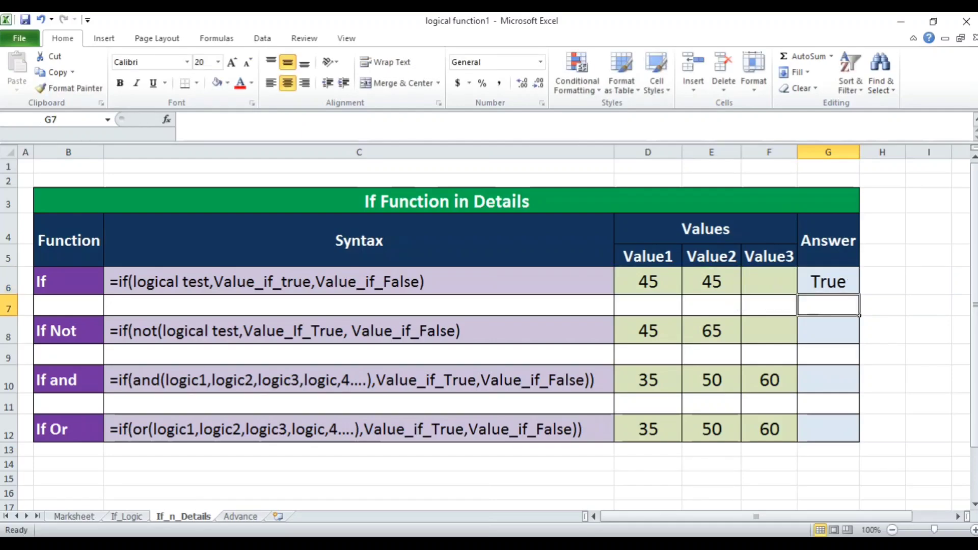
Step: Examine the IF formula in G6 and the cells it references
key("Up")
key("Left")
key("Right")
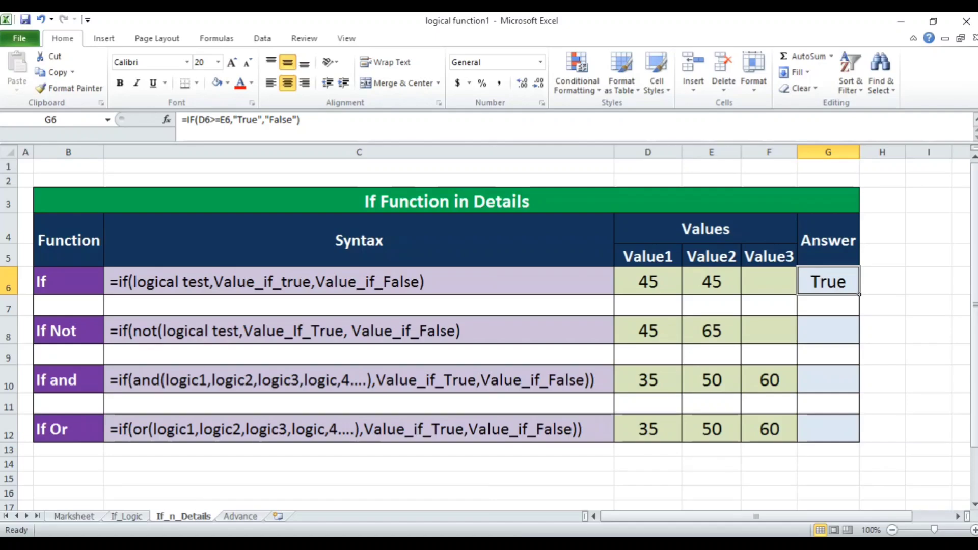
key("F2")
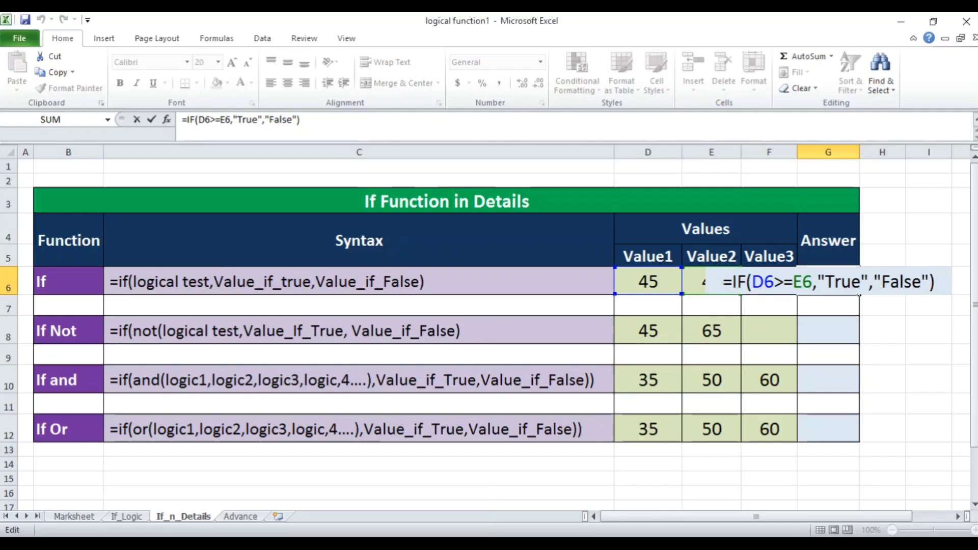
key("Return")
key("Up")
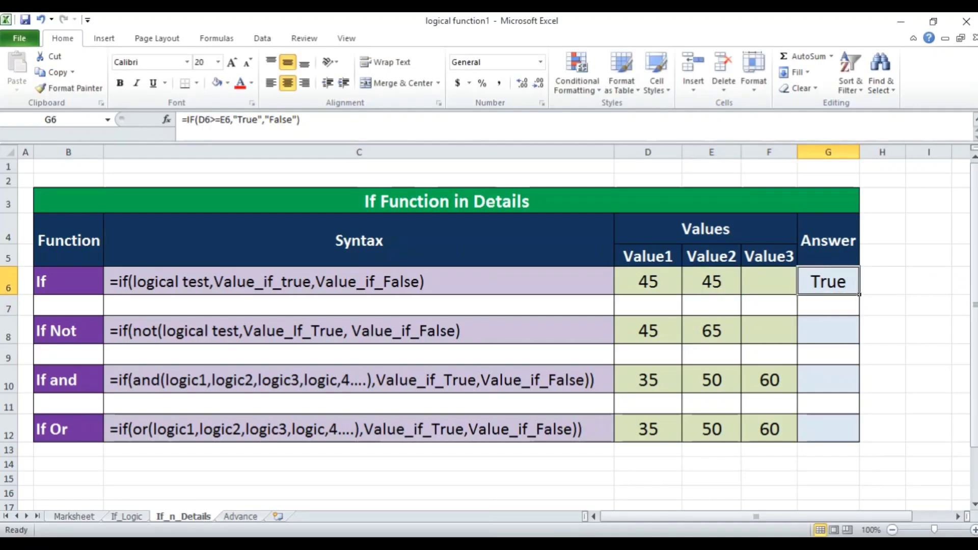
key("F2")
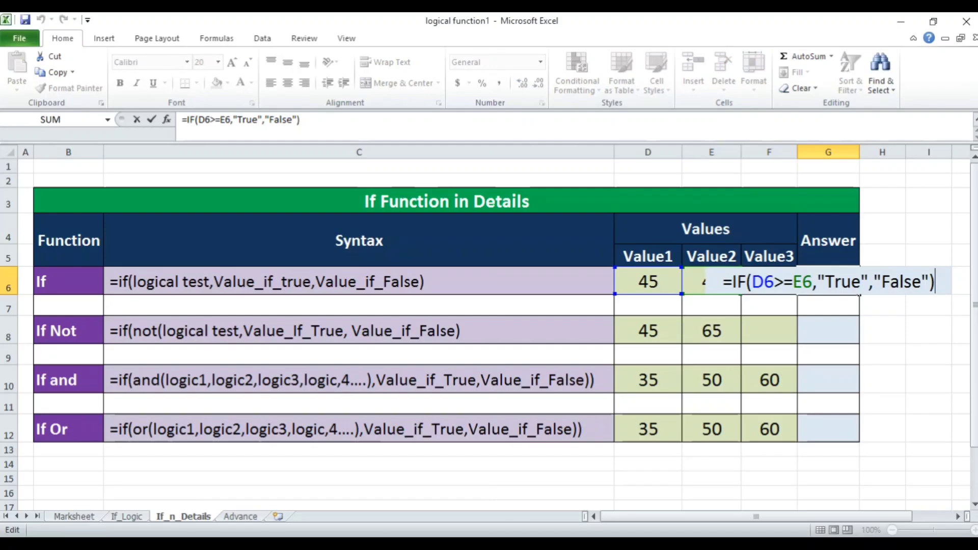
key("Return")
Step: Begin an IF formula in G8, the Answer cell of the If Not row, with =if(
key("Down")
key("Down")
key("Up")
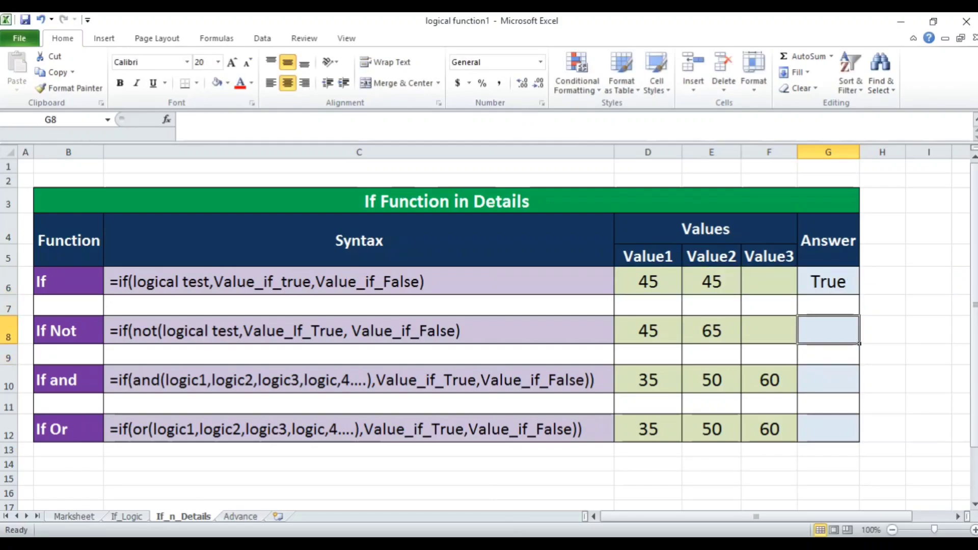
type("=if")
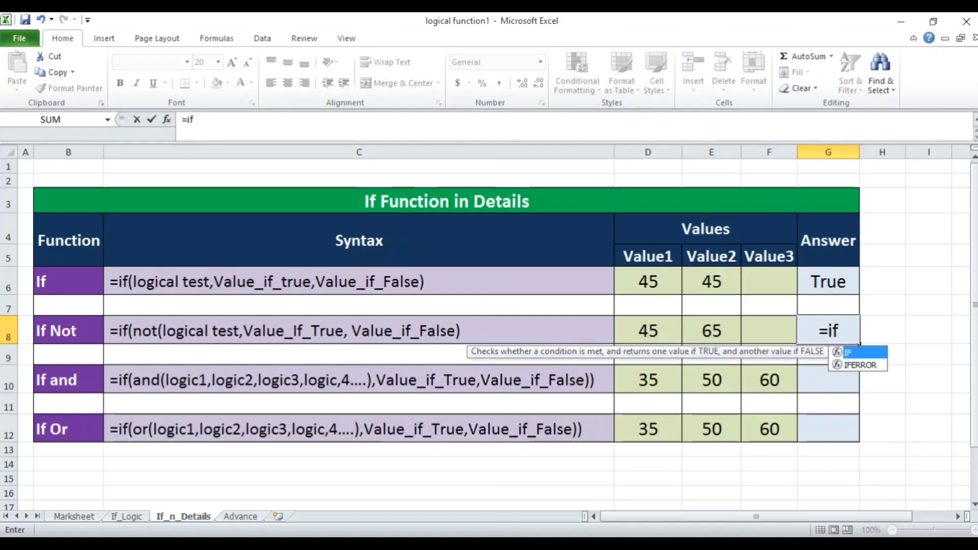
type("(")
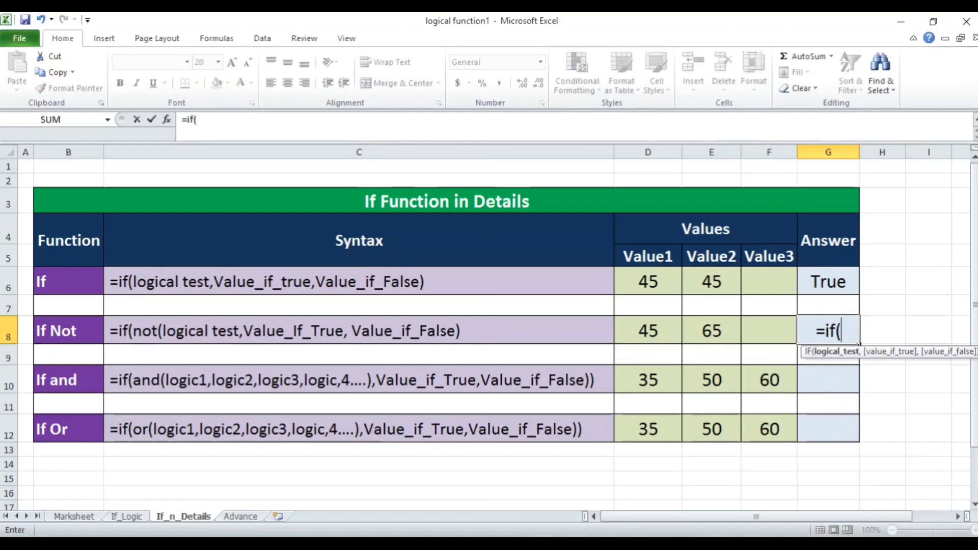
type("nad")
key("BackSpace")
key("BackSpace")
key("BackSpace")
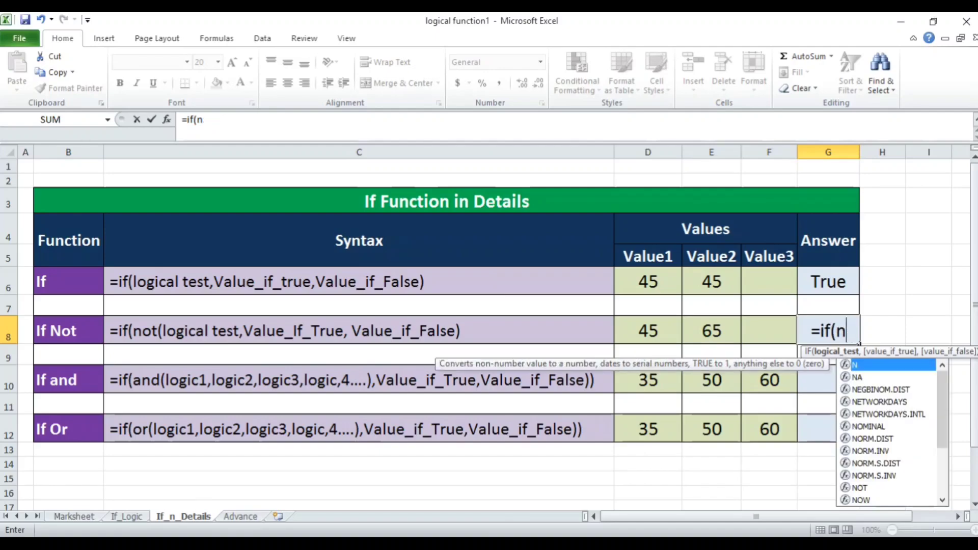
type("and(")
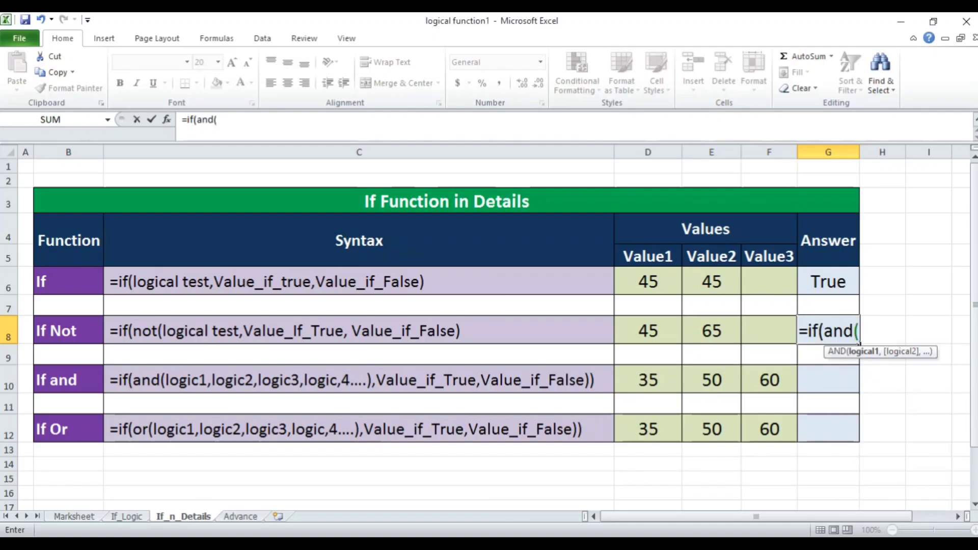
key("Left")
key("Left")
key("Left")
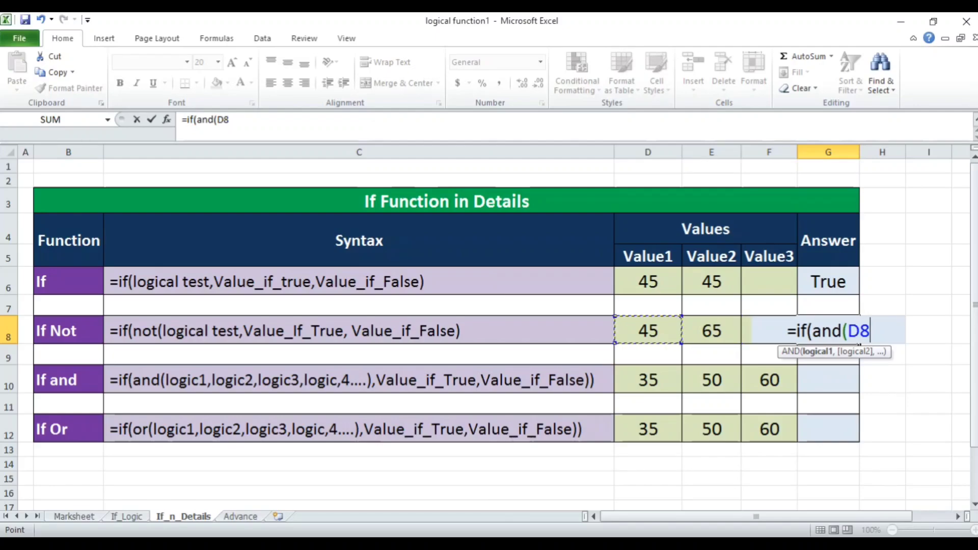
type(">")
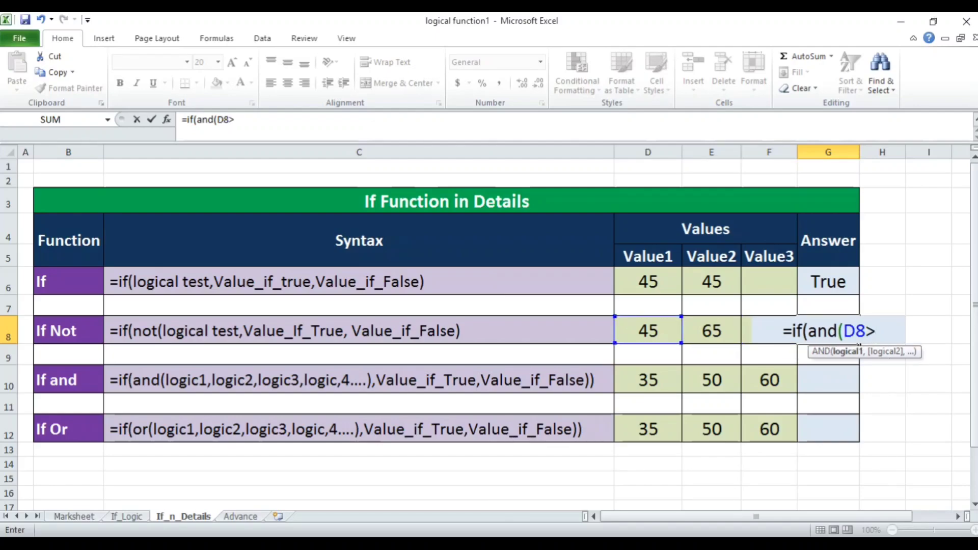
type("=")
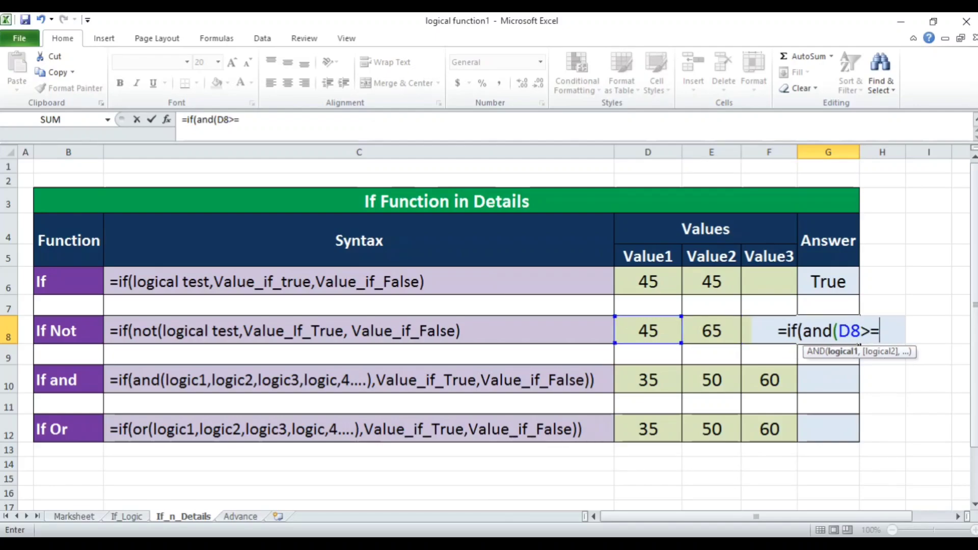
key("Left")
key("Left")
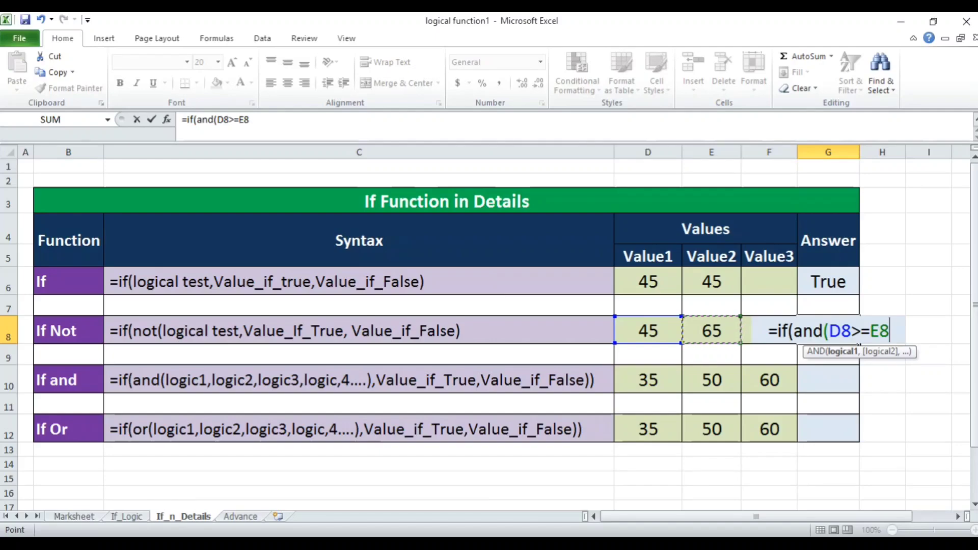
key("BackSpace")
key("BackSpace")
key("BackSpace")
key("BackSpace")
key("BackSpace")
key("BackSpace")
key("BackSpace")
key("BackSpace")
key("BackSpace")
key("BackSpace")
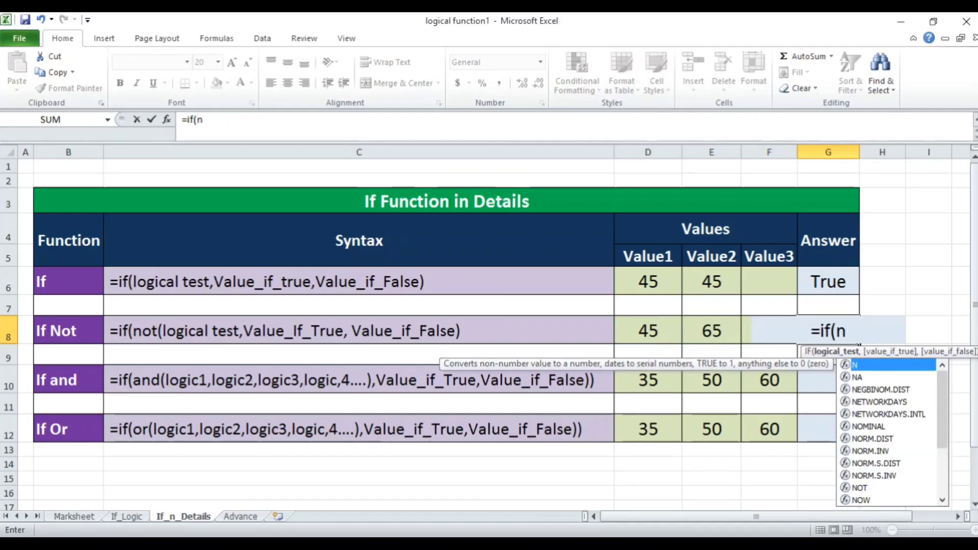
Step: Enter not(D8>=E8) as the logical test of the IF formula in G8
type("ot(")
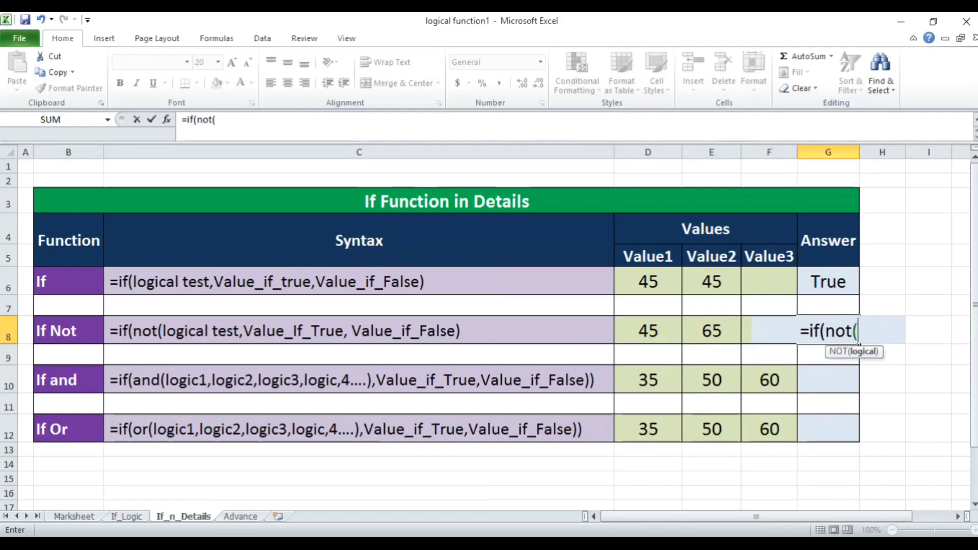
key("Left")
key("Left")
key("Left")
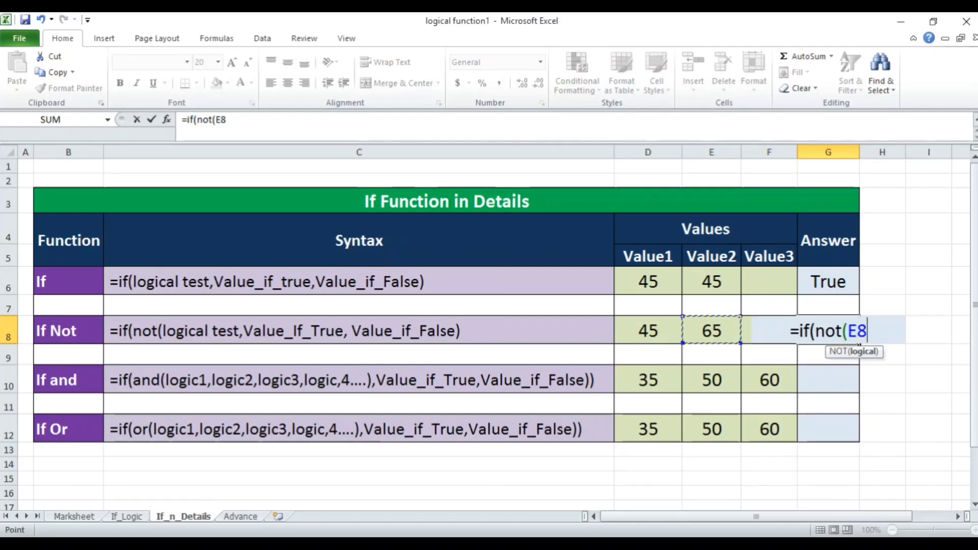
type(">")
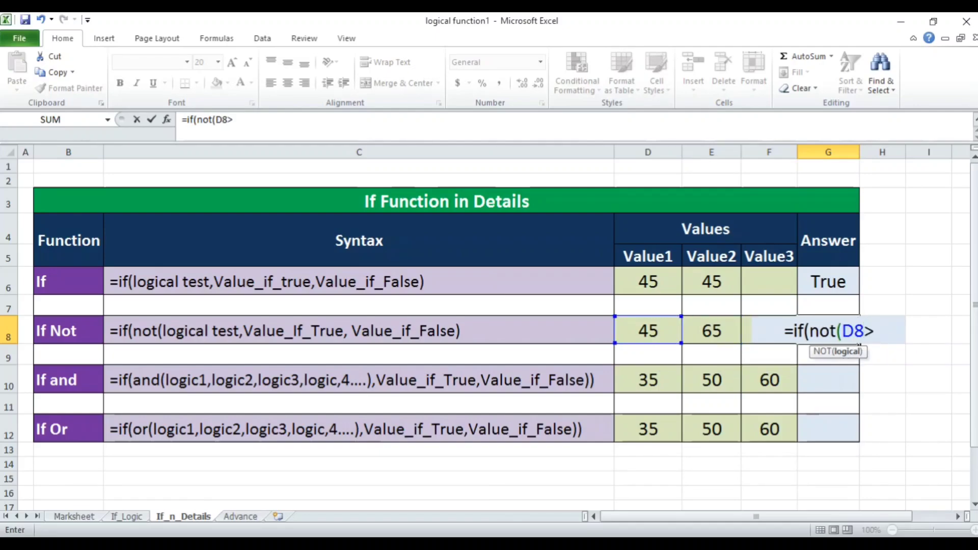
type("=")
key("Left")
key("Left")
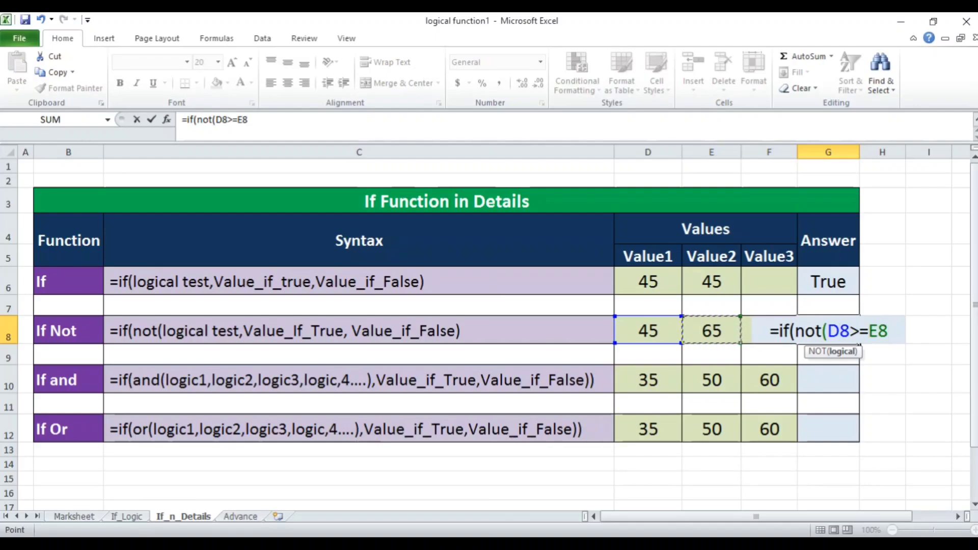
type(")")
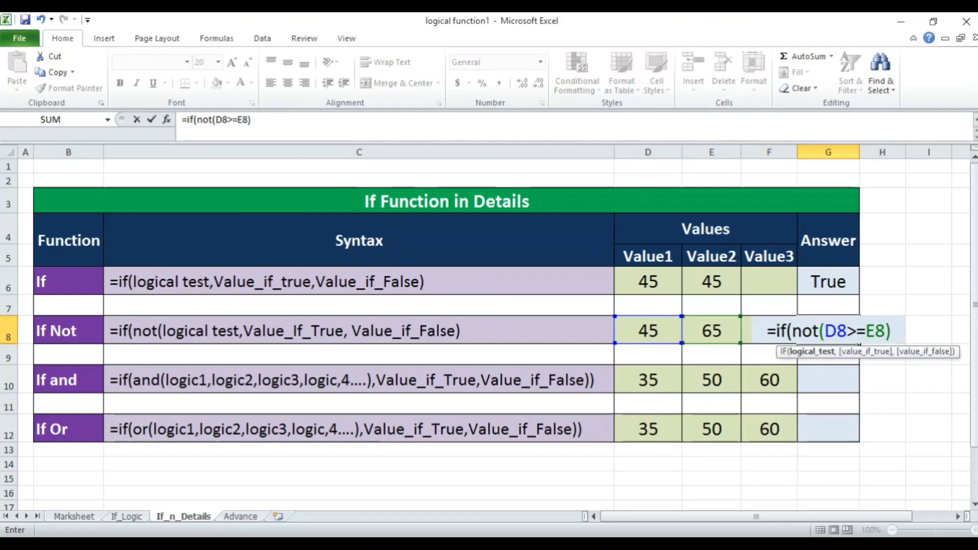
Step: Complete the G8 formula with "Yes" as the true value and "No" as the false value
type(",")
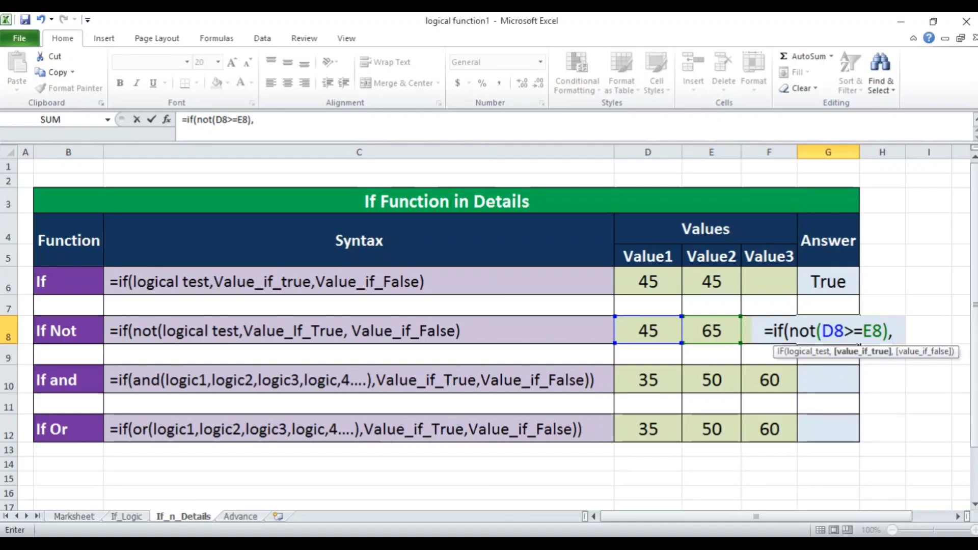
type("\"")
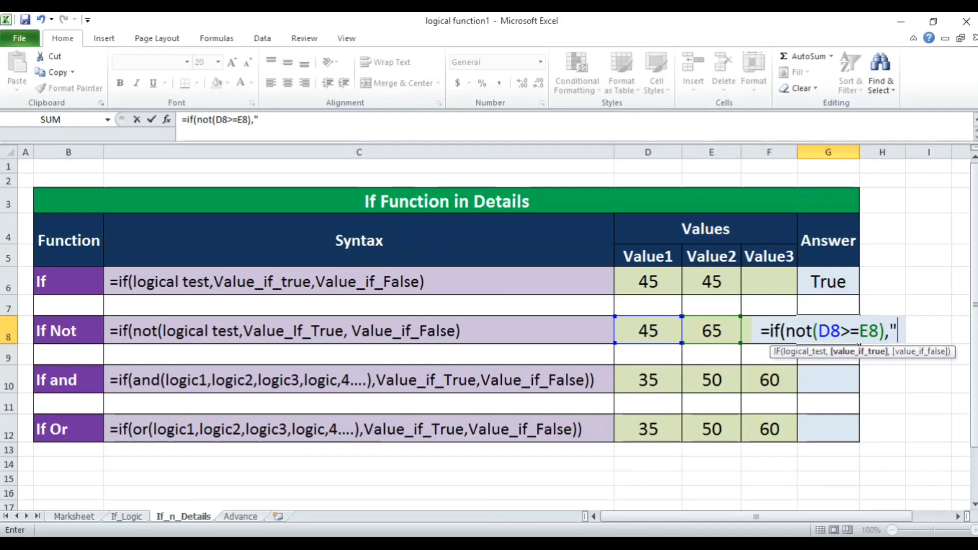
type("Yes\"")
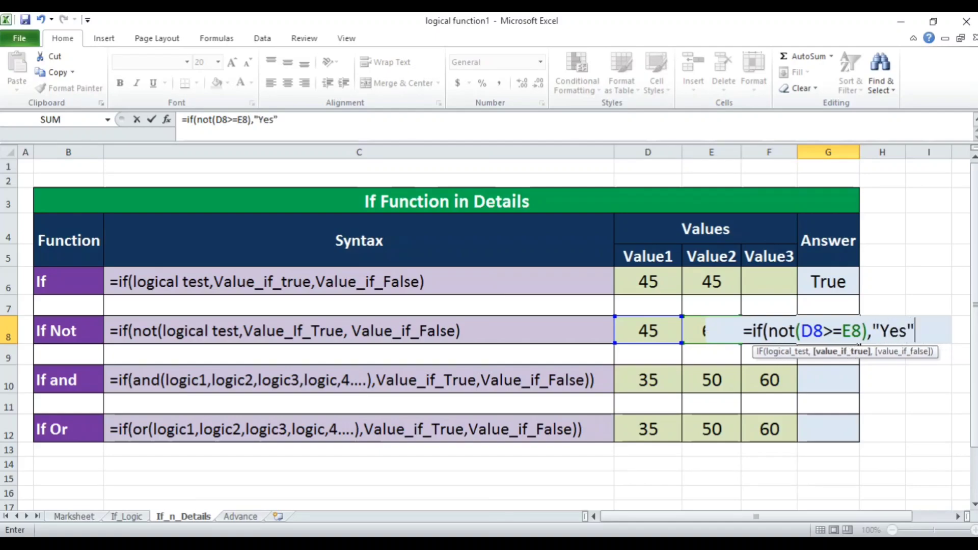
type(",\"No\")")
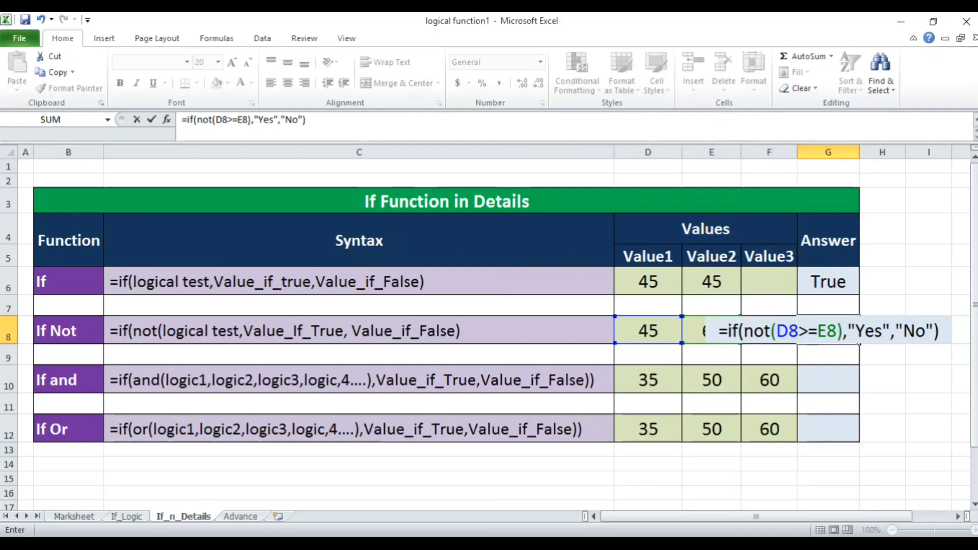
key("Return")
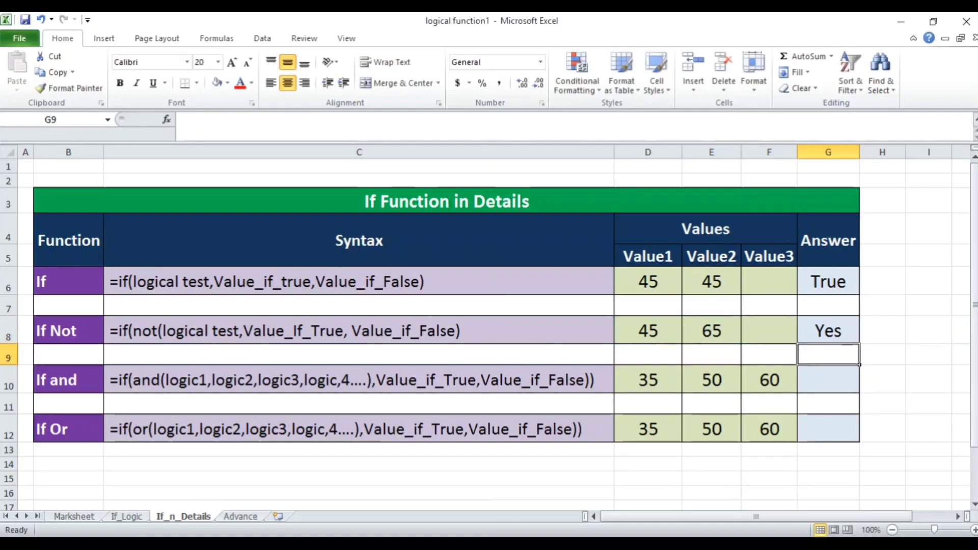
Step: Examine the If Not formula in G8 and the Value1 and Value2 cells it compares
key("Up")
key("Left")
key("Left")
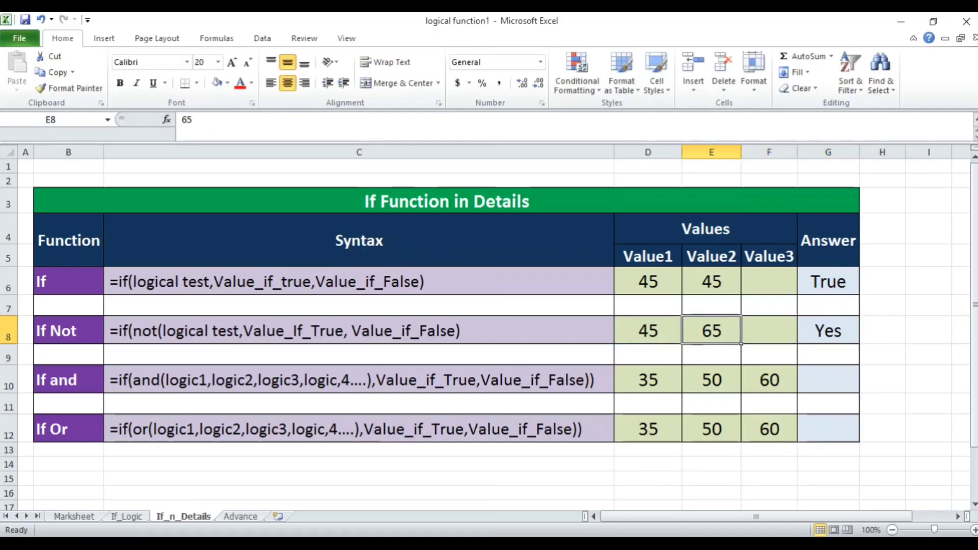
key("Right")
key("Right")
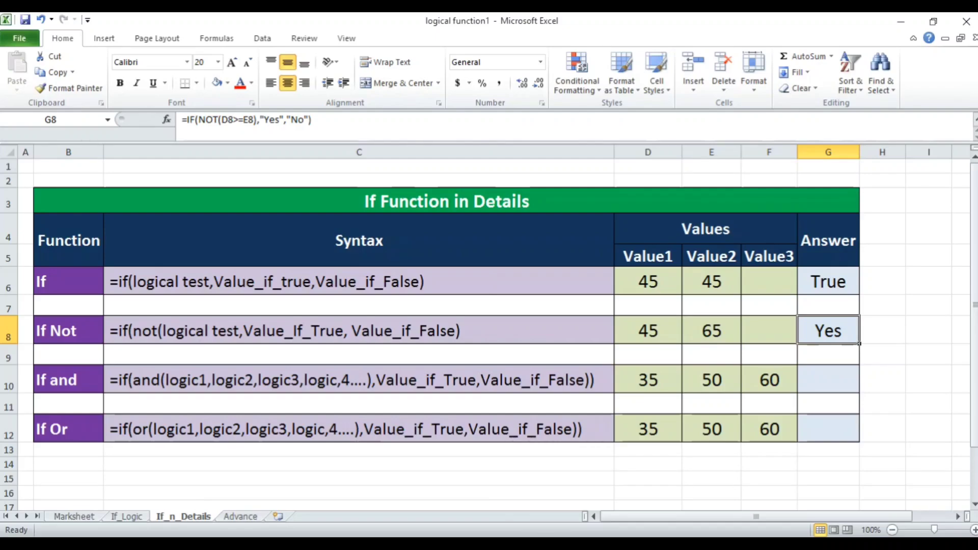
key("F2")
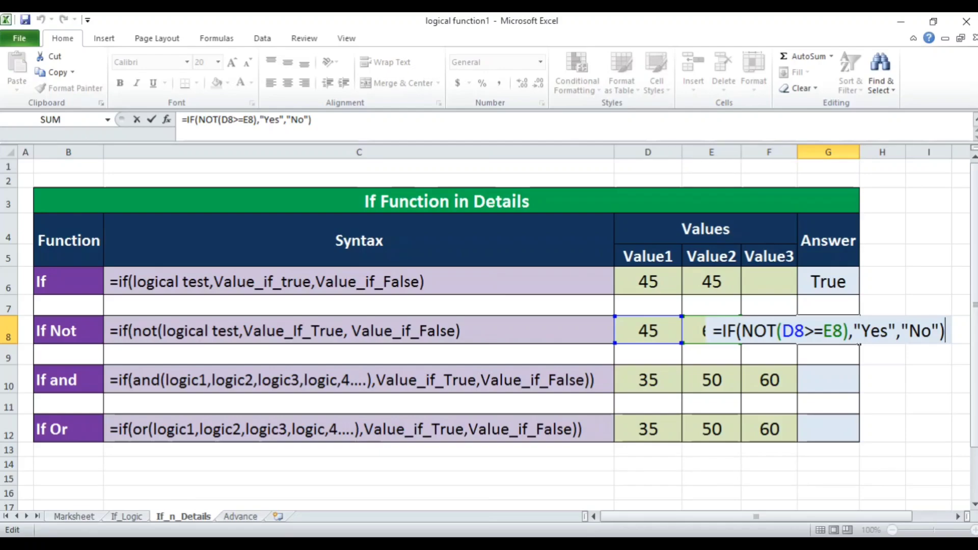
key("Return")
Step: Examine the If and syntax in C10 and the three values in its row
key("Down")
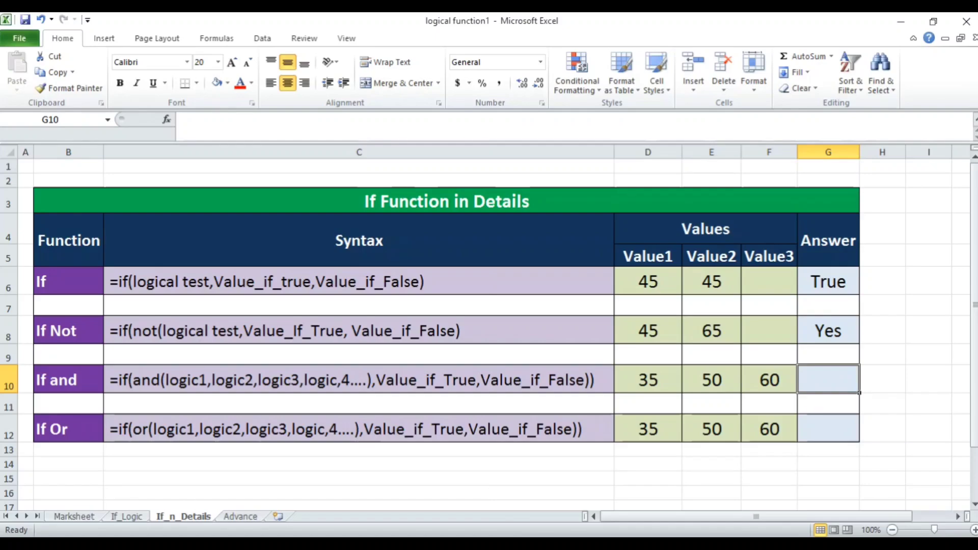
key("Left")
key("Left")
key("Left")
key("Left")
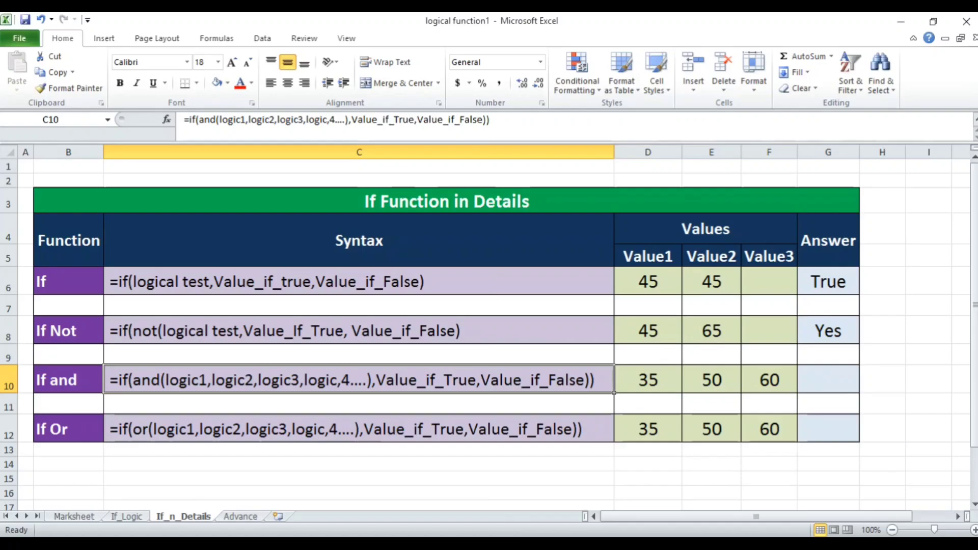
key("Right")
key("Right")
key("Right")
key("Right")
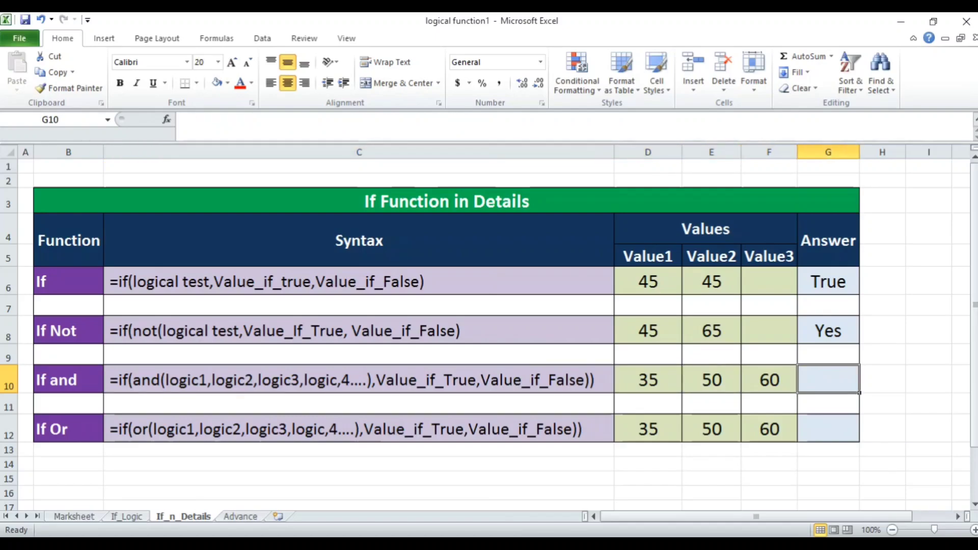
key("Left")
key("Left")
key("Left")
key("Right")
key("Right")
key("Right")
Step: Begin the If and formula in G10 with D10>=40 as the first condition: =if(and(D10>=40
type("=if")
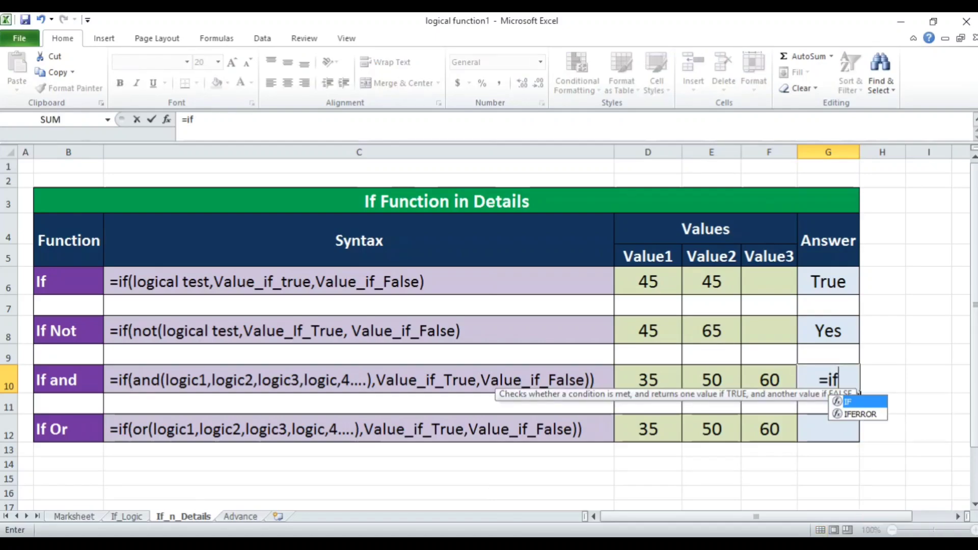
type("(a")
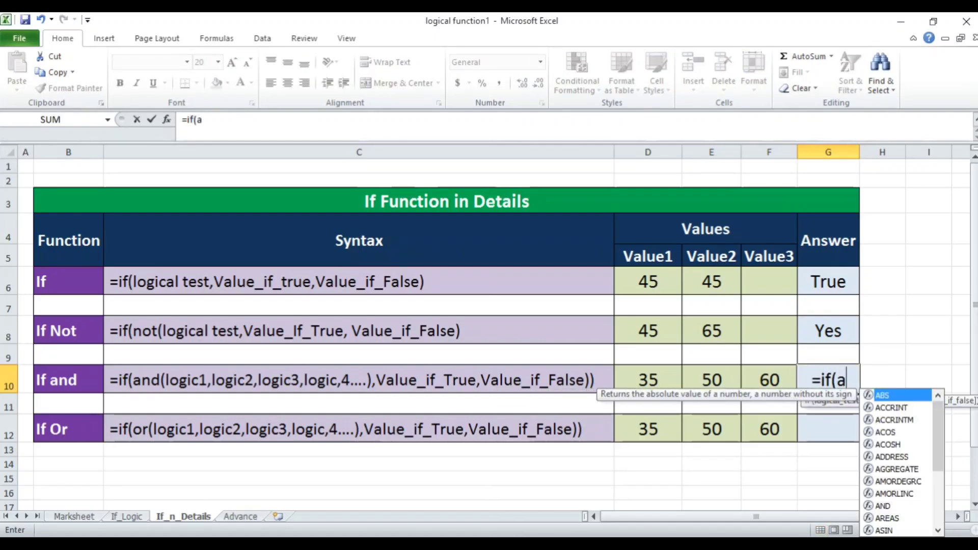
type("nd")
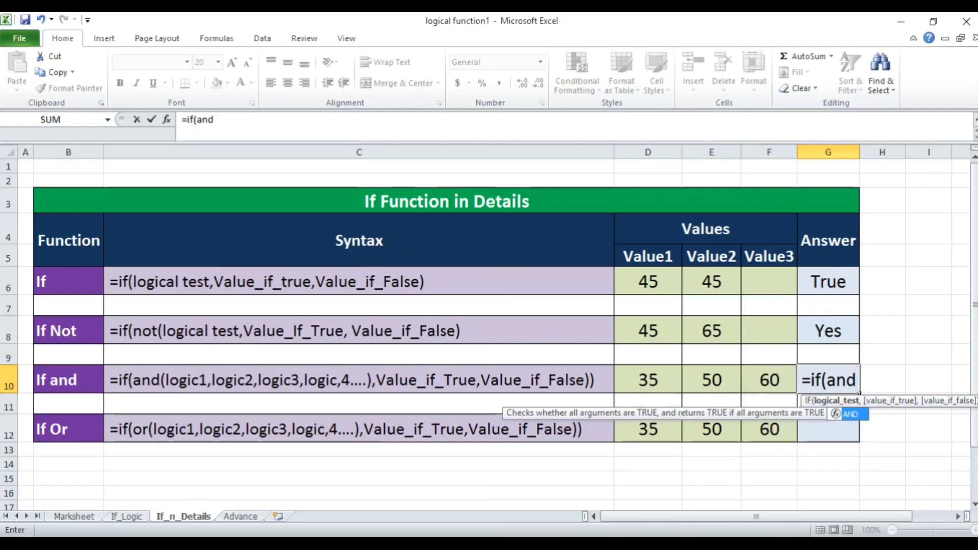
type("(")
key("Left")
key("Left")
key("Left")
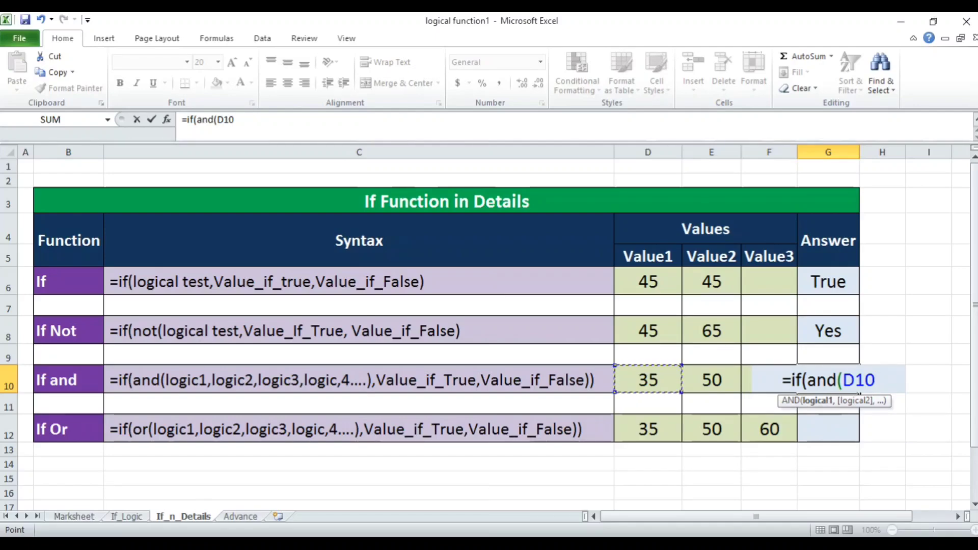
type(">")
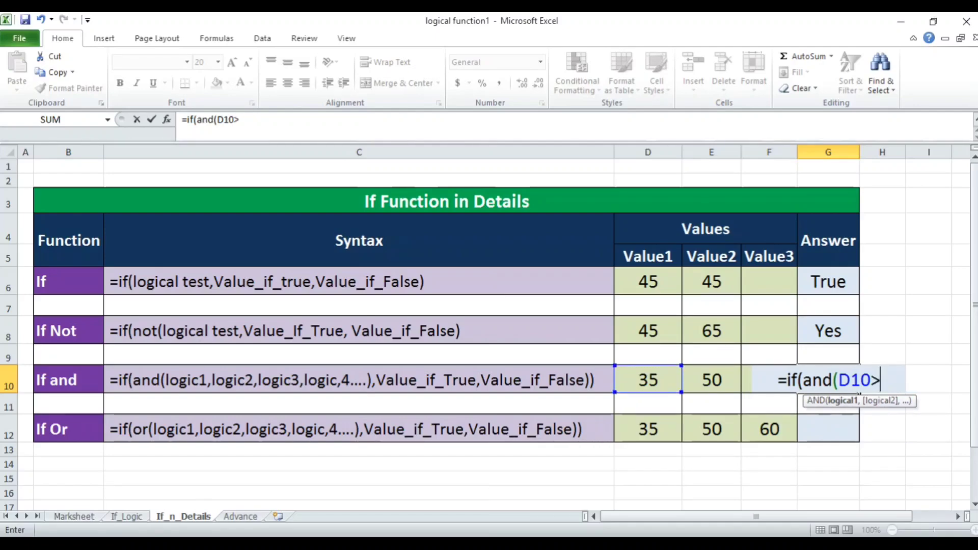
type("=40")
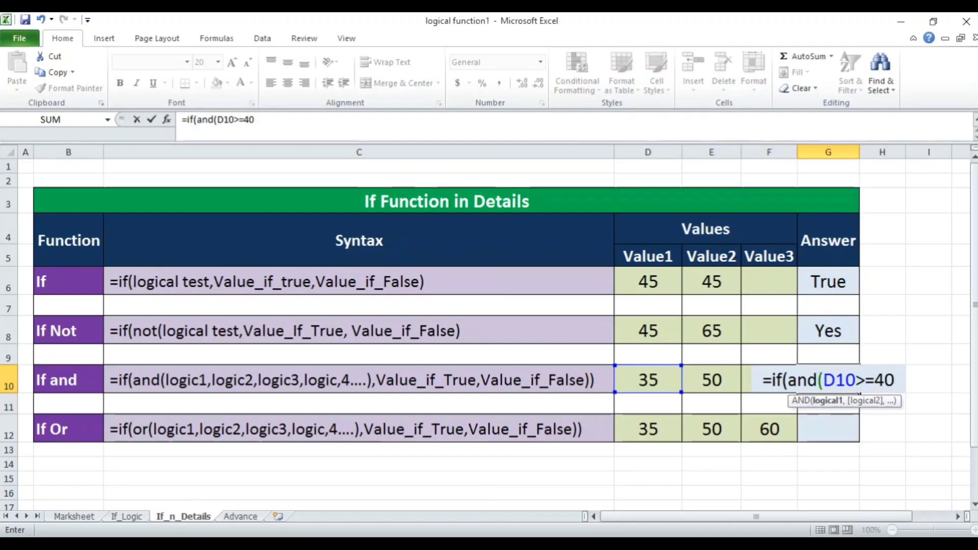
Step: Add E10>=40 as the second condition of the AND test in G10
type(",")
key("Left")
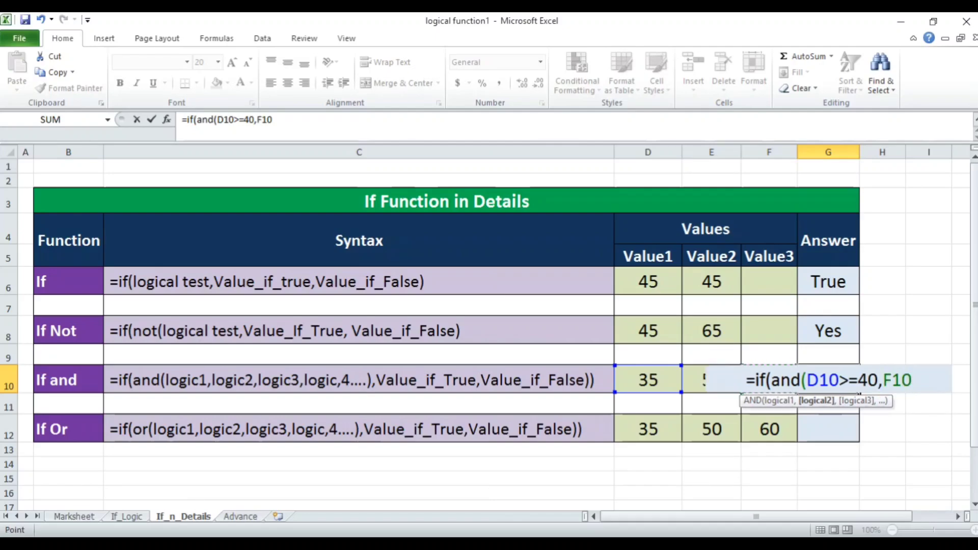
key("Left")
type(">")
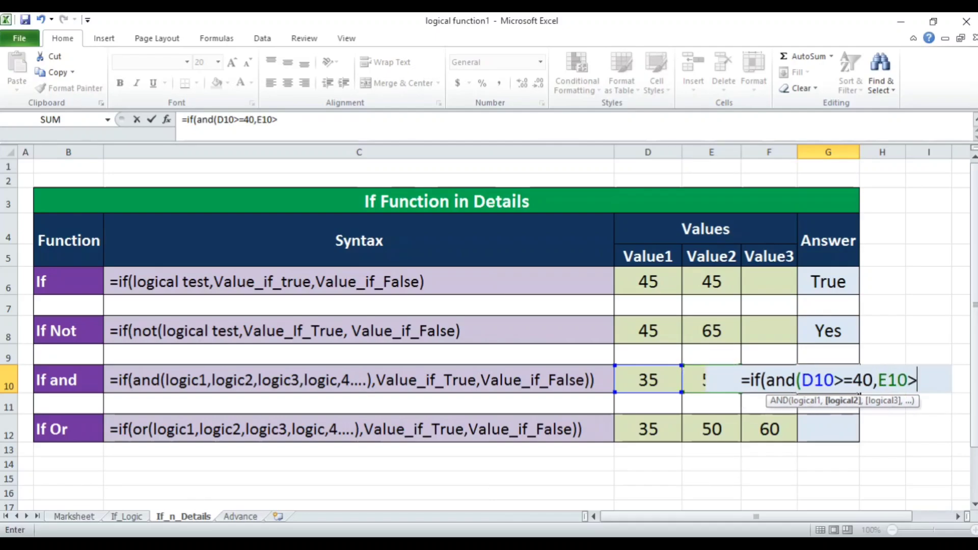
type("=40")
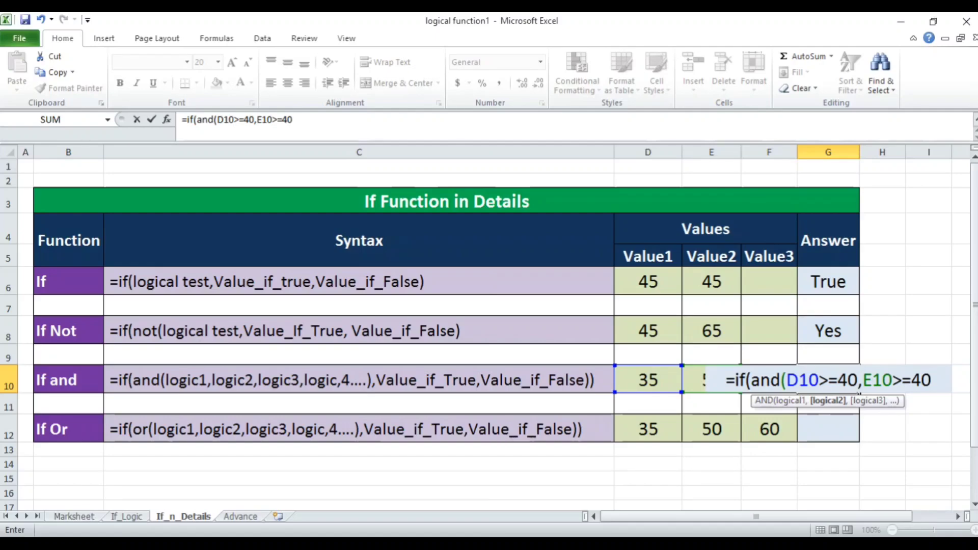
Step: Add F10>=40 as the third condition in G10 and close the AND test
type(",")
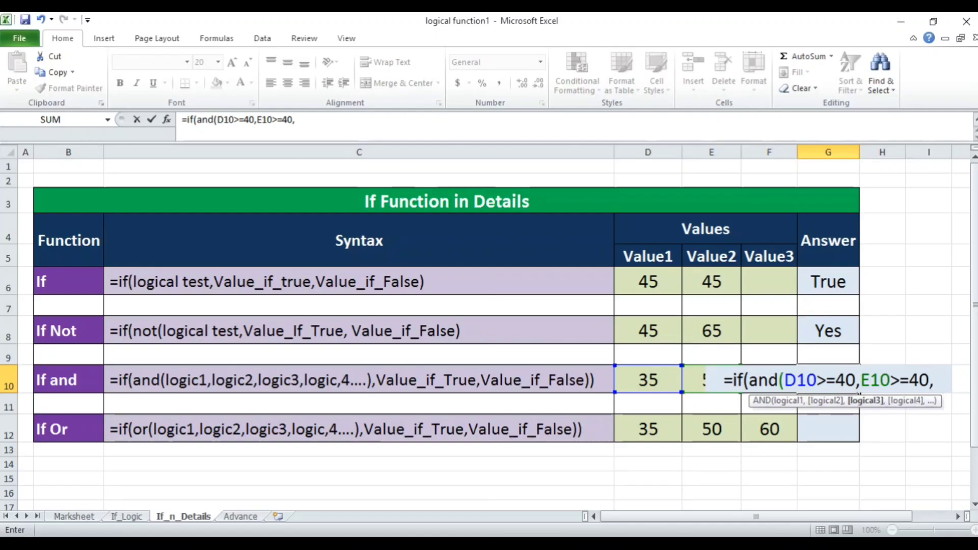
key("Left")
type(">=")
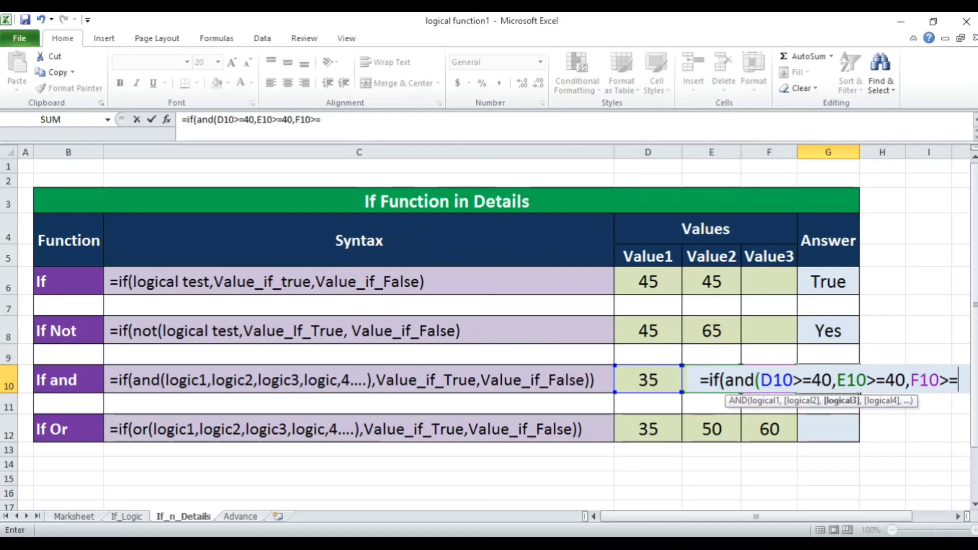
type("40")
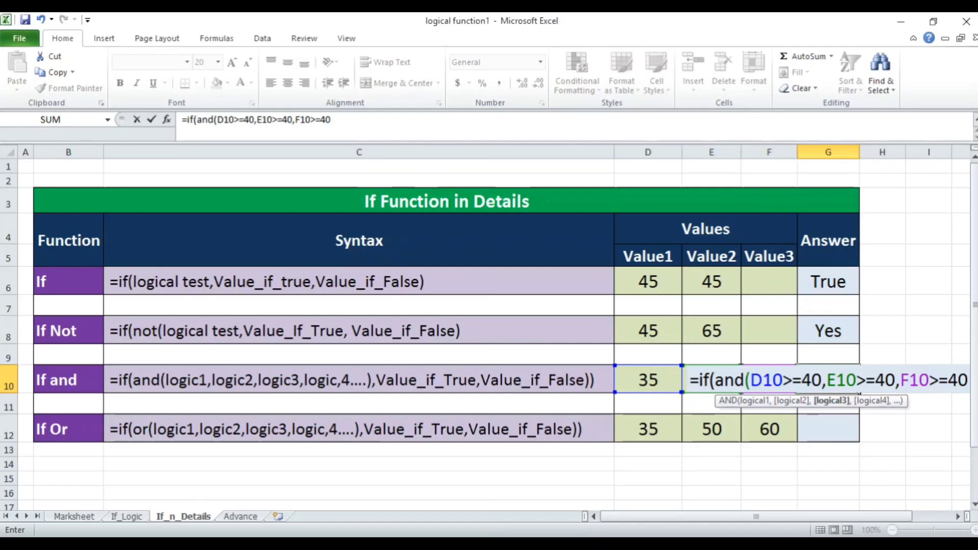
type(")")
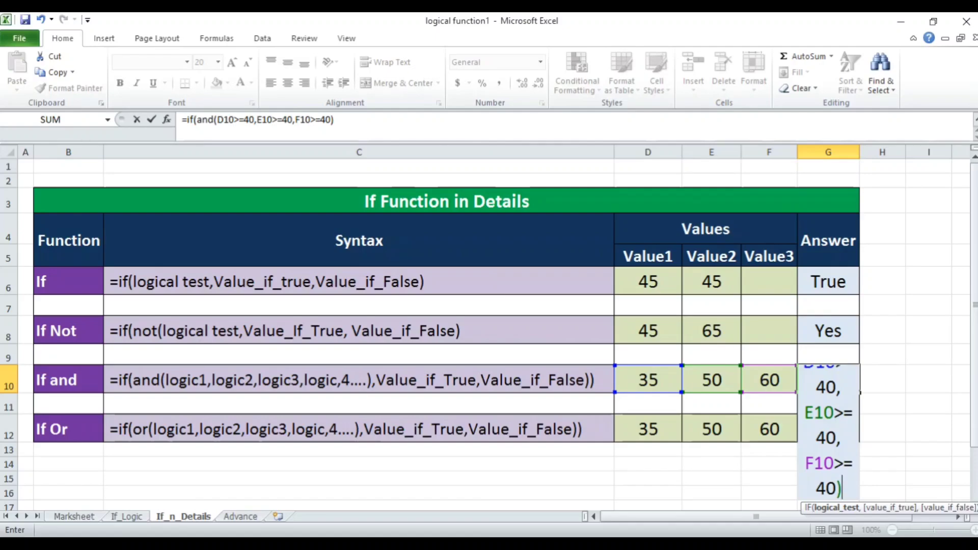
Step: Complete the If and formula in G10 with "Yes" as the true result and "No" as the false result
type(",\"")
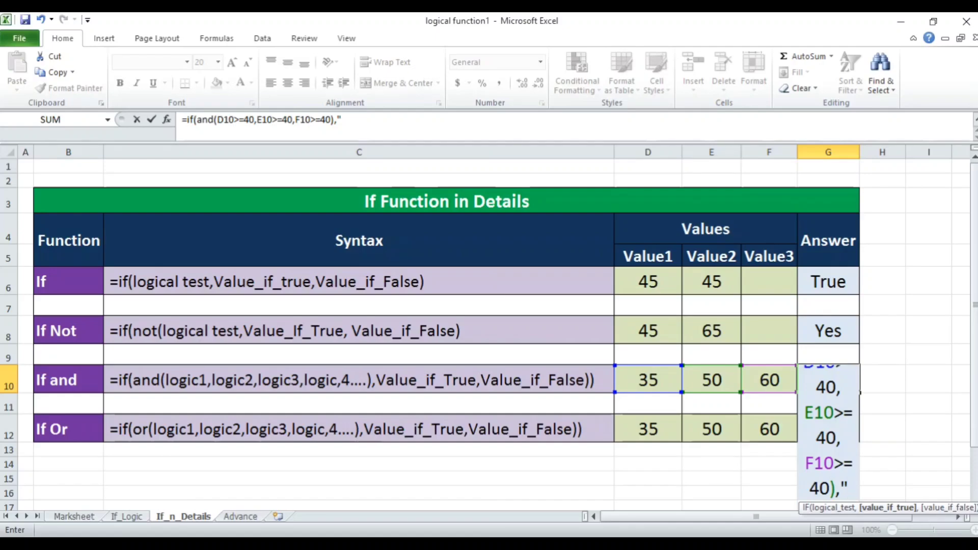
type("Yes\"")
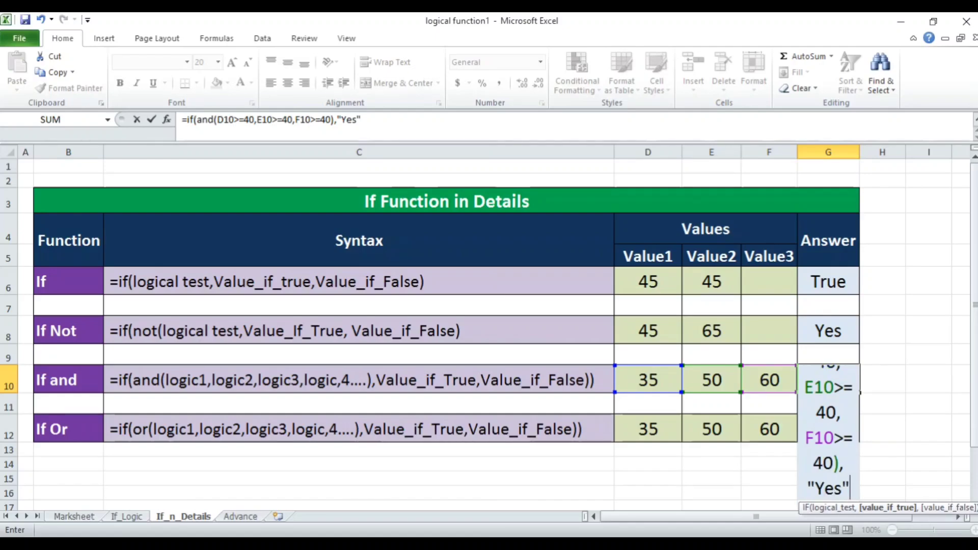
type(",\"No")
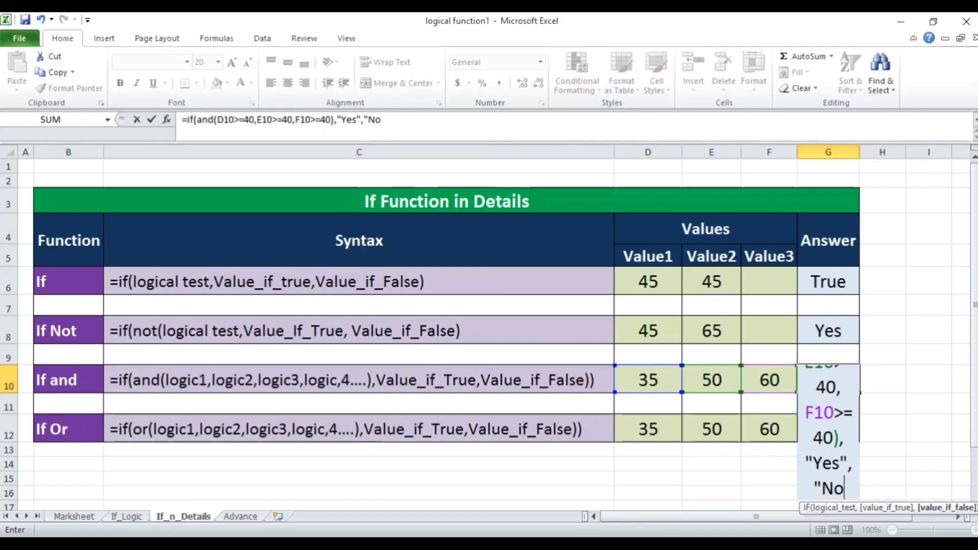
type("\")")
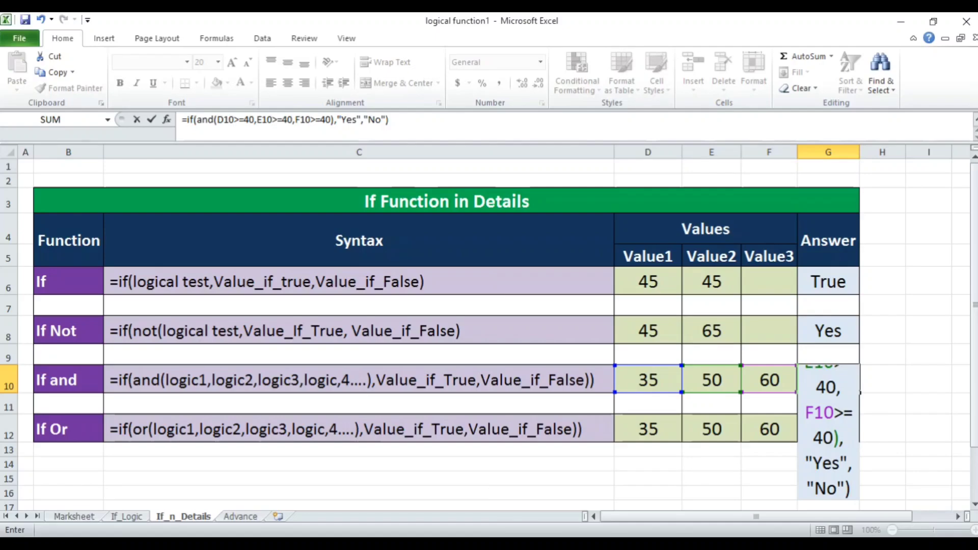
key("Return")
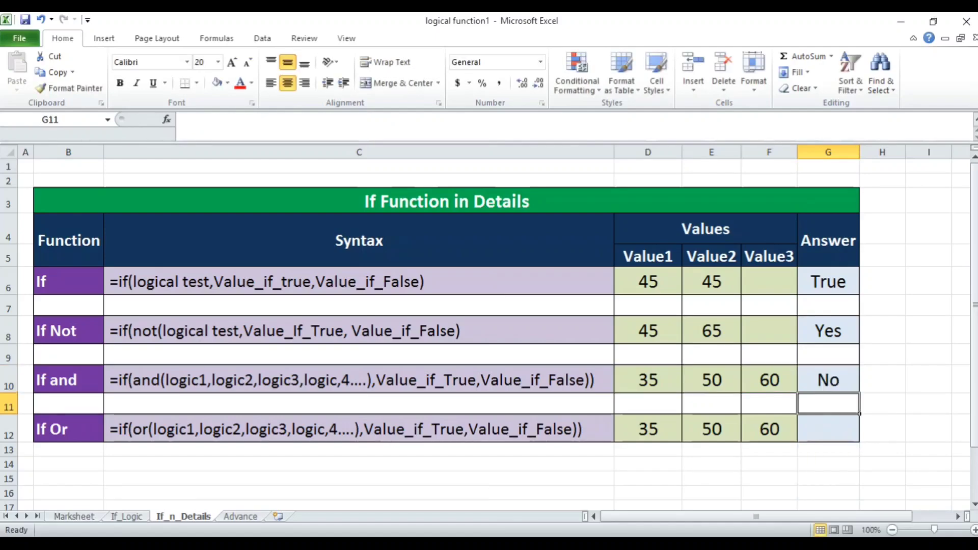
Step: Set Value1 of the If and row, cell D10, to 45
key("Up")
key("Left")
key("Left")
key("Left")
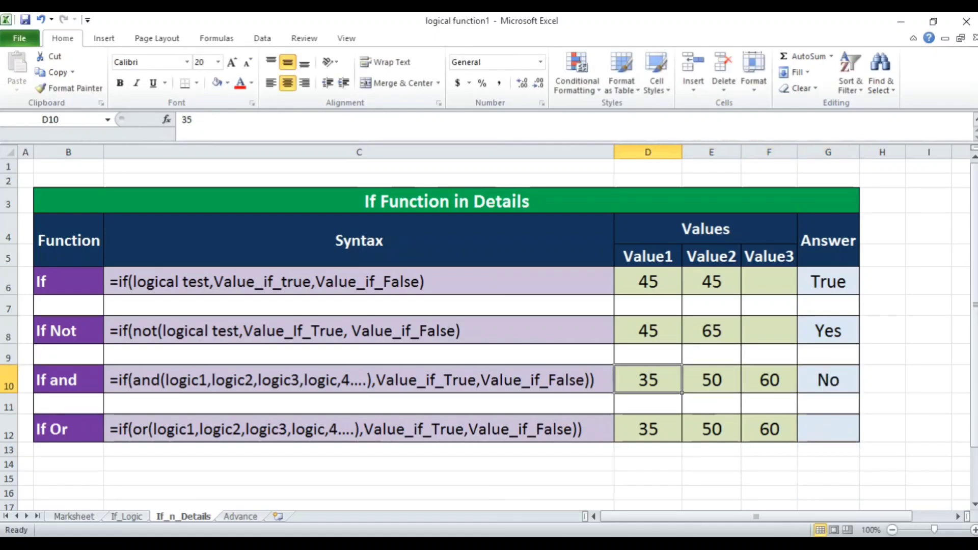
type("45")
key("Return")
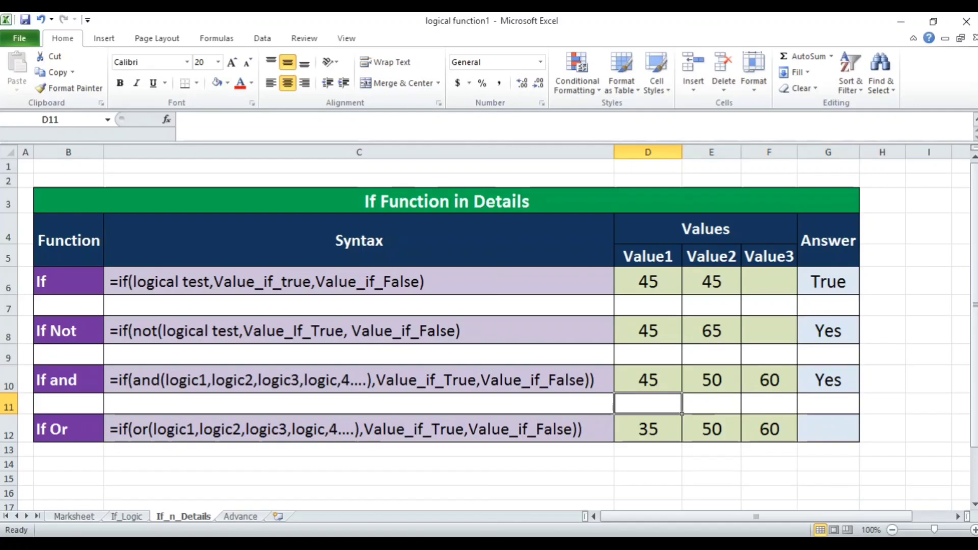
Step: Examine the If and formula in G10 and the cells it references
key("Up")
key("Right")
key("Right")
key("Right")
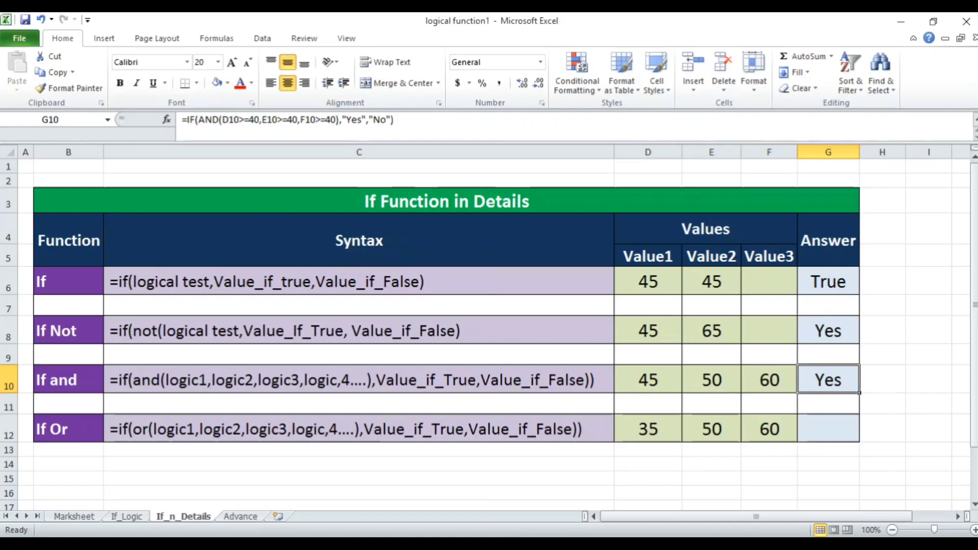
key("F2")
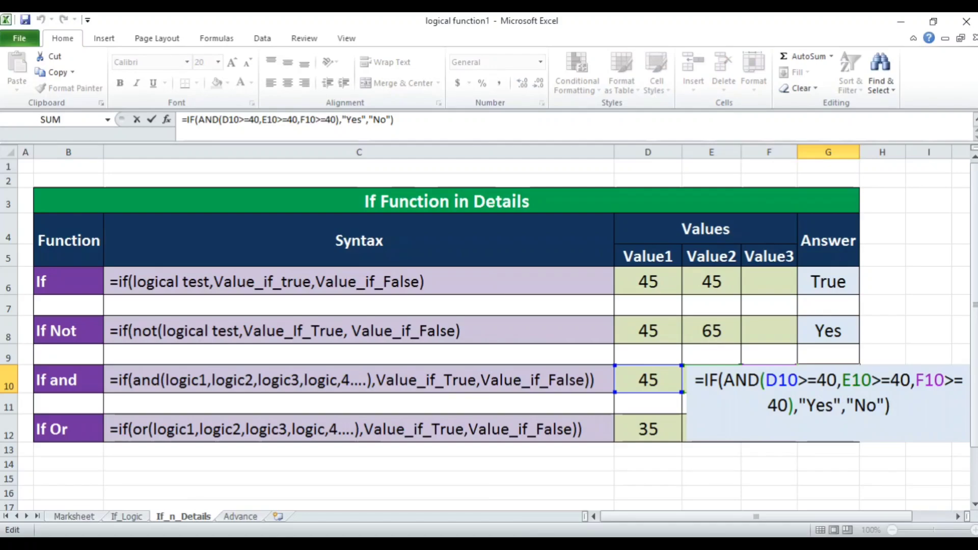
key("Return")
Step: Begin the If Or formula in G12 with D12>=40 as the first condition: =if(or(D12>=40,
key("Down")
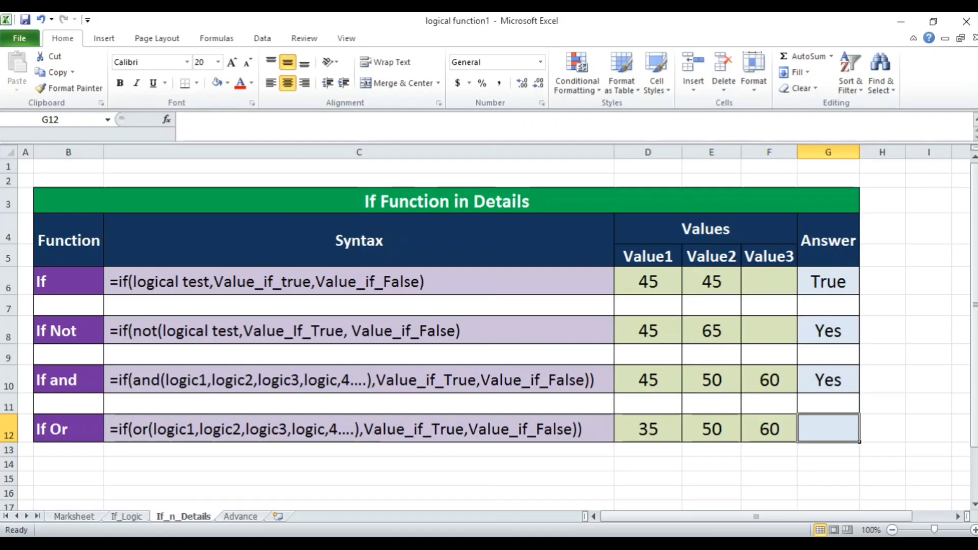
type("=if")
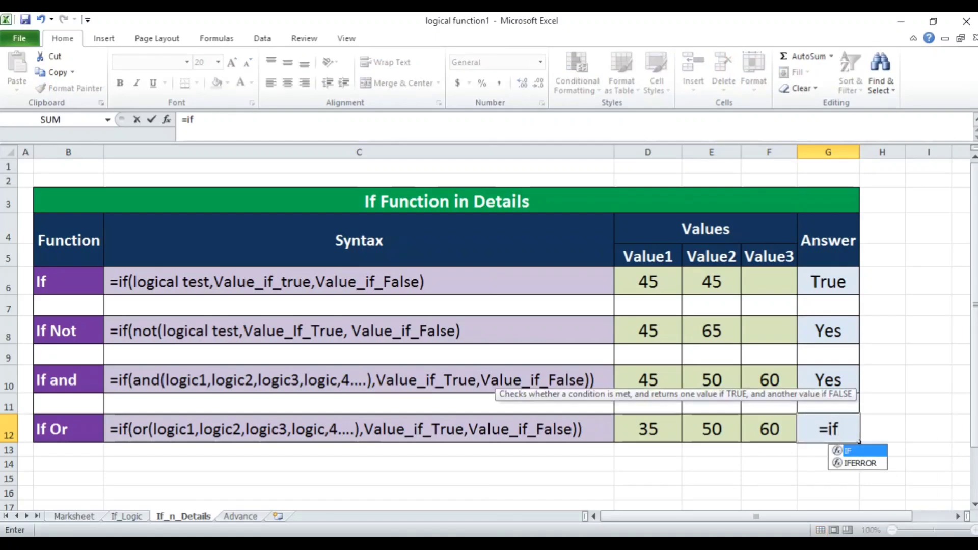
type("(or")
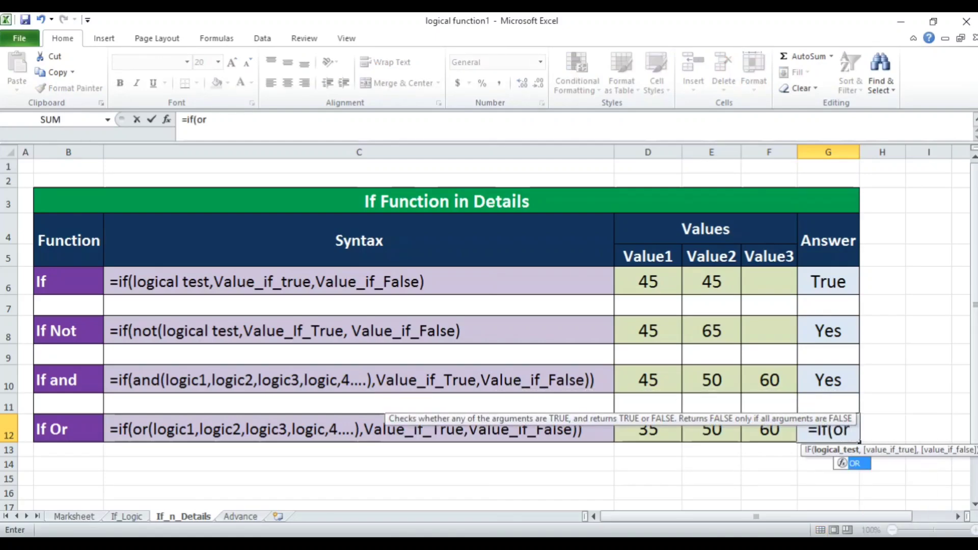
type("(")
key("Left")
key("Left")
key("Left")
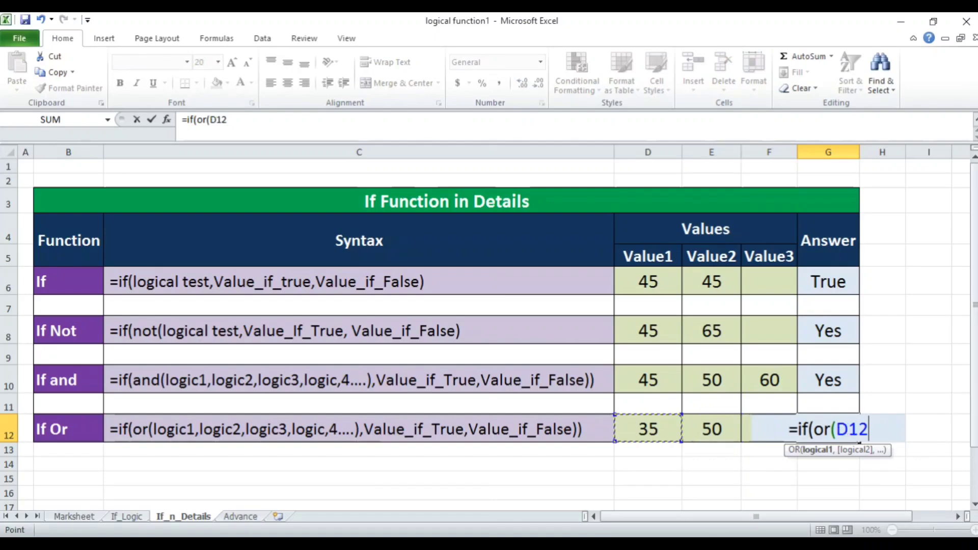
type(">=40,")
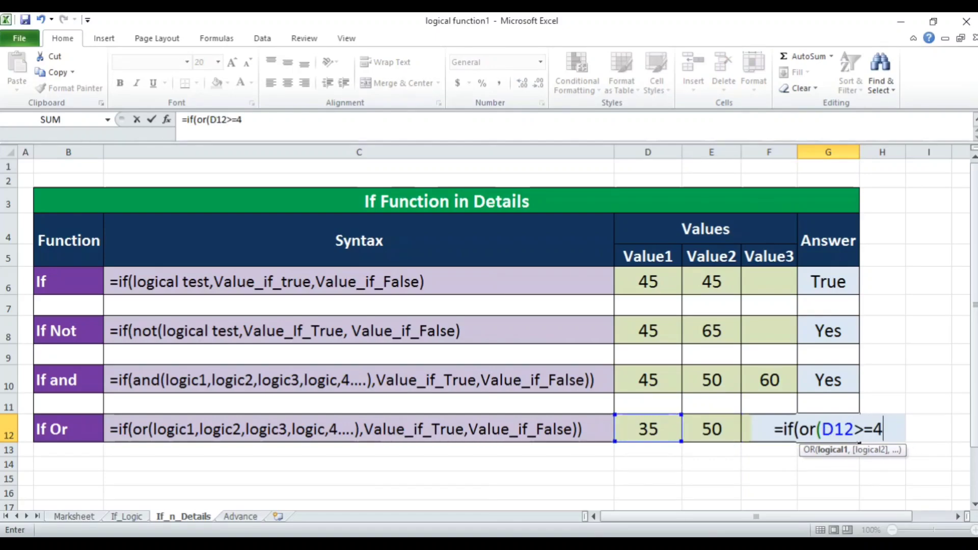
Step: Add E12>=40 and F12>=40 as the second and third conditions of the OR test in G12
key("Left")
key("Left")
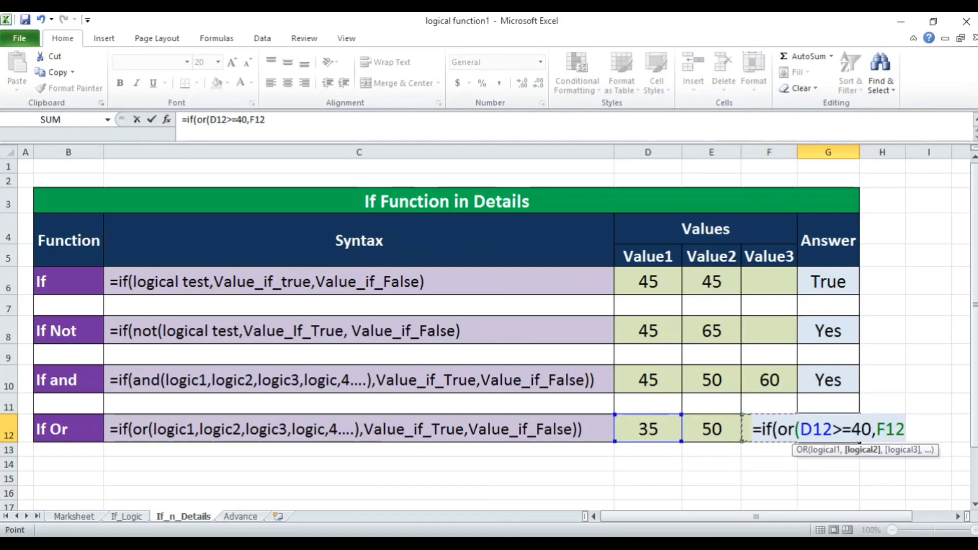
type(">=40")
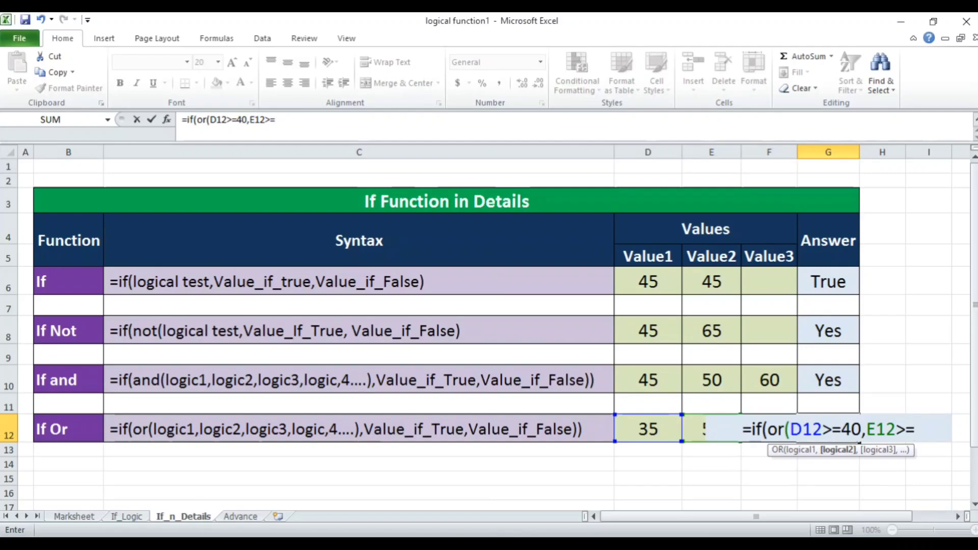
type(",")
key("Left")
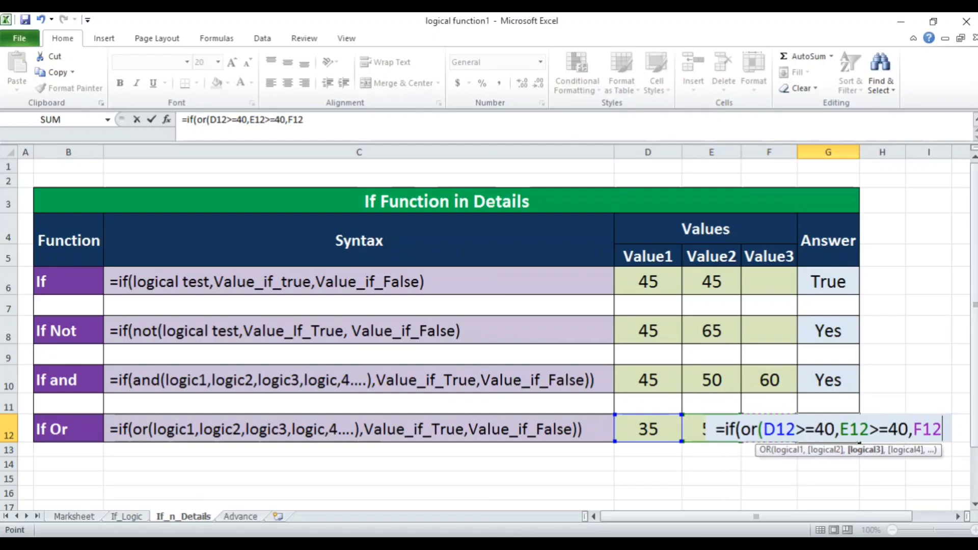
type(">=40")
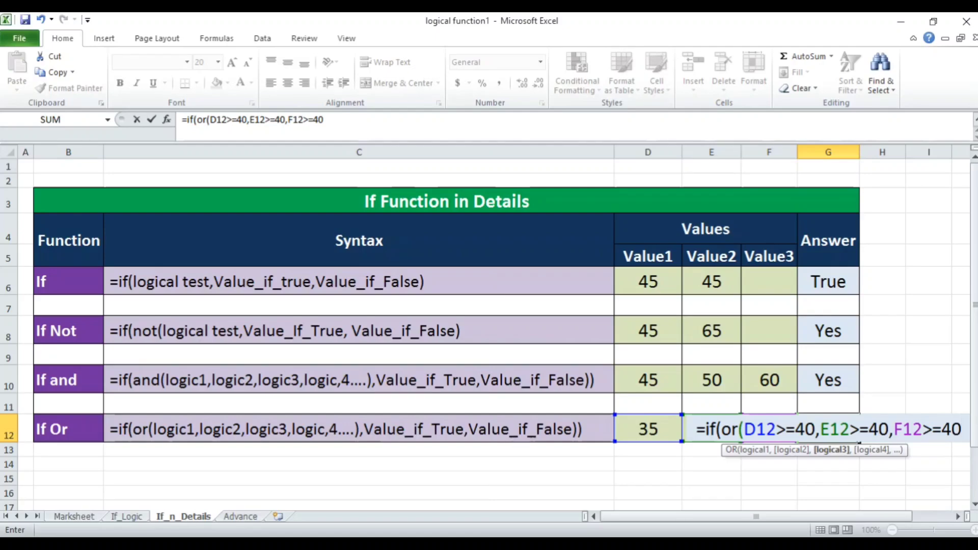
Step: Close the OR test in G12 and complete the formula with "Yes" if true and "No" if false
type("),")
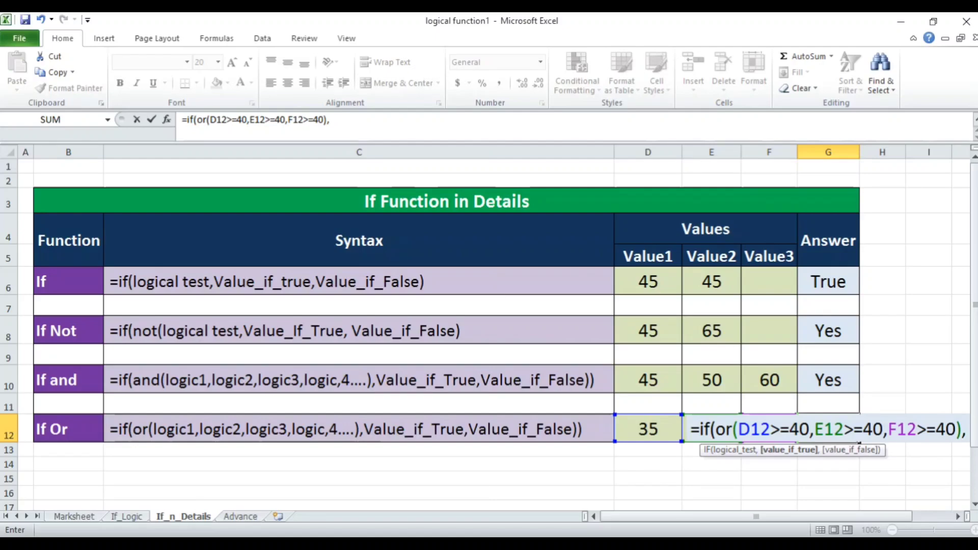
type("\"Yes")
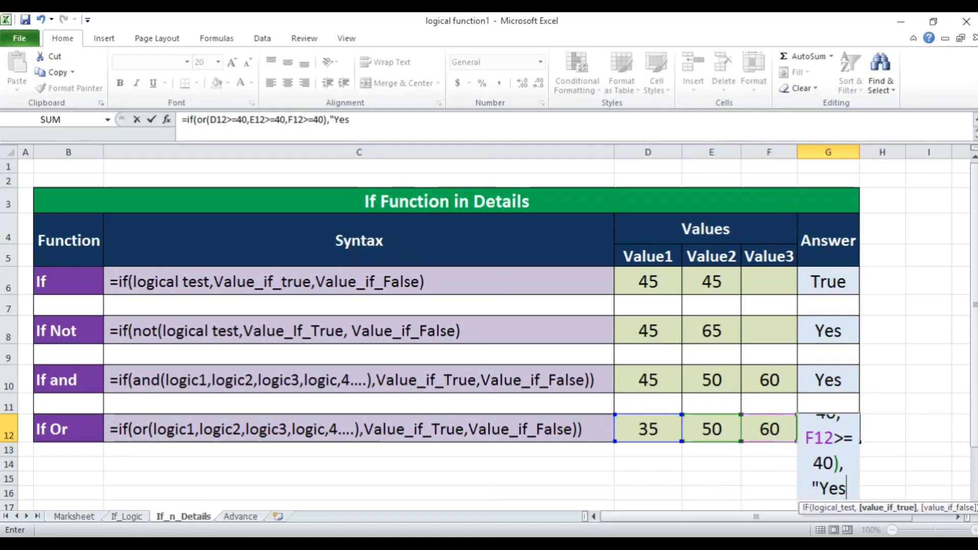
type("\",\"")
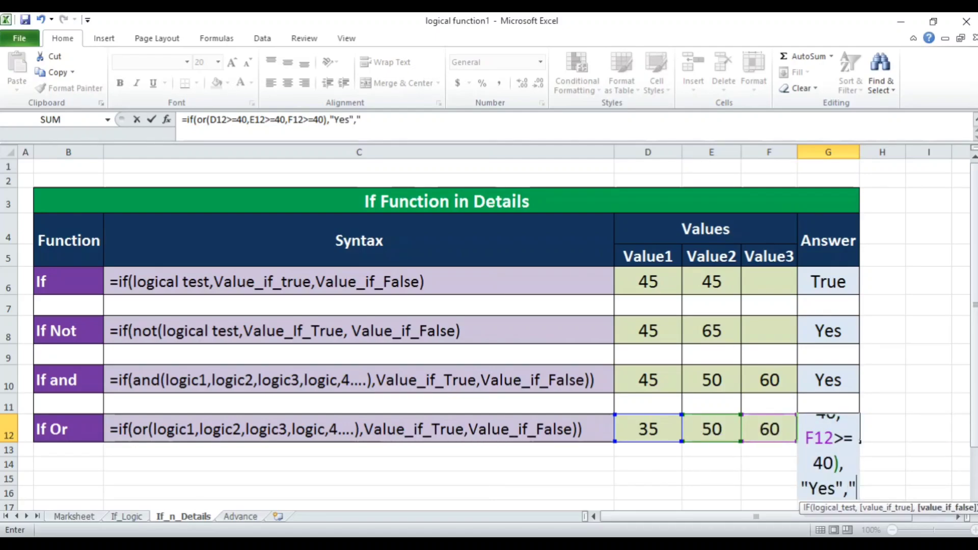
type("o\")")
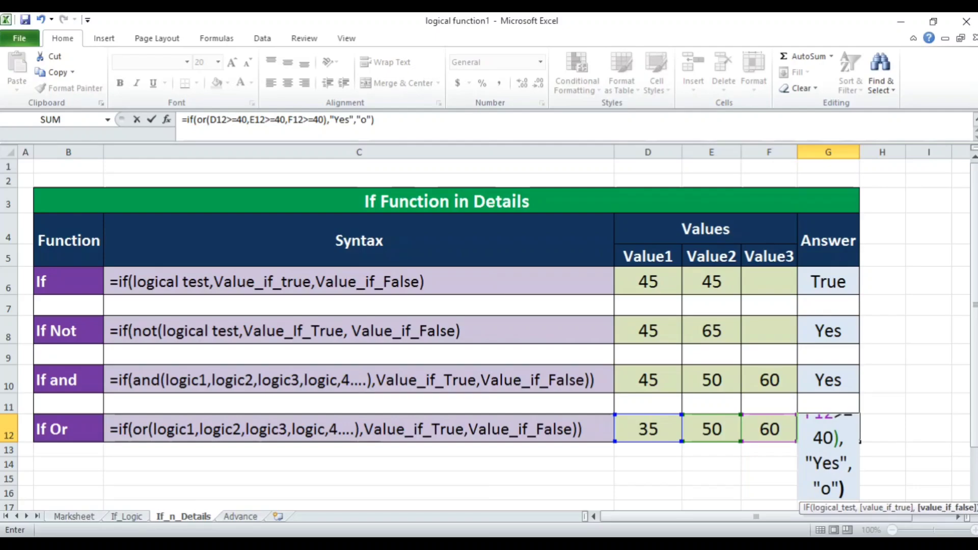
key("BackSpace")
key("BackSpace")
key("BackSpace")
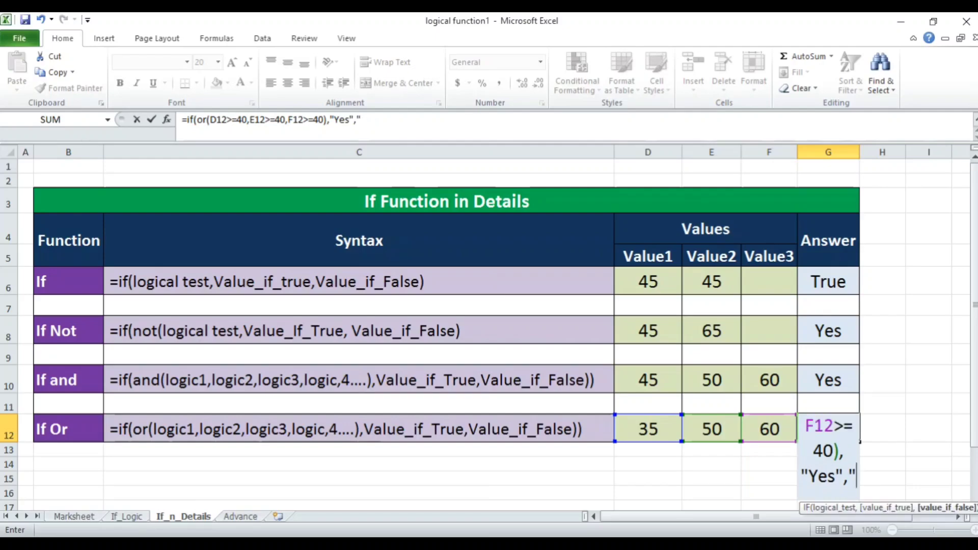
type("No\"")
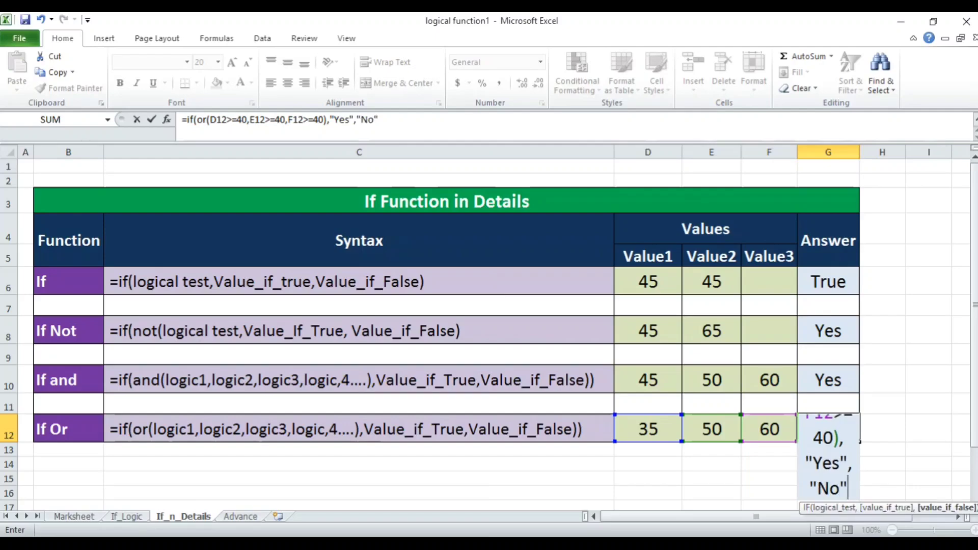
type(")")
key("Return")
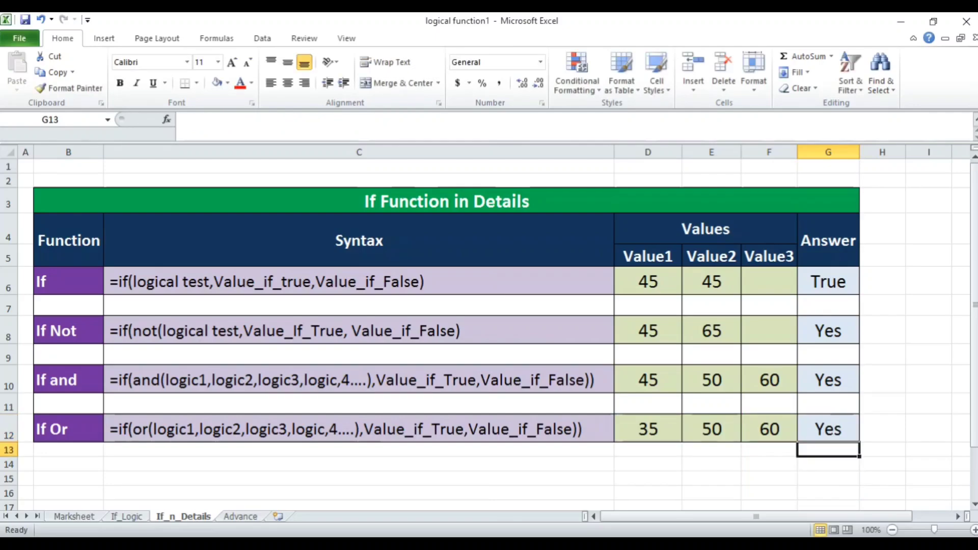
Step: Set Value2 of the If Or row, cell E12, to 35 and check the answer in G12
key("Up")
key("Left")
key("Left")
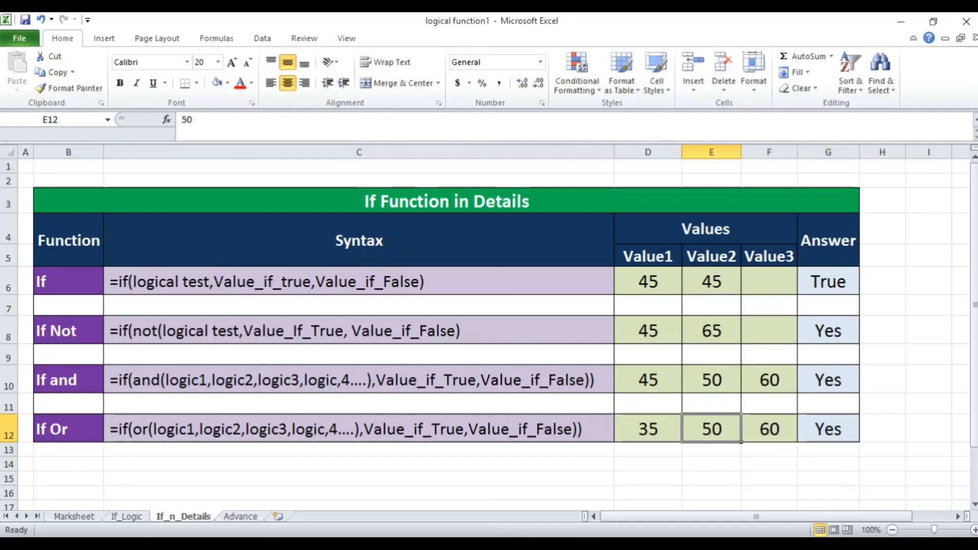
type("35")
key("Right")
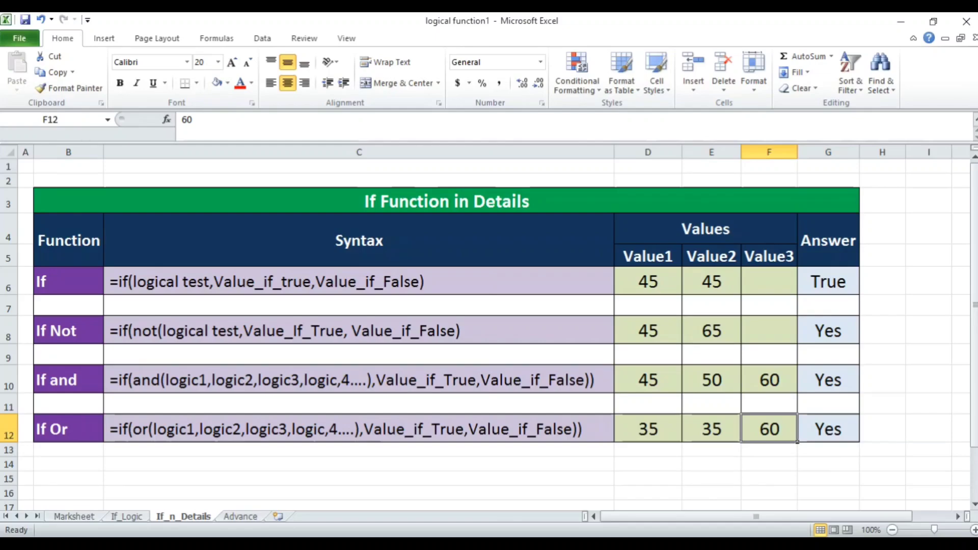
key("Right")
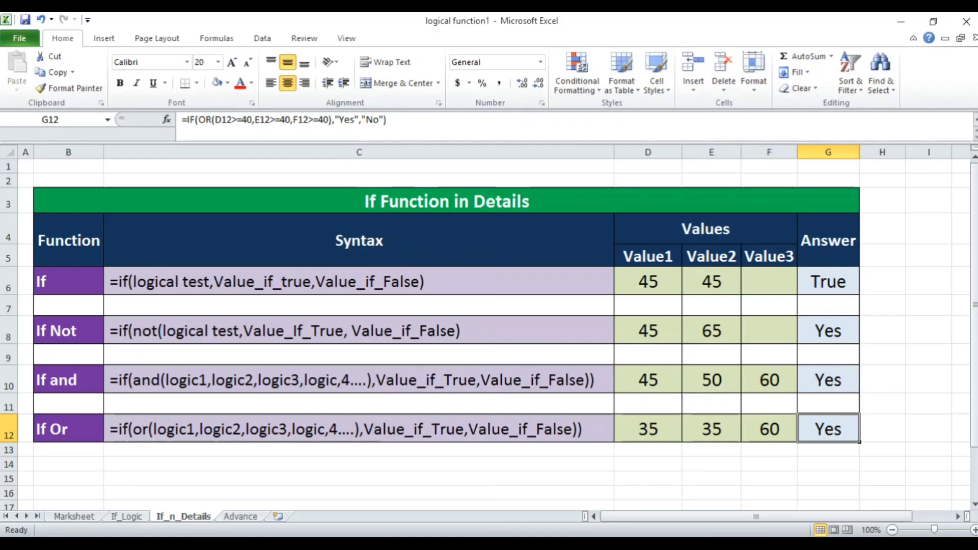
Step: Set Value3 of the If Or row, cell F12, to 35
left_click(770, 429)
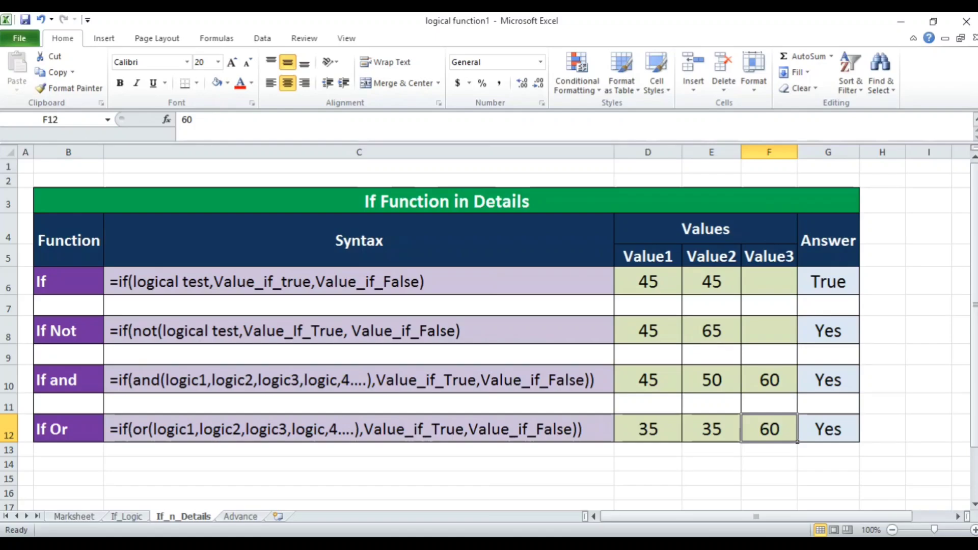
type("35")
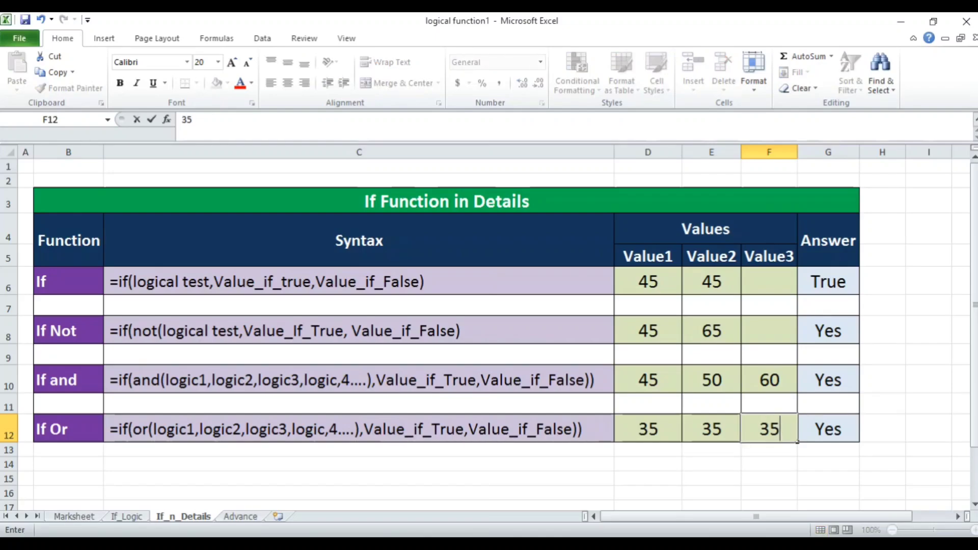
key("ctrl+Return")
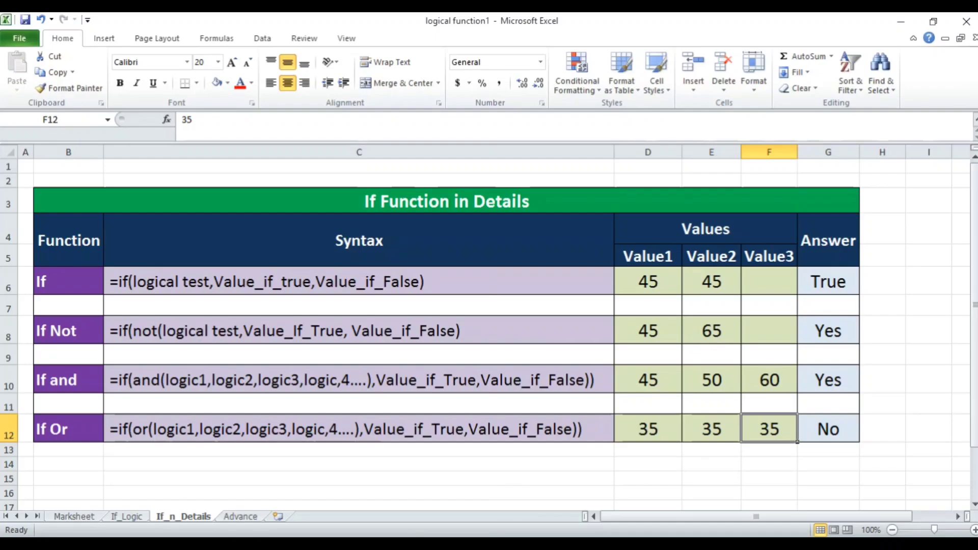
Step: Compare the values and AND formula in row 10 with the values and OR formula in row 12
key("Up")
key("Up")
key("Left")
key("Left")
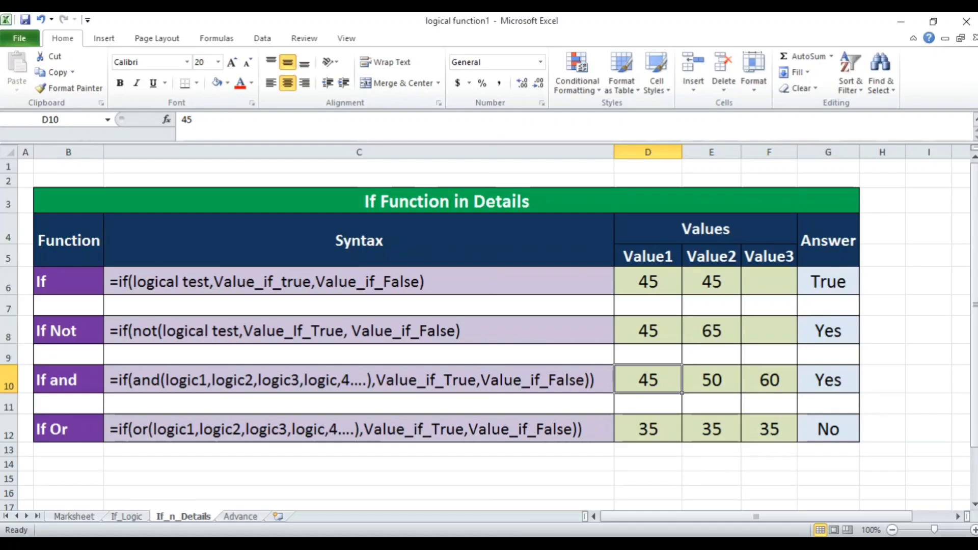
key("Right")
key("Right")
key("Right")
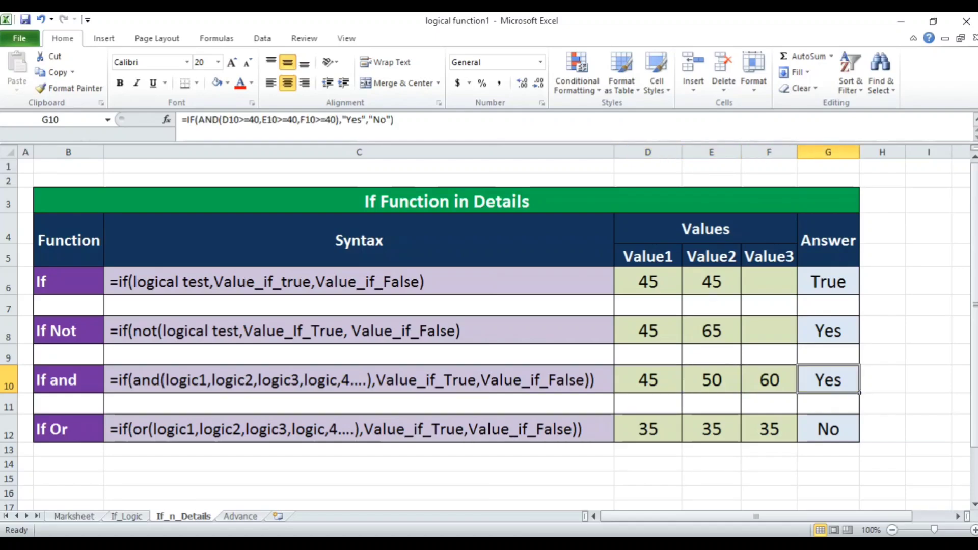
key("Down")
key("Down")
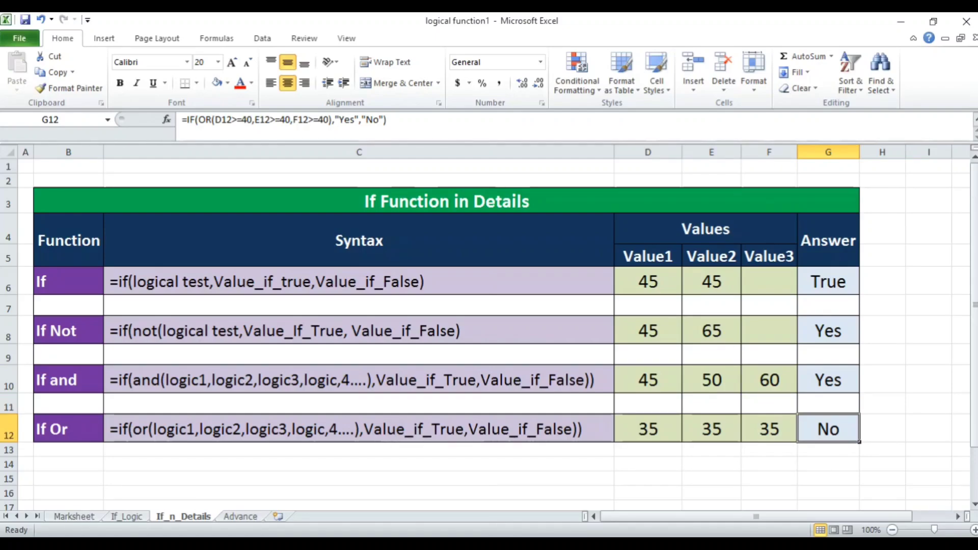
key("Left")
key("Left")
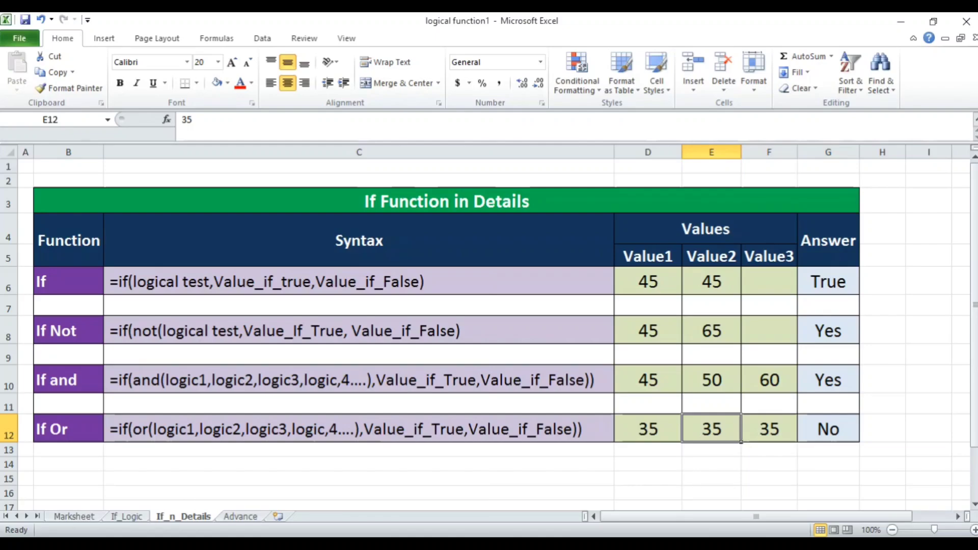
key("Right")
key("Right")
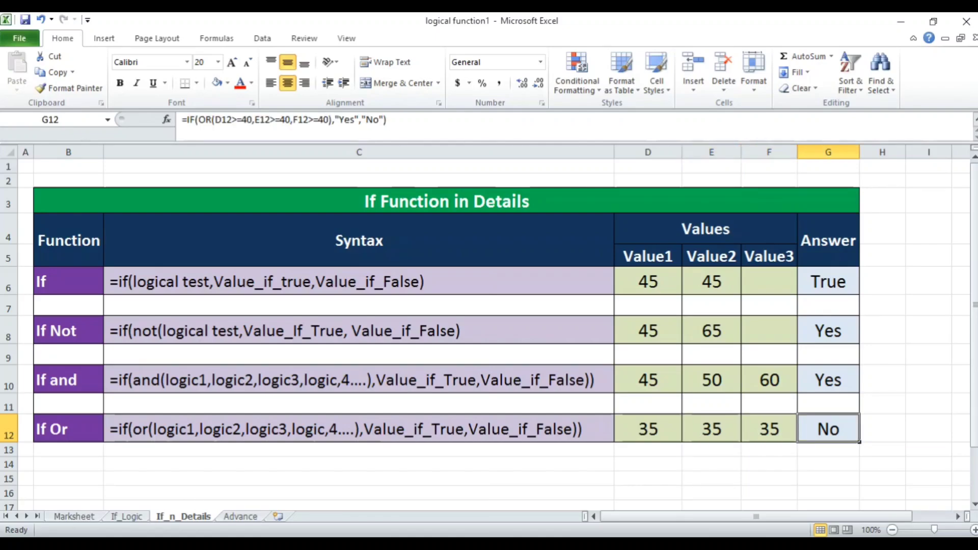
key("F2")
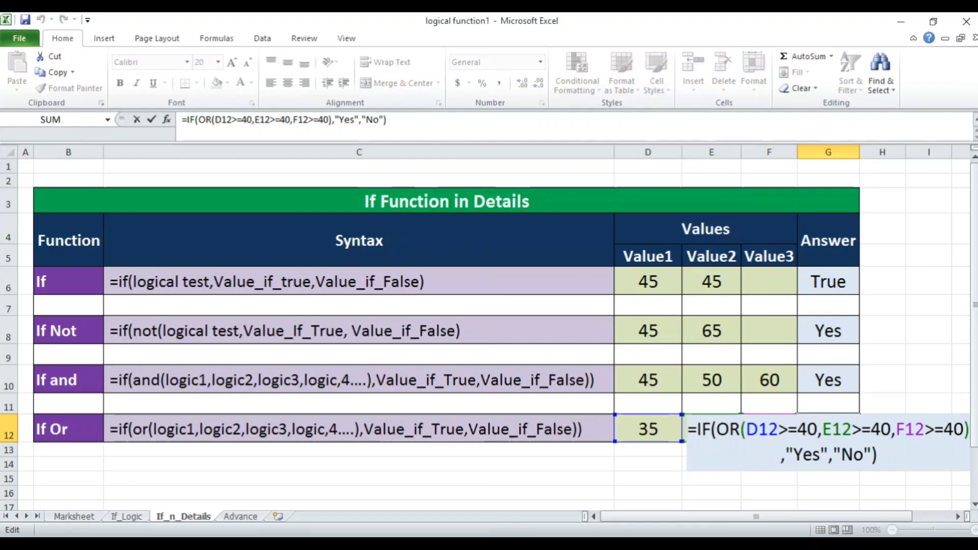
key("Return")
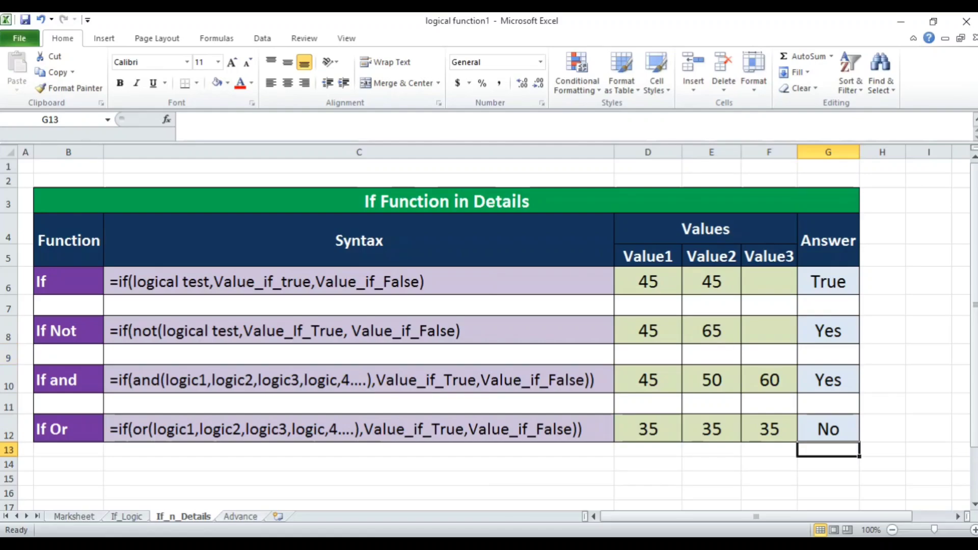
Step: On the Advance sheet, change the heading in B4 to "Formula in IF Function"
key("ctrl+Page_Down")
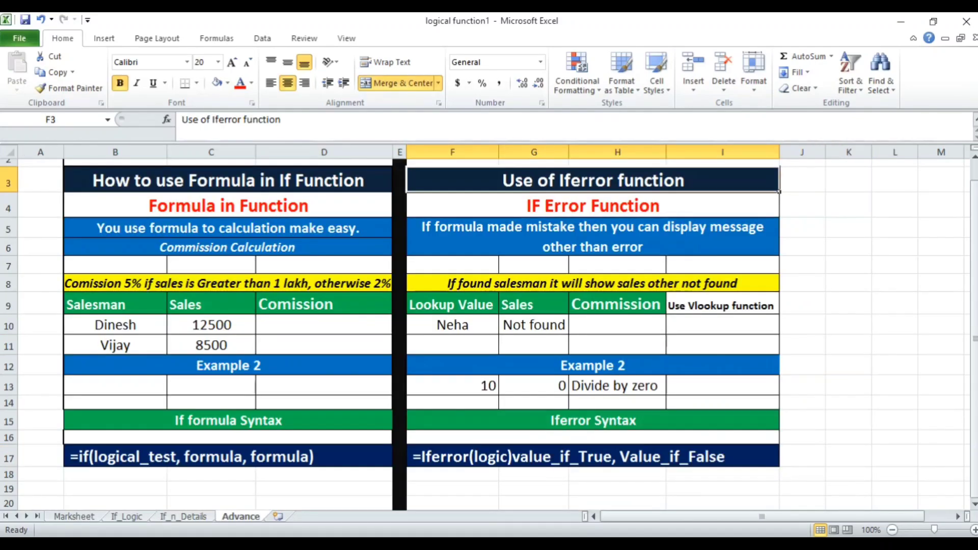
left_click(228, 206)
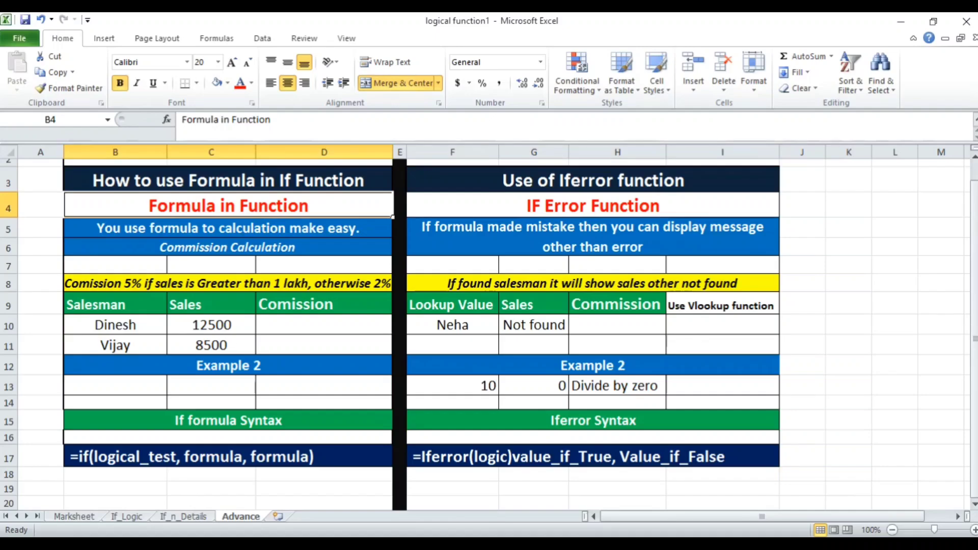
double_click(240, 205)
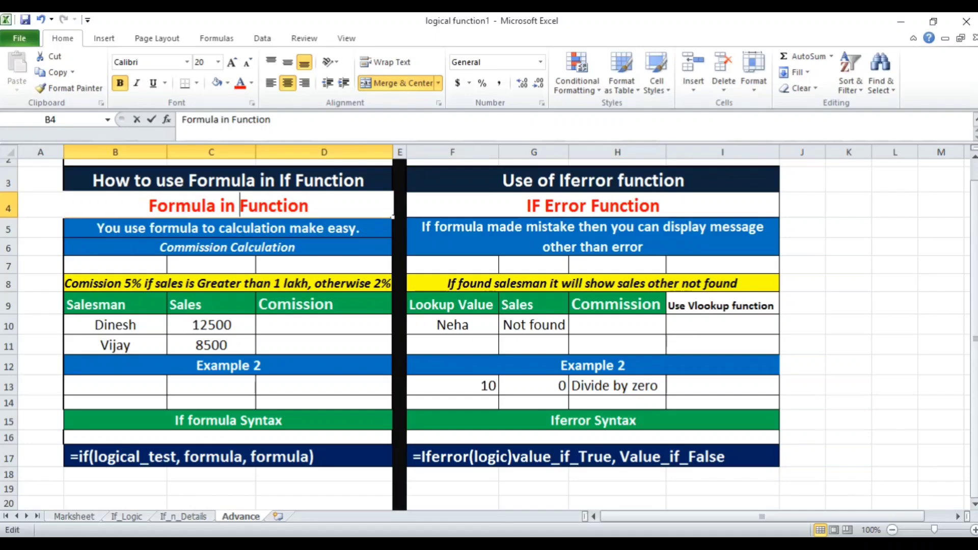
type("IF")
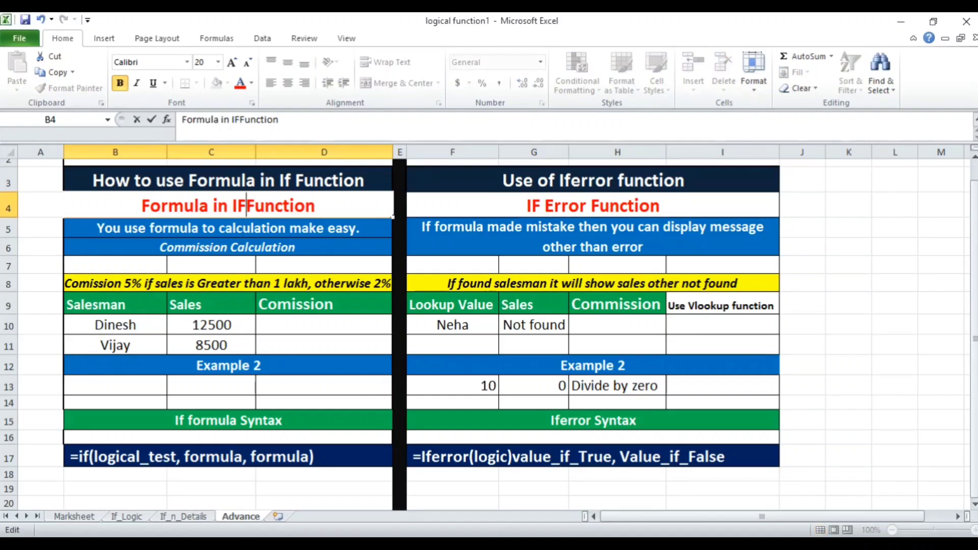
key("Return")
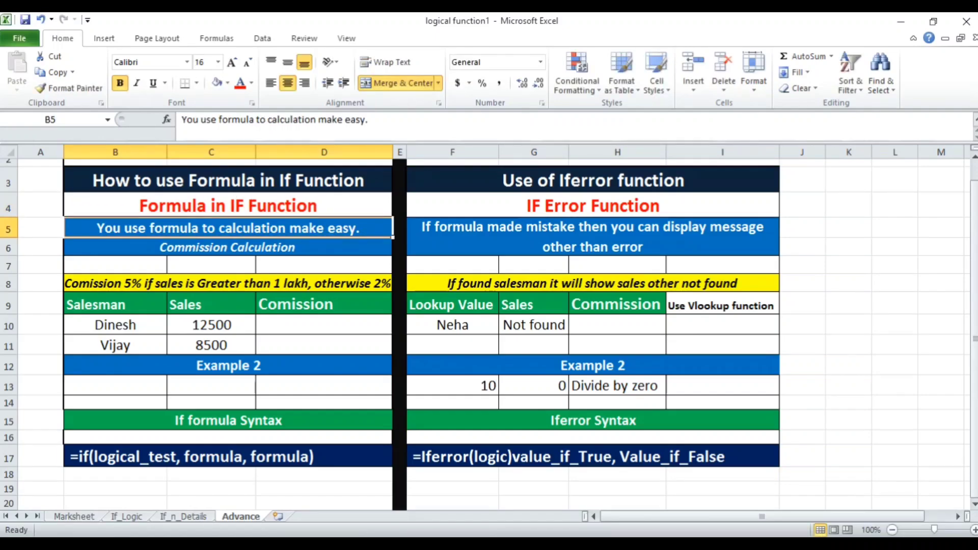
Step: Examine the Commission Calculation table's salesman, sales and commission columns and the commission rule in row 8
key("Down")
key("Down")
key("Down")
key("Down")
key("Down")
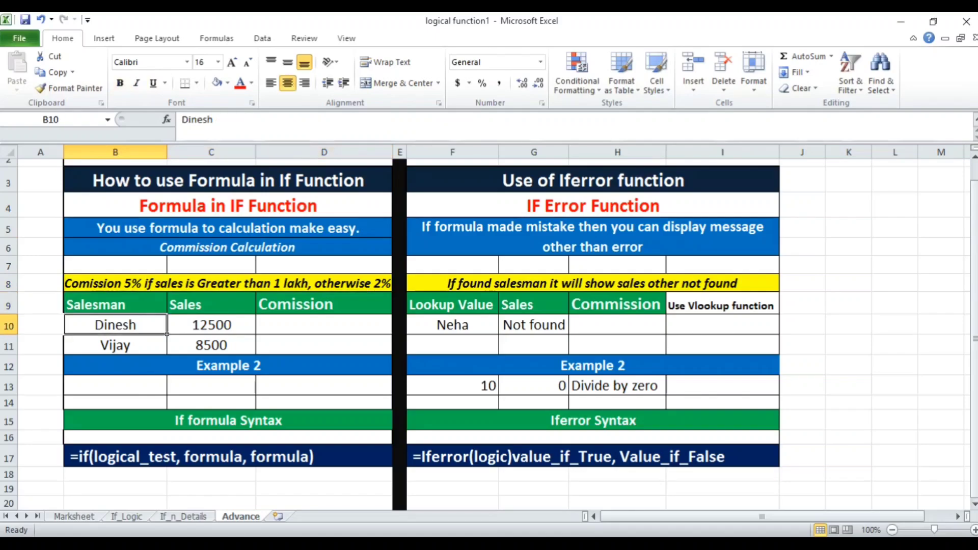
key("Right")
key("Right")
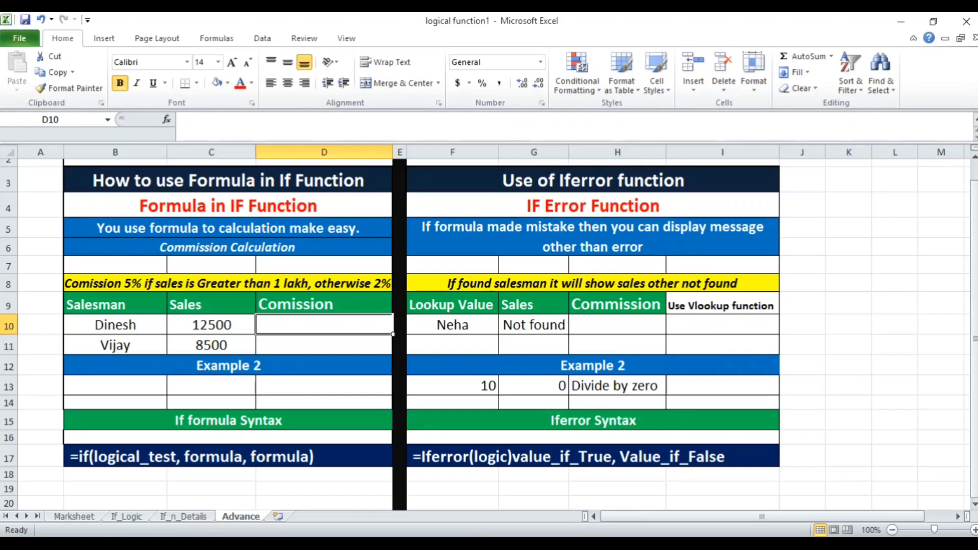
key("Left")
key("Up")
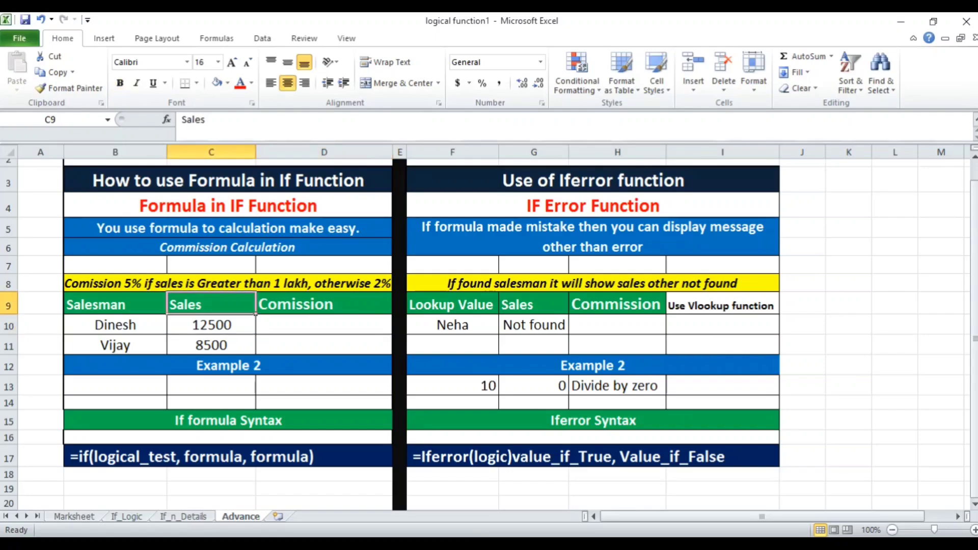
key("Up")
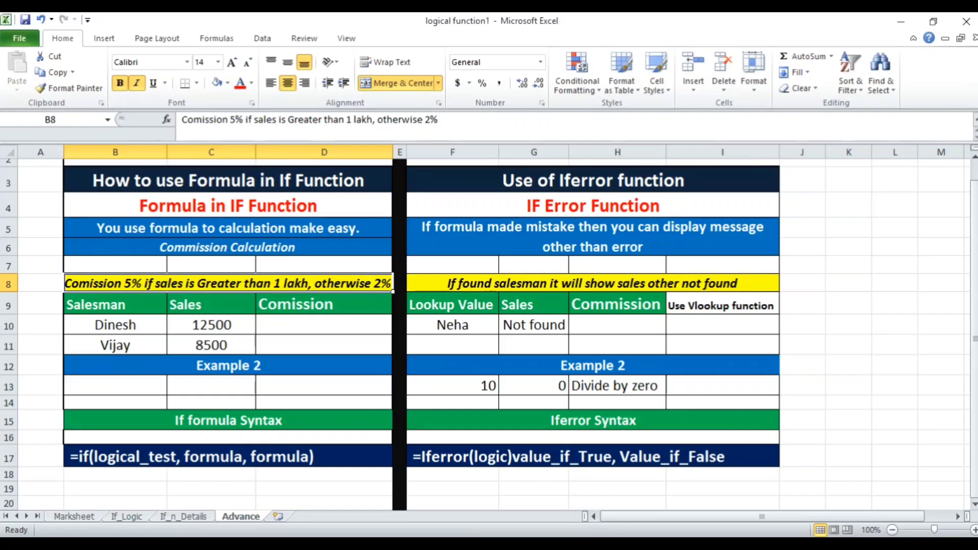
left_click(211, 304)
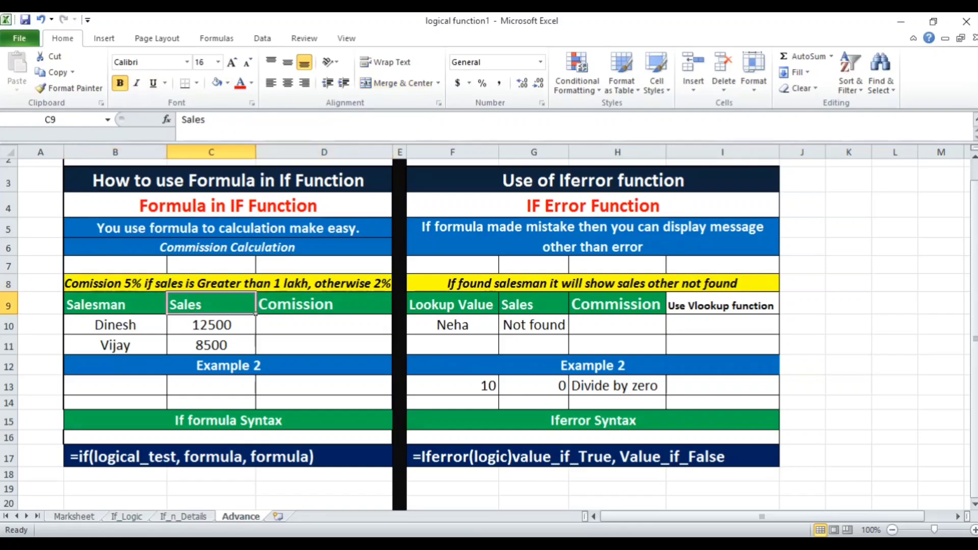
Step: Enter a trial =if in D10 and set the font colour of commission cells D10:D11 to red
key("Down")
key("Right")
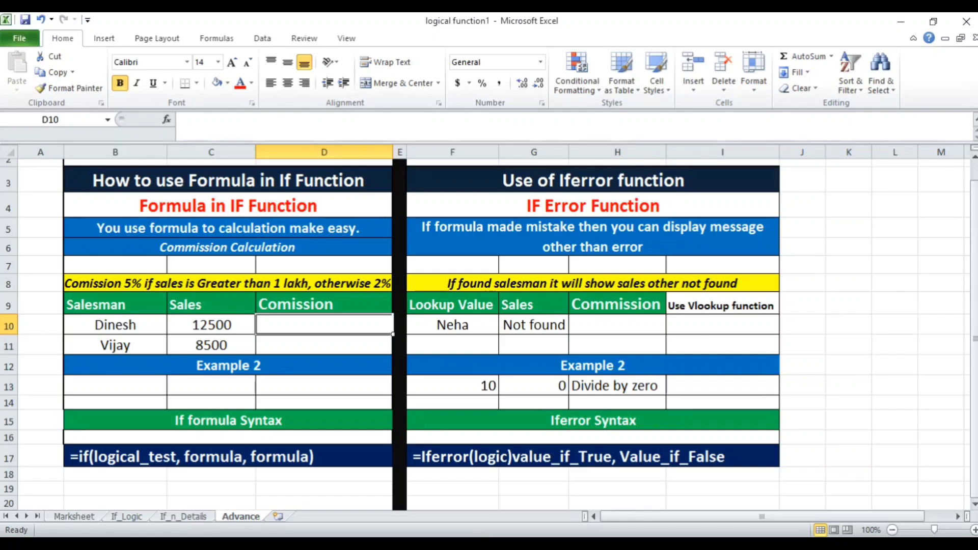
type("=")
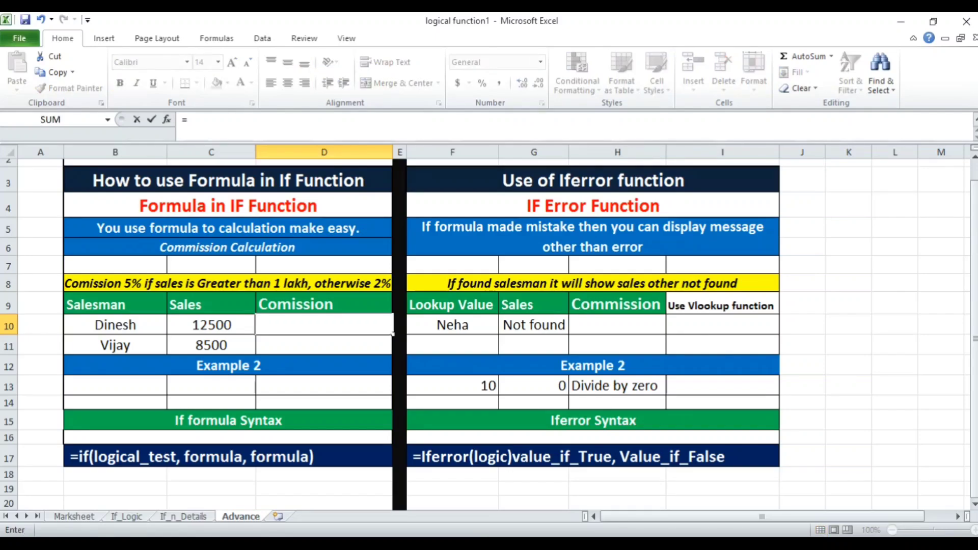
type("if")
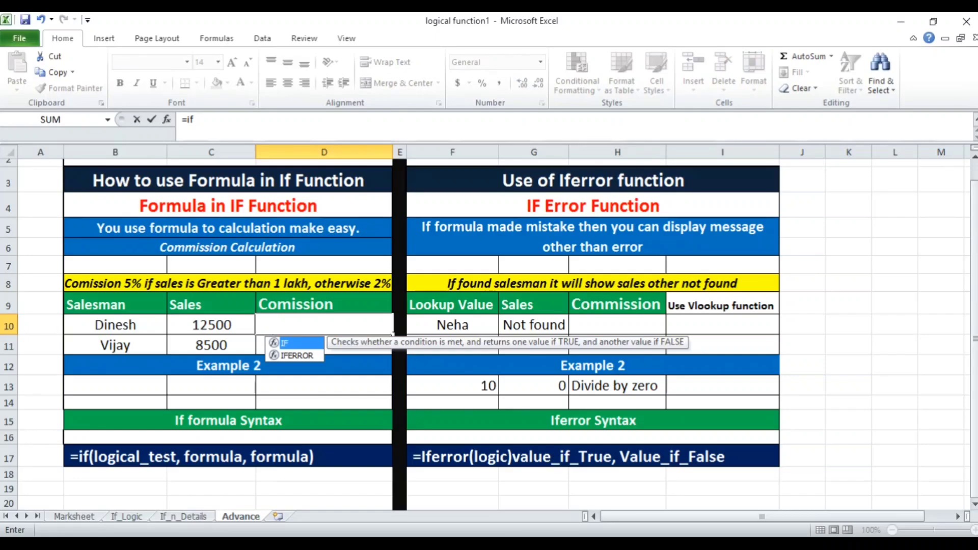
key("Return")
key("Up")
key("shift+Down")
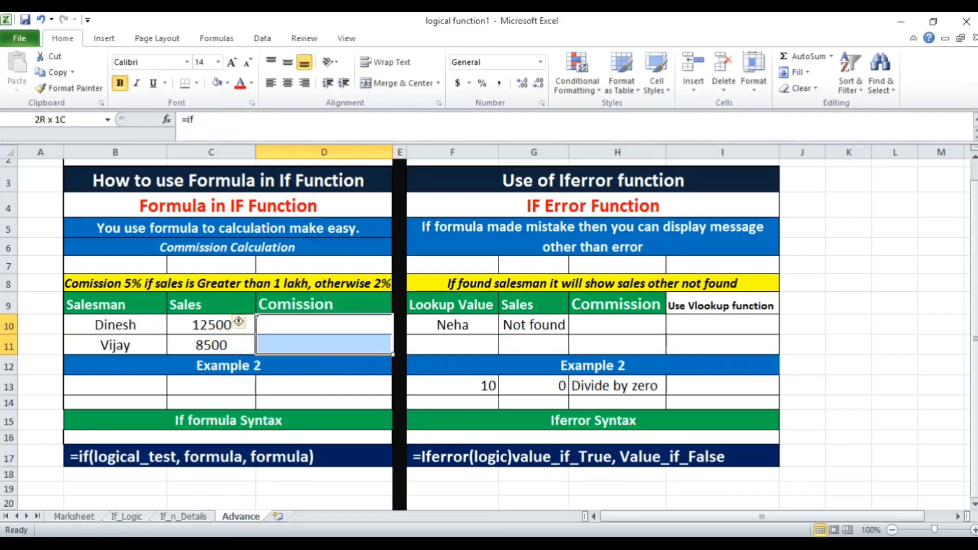
left_click(240, 83)
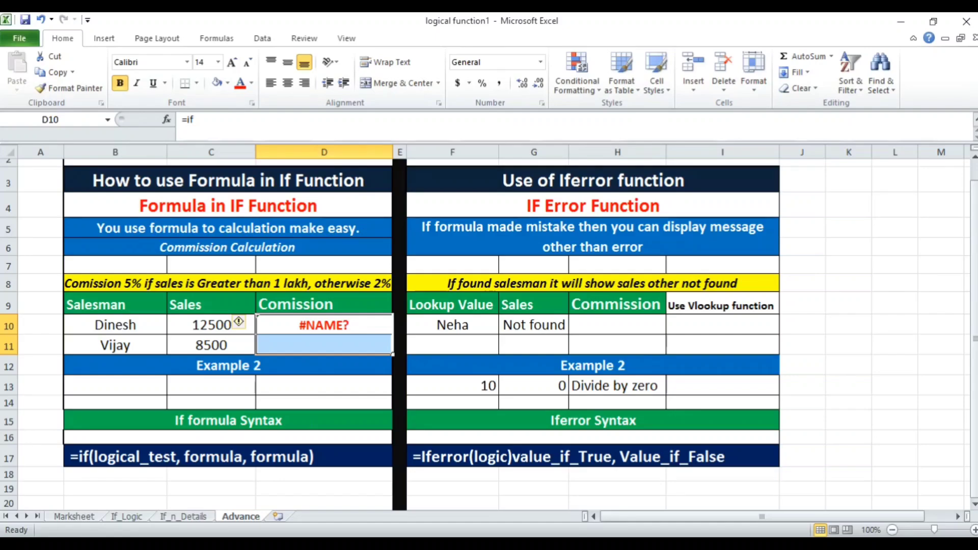
type("=")
key("Down")
key("Escape")
left_click(324, 346)
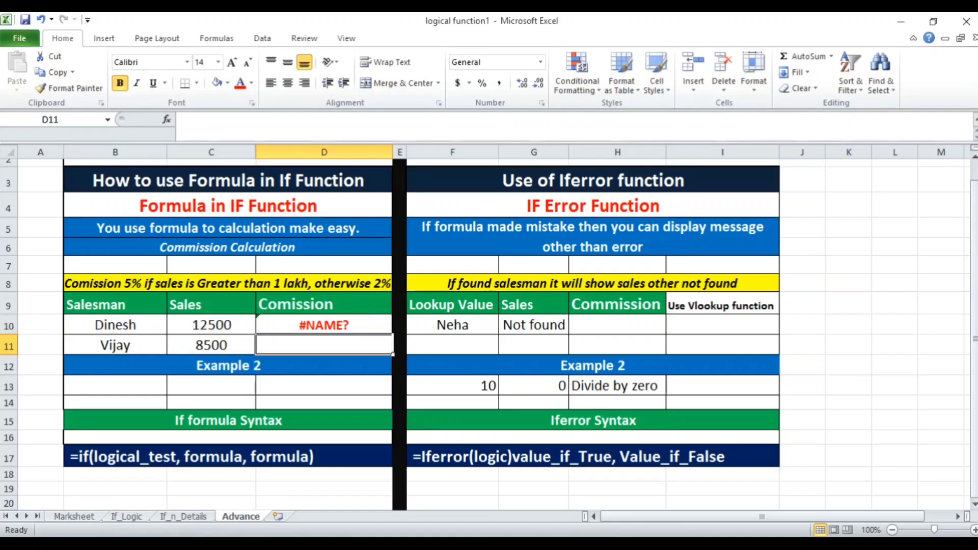
type("=")
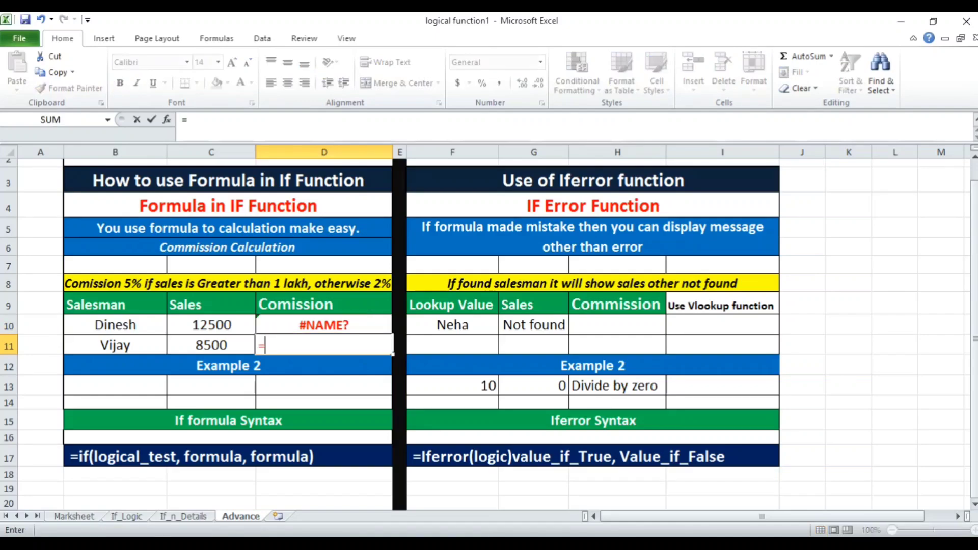
key("Escape")
left_click(324, 325)
type("=")
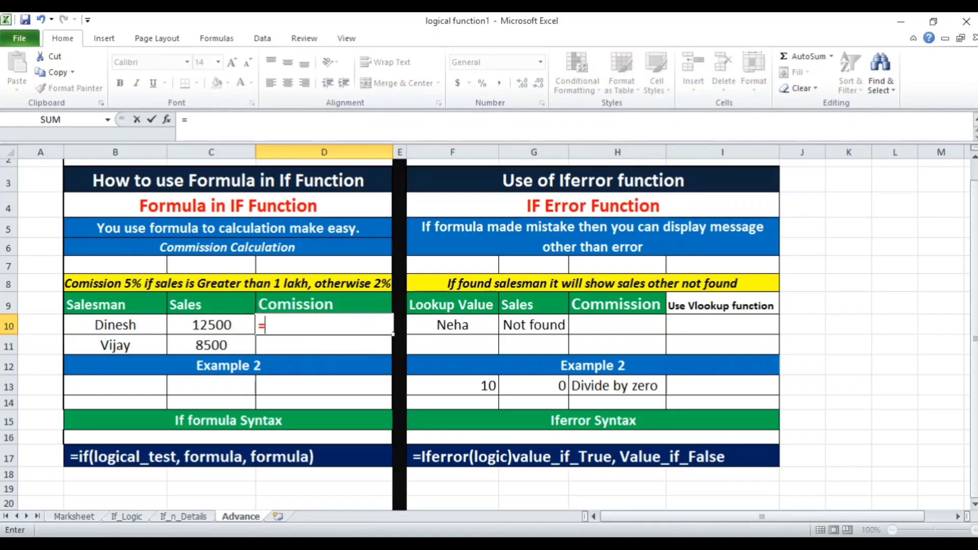
type("if")
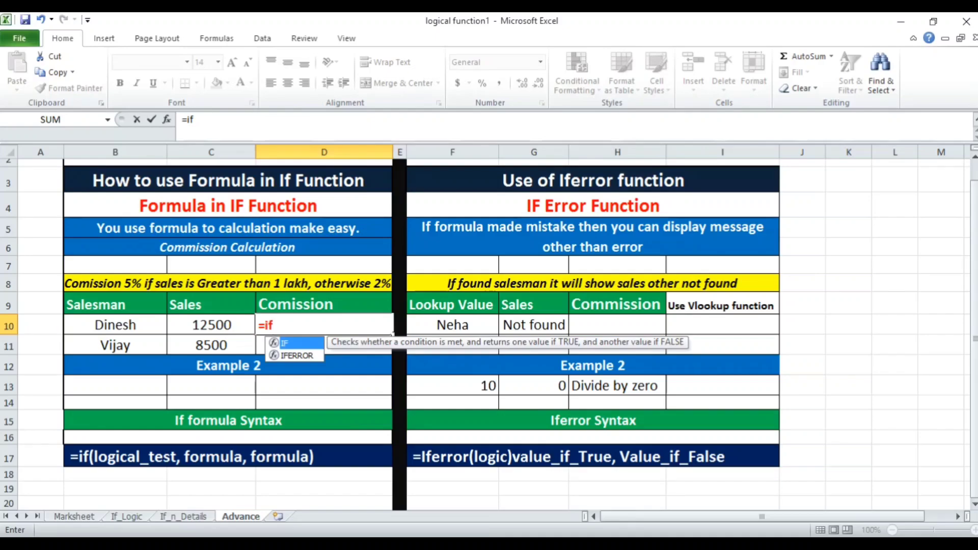
type("(")
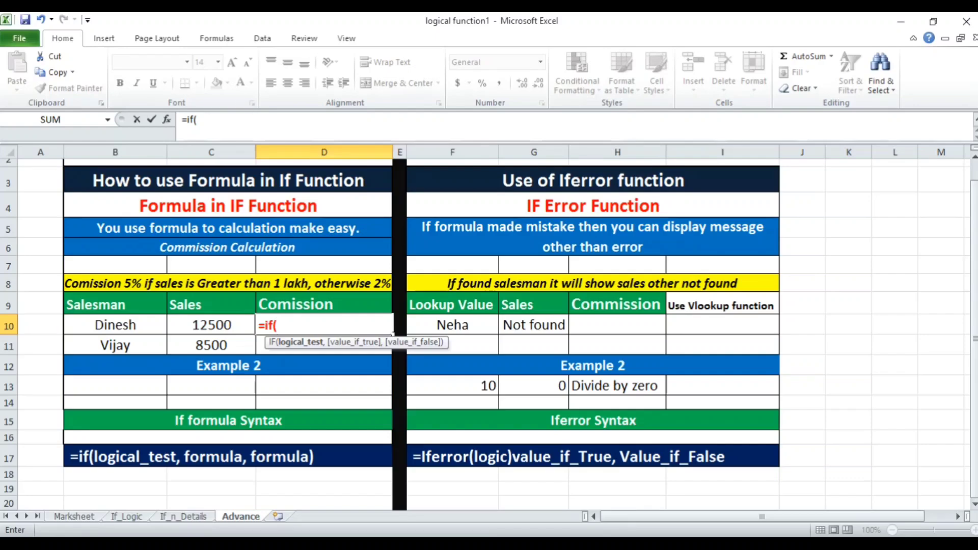
key("Left")
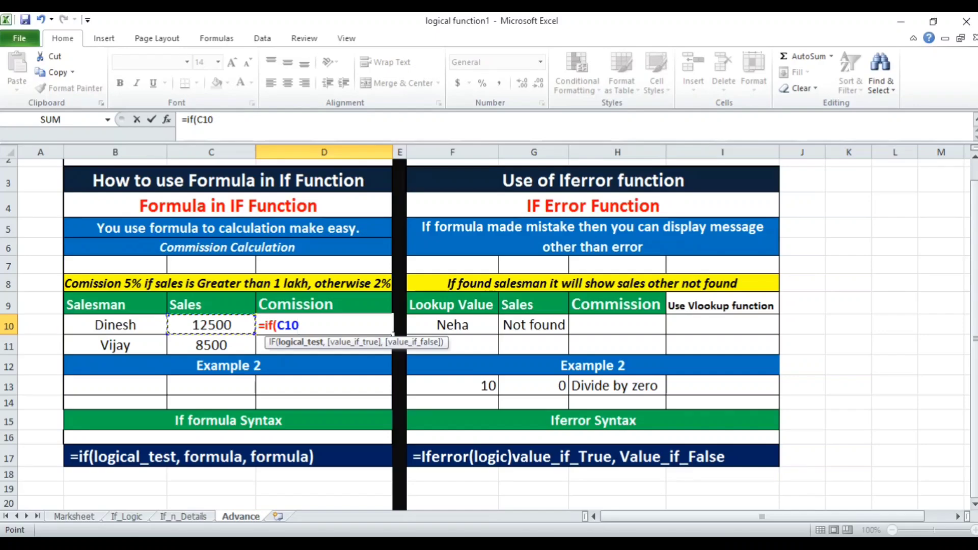
type(">1000")
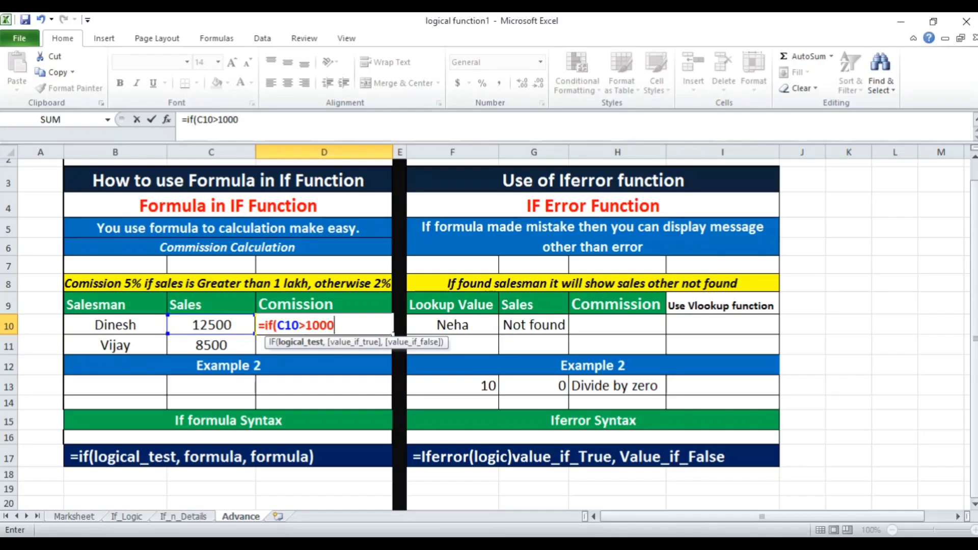
type("00")
key("BackSpace")
key("Escape")
Step: Add the label "Sales Limit" in C7 above the commission table
key("Up")
key("Up")
key("Up")
key("Up")
key("Down")
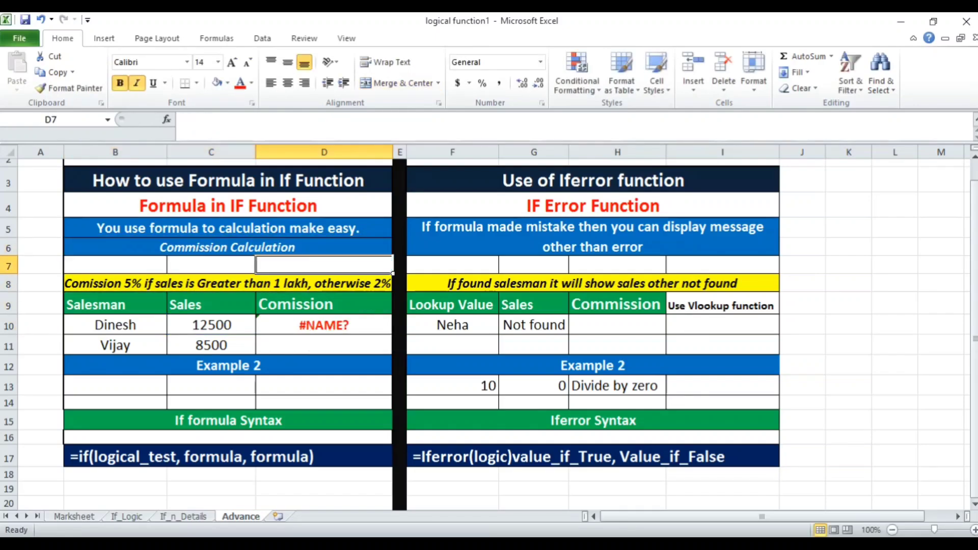
key("Left")
type("SA")
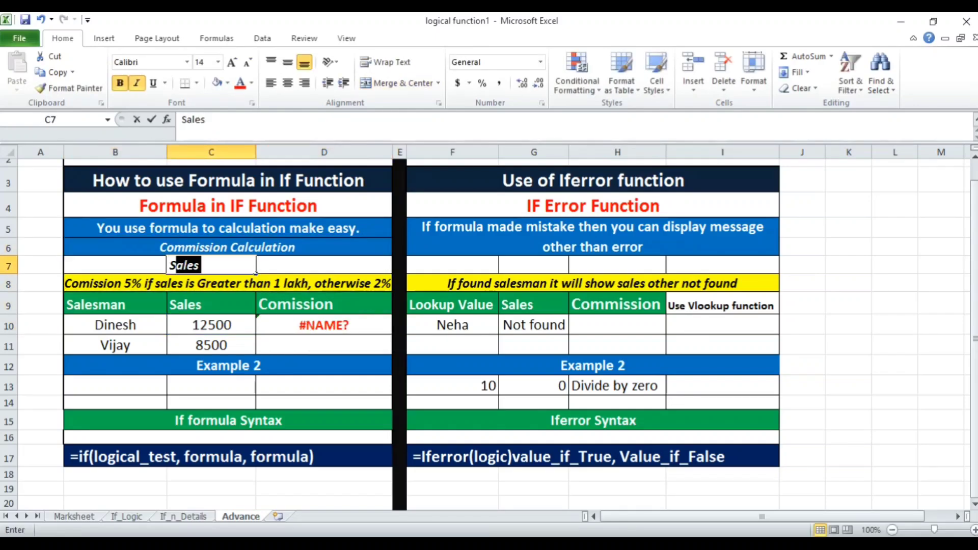
type("l")
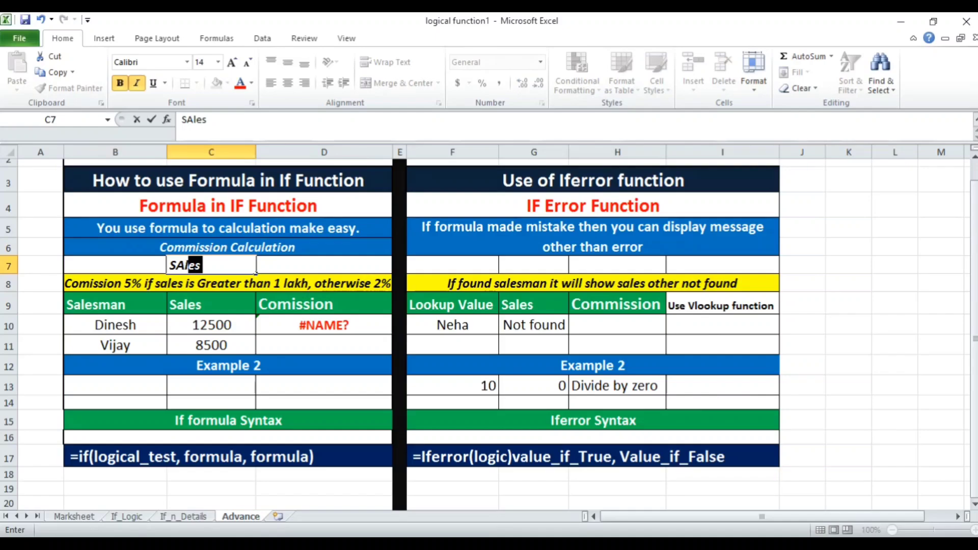
type("es Lim")
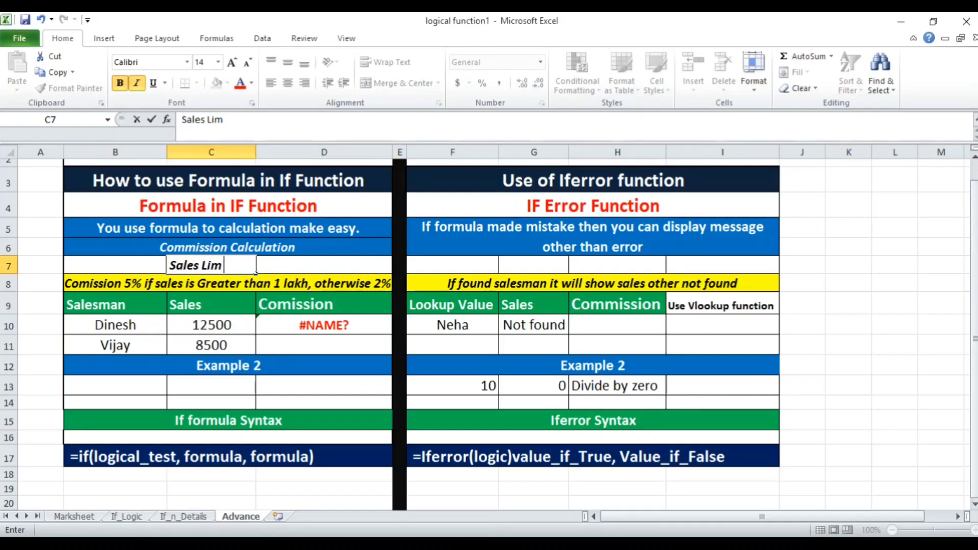
type("it")
Step: Enter 100000 as the sales limit in D7
left_click(257, 265)
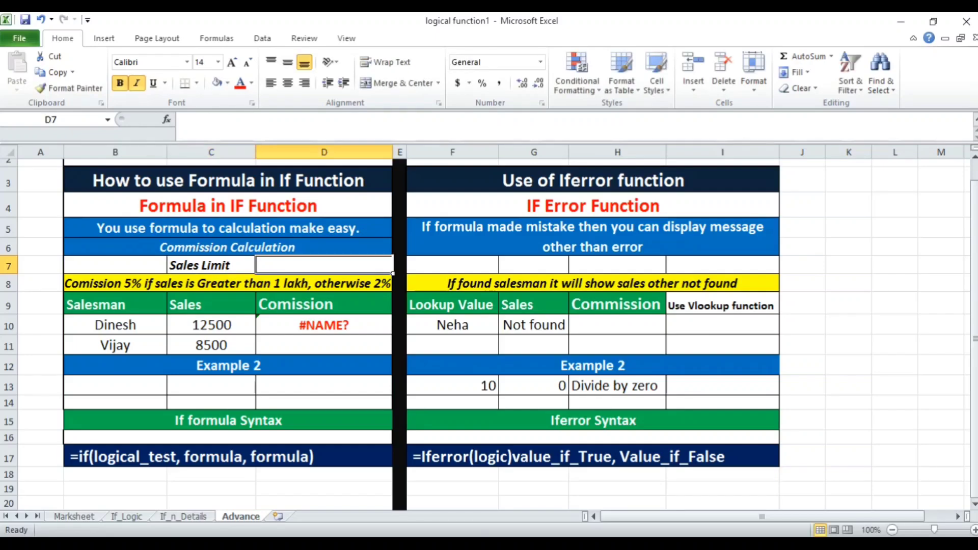
type("100000")
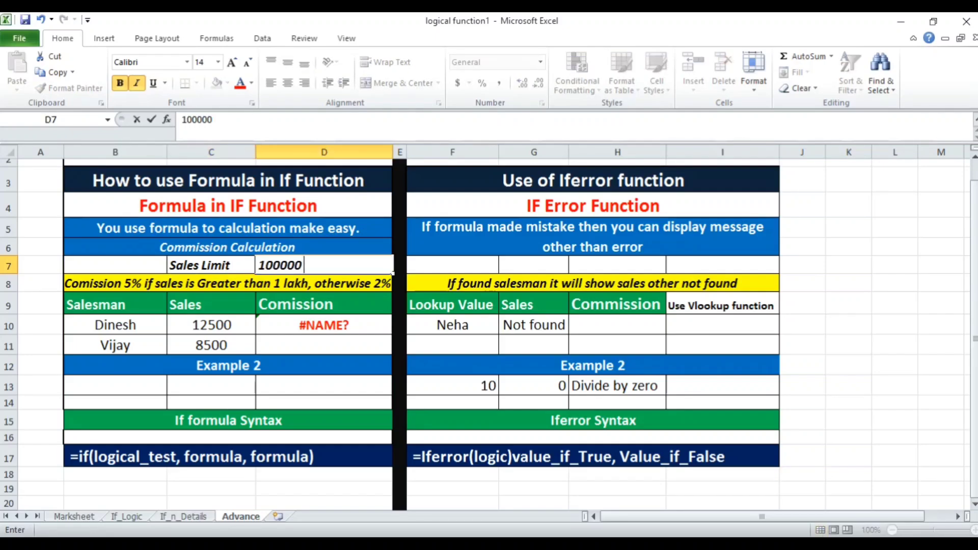
key("Return")
key("Return")
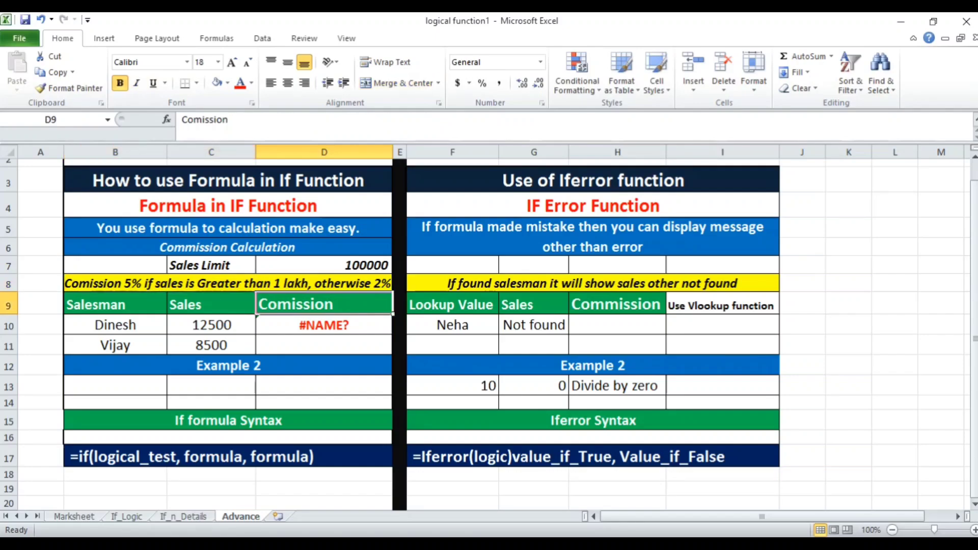
Step: Start an IF formula in D10, replacing the trial entry for the first salesman's commission
key("Return")
type("=")
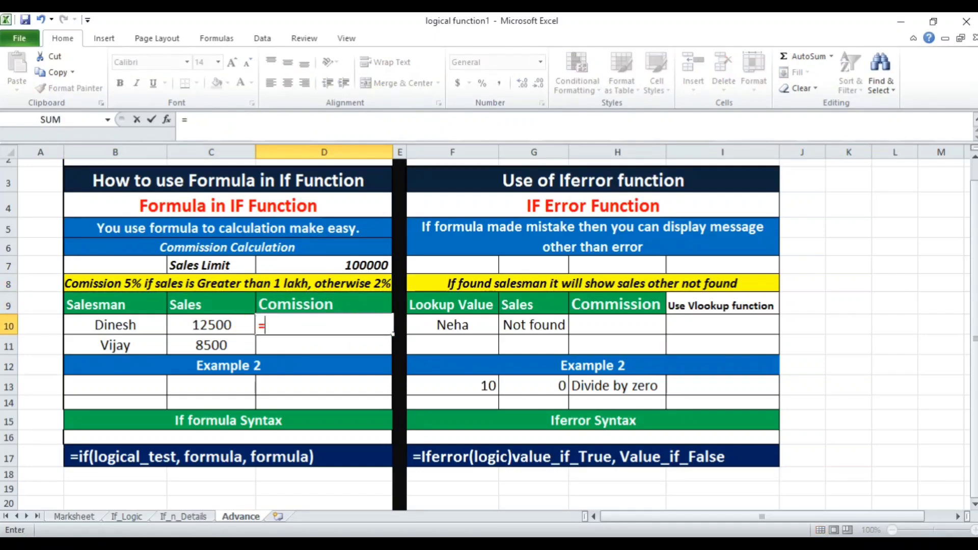
type("if")
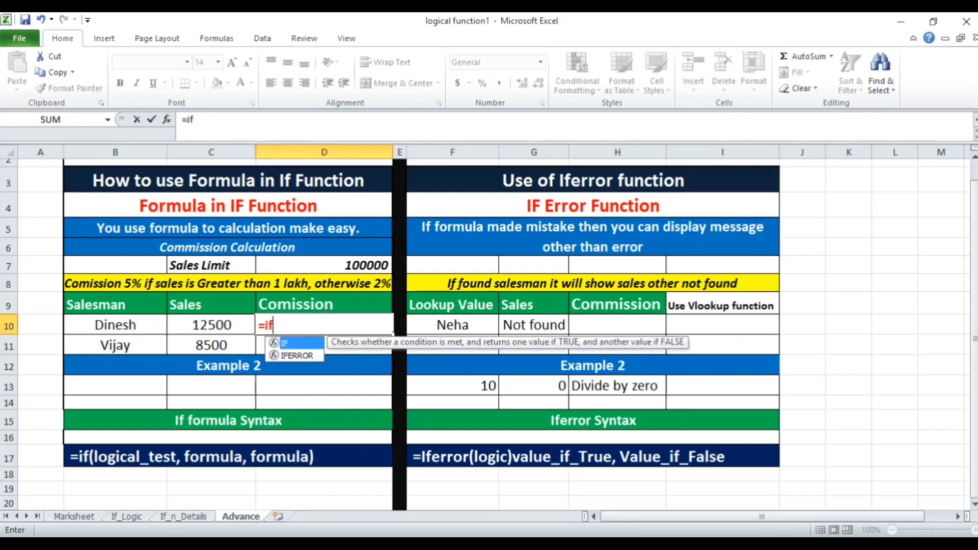
type("(")
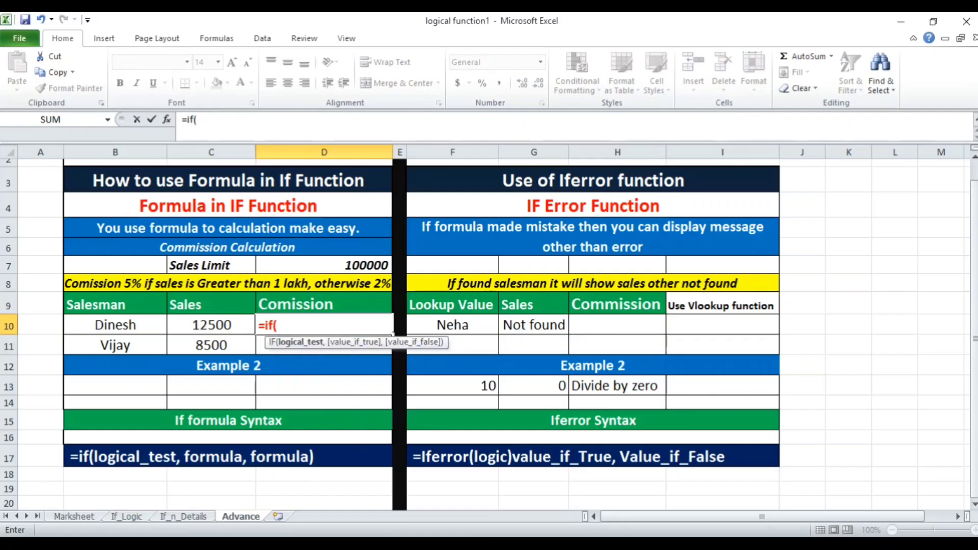
Step: Build the IF condition in D10 to test whether sales in C10 exceed the sales limit in D7
key("Left")
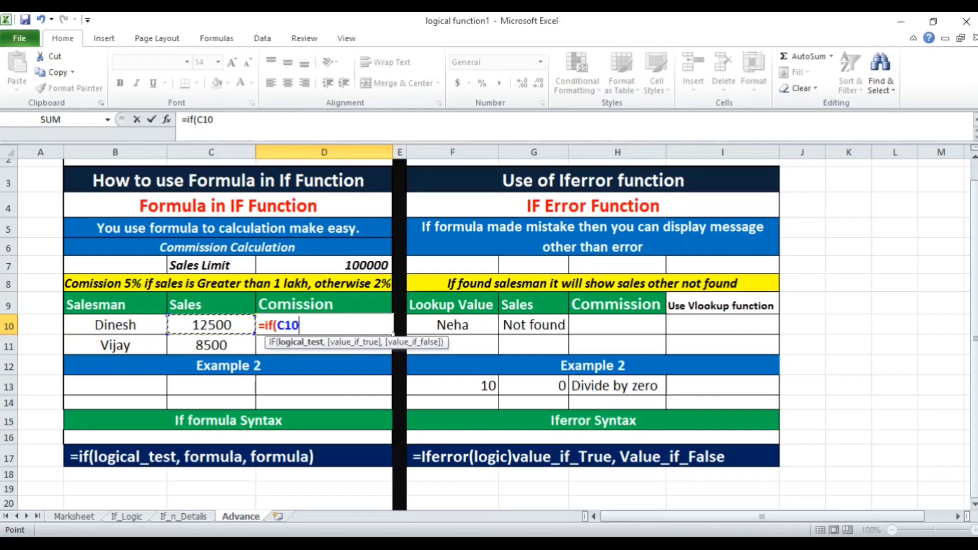
type(">")
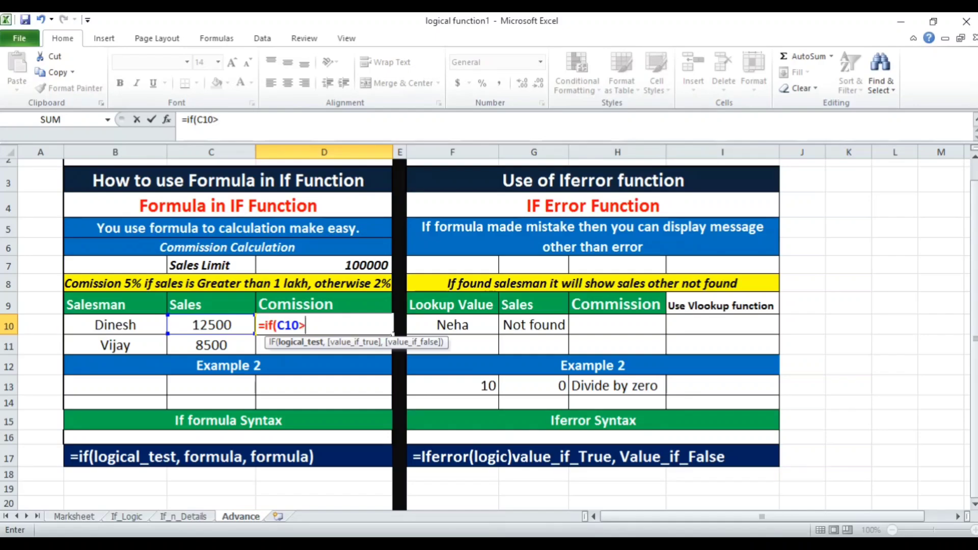
key("Up")
key("Up")
key("Up")
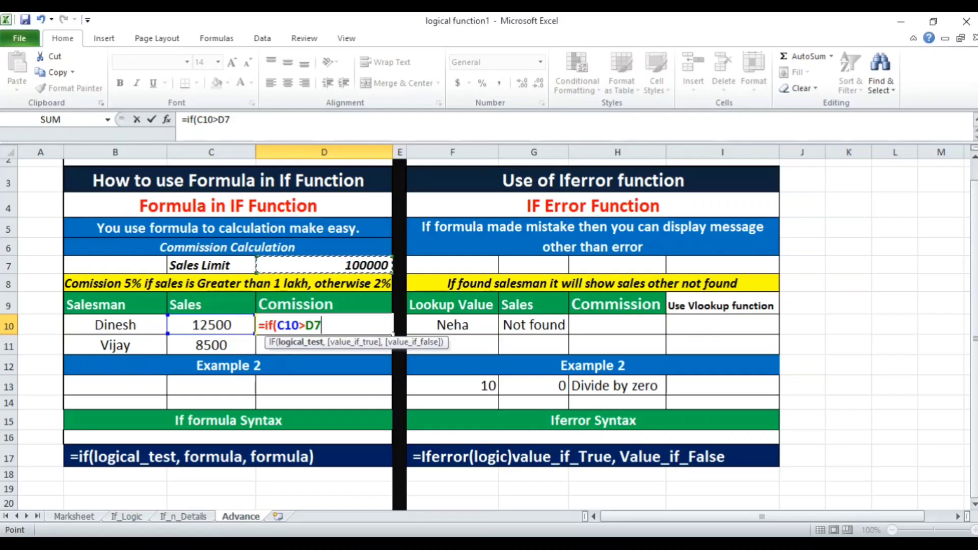
type(",")
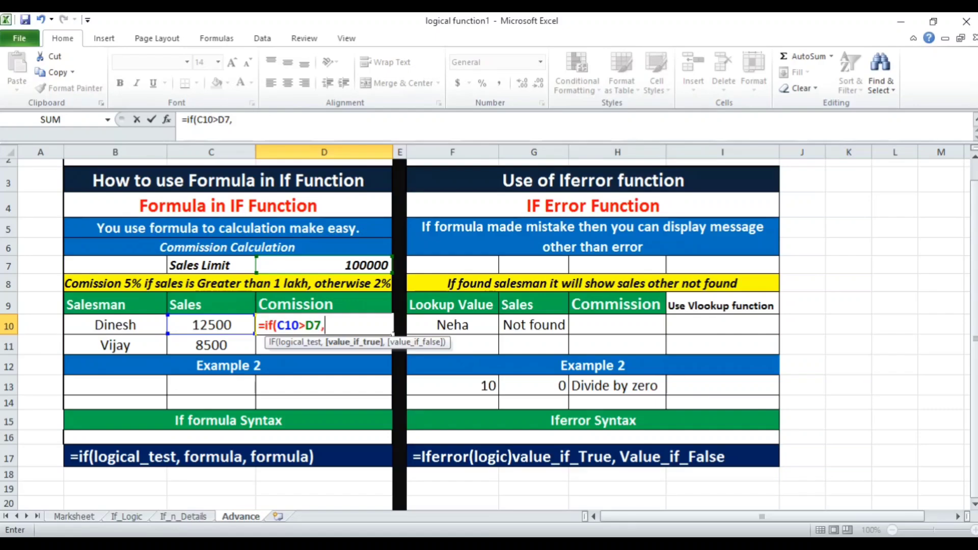
Step: Complete the D10 formula with C10*5% as the true result and C10*2% as the false result
key("Left")
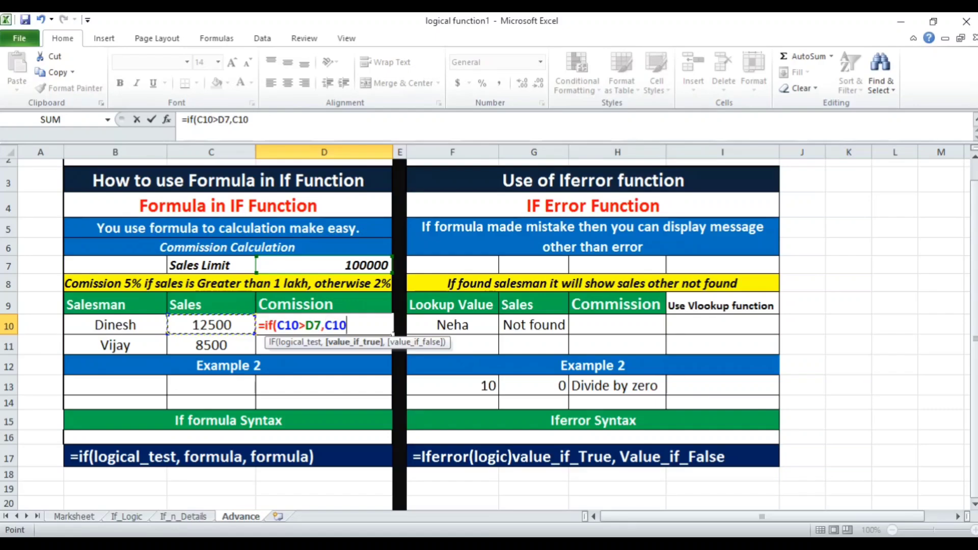
type("*")
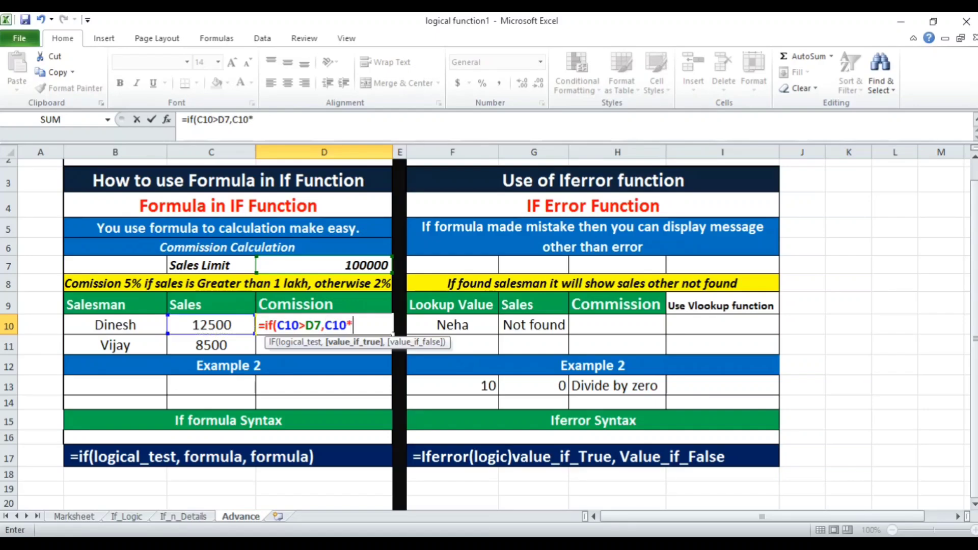
type("5%")
type(",")
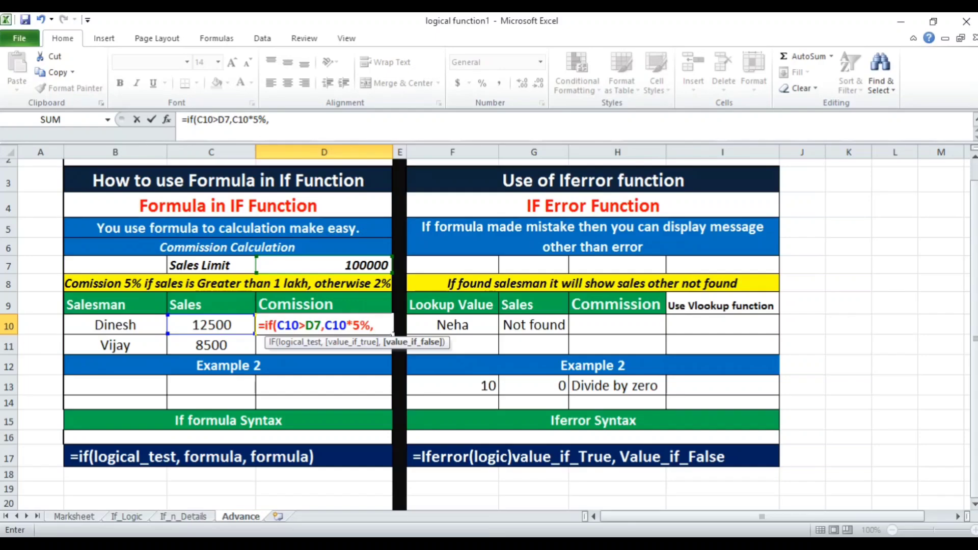
key("Left")
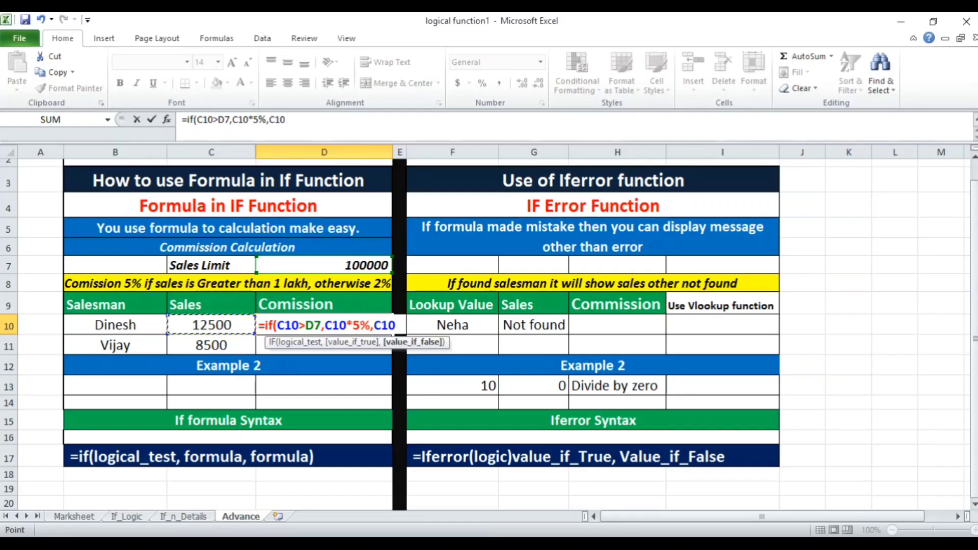
type("*2")
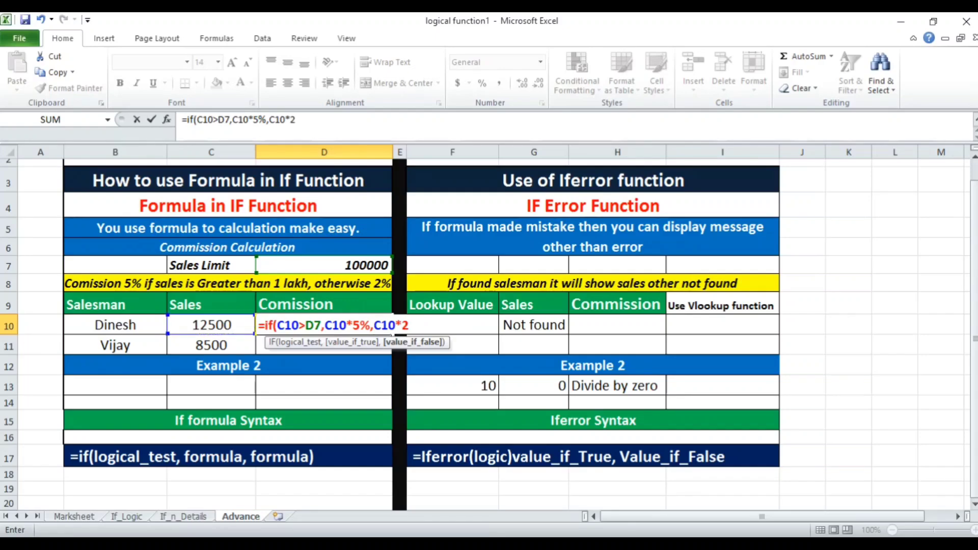
type("%)")
key("Return")
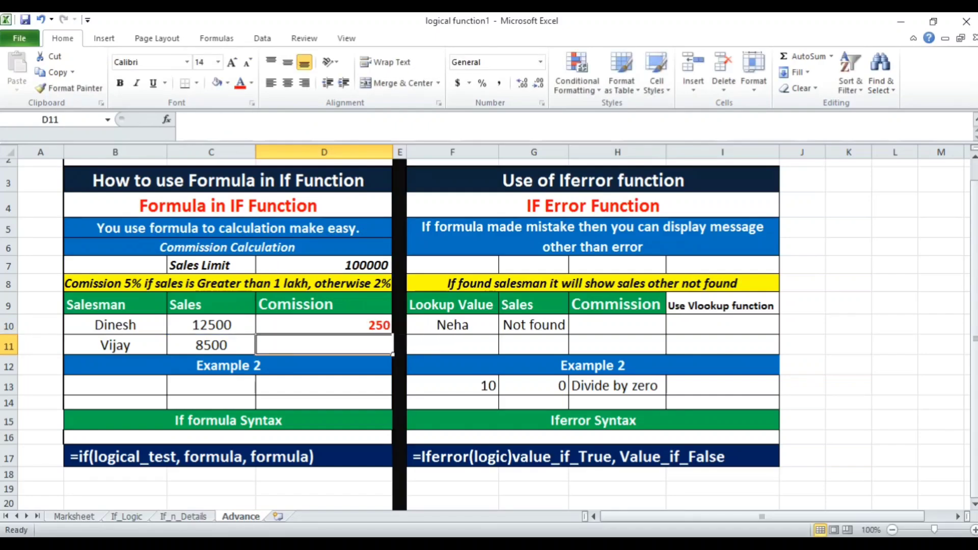
Step: Set the sales amount in C10 to 125400 and check the commission formula in D10
key("Up")
key("Left")
key("Left")
key("Right")
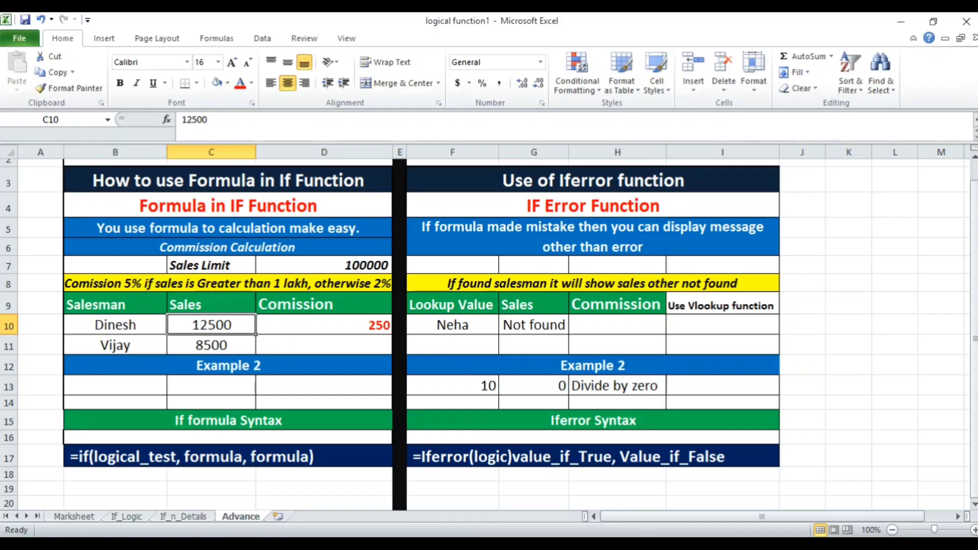
type("12540")
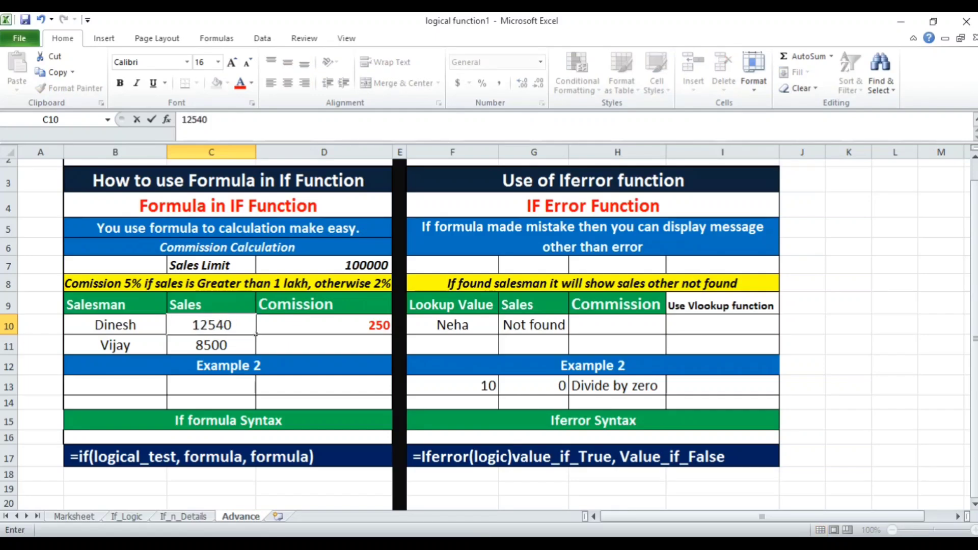
type("0")
key("Return")
left_click(212, 325)
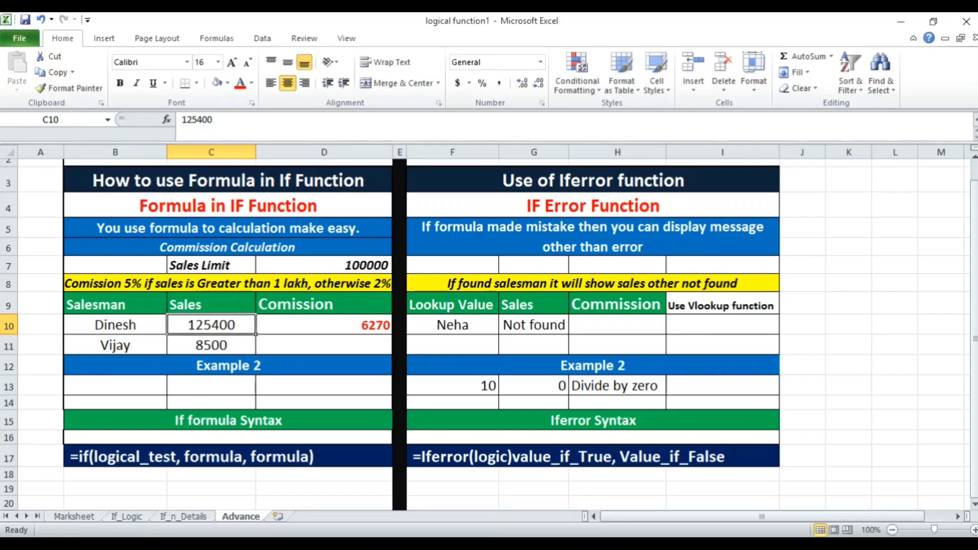
left_click(324, 325)
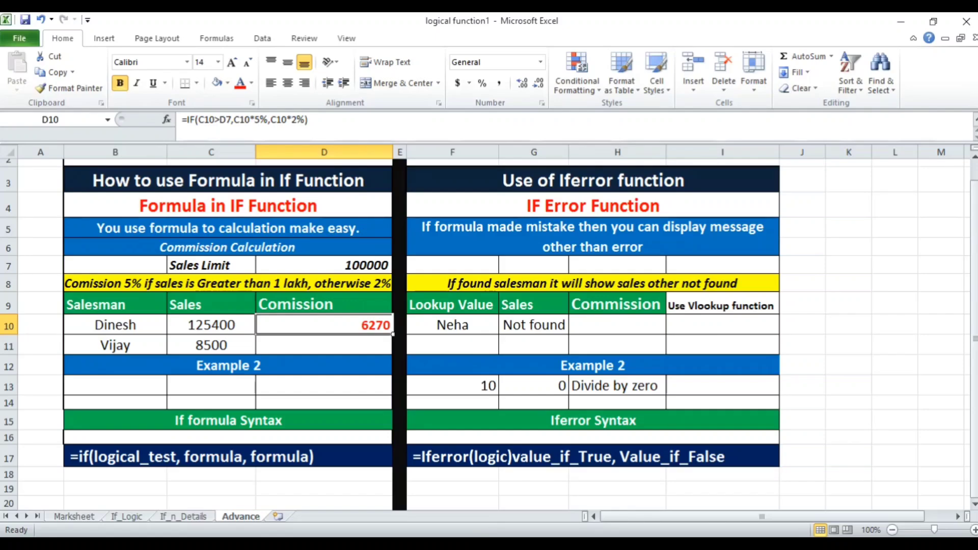
Step: Start an IF formula in D11 that tests whether sales in C11 exceed the limit in D7
left_click(324, 304)
left_click(324, 324)
left_click(324, 344)
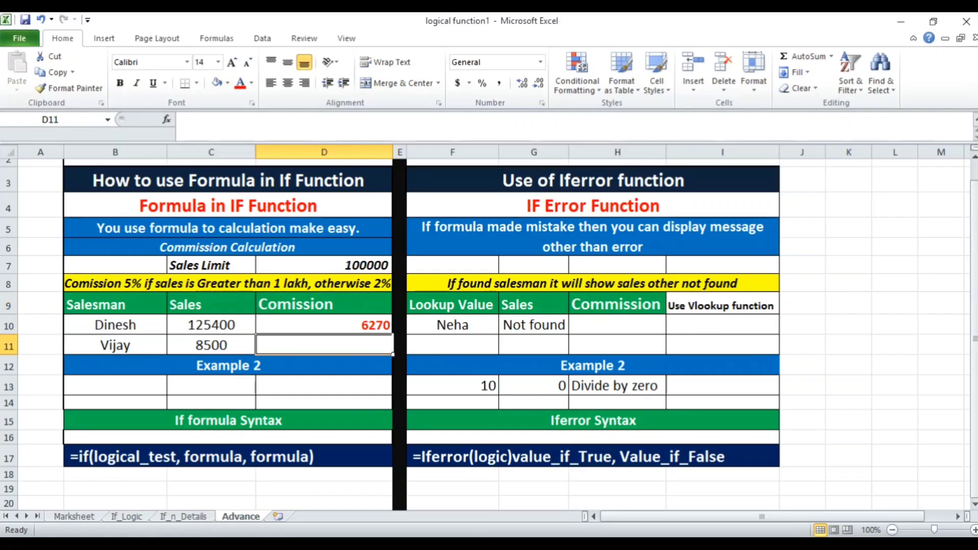
type("=if")
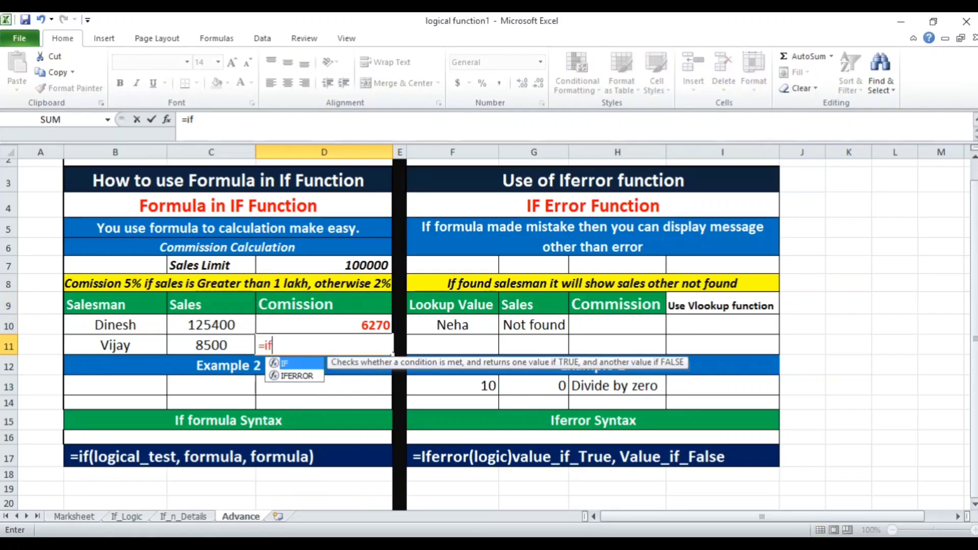
type("(")
key("Left")
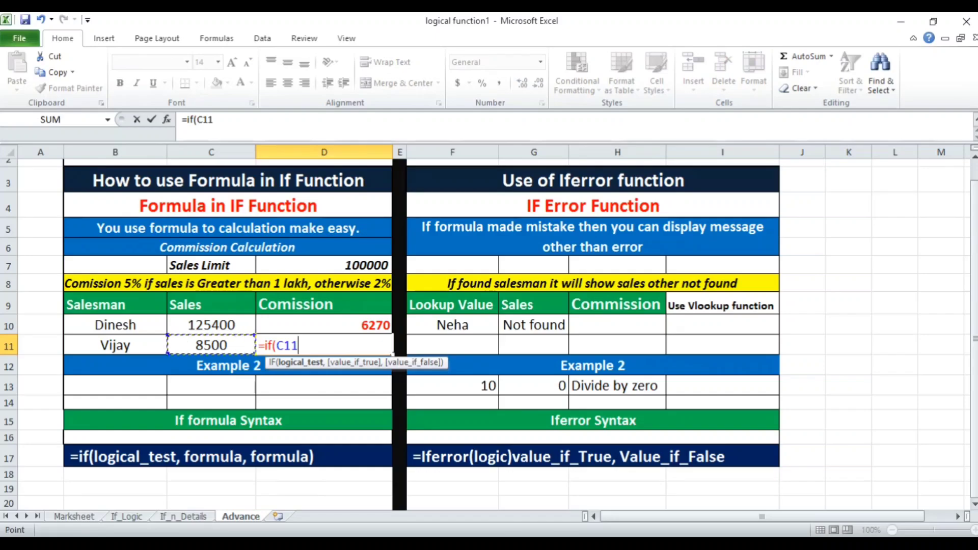
type(">")
key("Up")
key("Up")
key("Up")
key("Up")
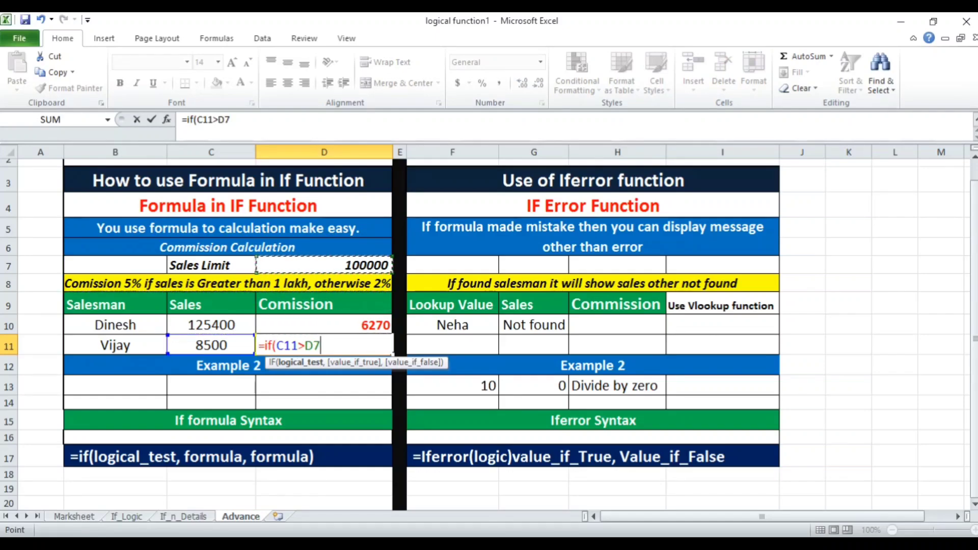
type(",")
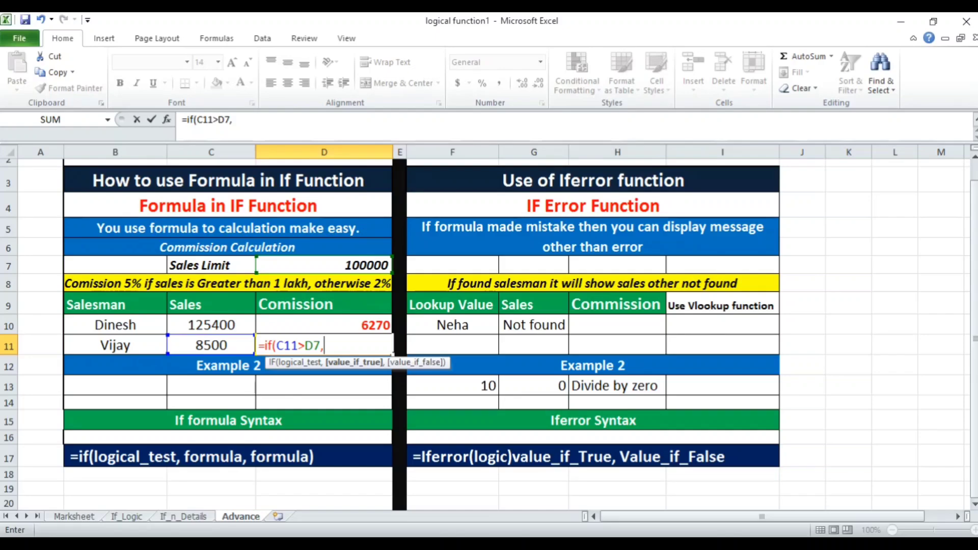
Step: Finish the D11 formula with C11*5% as the true result and C11*2% as the false result
key("Left")
type("*5%")
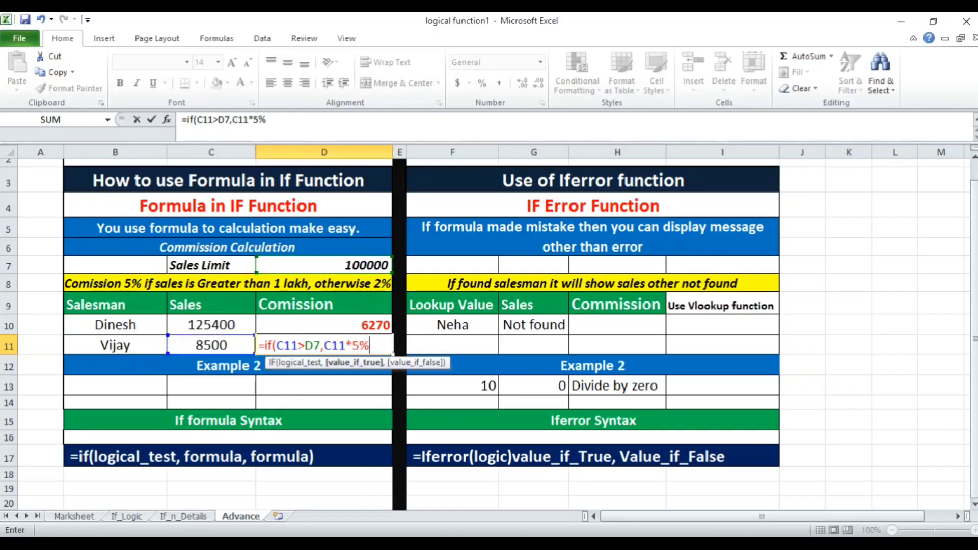
type(",")
key("Left")
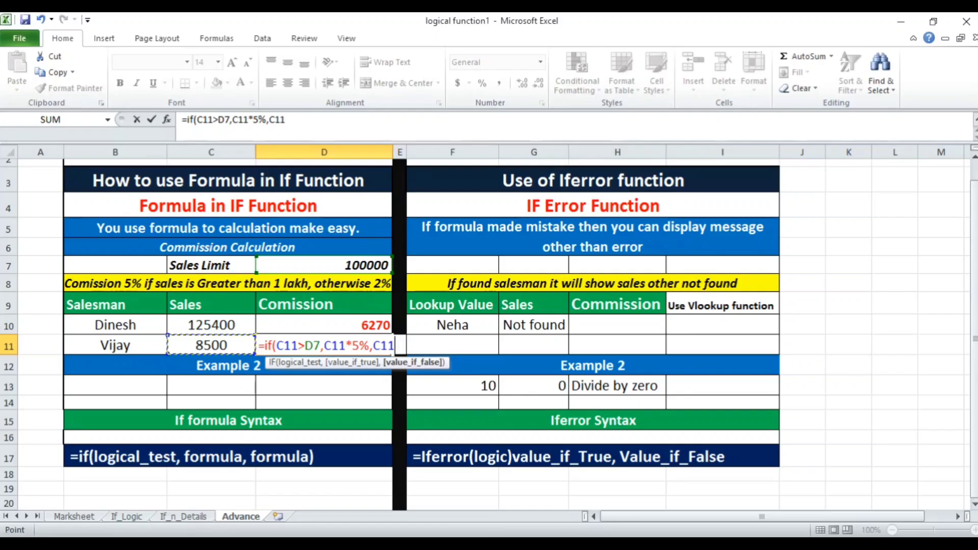
type("*2%)")
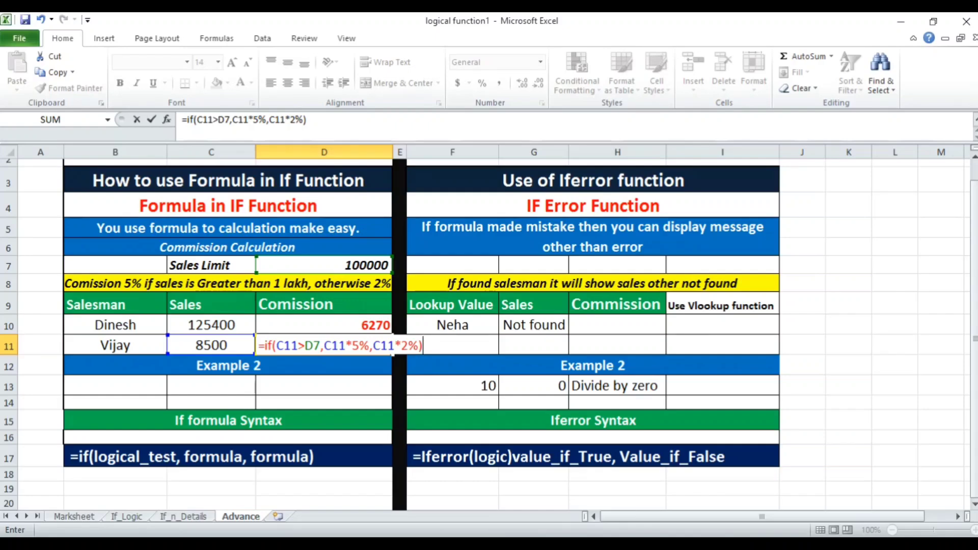
key("Return")
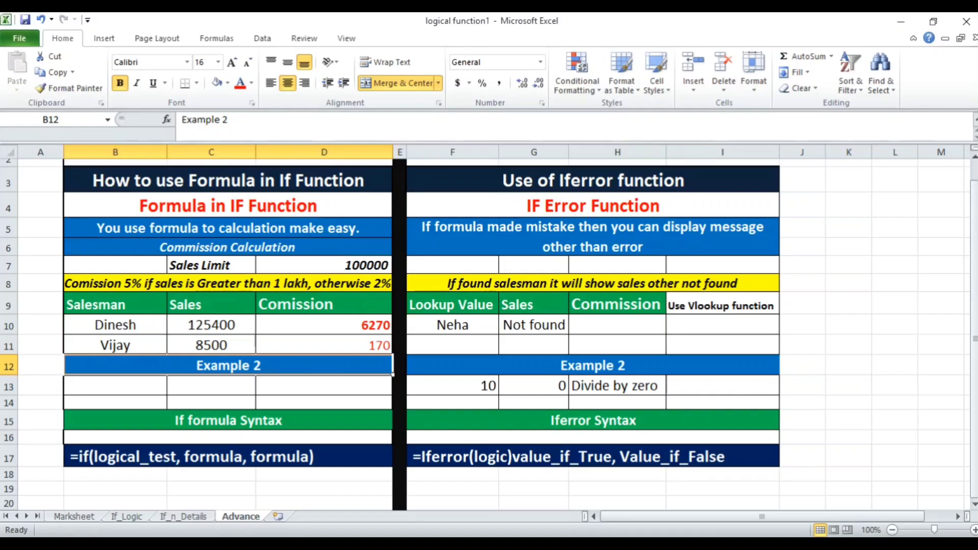
Step: Set the sales amount in C11 to 80000 to test the commission formula
key("Up")
key("Left")
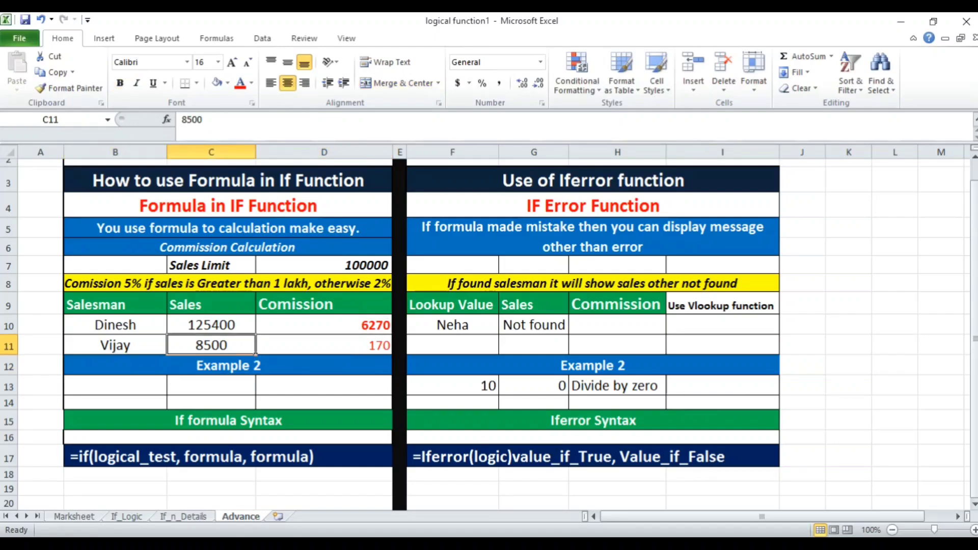
type("80000")
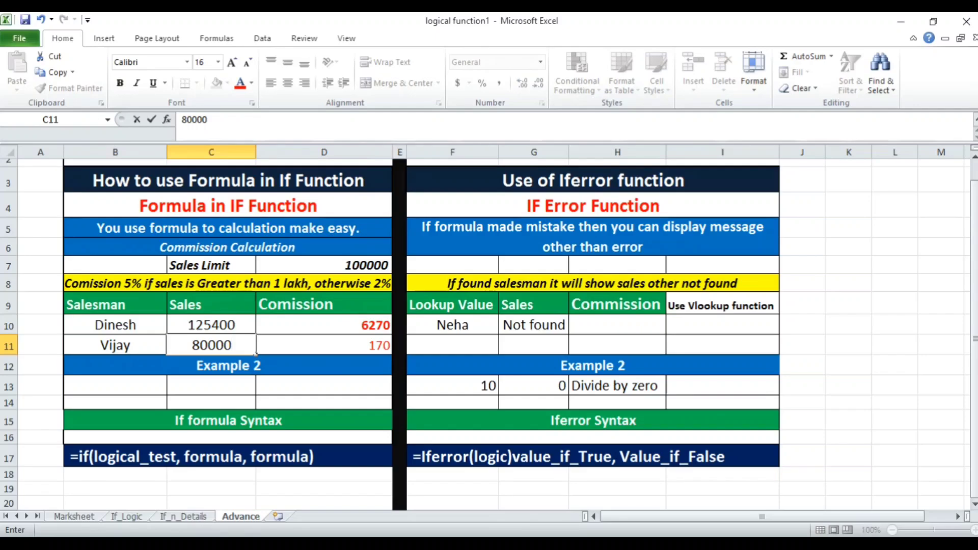
key("Return")
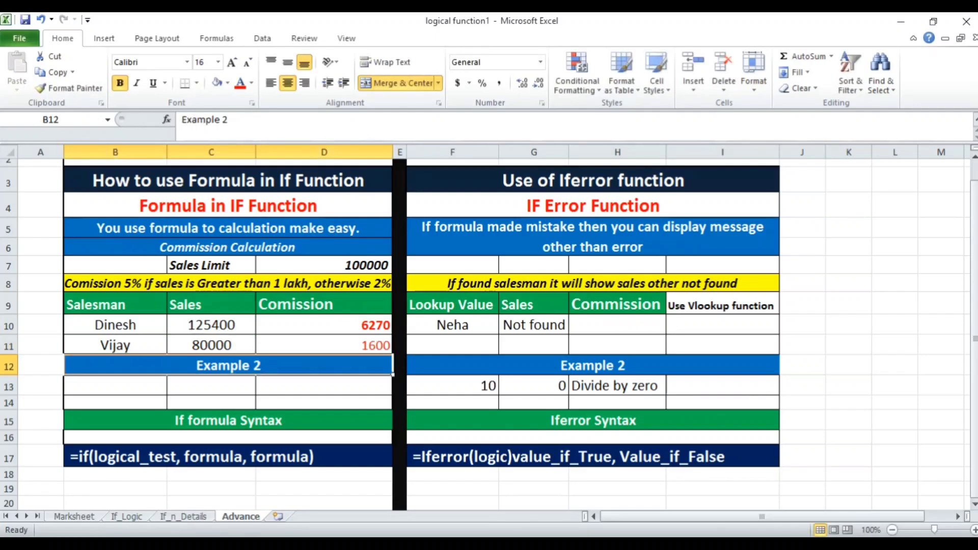
Step: Set the sales amount in C11 to 100000 and check the commission formula in D11
key("Up")
key("Left")
key("Right")
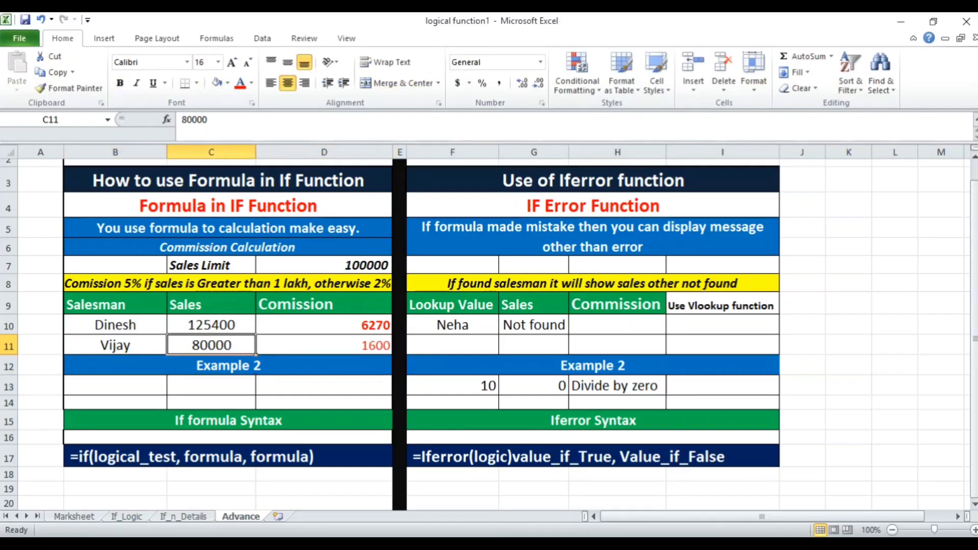
type("100000")
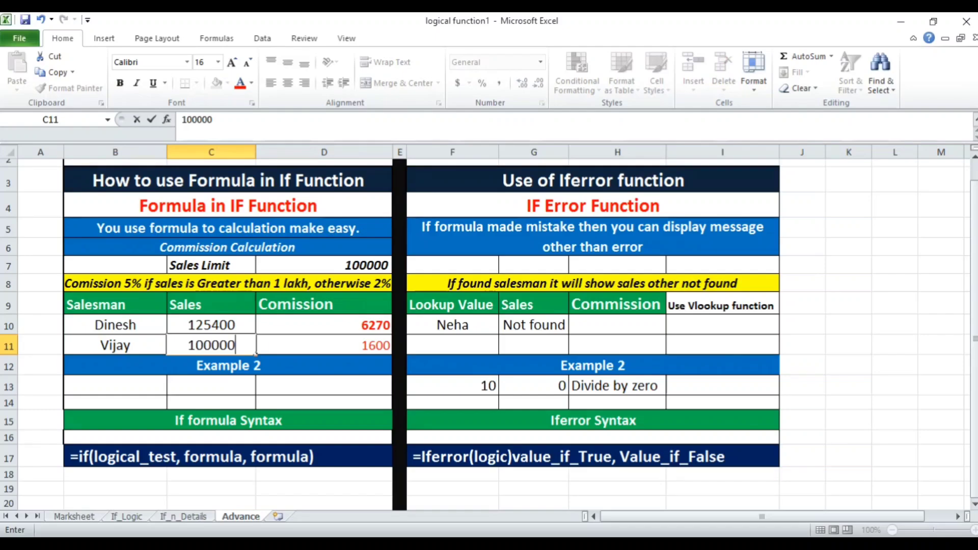
key("Return")
key("Up")
key("Right")
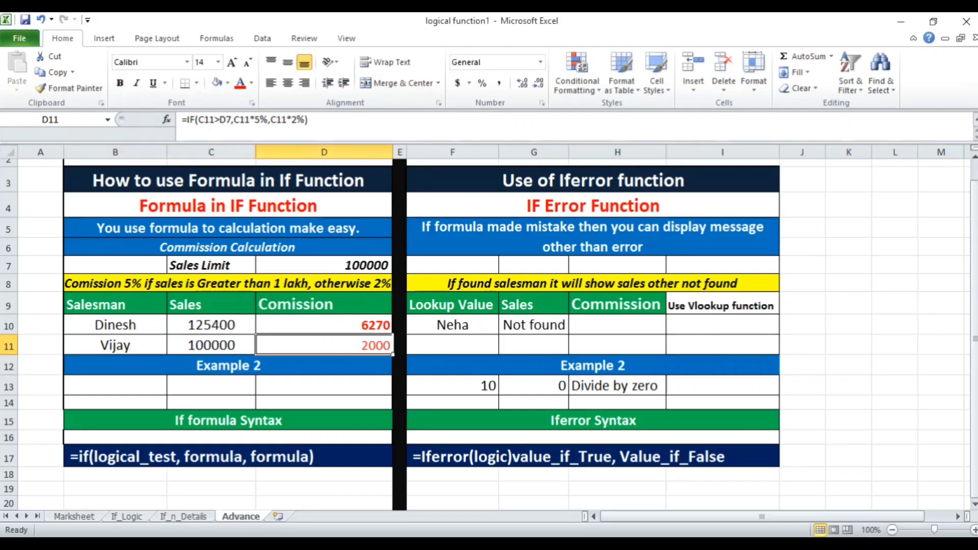
key("Left")
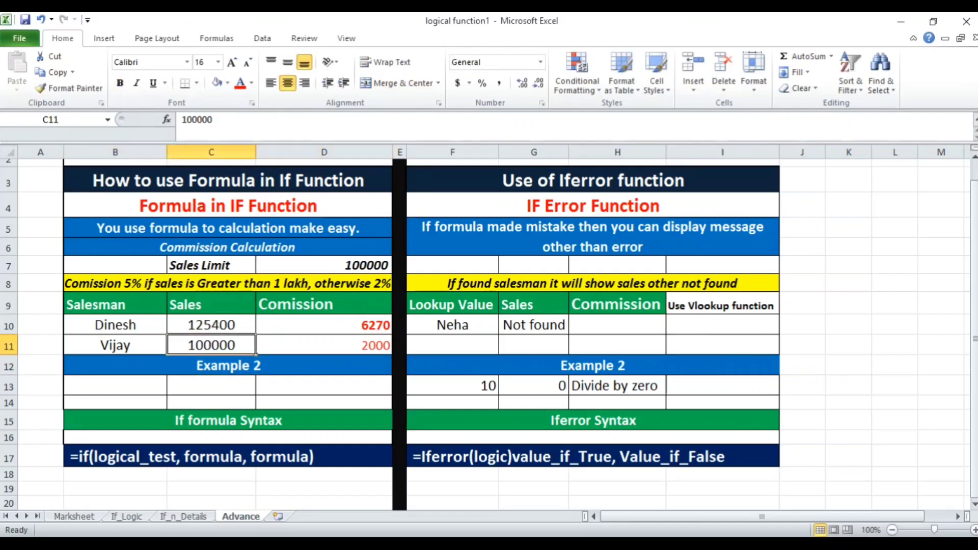
key("Right")
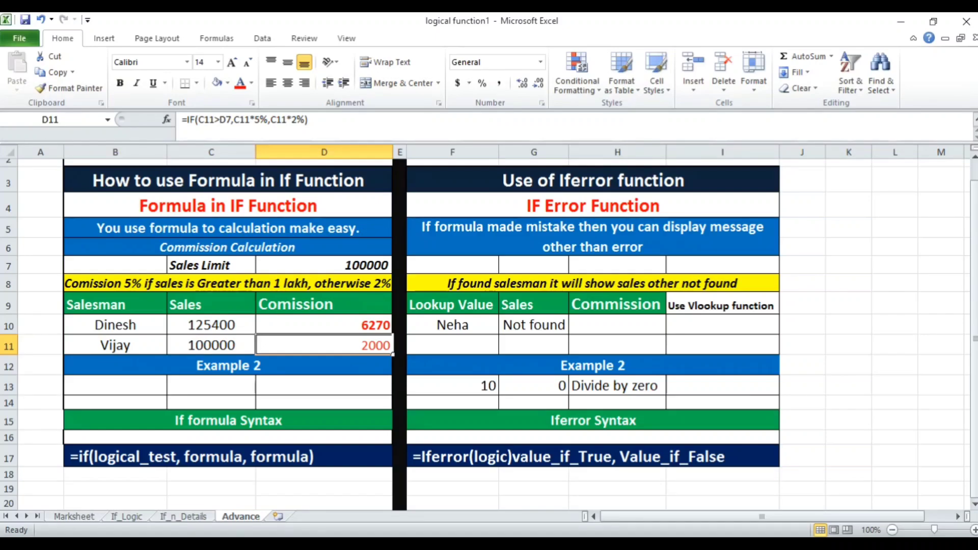
Step: Set the sales amount in C11 to 100001 to test a value just above the sales limit
key("Left")
type("10")
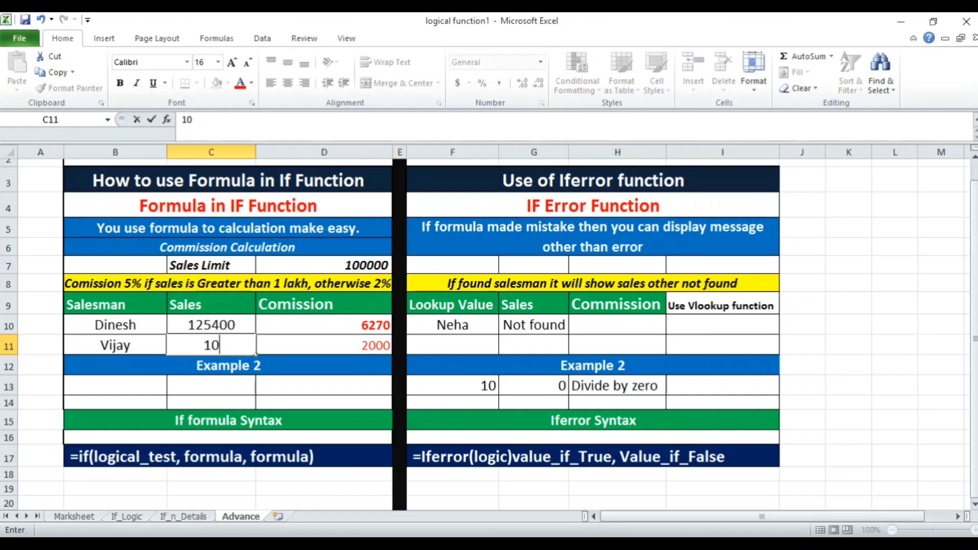
type("0001")
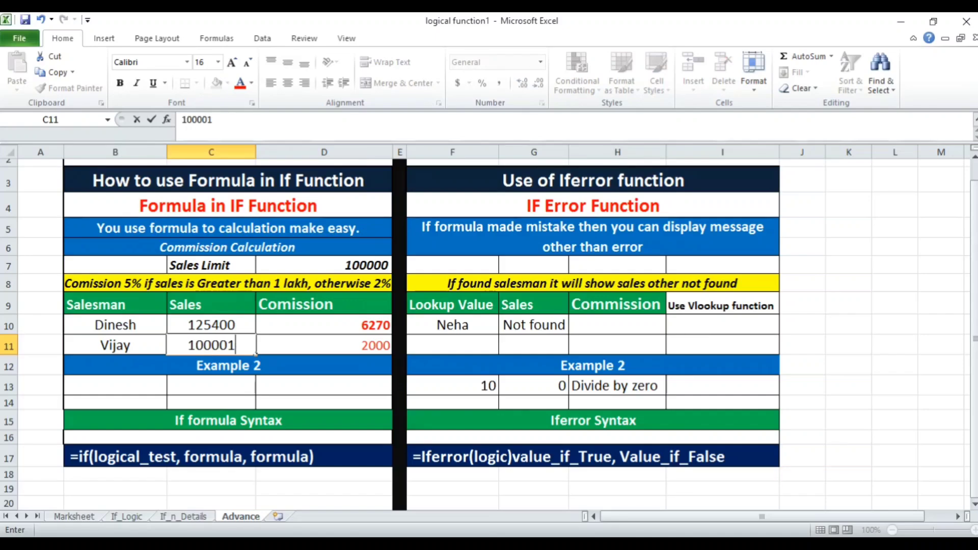
key("Return")
key("Up")
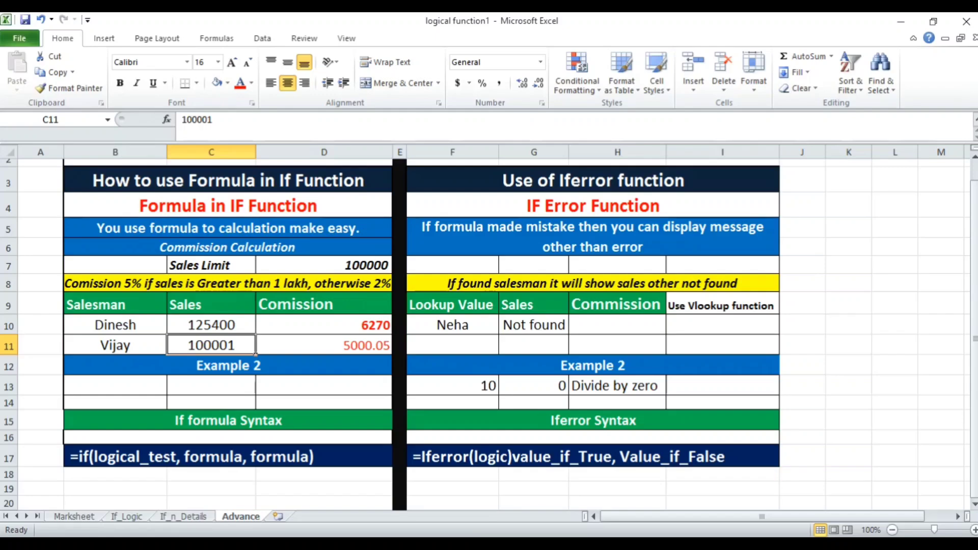
Step: Set the sales amount in C11 to 100000 and compare the commission formulas in D11 and D10
key("F2")
key("BackSpace")
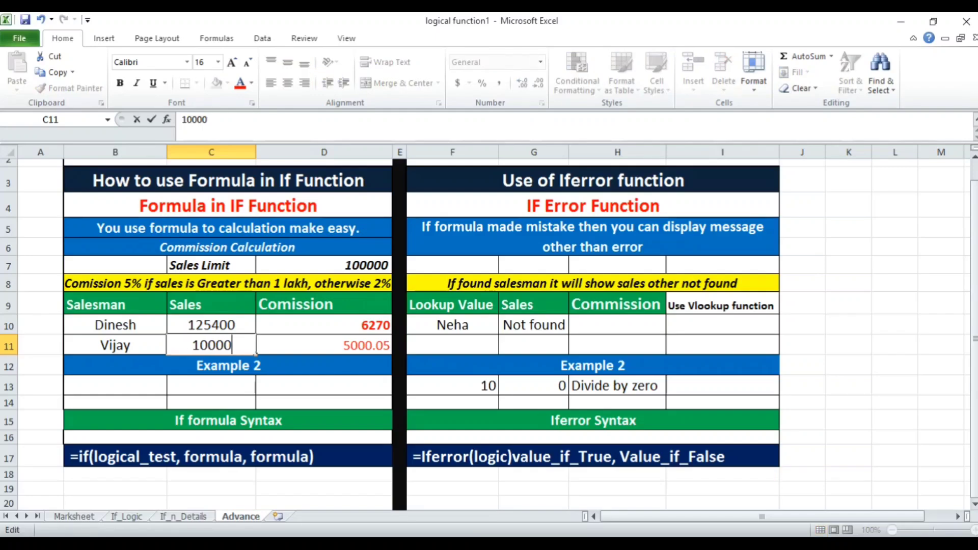
type("0")
key("Return")
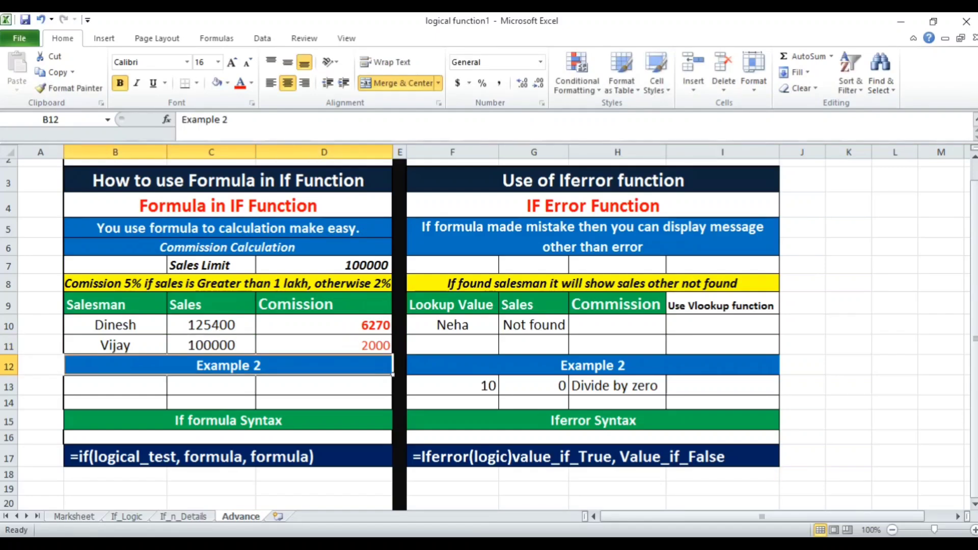
key("Up")
key("Right")
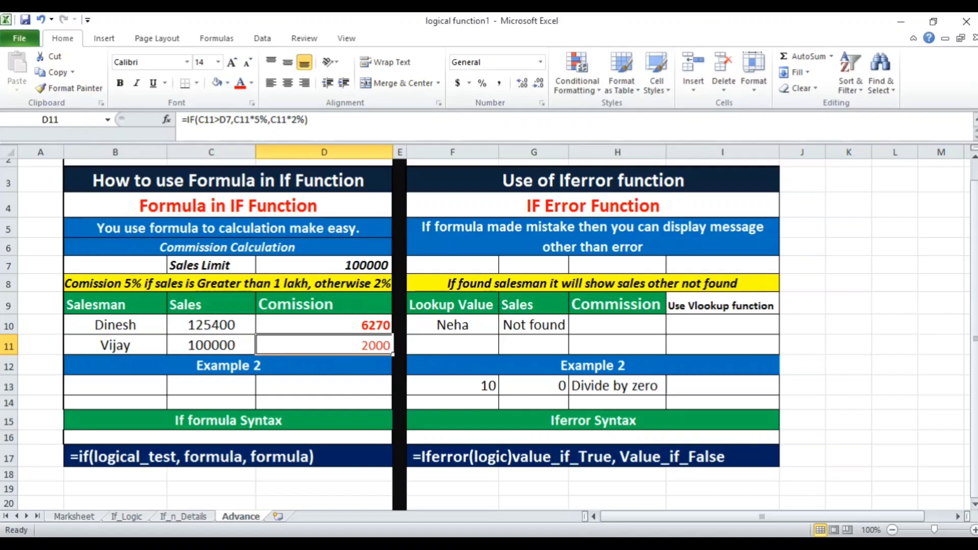
key("Up")
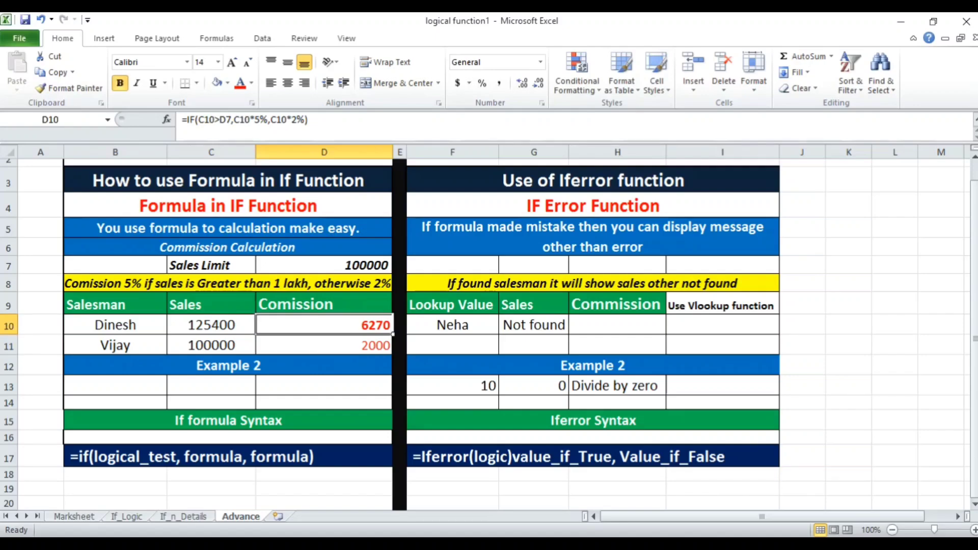
key("Down")
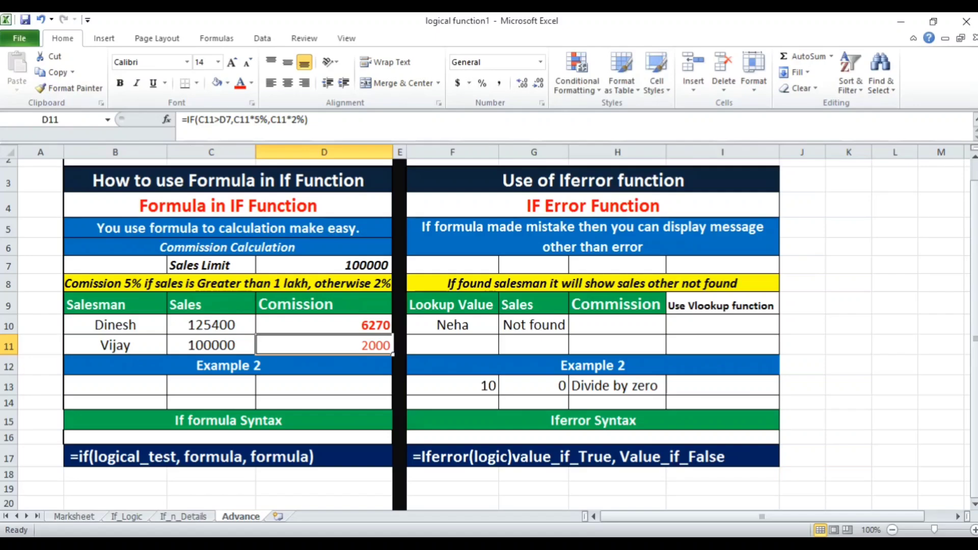
Step: Examine the IF formula syntax in row 17 and relate it to the commission formula in D11
key("Down")
key("Down")
key("Down")
key("Down")
key("Down")
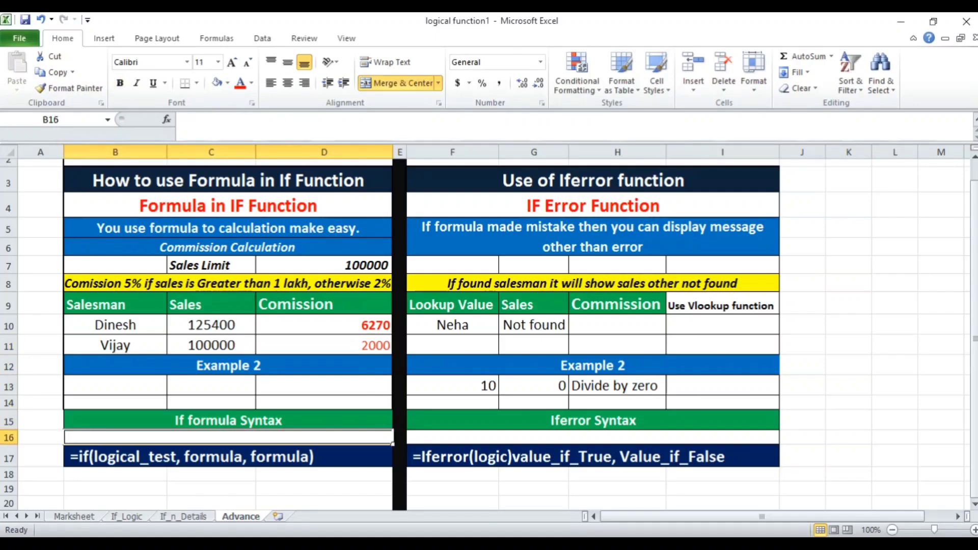
key("Down")
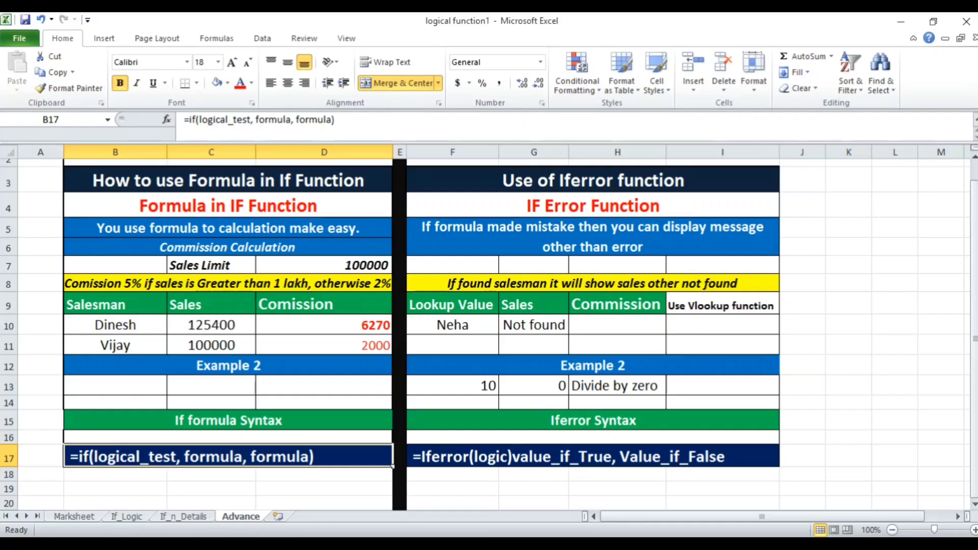
key("Up")
key("Up")
key("Up")
key("Up")
key("Up")
key("Up")
key("Up")
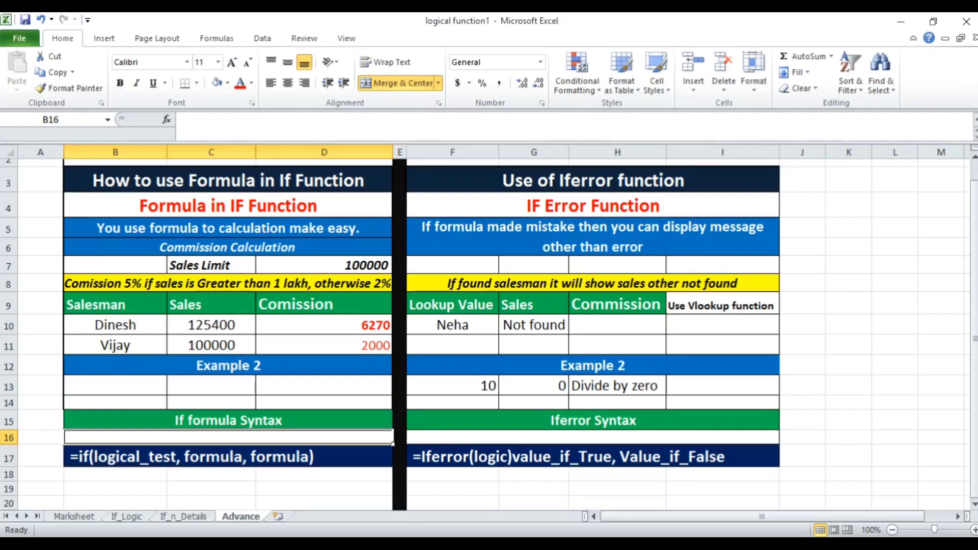
key("Down")
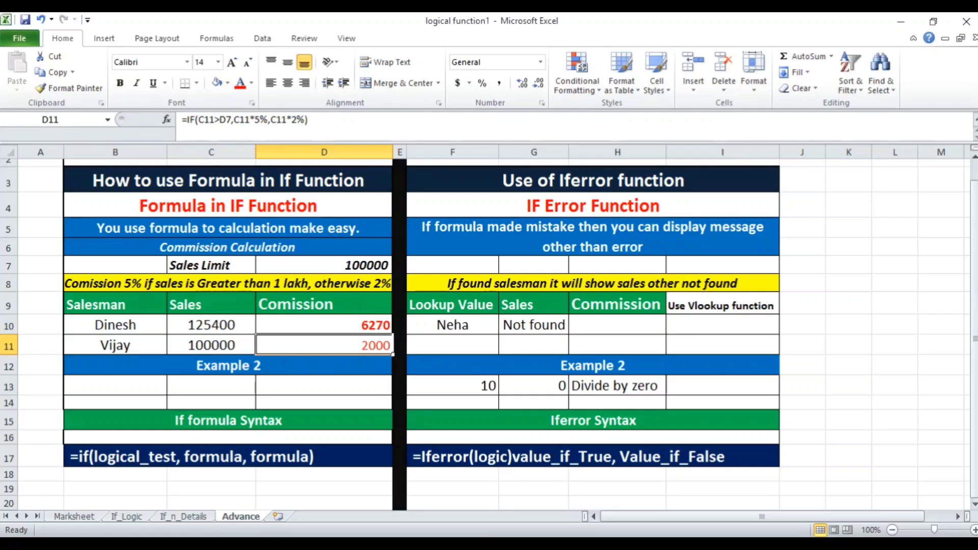
Step: Examine the IFERROR example's sales lookup formula in G10 and the VLOOKUP note in I9
key("Right")
key("Right")
key("Right")
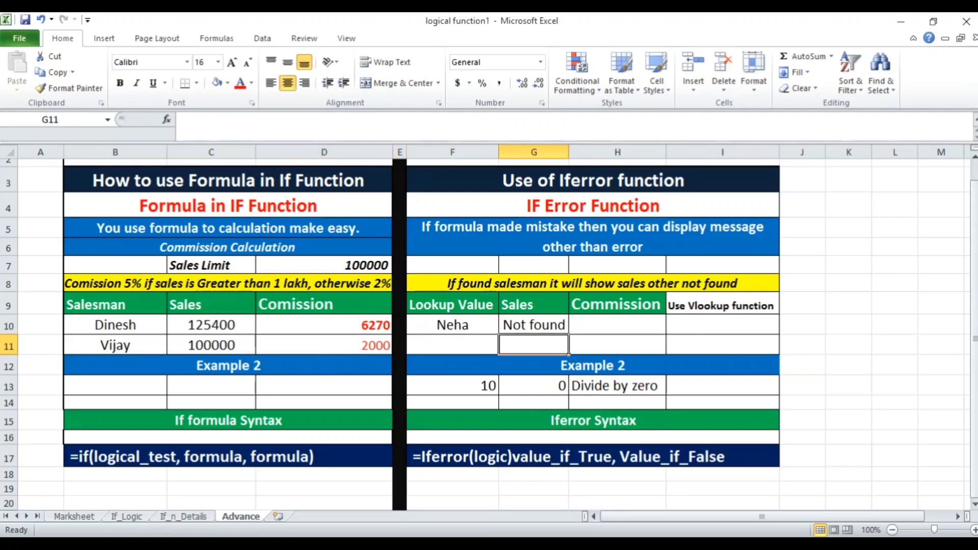
key("Right")
key("Up")
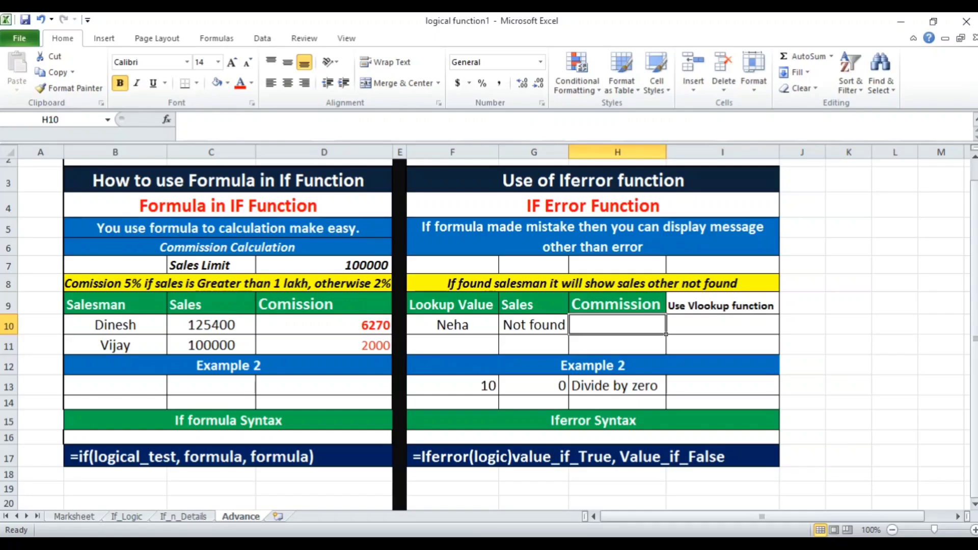
key("Left")
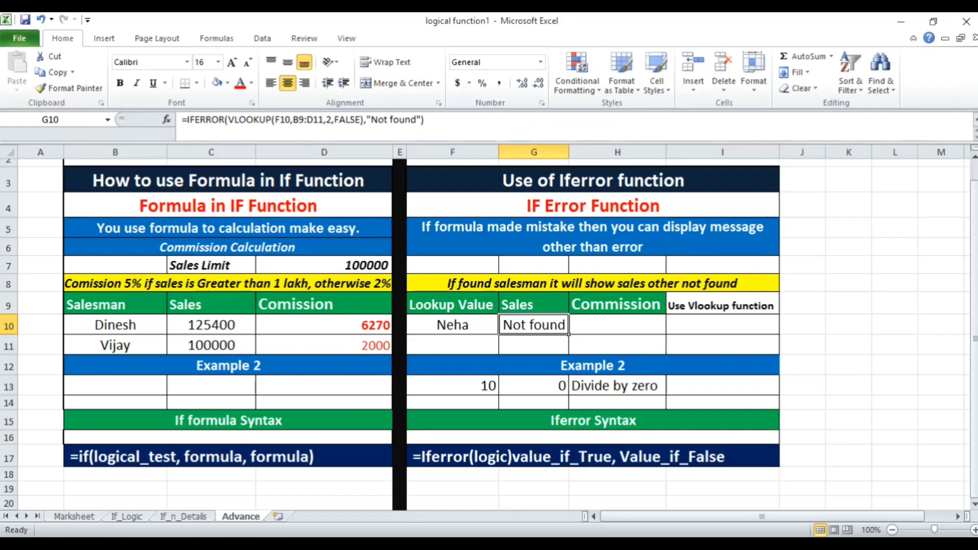
key("Right")
key("Right")
key("Up")
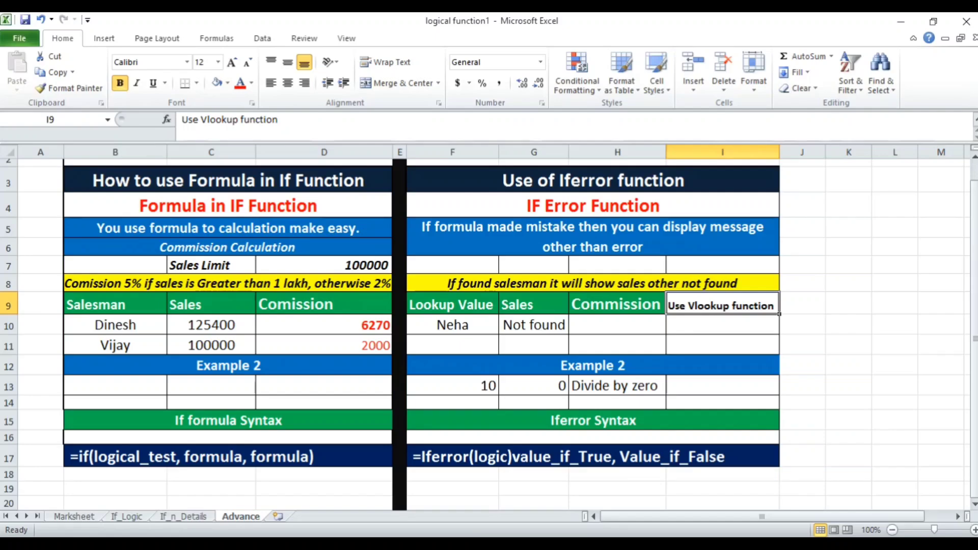
key("Left")
key("Down")
key("Left")
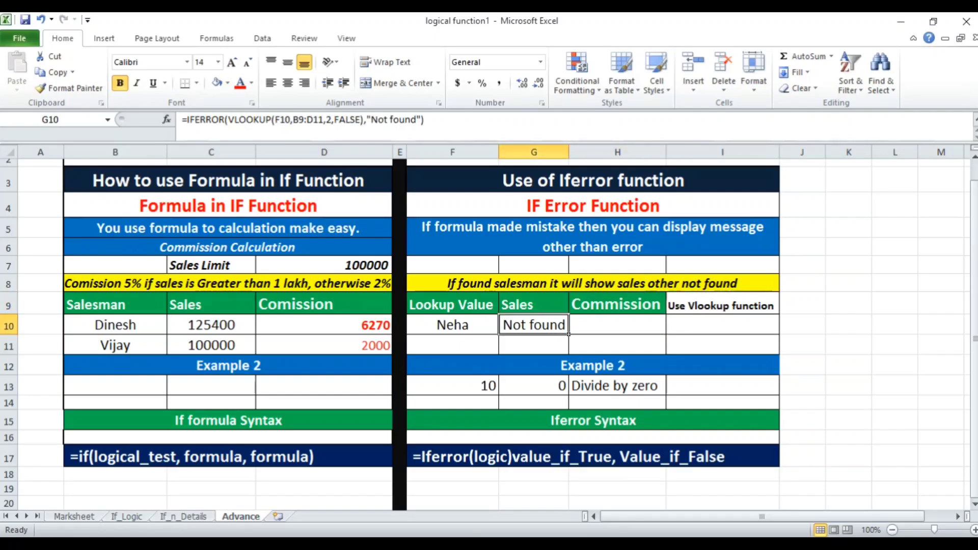
Step: Clear the lookup value in F10 and the existing IFERROR formula in G10
key("Left")
key("Delete")
key("Right")
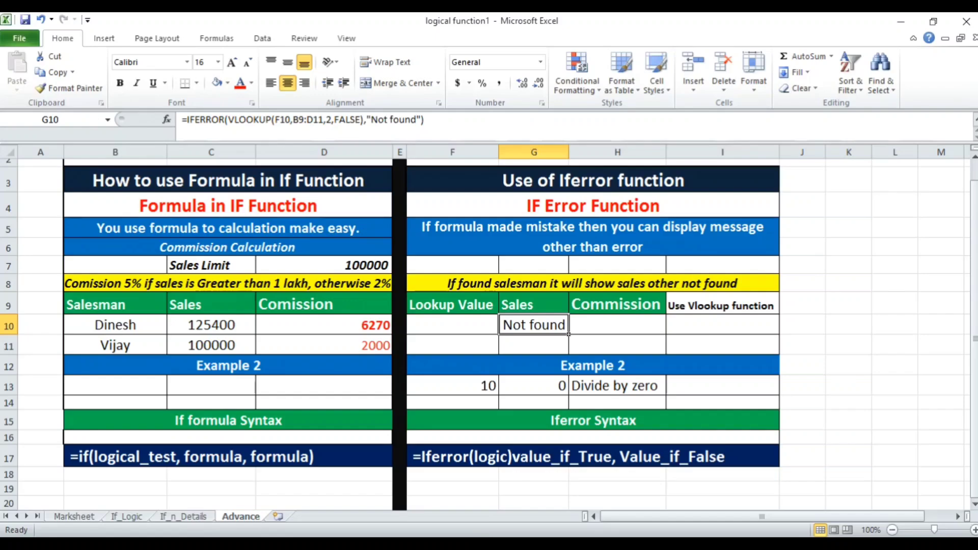
key("Delete")
Step: Start a VLOOKUP formula in G10 with F10 as the lookup value
type("=if")
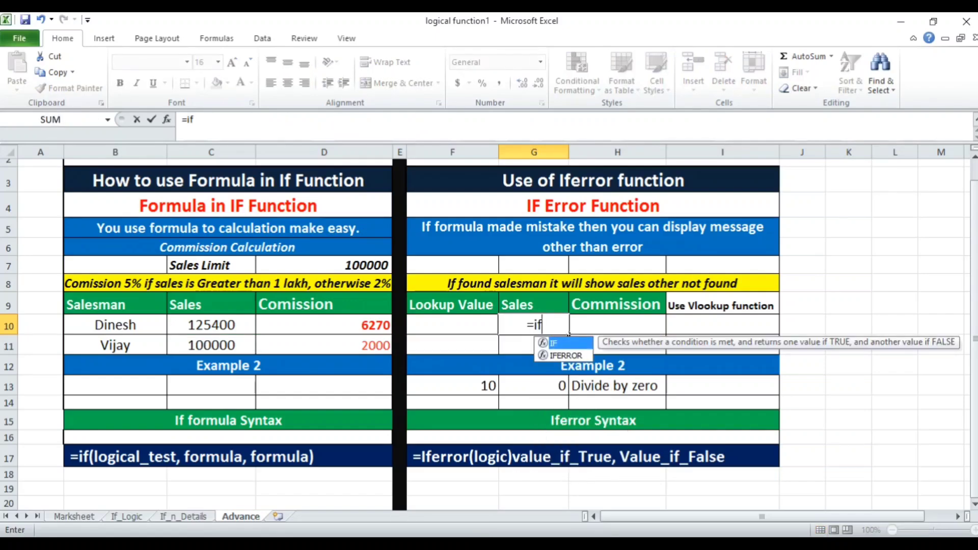
key("BackSpace")
key("BackSpace")
type("vl")
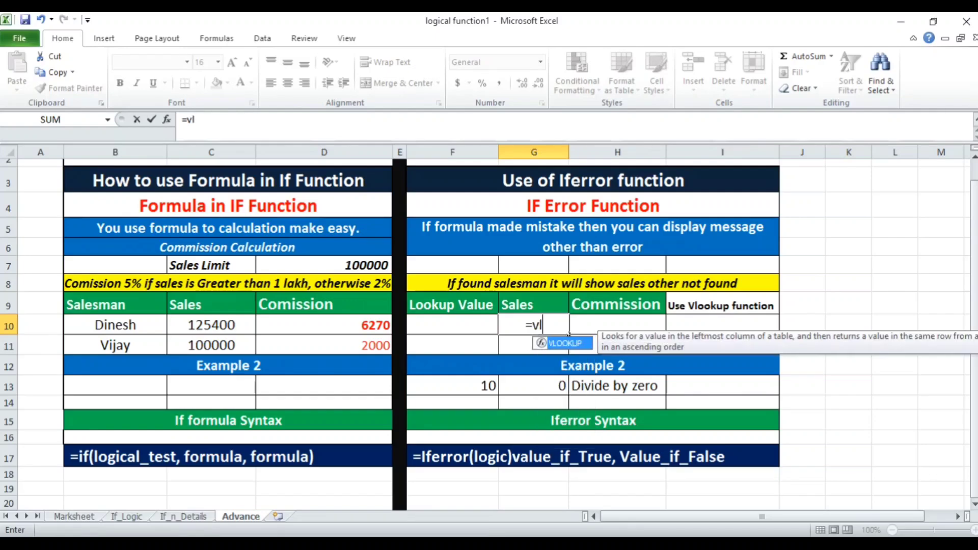
type("ookup(")
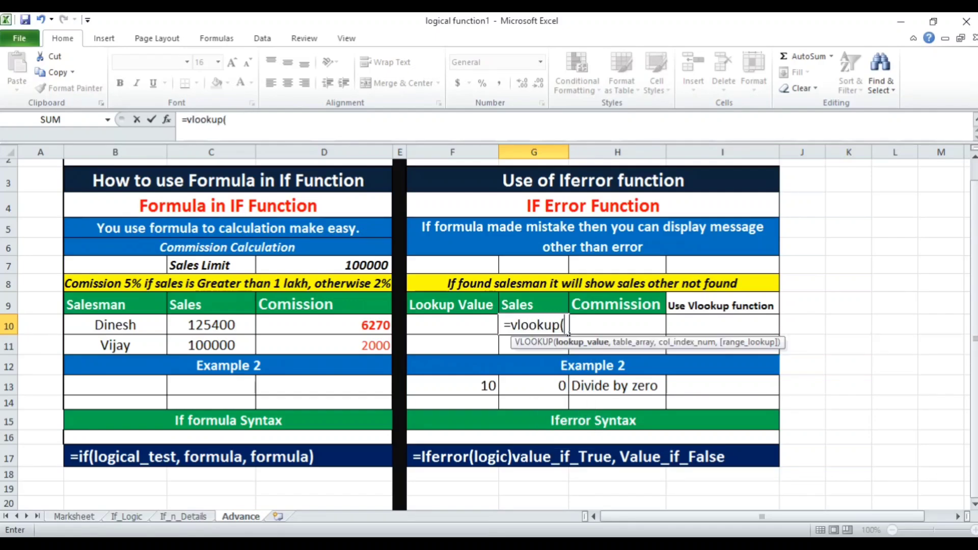
key("Left")
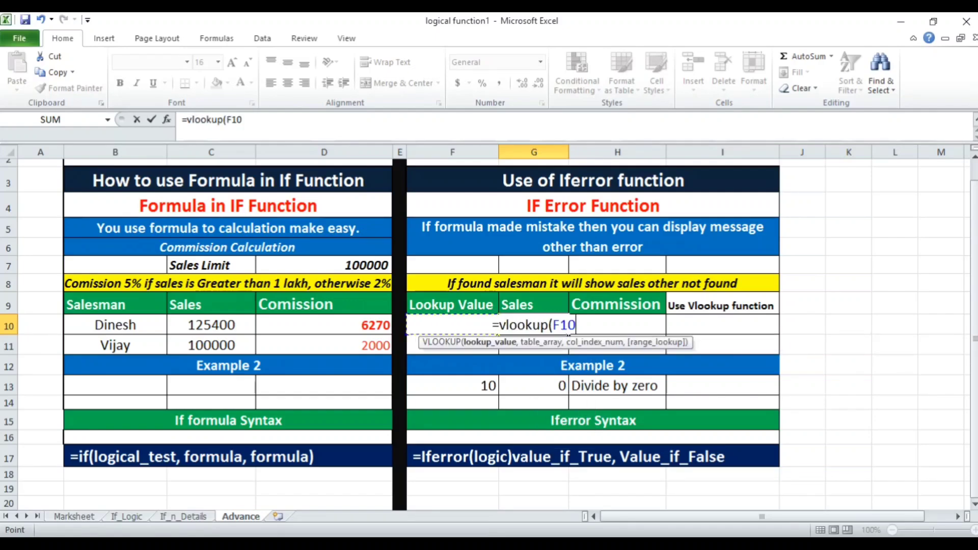
type(",")
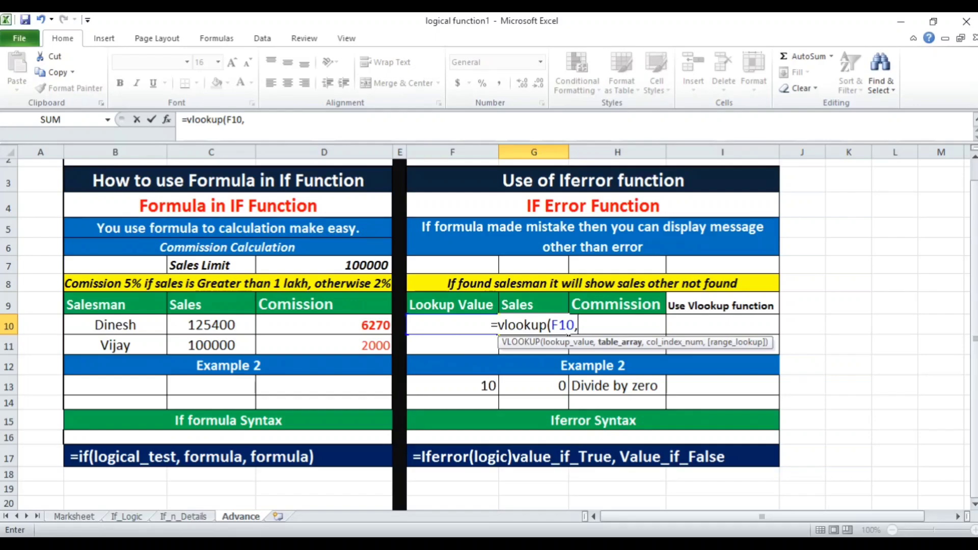
Step: Add the salesman table B9:D11 as the table array of the G10 VLOOKUP formula
key("Left")
key("Left")
key("Left")
key("Left")
key("Left")
key("Up")
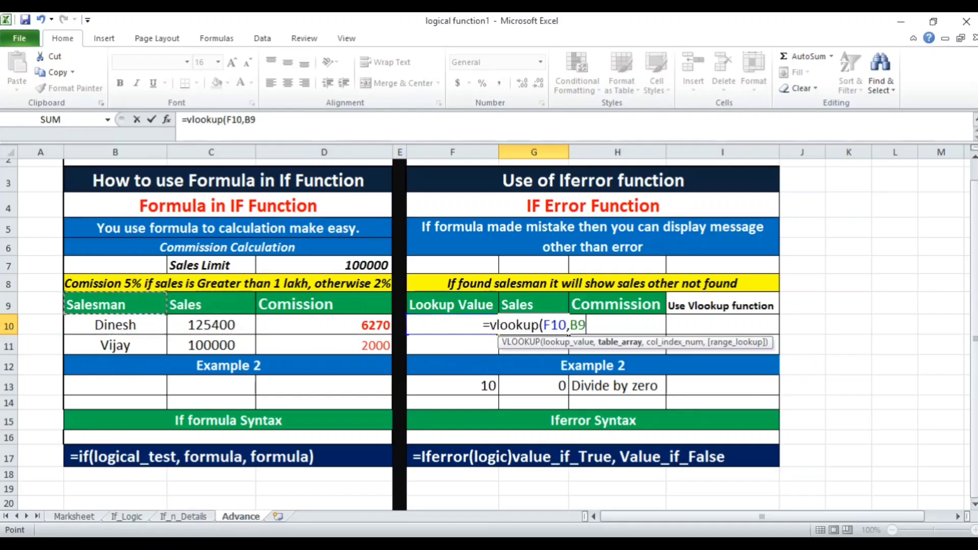
key("shift+Right")
key("shift+Right")
key("shift+Down")
key("shift+Down")
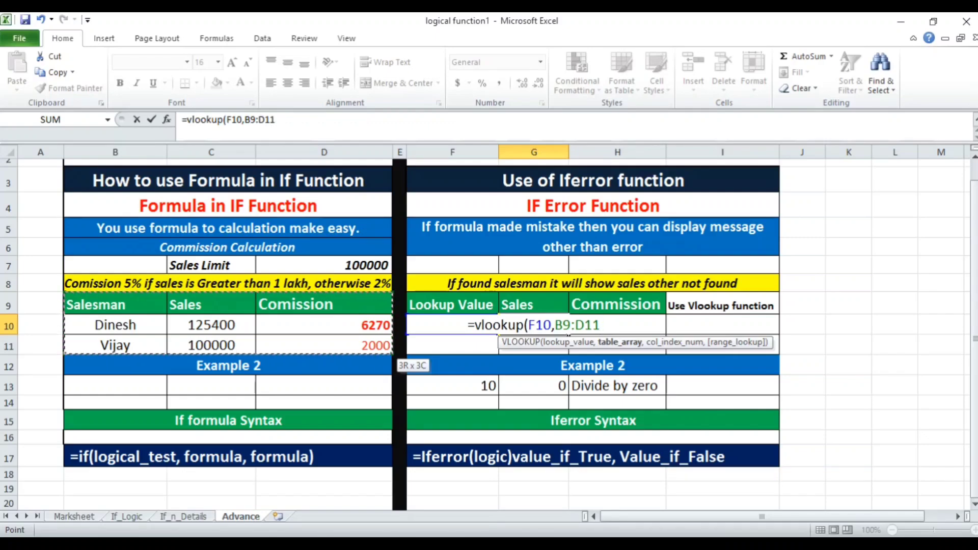
type(",")
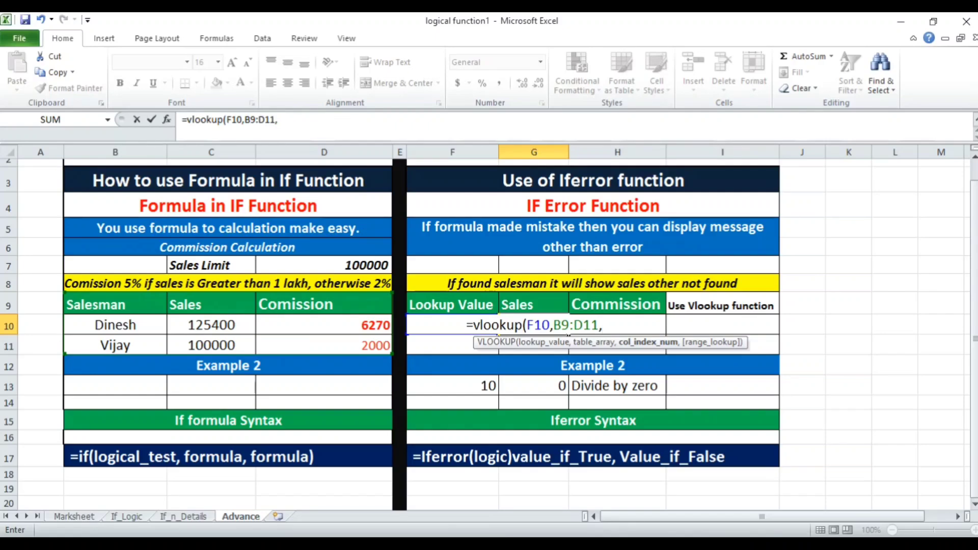
Step: Finish the G10 VLOOKUP formula with column index 2 and FALSE for an exact match
type("2,")
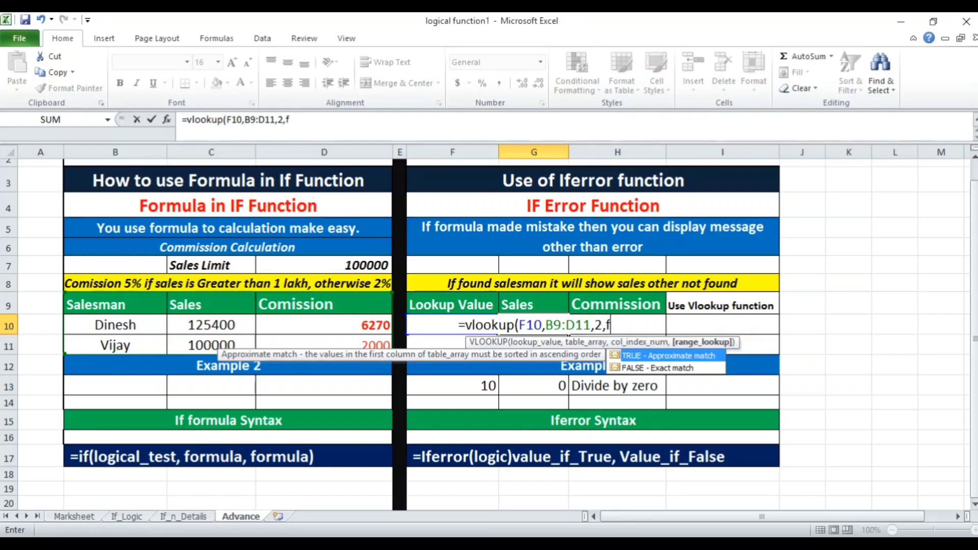
type("fa")
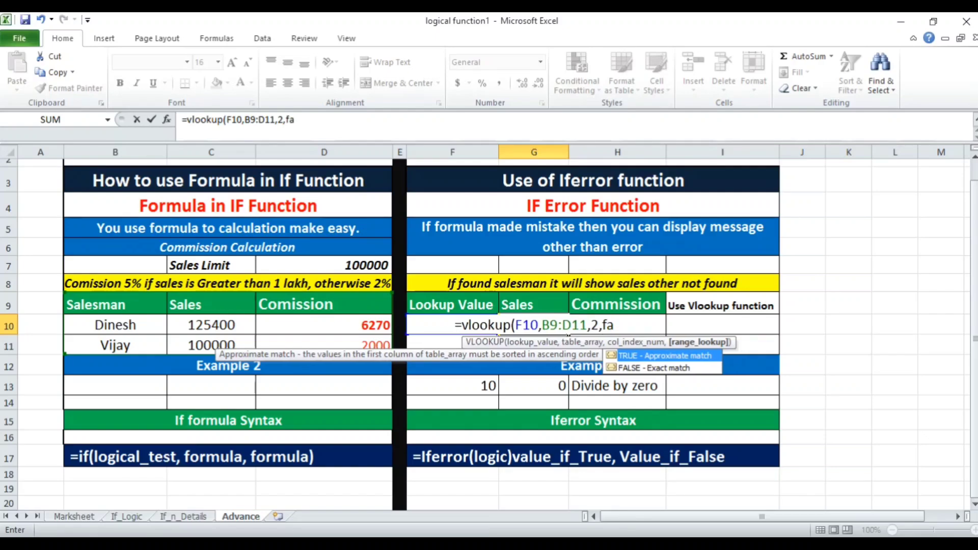
type("lse")
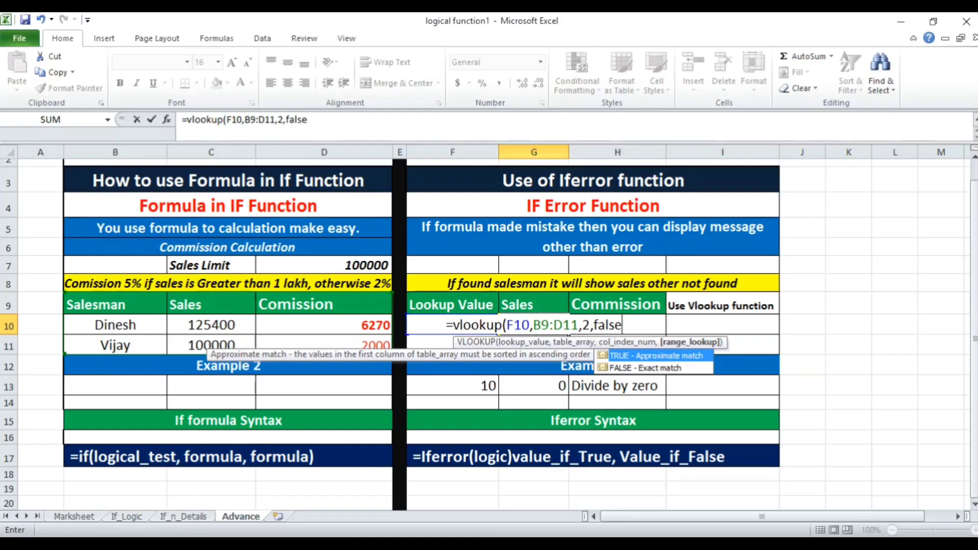
type(")")
key("Return")
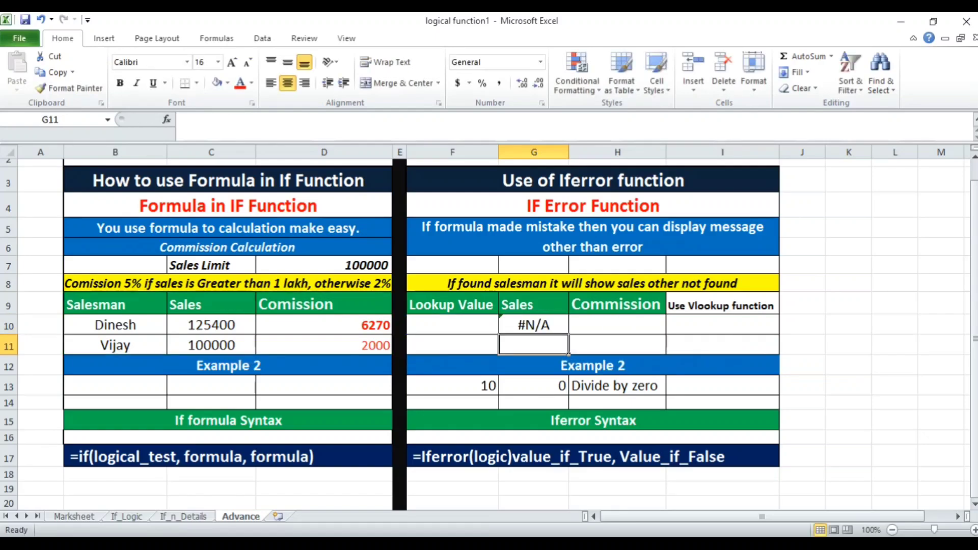
Step: Enter the first listed salesman's name as the lookup value in F10 to test the VLOOKUP formula
key("Up")
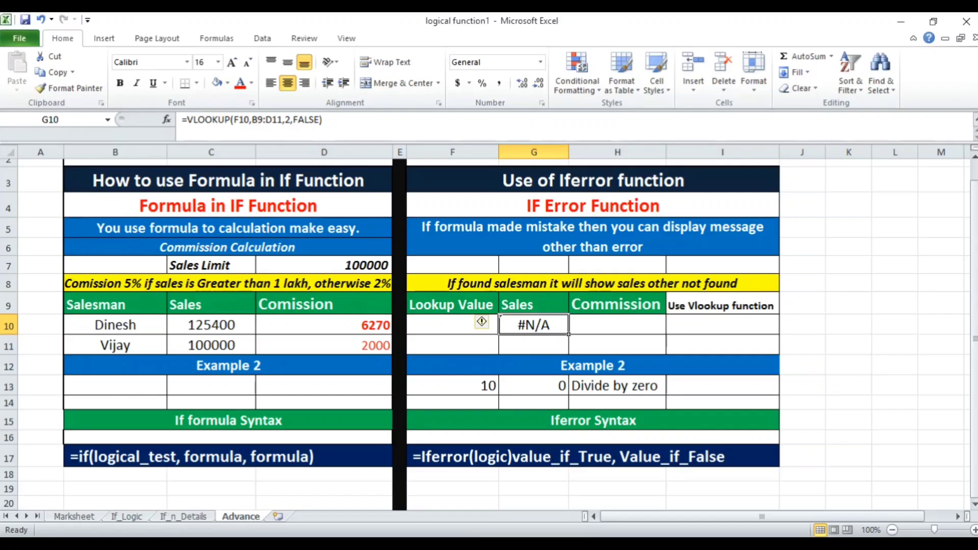
key("Left")
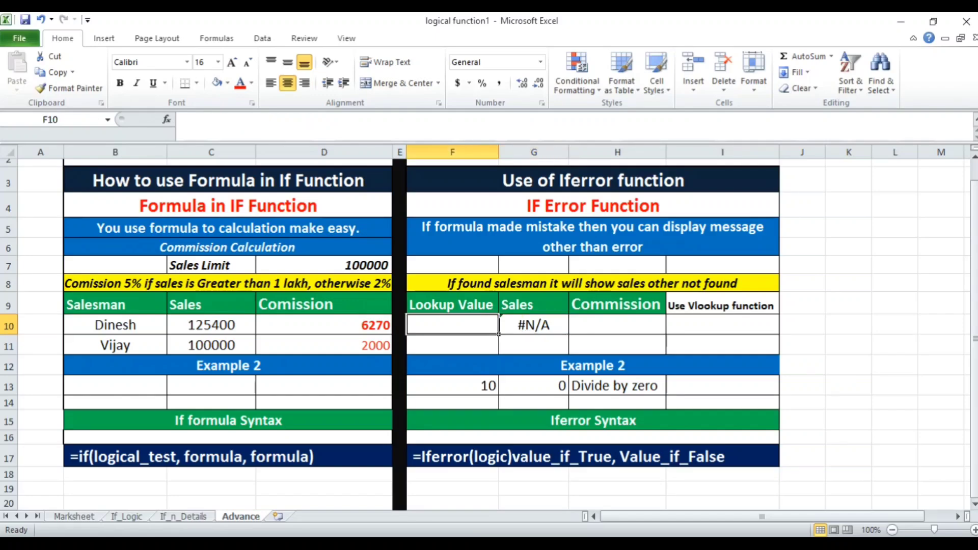
type("Dinesh")
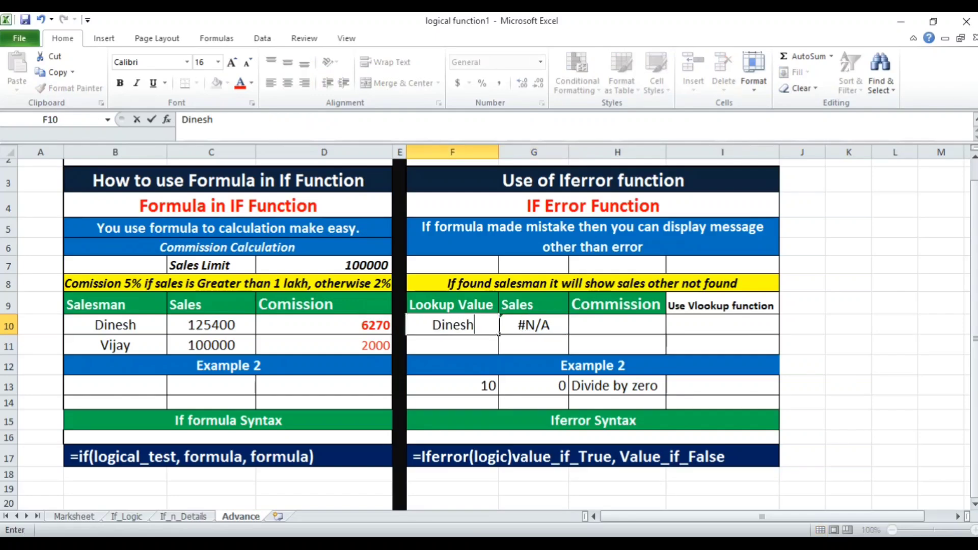
key("ctrl+Return")
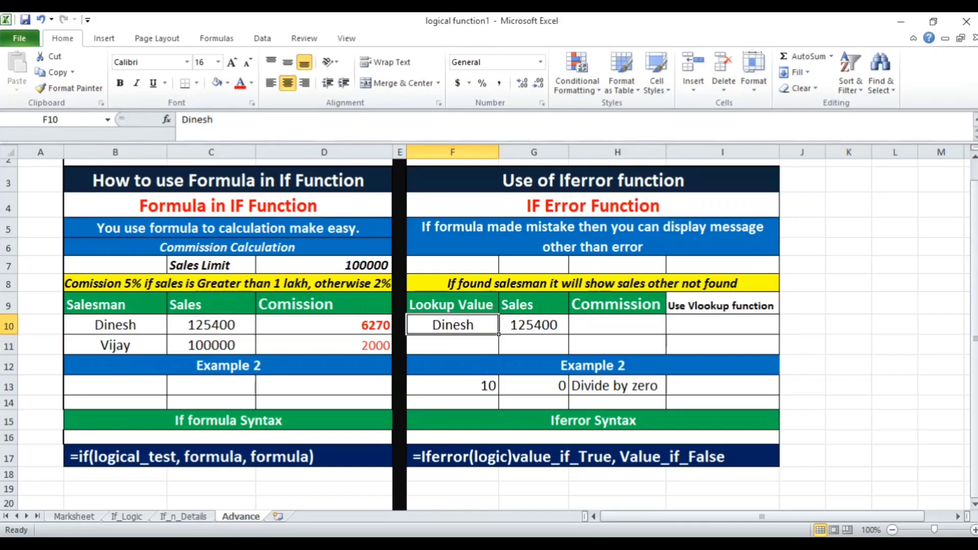
Step: Replace the F10 lookup value with the second listed salesman's name
type("v")
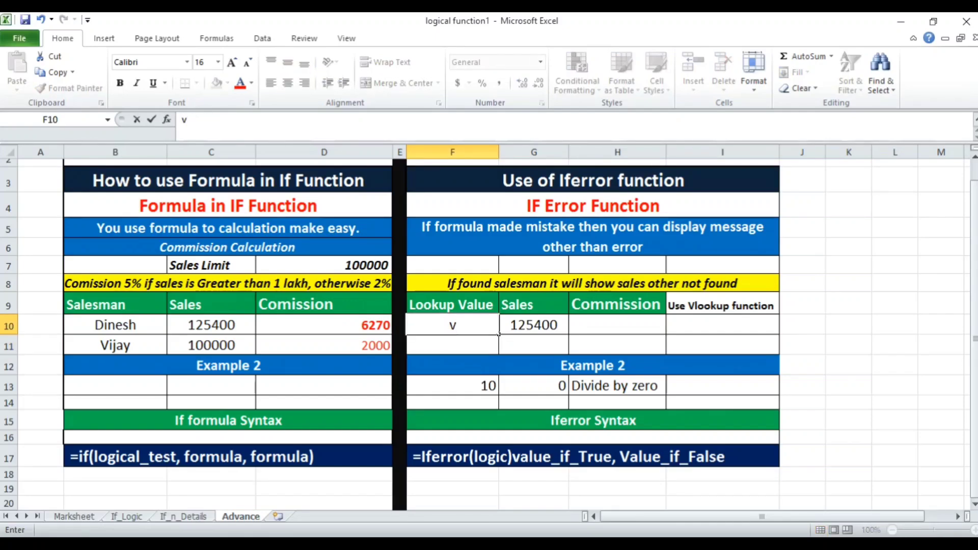
type("ijay")
key("ctrl+Return")
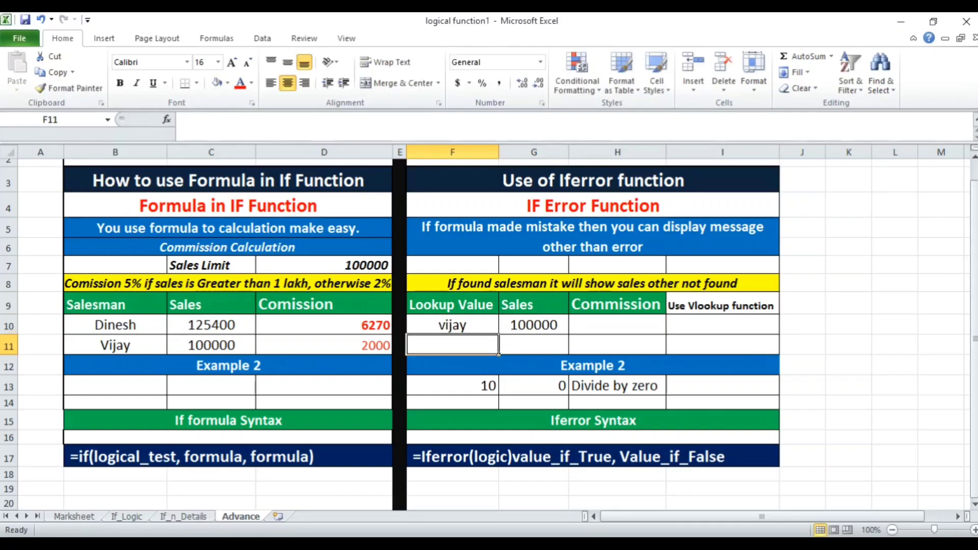
Step: Replace the F10 lookup value with a salesman's name missing from the table to test an unmatched lookup
type("pr")
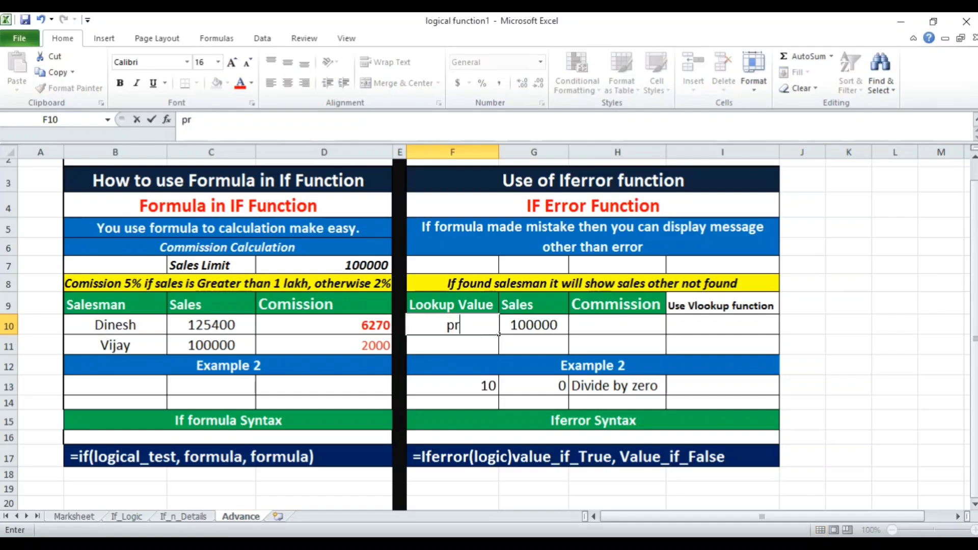
type("avin")
key("ctrl+Return")
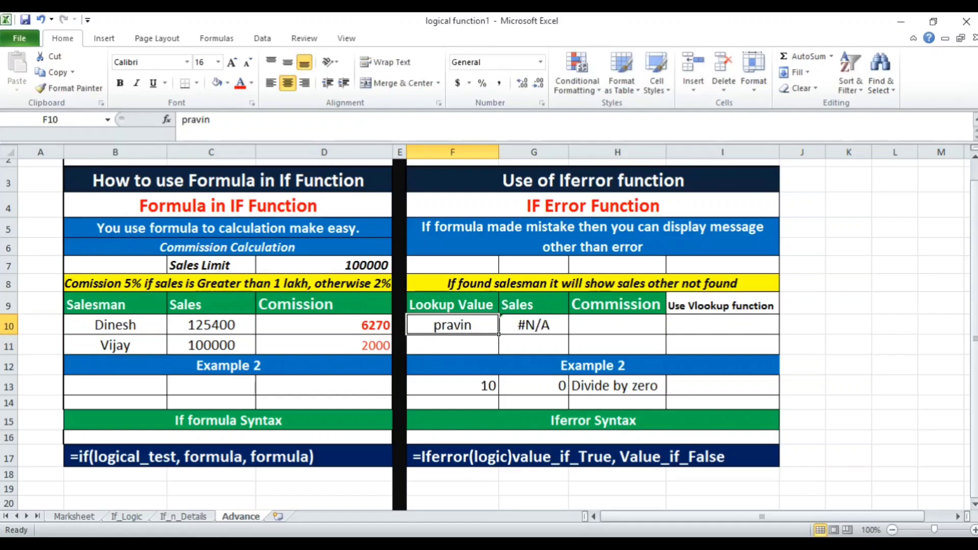
Step: Insert the IFERROR function with its opening parenthesis in front of the VLOOKUP in the G10 formula
left_click(534, 325)
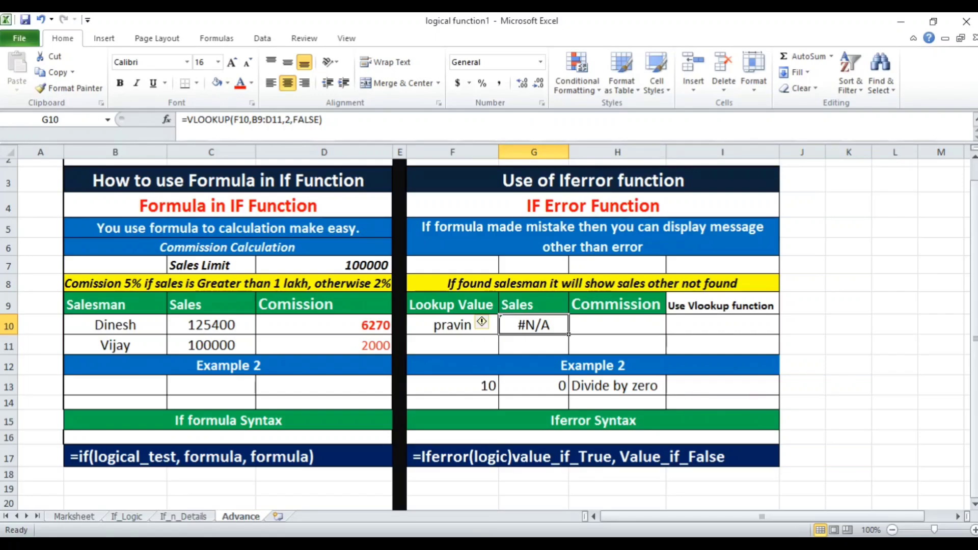
key("F2")
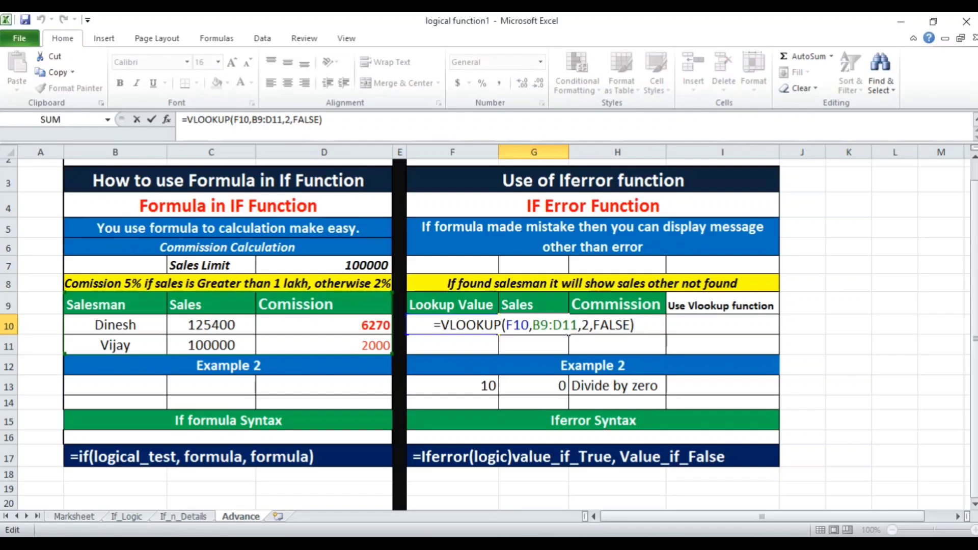
key("Home")
key("Right")
type("iferro")
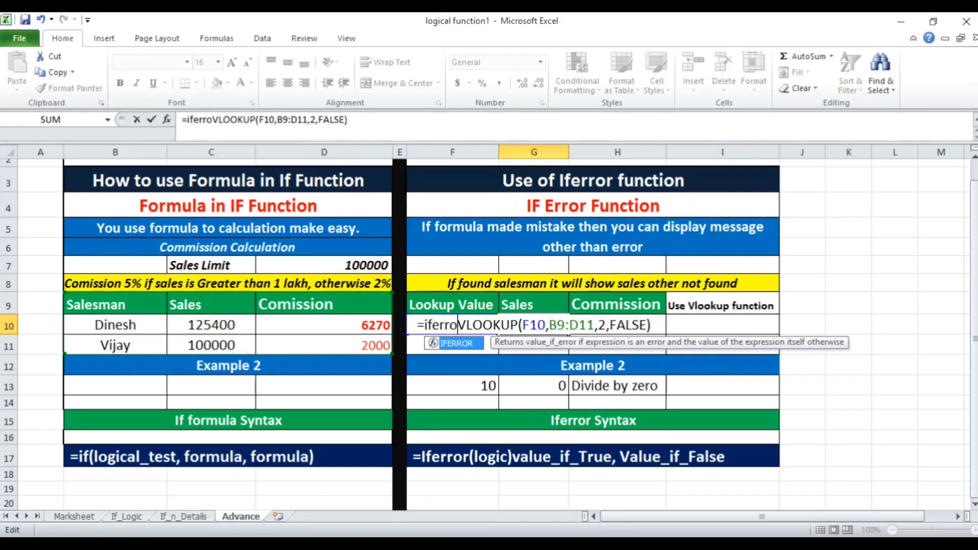
type("r(")
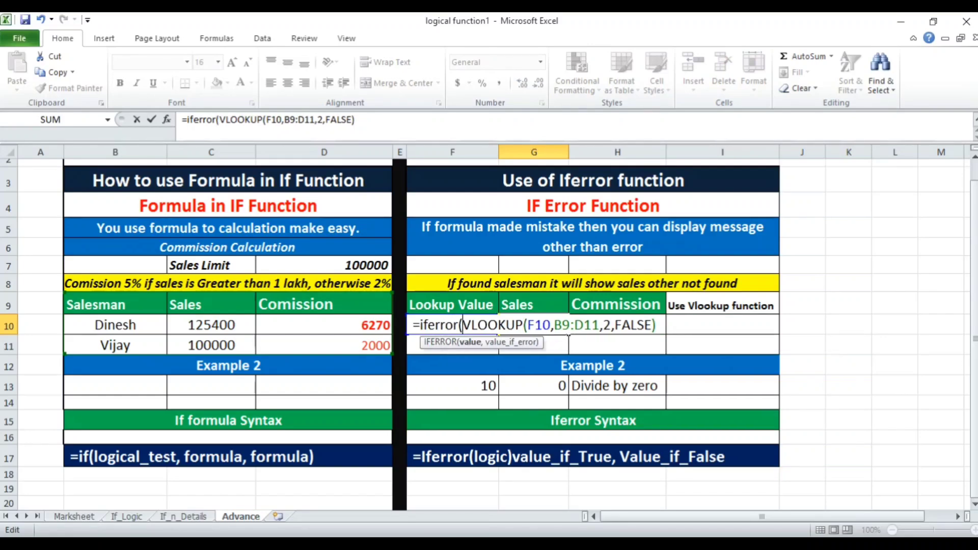
Step: Complete the G10 IFERROR formula with "Not Found" as the value returned on error
key("End")
type(",")
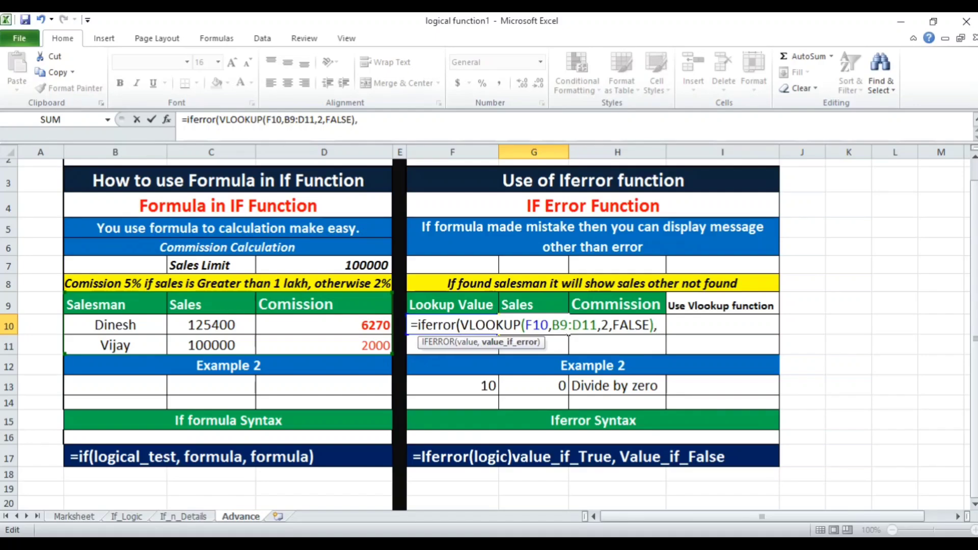
type("\"N")
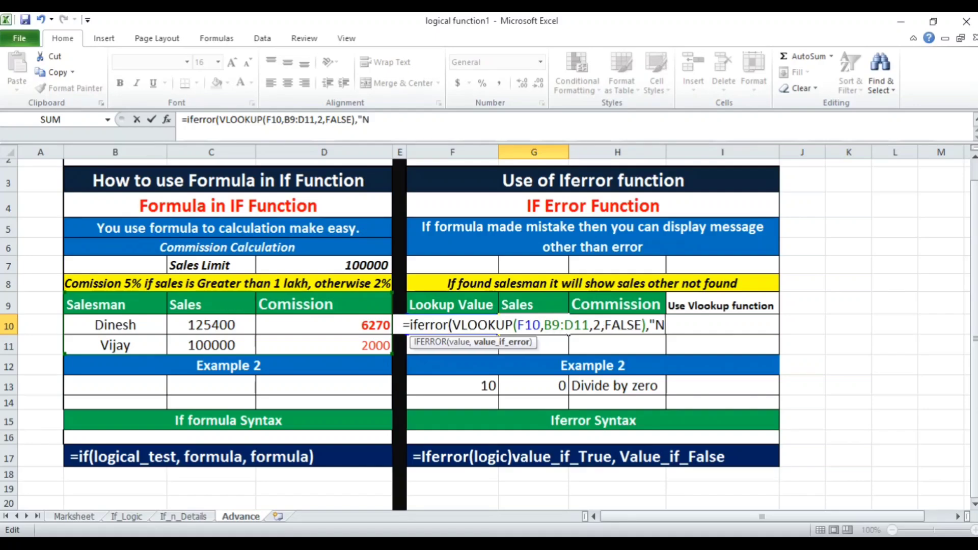
type("ot Fo")
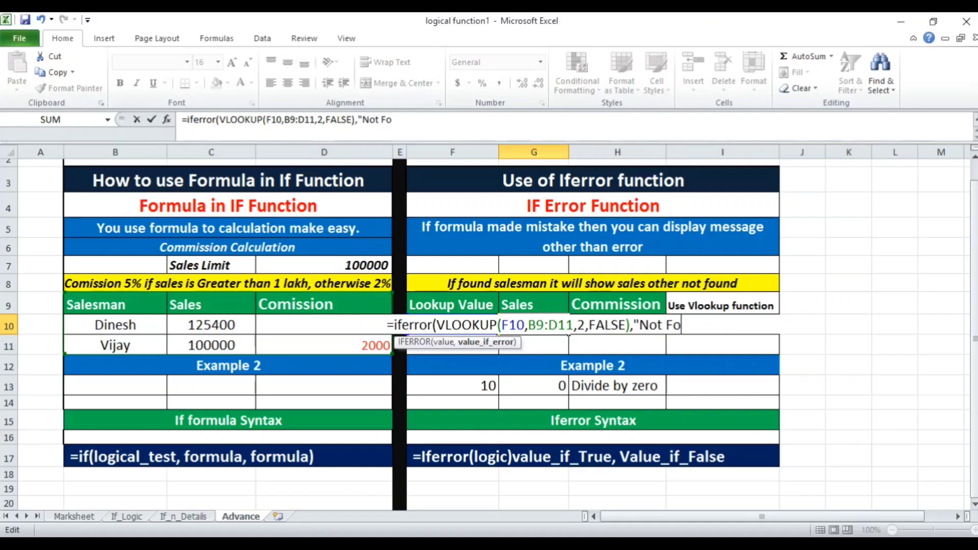
type("und\")")
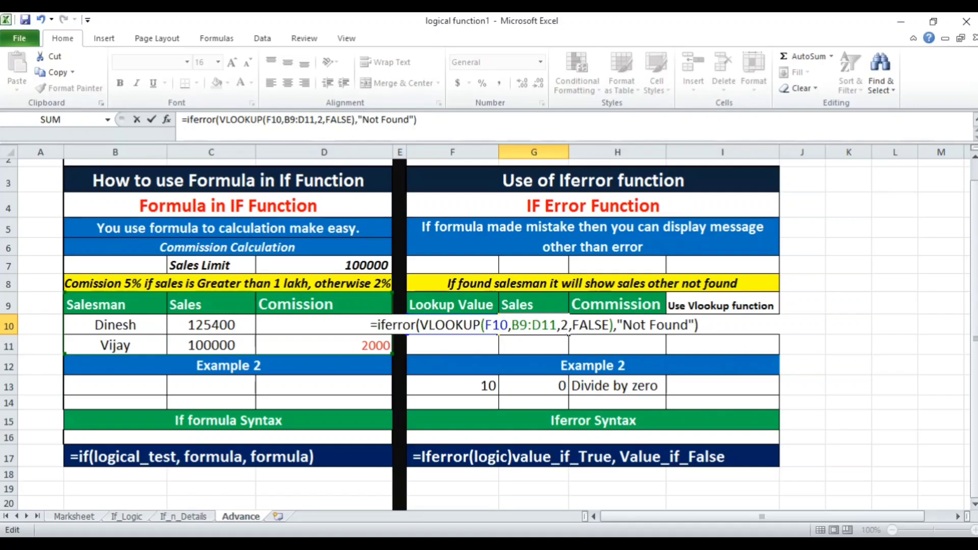
key("Return")
key("Up")
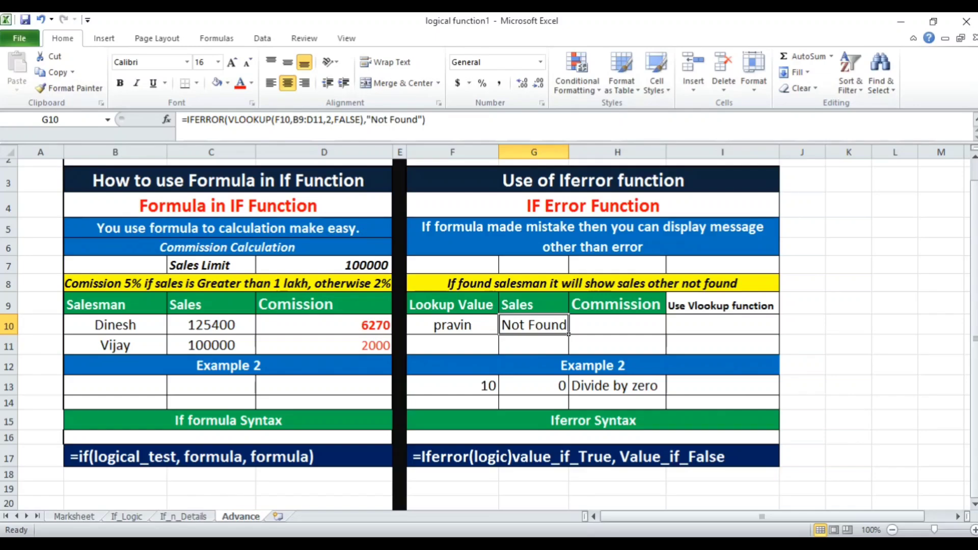
Step: Replace the F10 lookup value with another name missing from the table to test the IFERROR formula
key("Left")
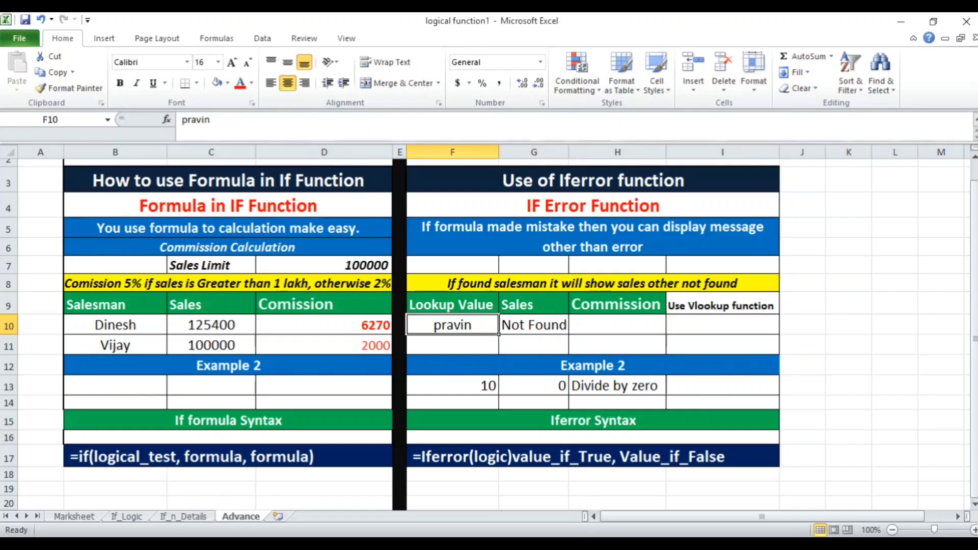
type("disha")
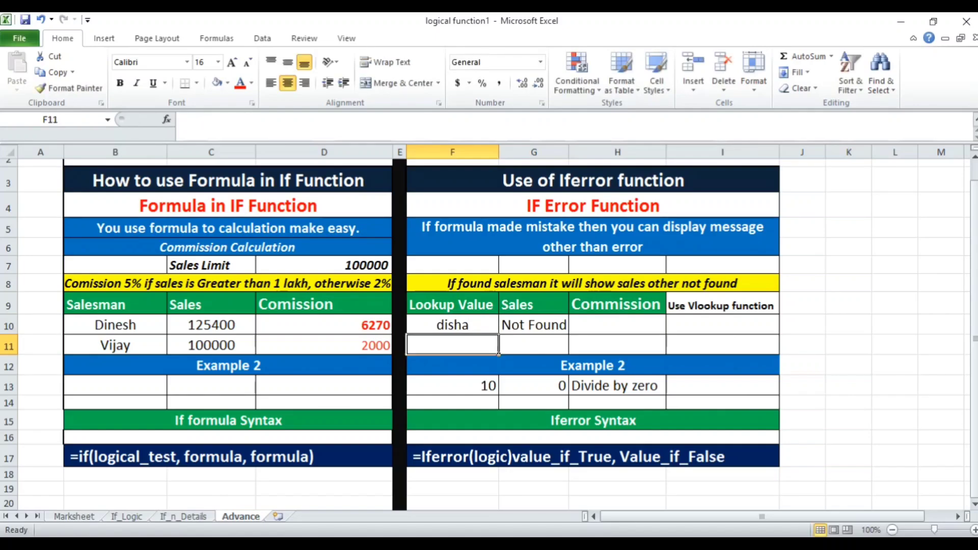
key("Return")
key("Up")
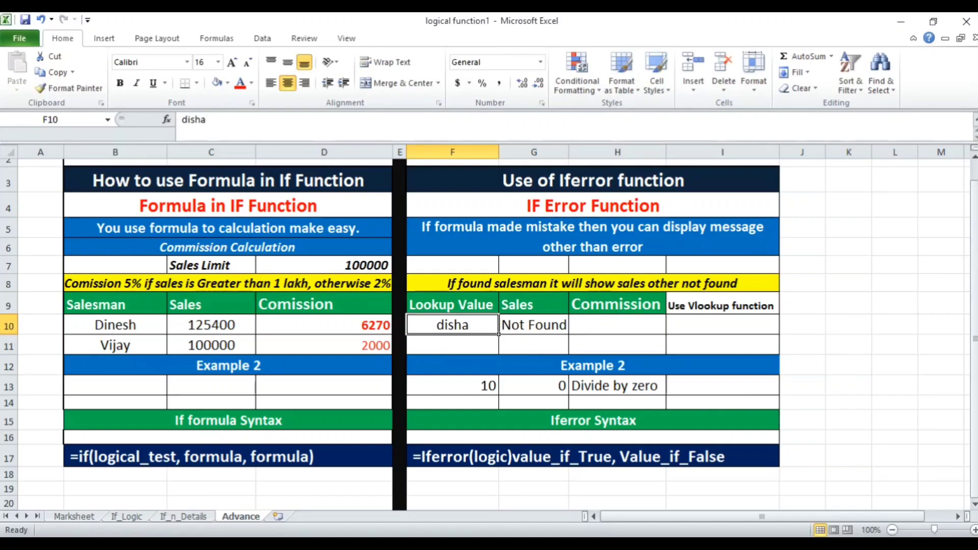
Step: Enter the first listed salesman's name in F10 to test the IFERROR formula with a matching lookup
type("dinesh")
key("Return")
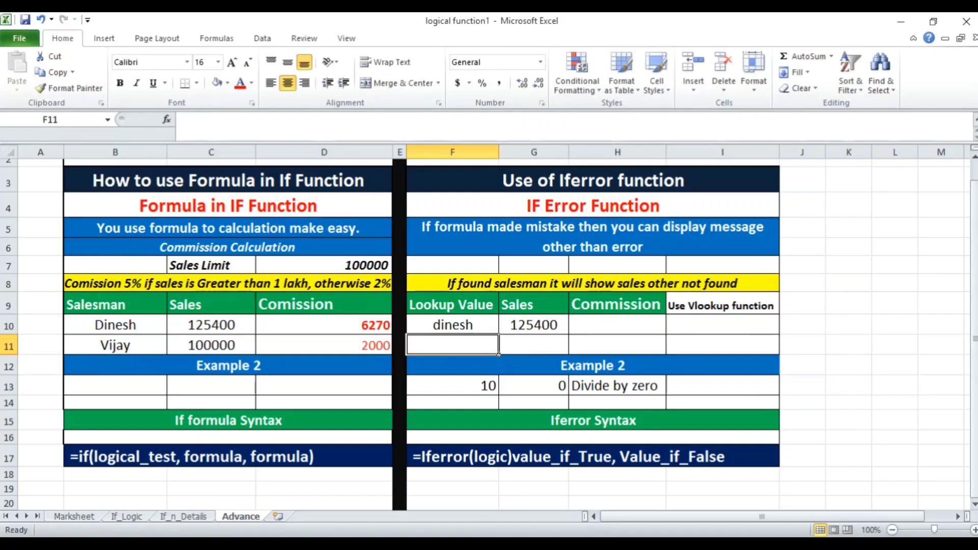
key("Up")
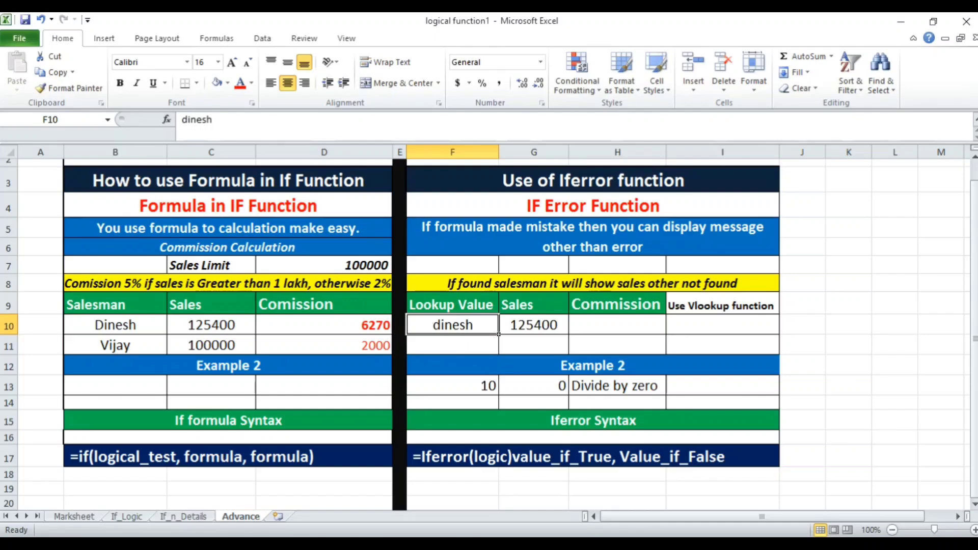
Step: Replace the F10 lookup value with a different unlisted salesman's name and select the G10 result
type("prakash")
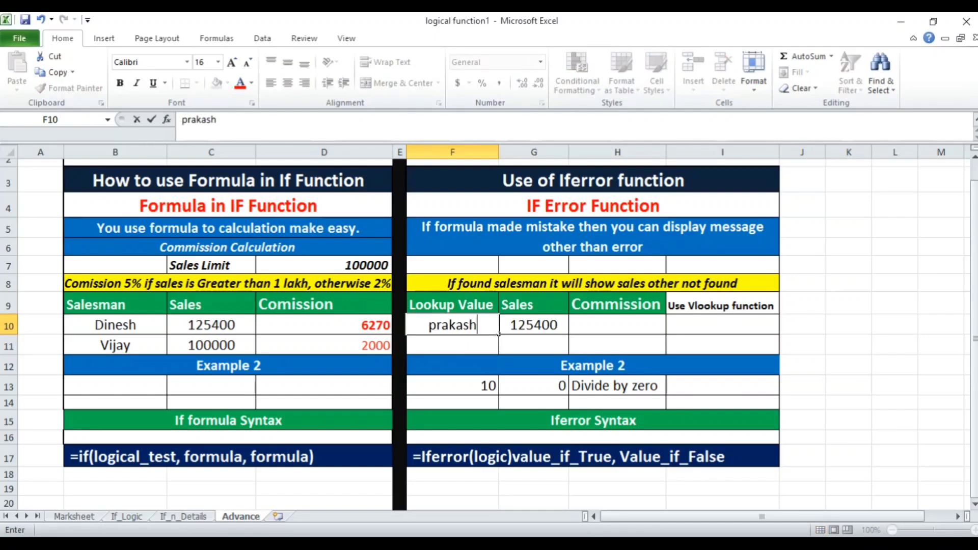
key("Return")
key("Up")
key("Right")
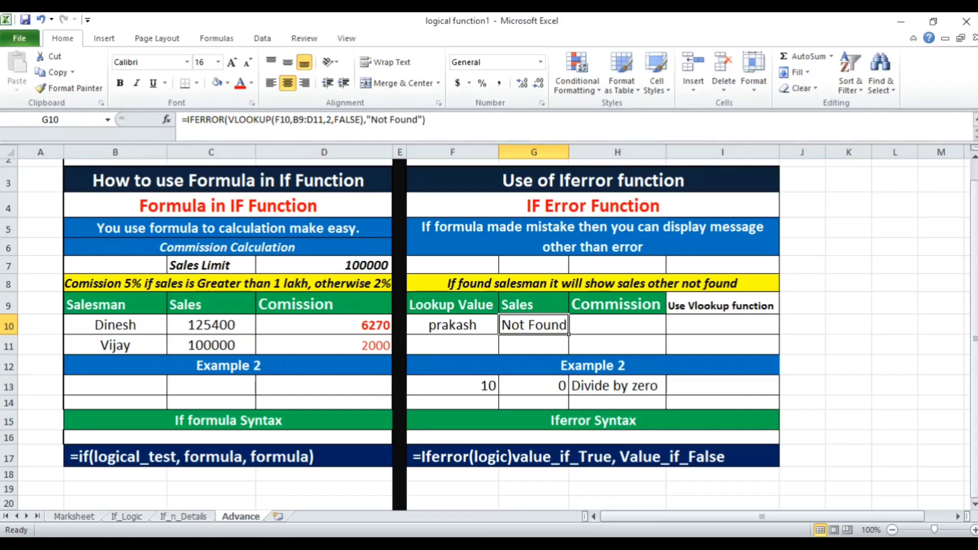
Step: Set the divisor in G13 of the second IFERROR example to 5
key("Down")
key("Down")
key("Down")
key("Down")
key("Down")
key("Down")
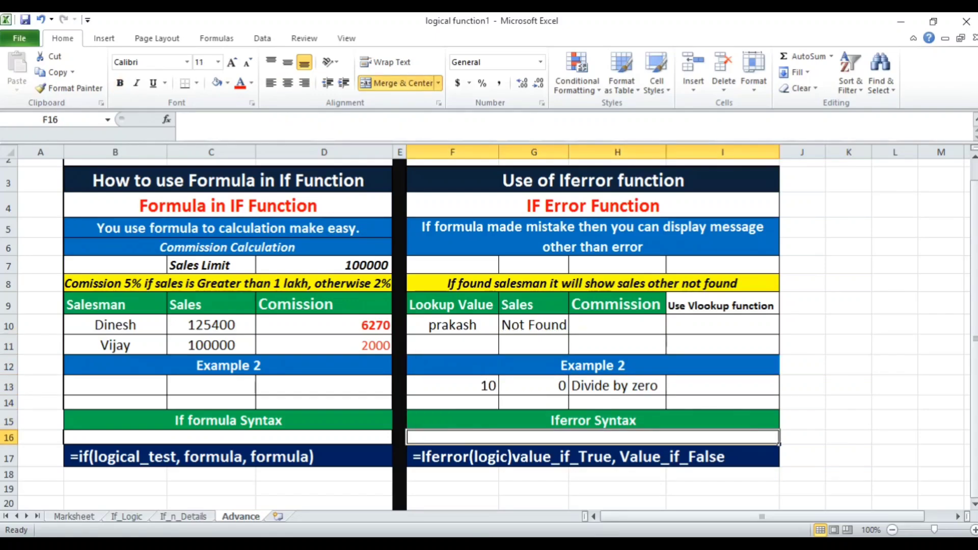
key("Up")
key("Up")
key("Up")
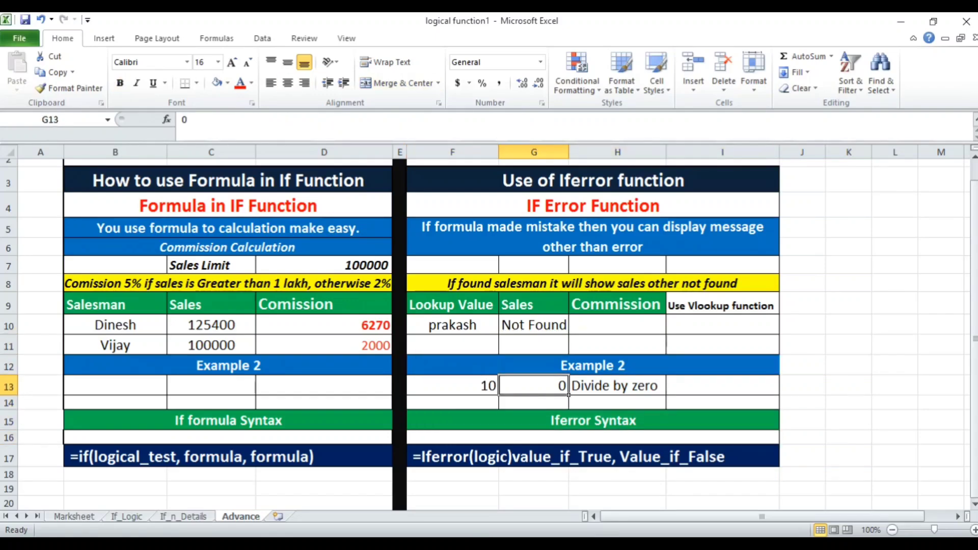
key("Right")
key("Left")
key("Left")
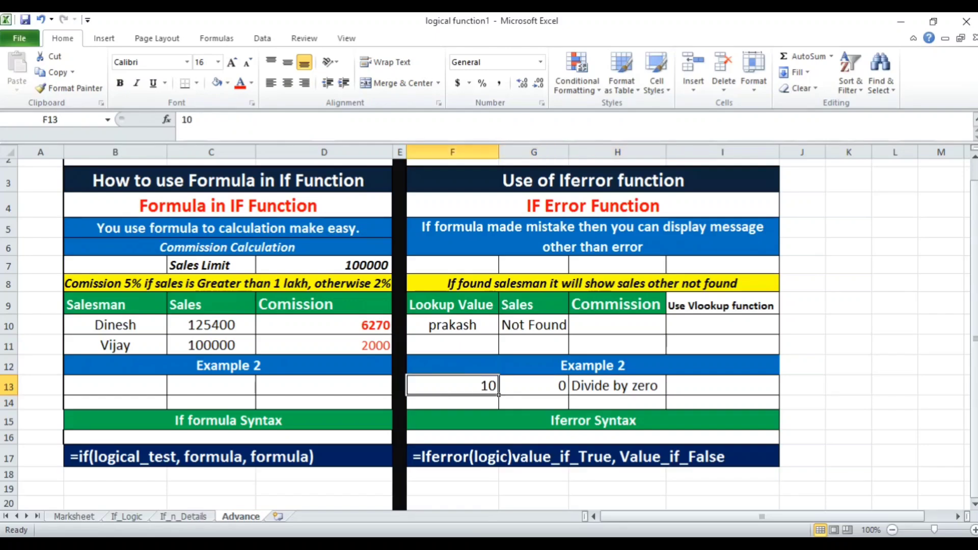
key("Right")
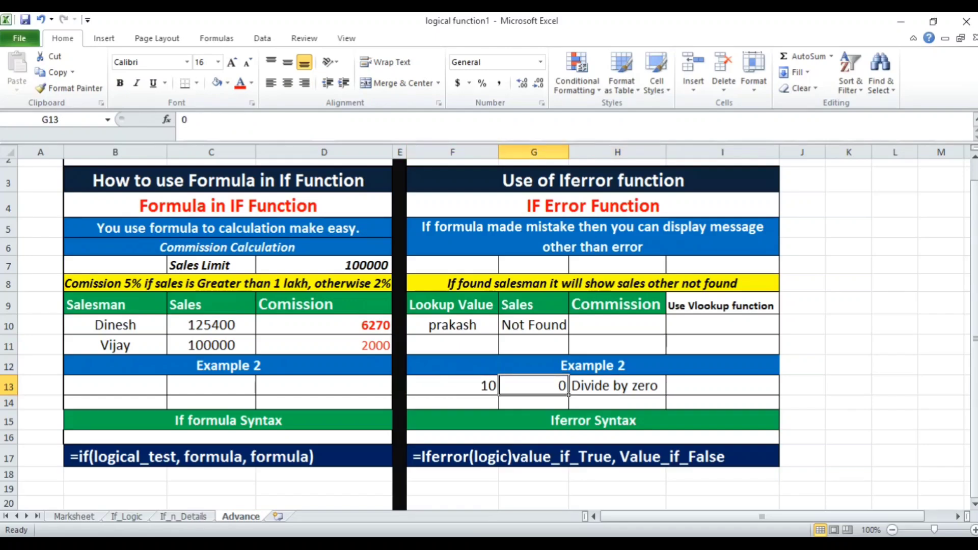
type("5")
key("Right")
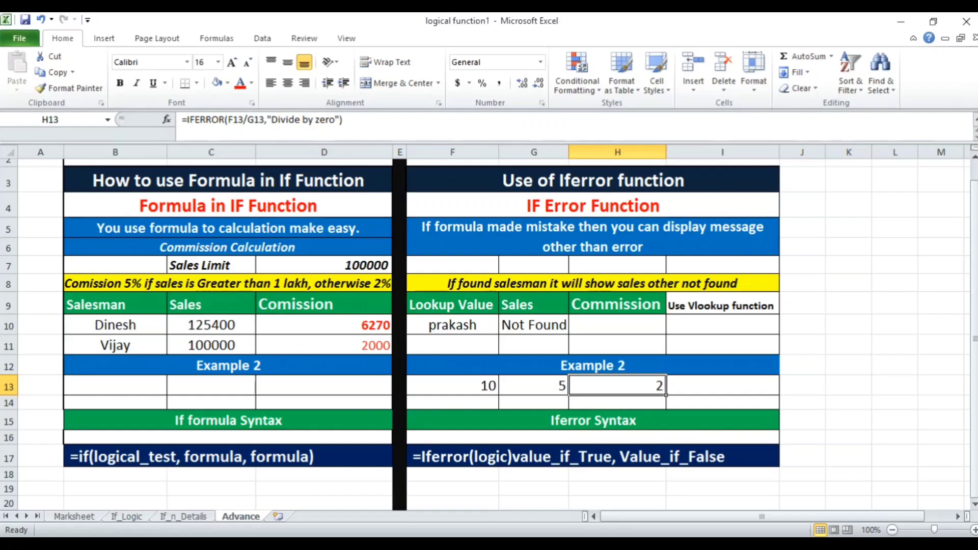
Step: Start a new IFERROR formula in H13 that divides F13 by G13
type("=i")
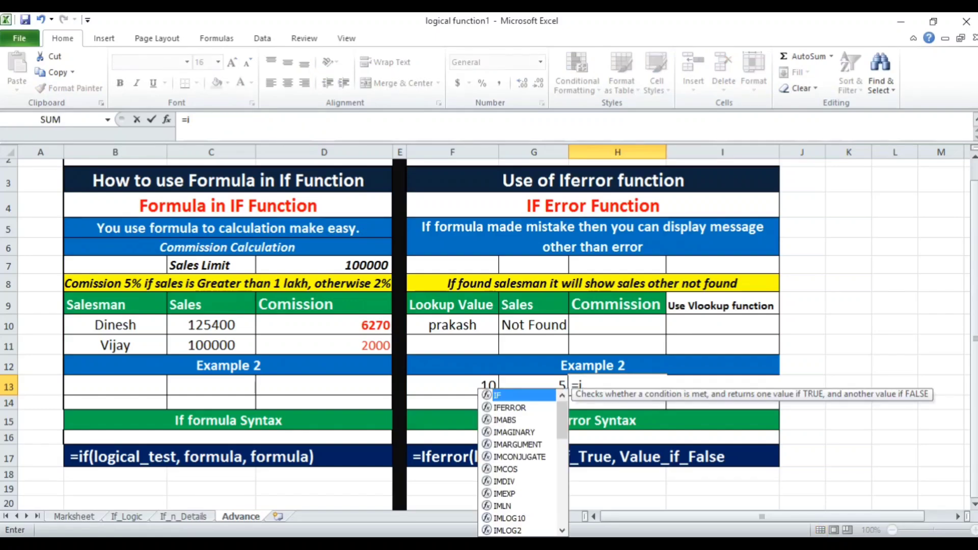
type("ferr")
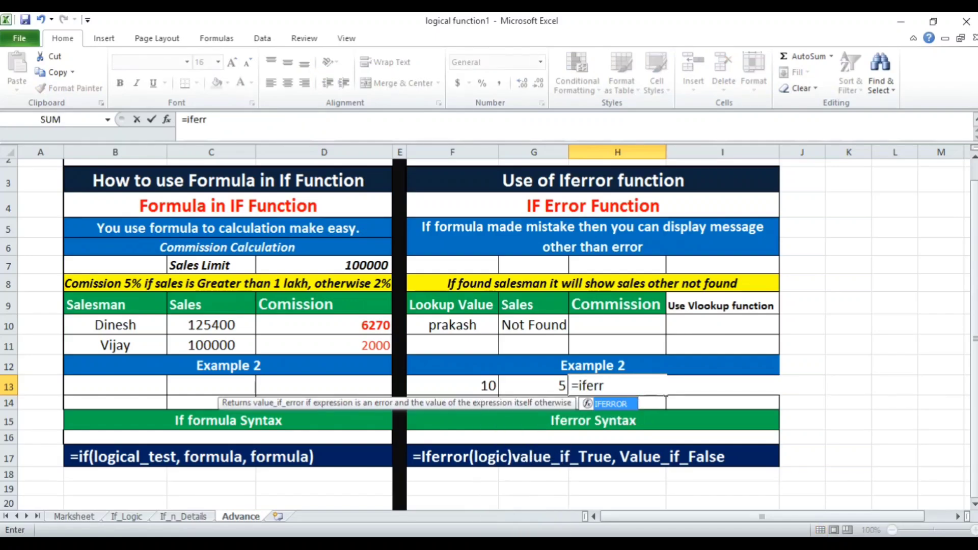
type("or(")
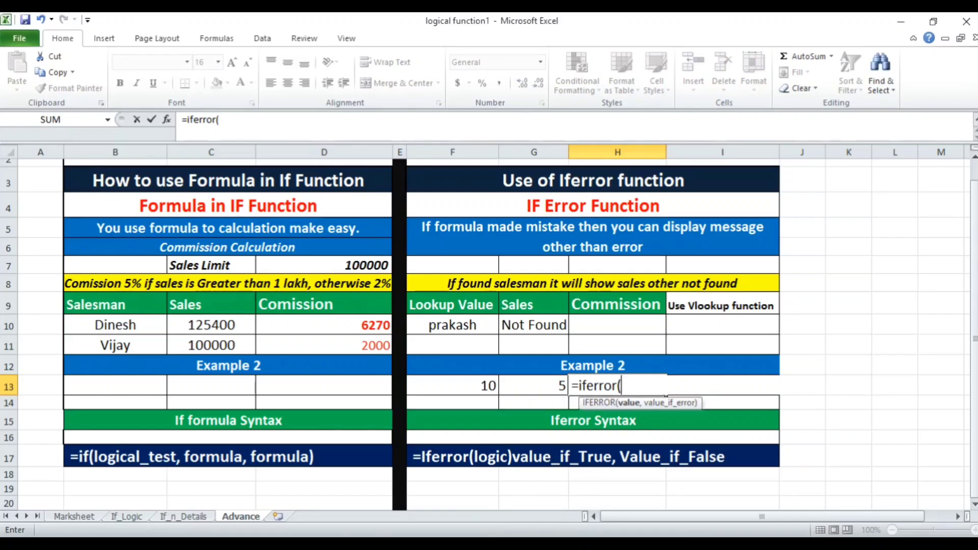
key("Left")
key("Left")
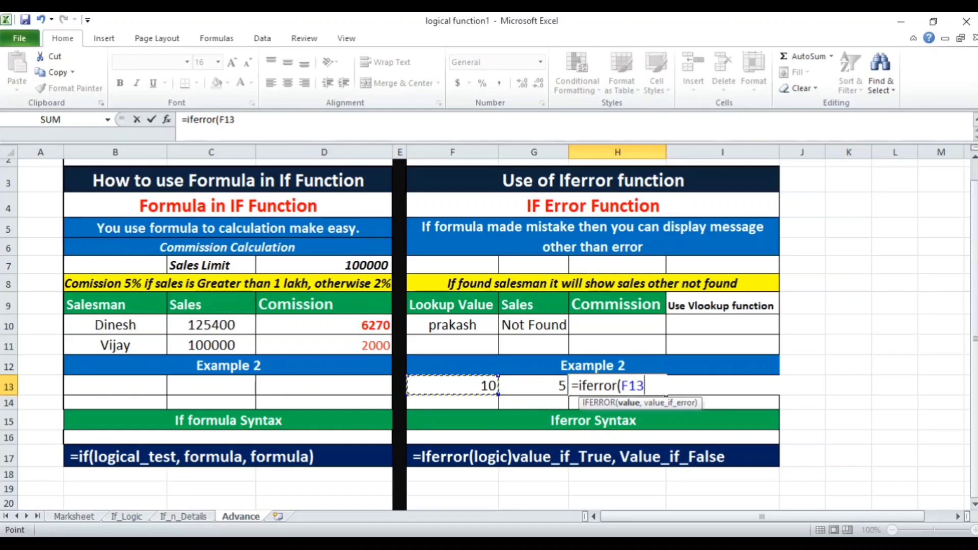
type("/")
key("Left")
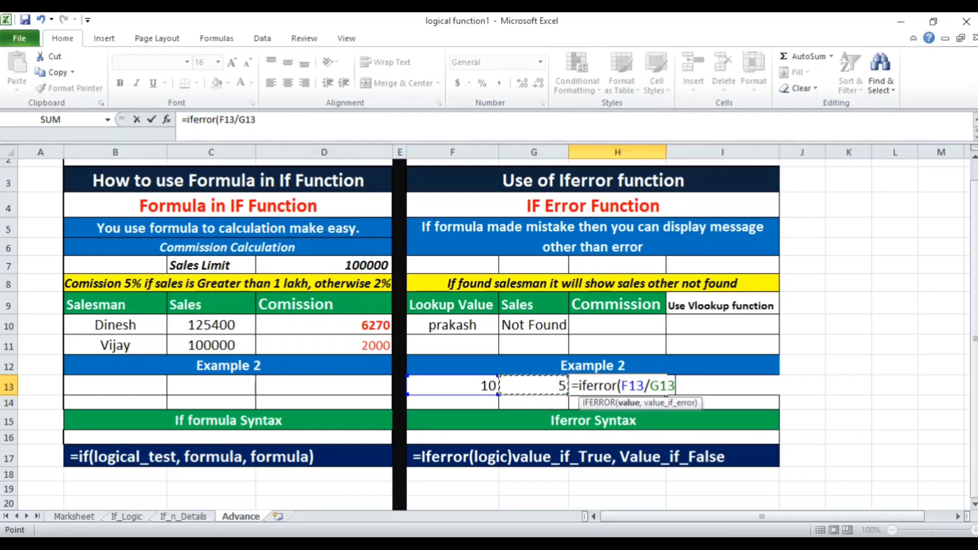
Step: Finish the H13 IFERROR formula with "Divide by zero" as the value returned on error
type(",")
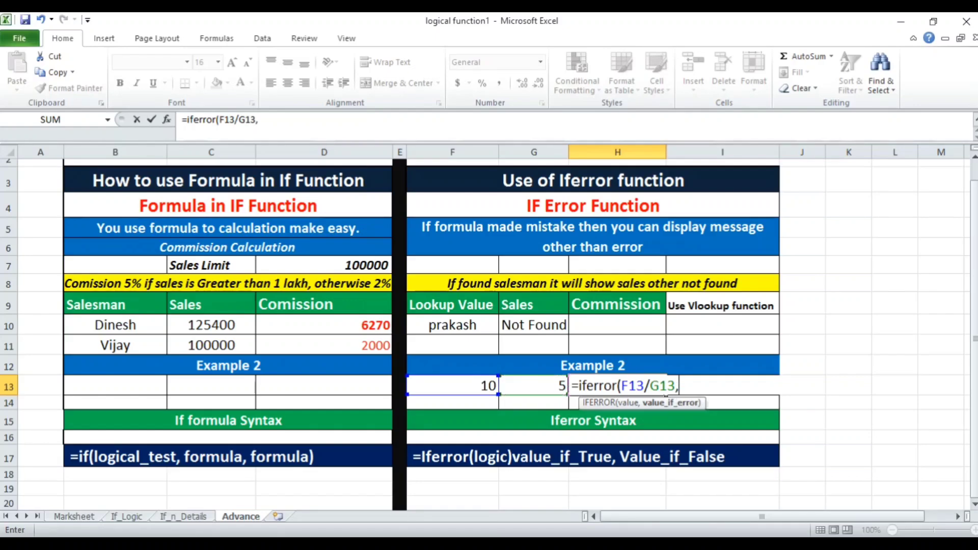
type("\"Divide")
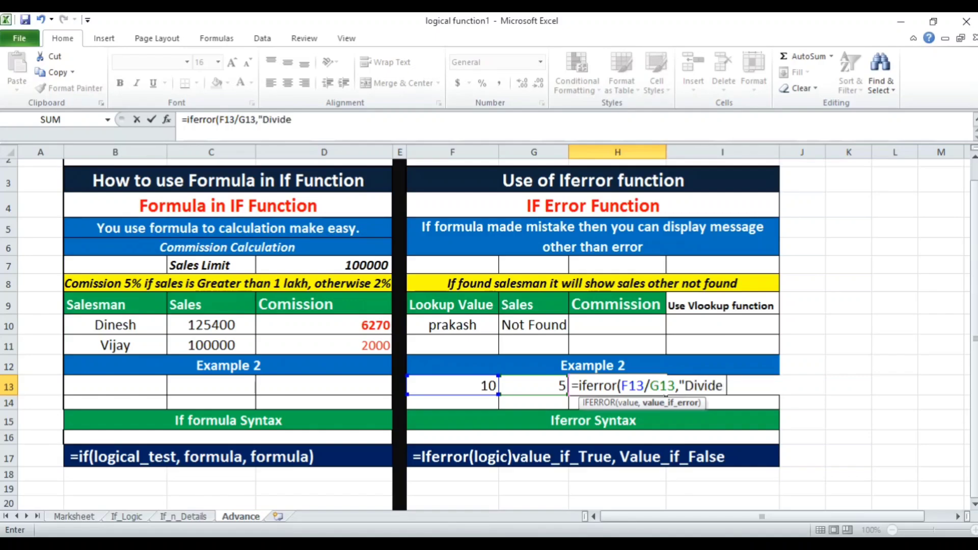
type(" by zero")
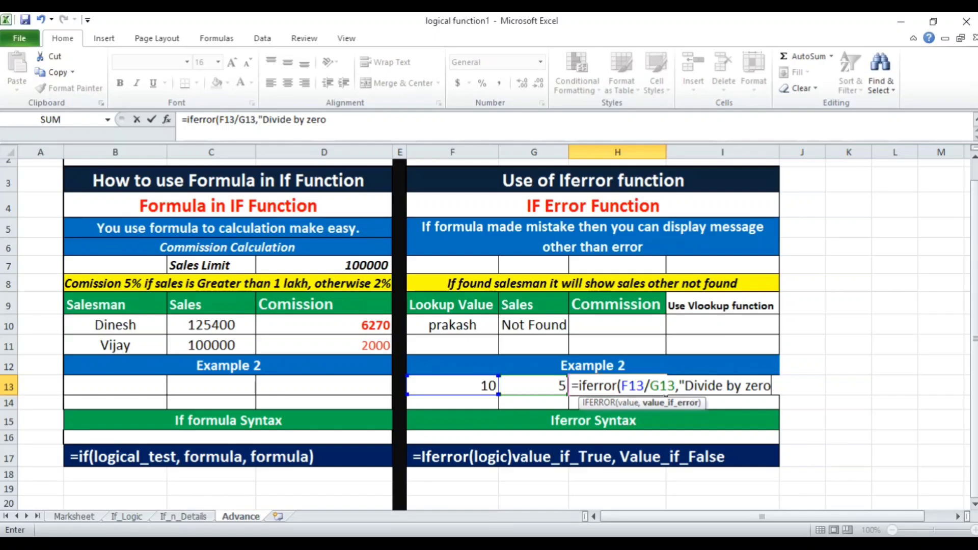
type("\"")
type(")")
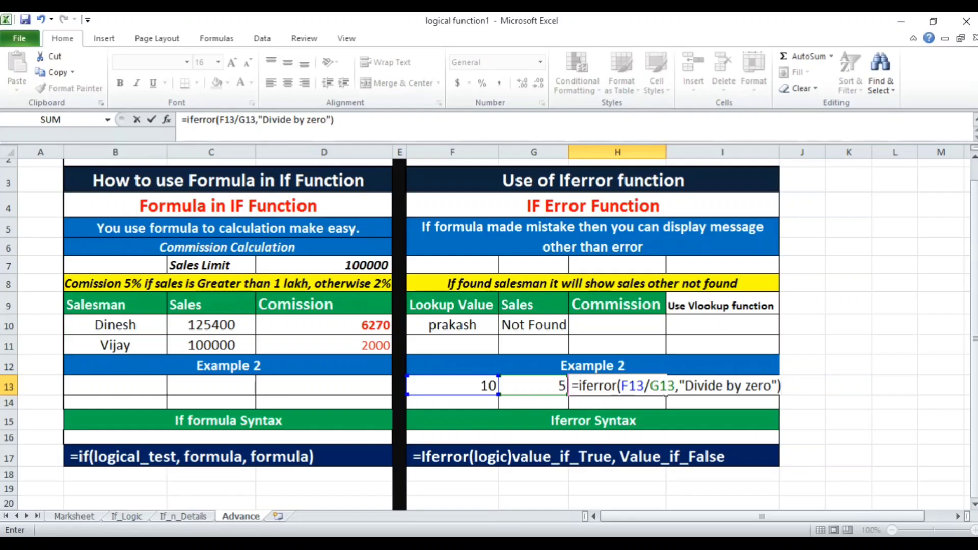
key("Return")
key("Up")
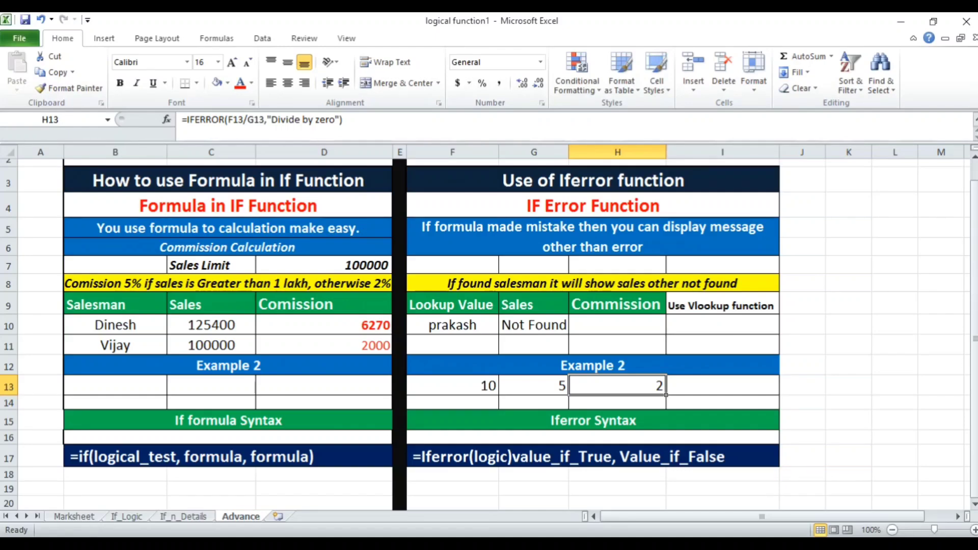
Step: Set the divisor in G13 to 0 to test the H13 formula's error message
key("Left")
type("0")
key("Return")
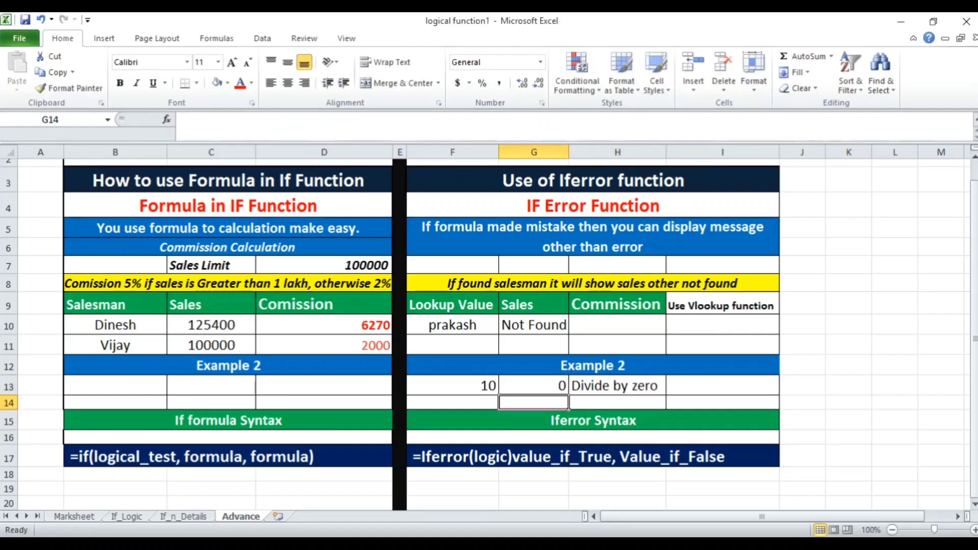
key("Up")
key("Right")
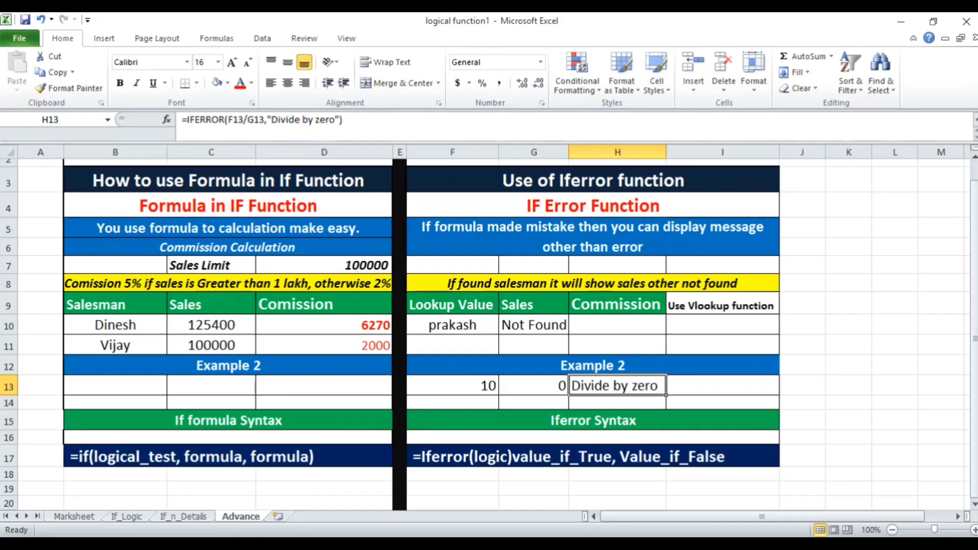
Step: Erase the whole IFERROR formula from H13 while keeping the cell open for editing
key("F2")
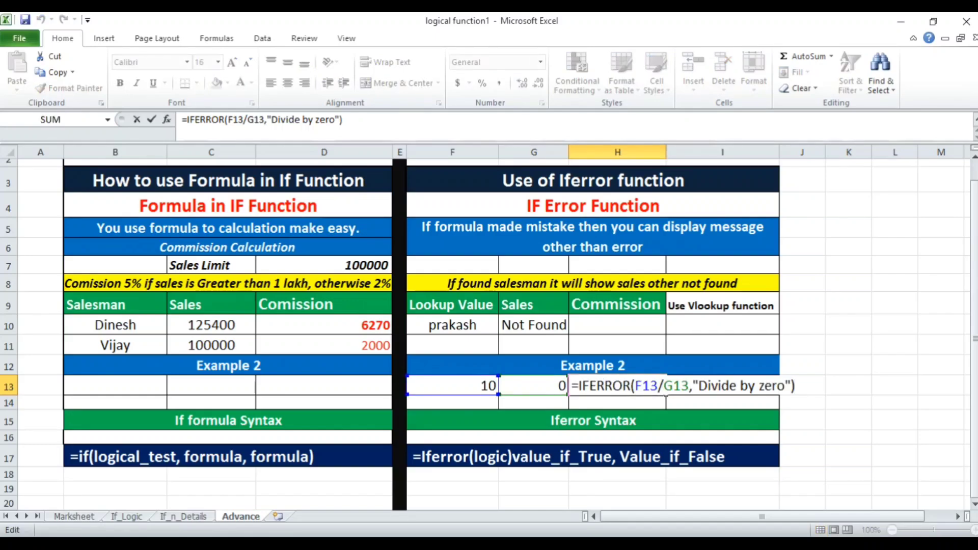
type("=if")
key("BackSpace")
key("BackSpace")
key("BackSpace")
key("BackSpace")
key("BackSpace")
key("BackSpace")
key("BackSpace")
key("BackSpace")
key("BackSpace")
key("BackSpace")
key("BackSpace")
key("BackSpace")
key("BackSpace")
key("BackSpace")
key("BackSpace")
key("BackSpace")
key("BackSpace")
key("BackSpace")
key("BackSpace")
key("BackSpace")
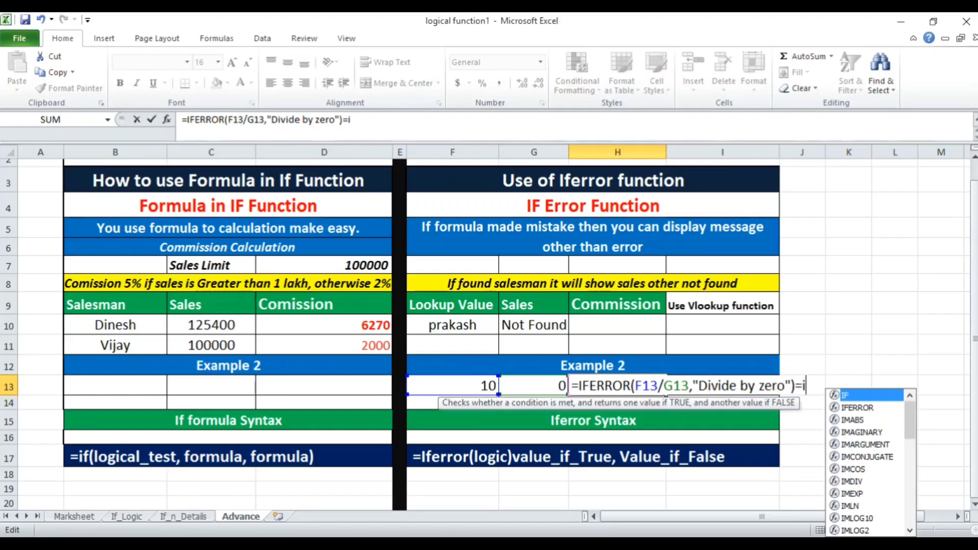
key("BackSpace")
key("BackSpace")
key("BackSpace")
key("BackSpace")
key("BackSpace")
key("BackSpace")
key("BackSpace")
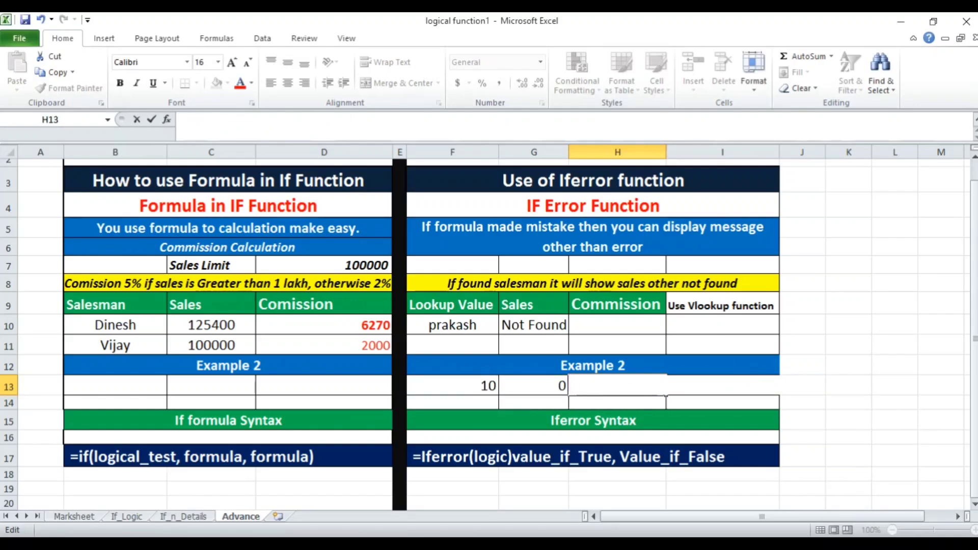
type("=if(")
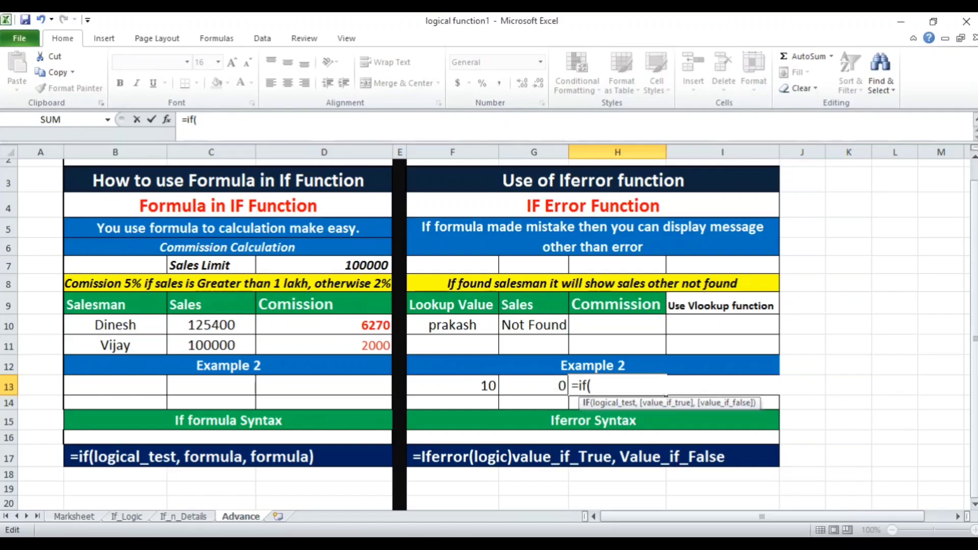
key("Home")
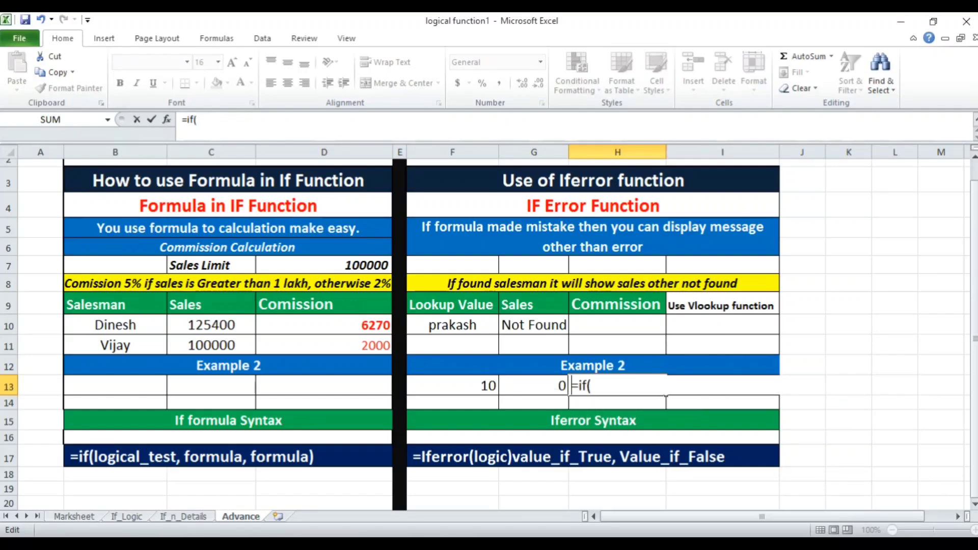
key("Delete")
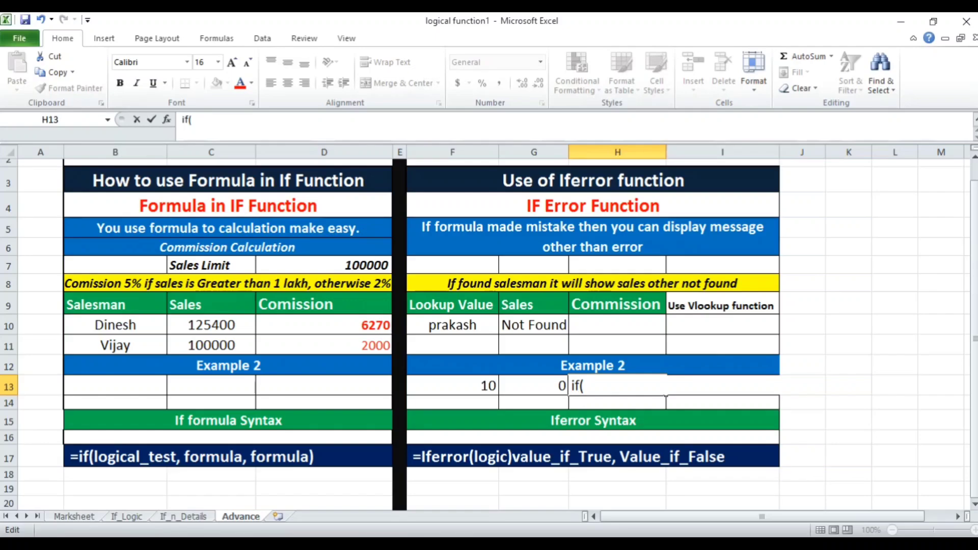
key("Right")
key("Right")
key("Right")
key("BackSpace")
key("BackSpace")
key("BackSpace")
Step: Start an IF formula in H13 with F13/G13 as its logical test
type("=f")
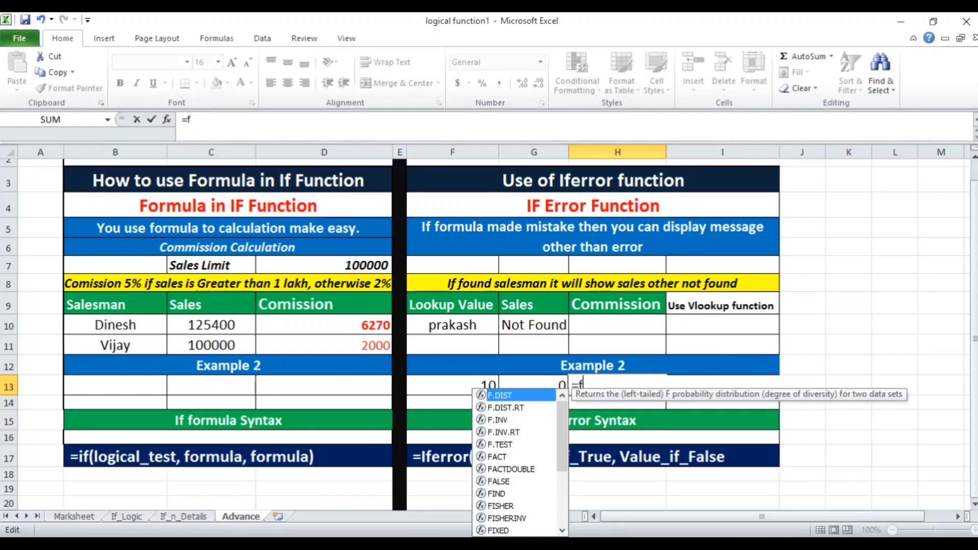
key("BackSpace")
type("if(")
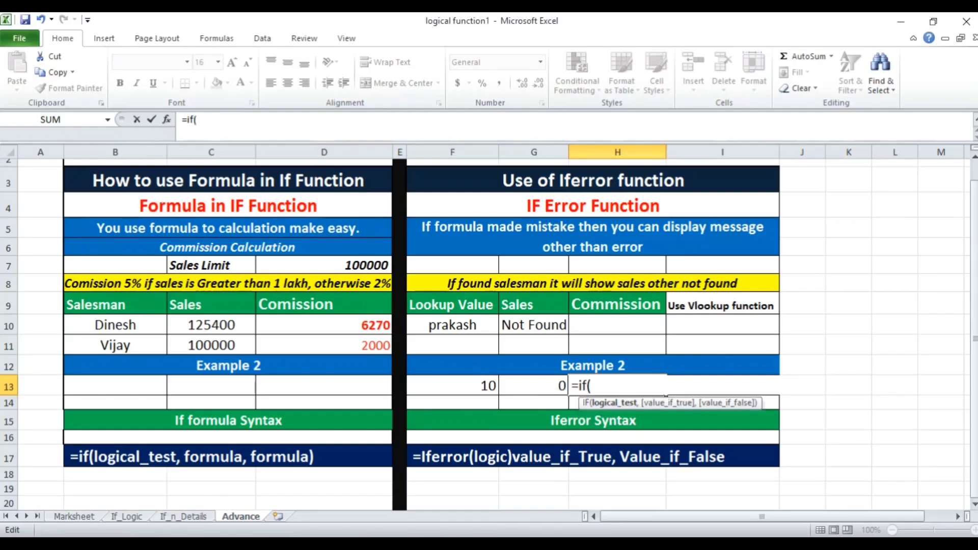
key("Left")
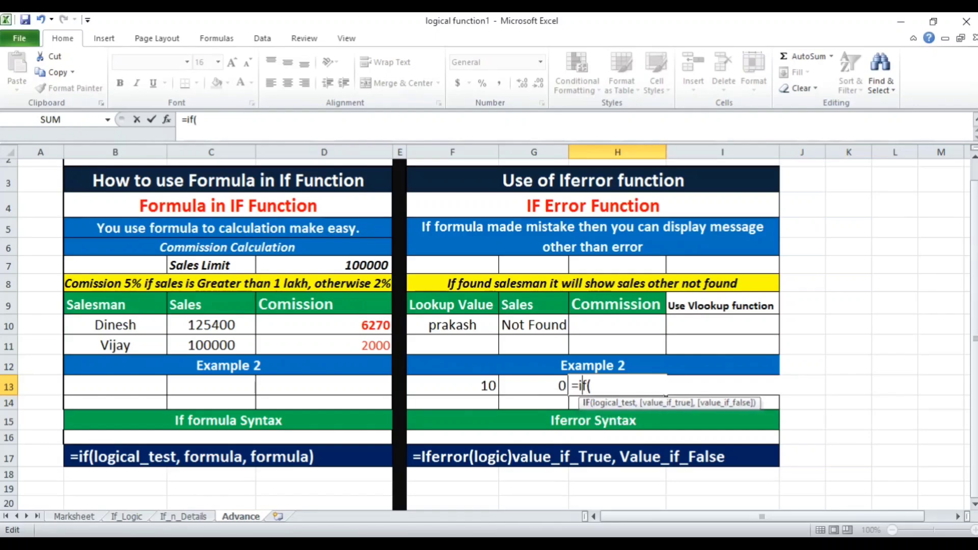
key("Right")
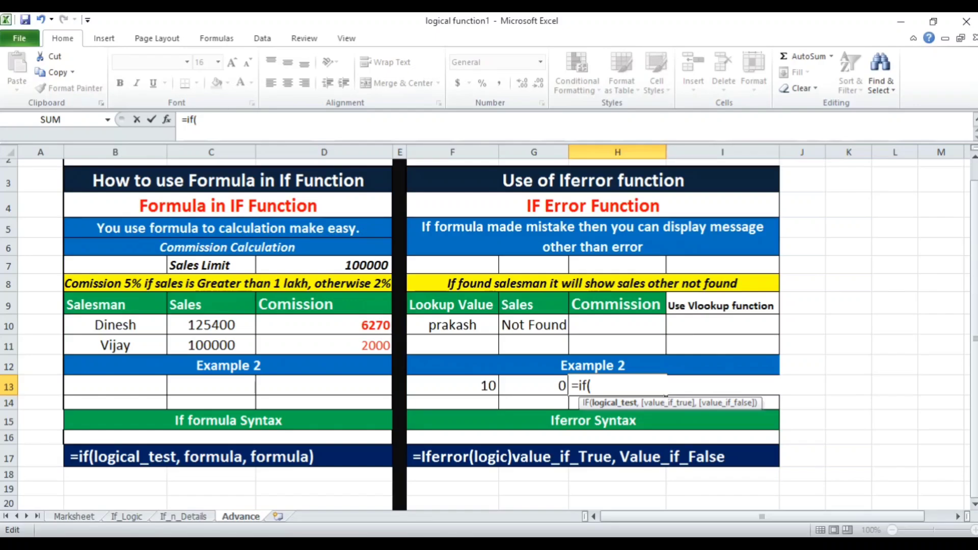
left_click(453, 385)
type("/")
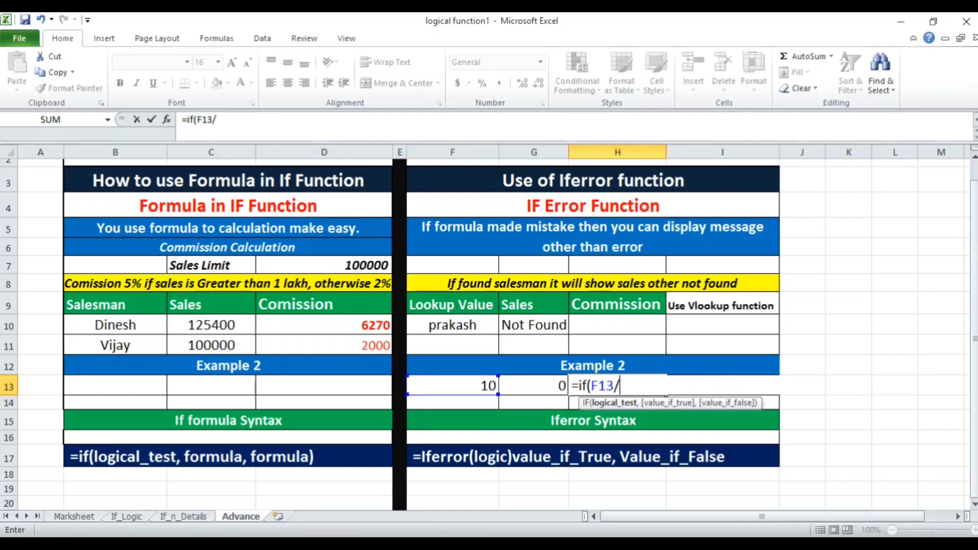
left_click(534, 385)
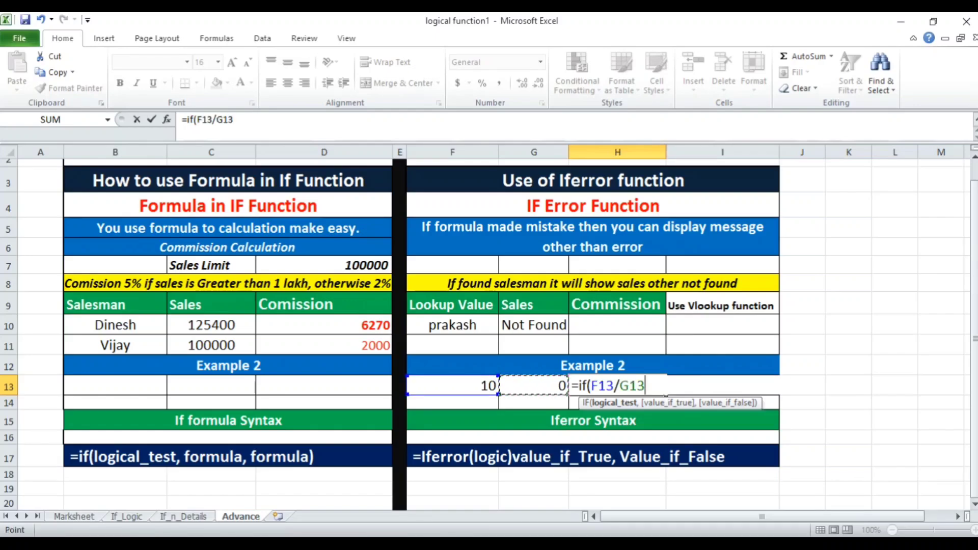
Step: Complete the H13 IF formula with "Yes" as the true value and "No" as the false value
type(",\"Y")
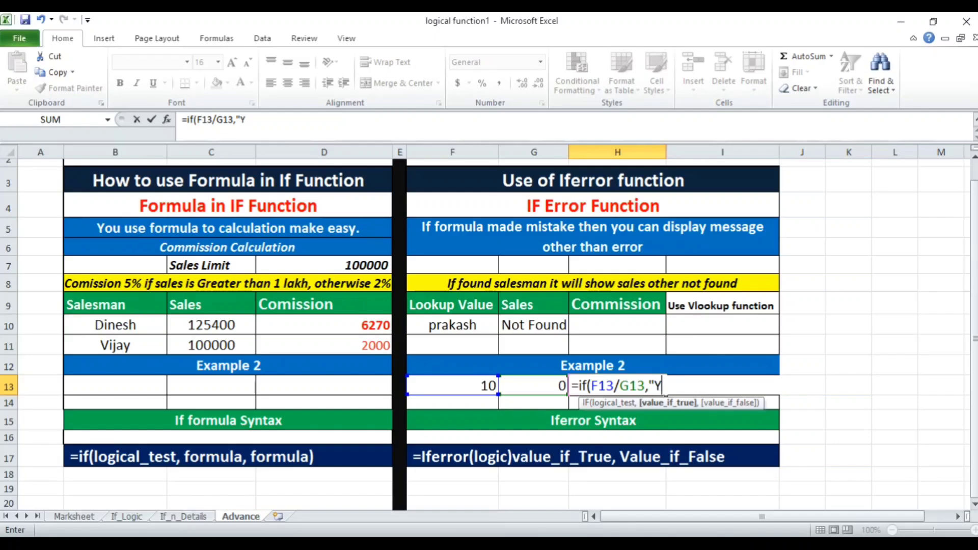
type("es\",")
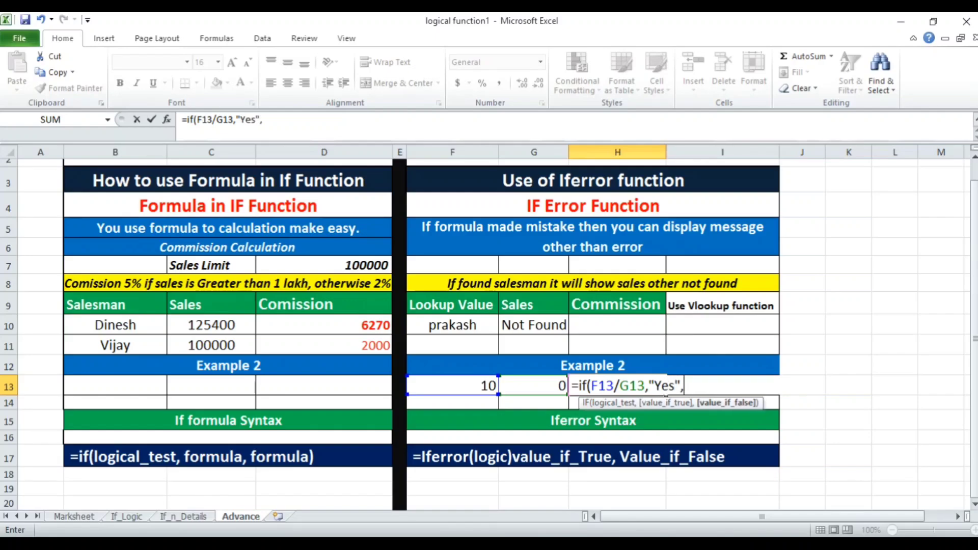
type("\"No\")")
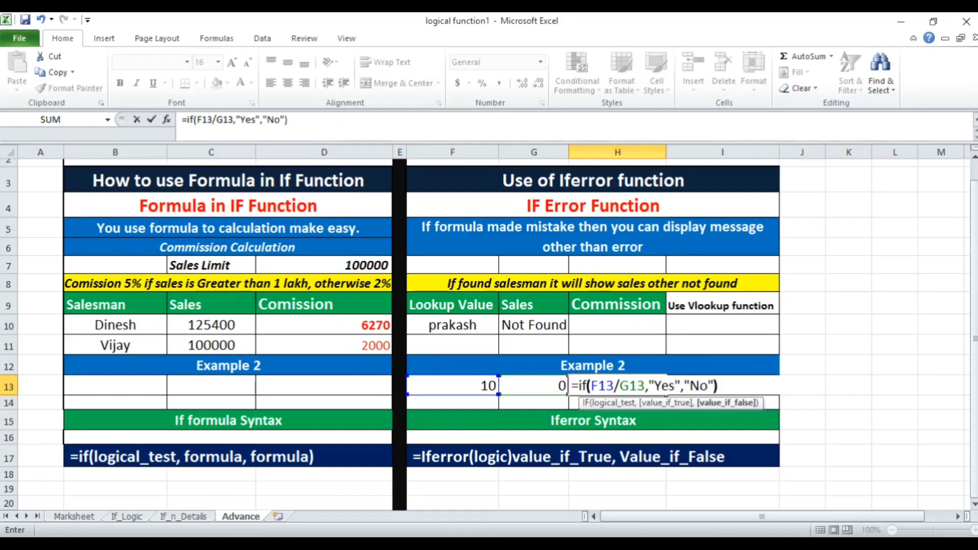
key("Return")
left_click(618, 386)
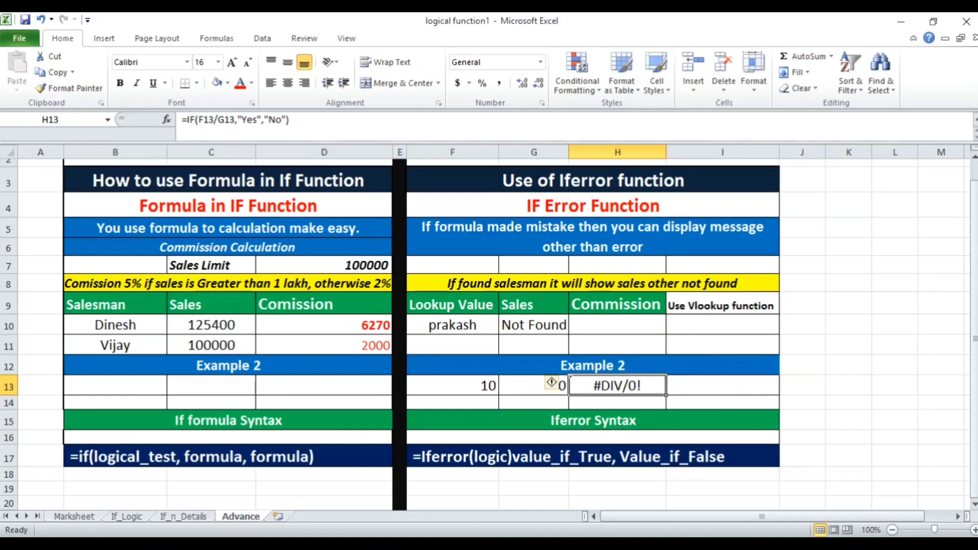
Step: Set the divisor in G13 to 5 and check the result of the IF formula in H13
left_click(533, 386)
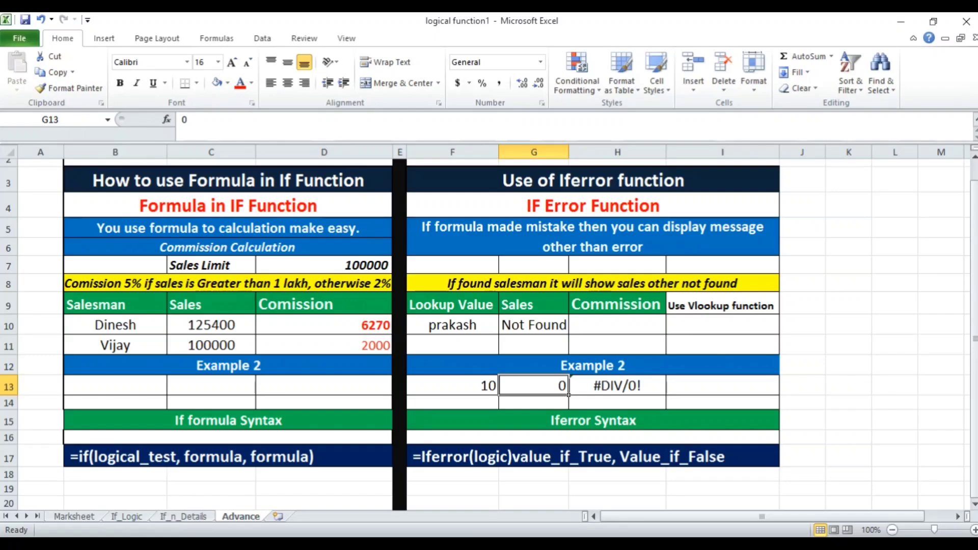
type("5")
key("Return")
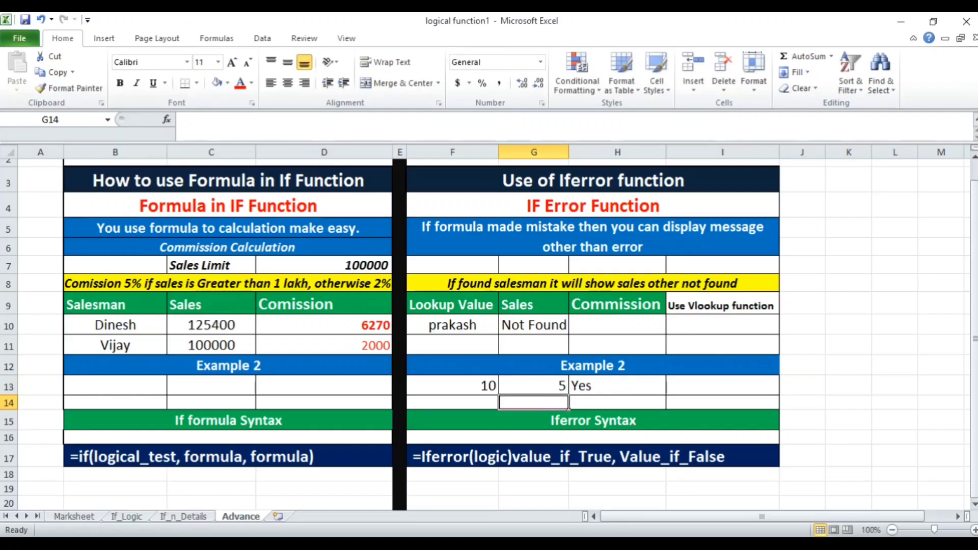
left_click(533, 386)
left_click(618, 386)
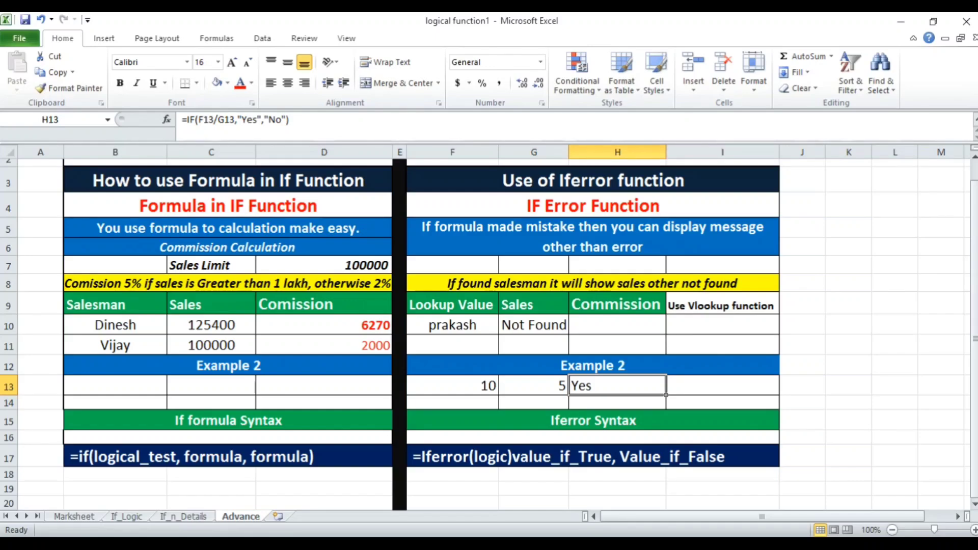
Step: Review the commission formula in D10 and, on the If_Logic sheet, the IF formula in G10 and the IF syntax in E19
left_click(617, 325)
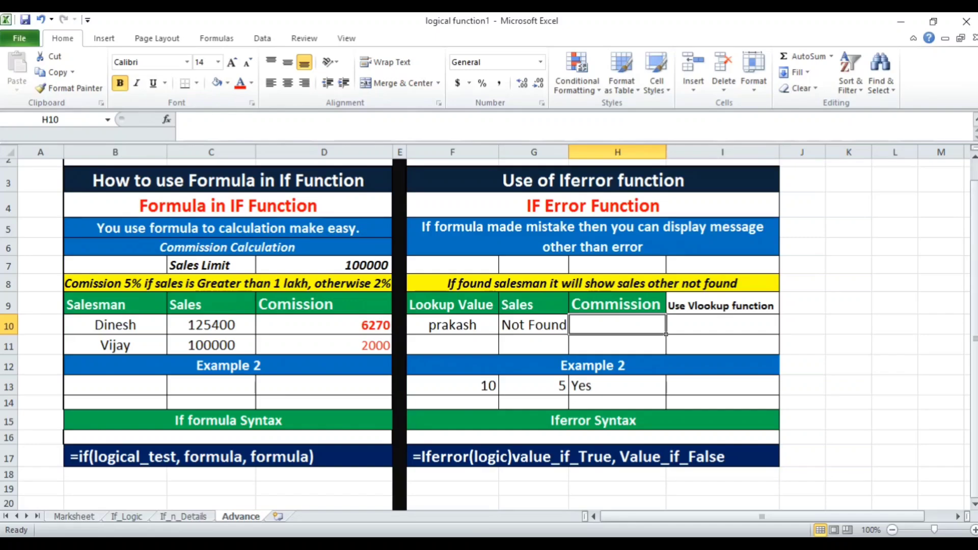
key("Left")
key("Left")
key("Left")
key("Left")
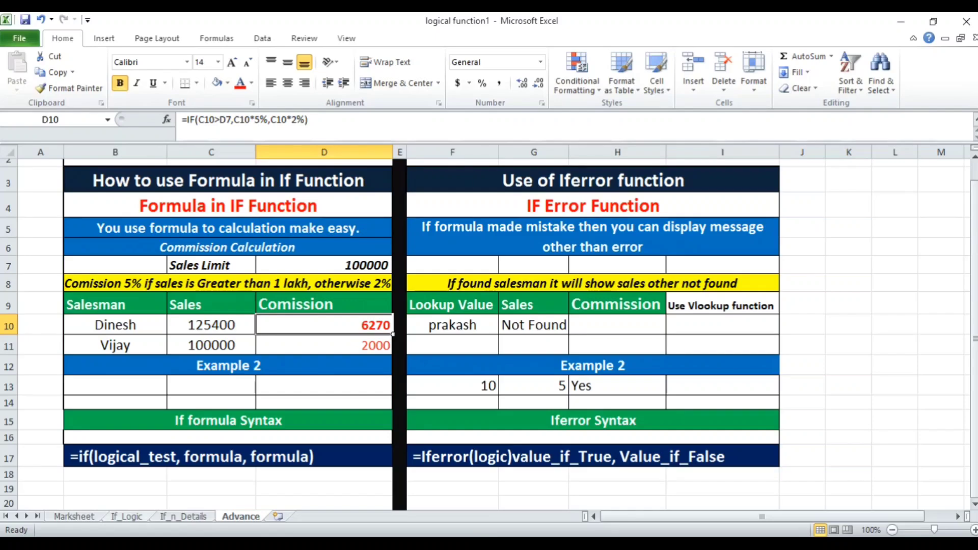
key("ctrl+Page_Up")
key("ctrl+Page_Up")
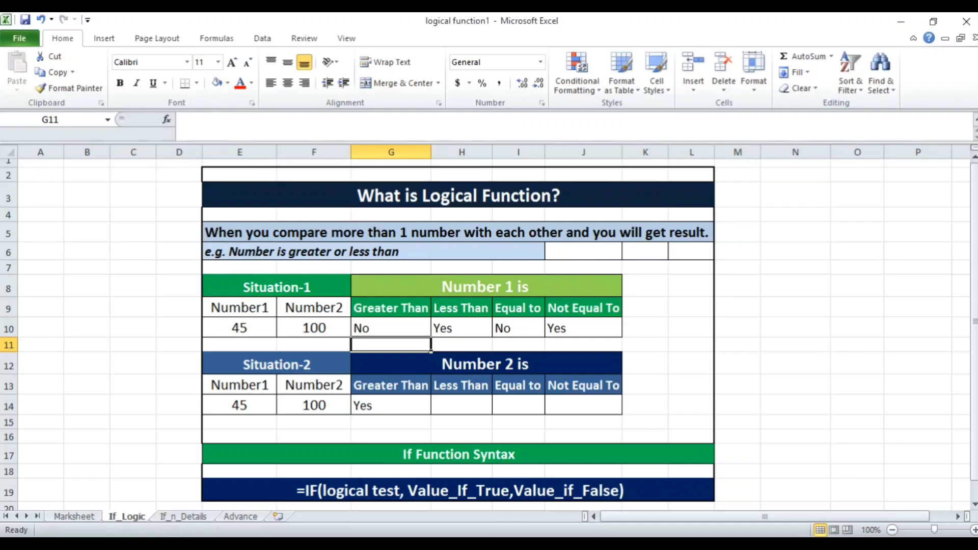
left_click(391, 328)
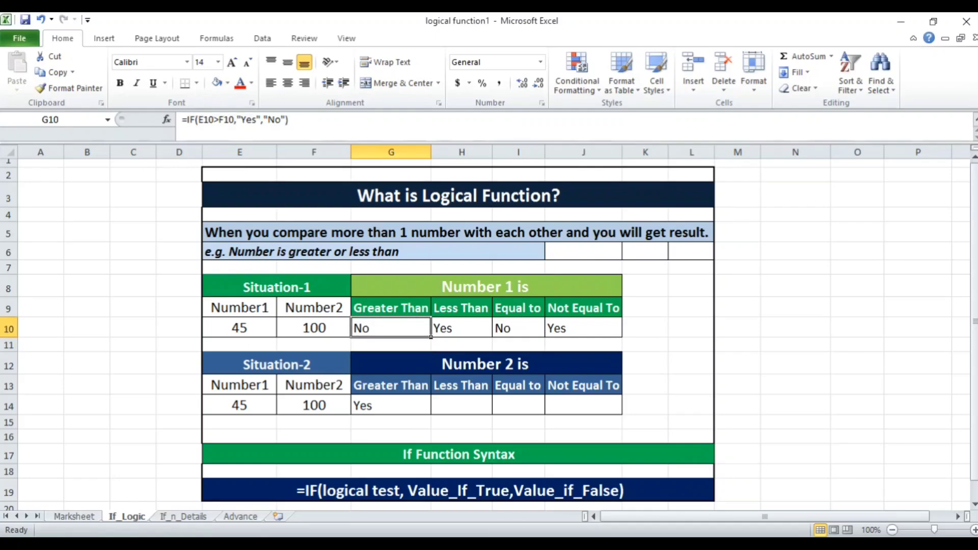
key("F2")
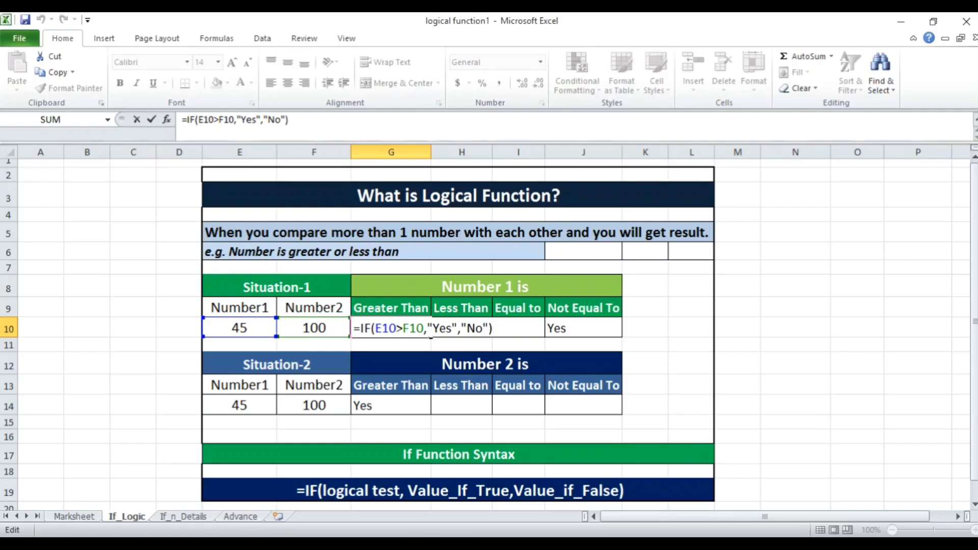
key("Return")
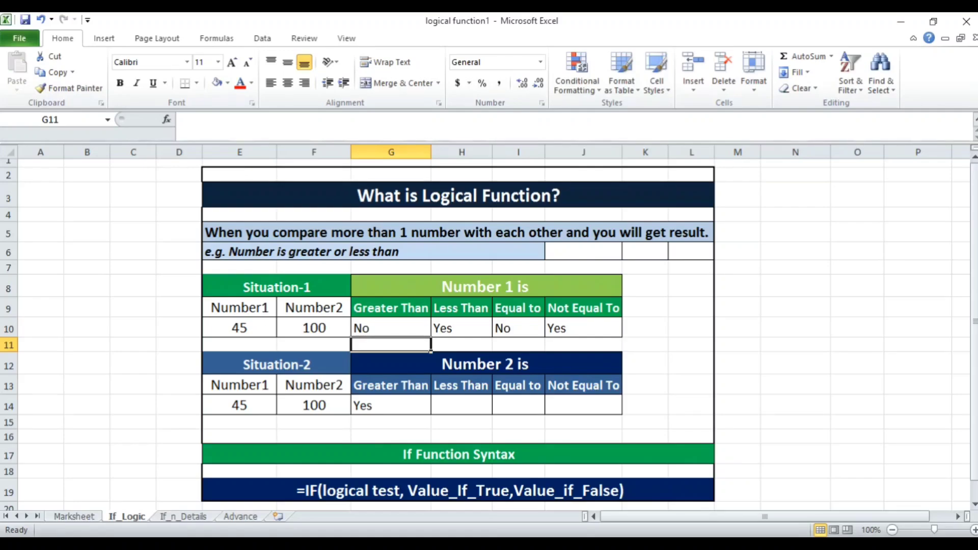
left_click(459, 490)
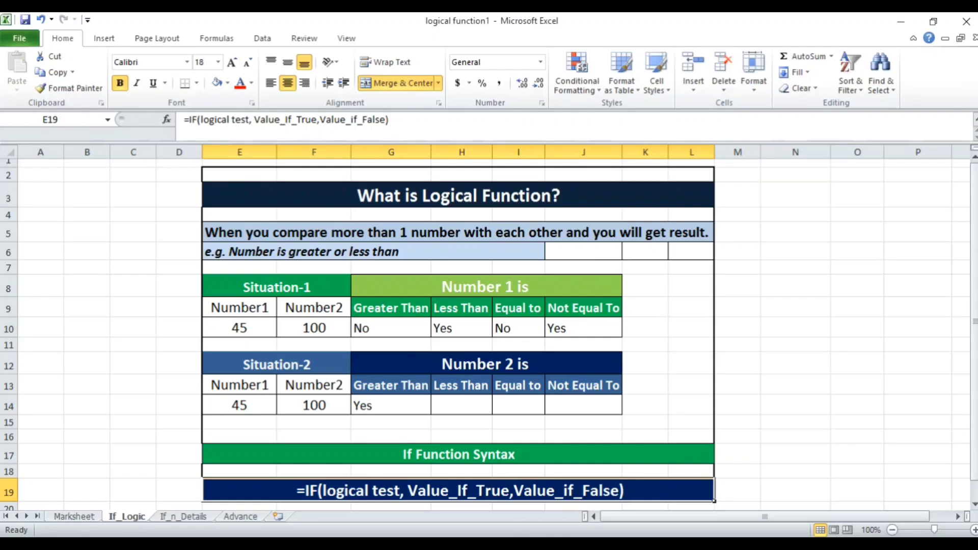
Step: On the Marksheet sheet, clear the Grade and Result values of all students in L6:M13
key("ctrl+Page_Up")
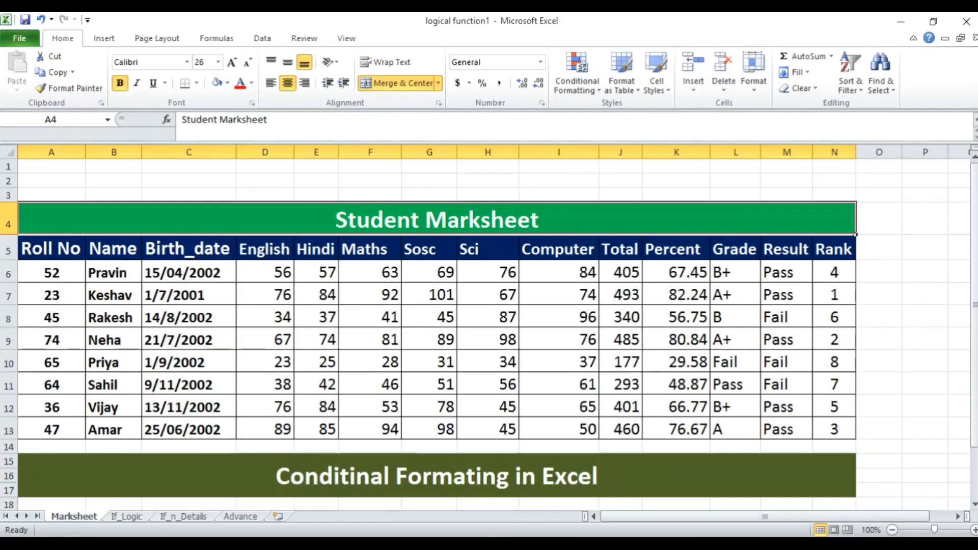
left_click(735, 272)
left_click_drag(735, 272, 787, 429)
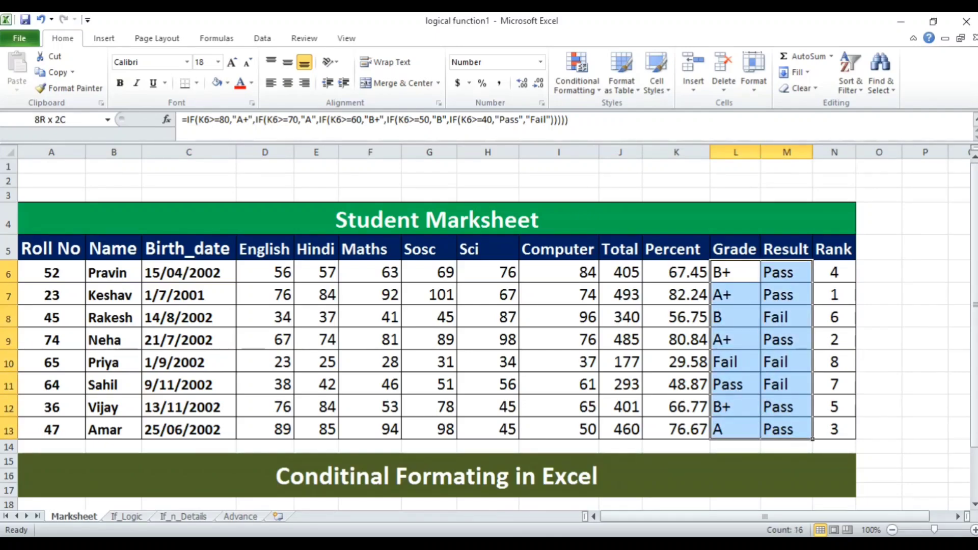
key("Delete")
key("Right")
key("Right")
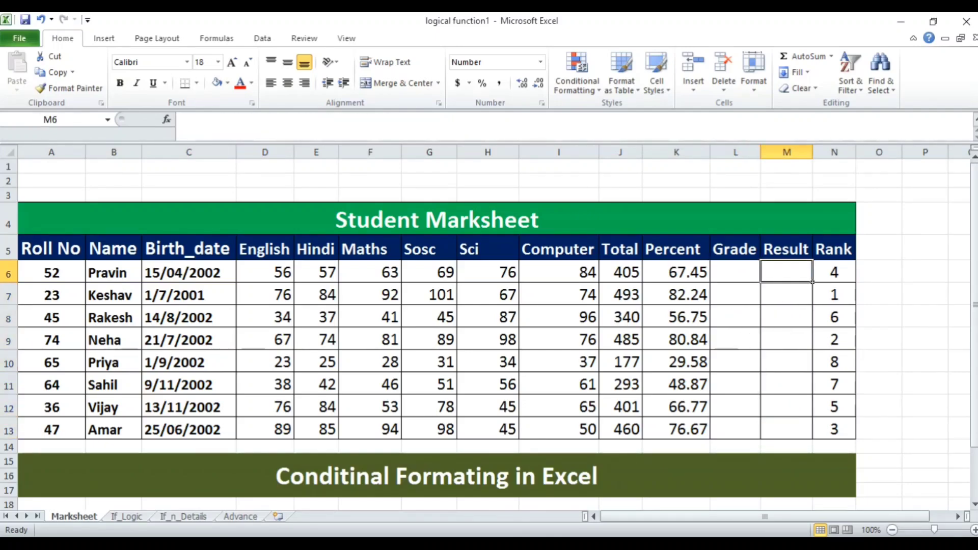
key("Left")
key("Left")
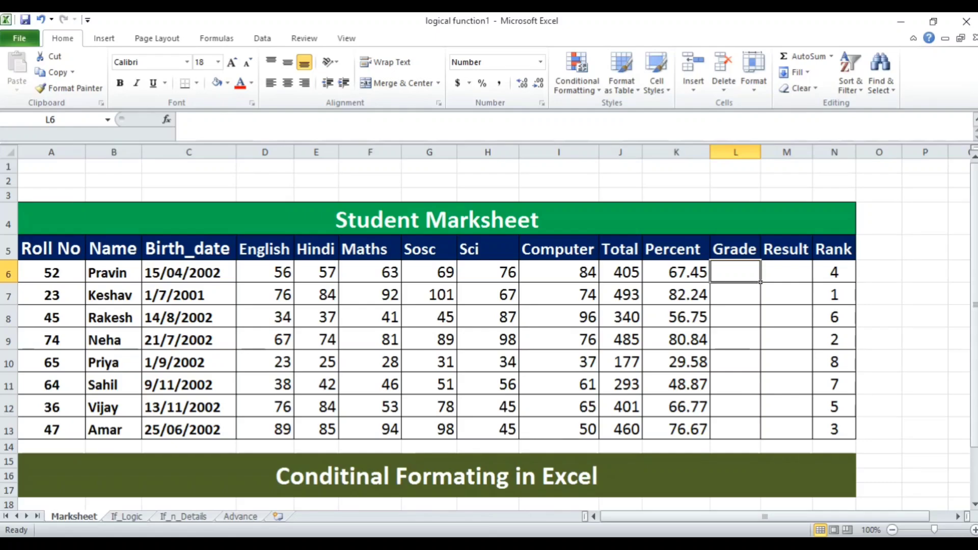
Step: Review the formulas behind the first student's Computer mark, Total and Percent in I6:K6
key("Left")
key("Left")
key("Left")
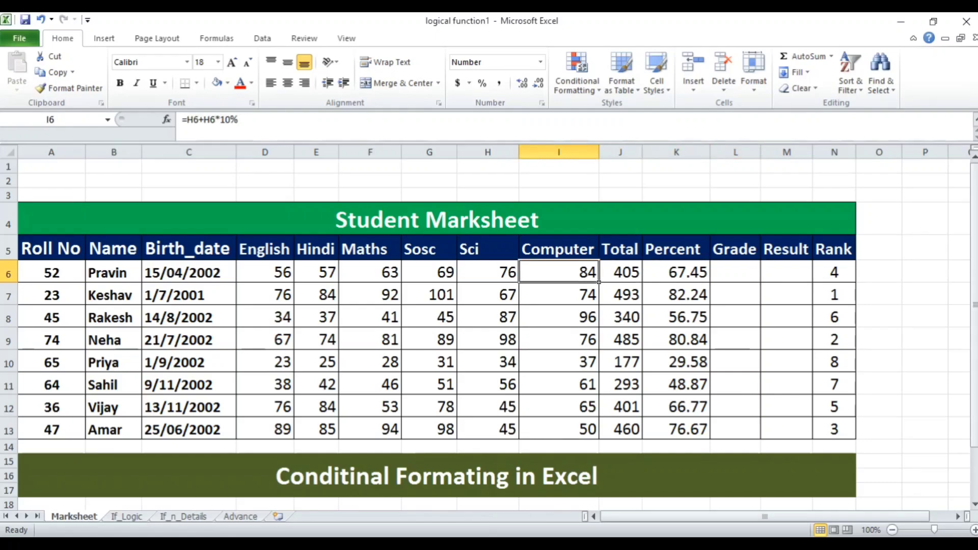
key("Right")
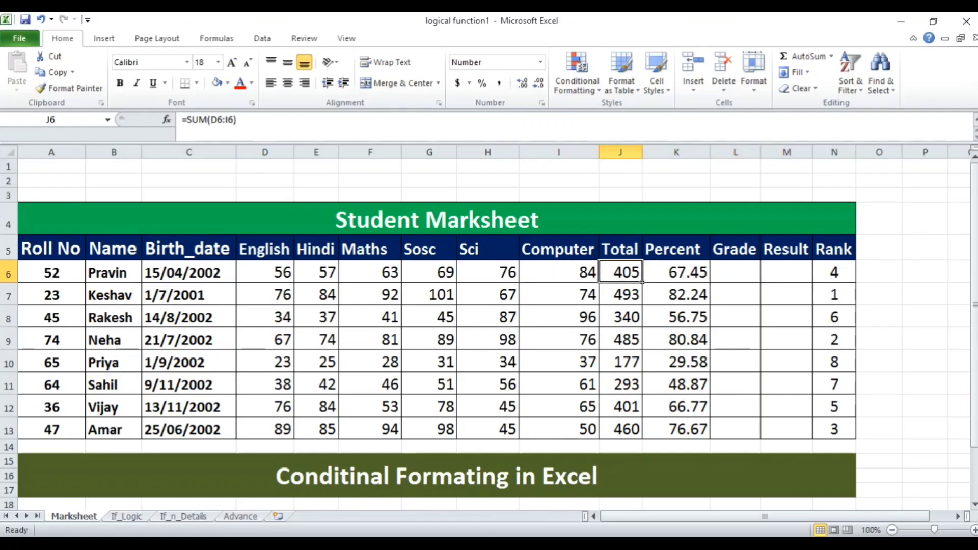
key("Right")
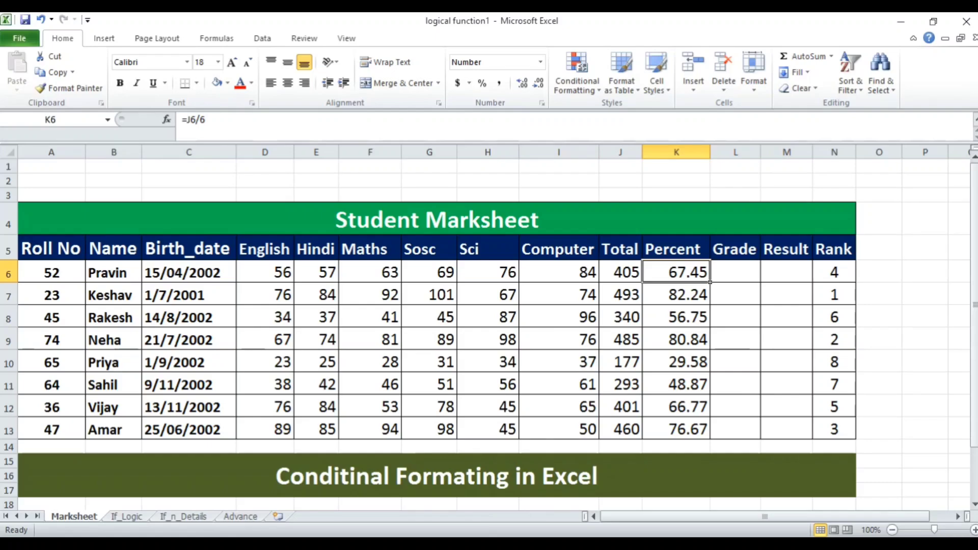
key("Right")
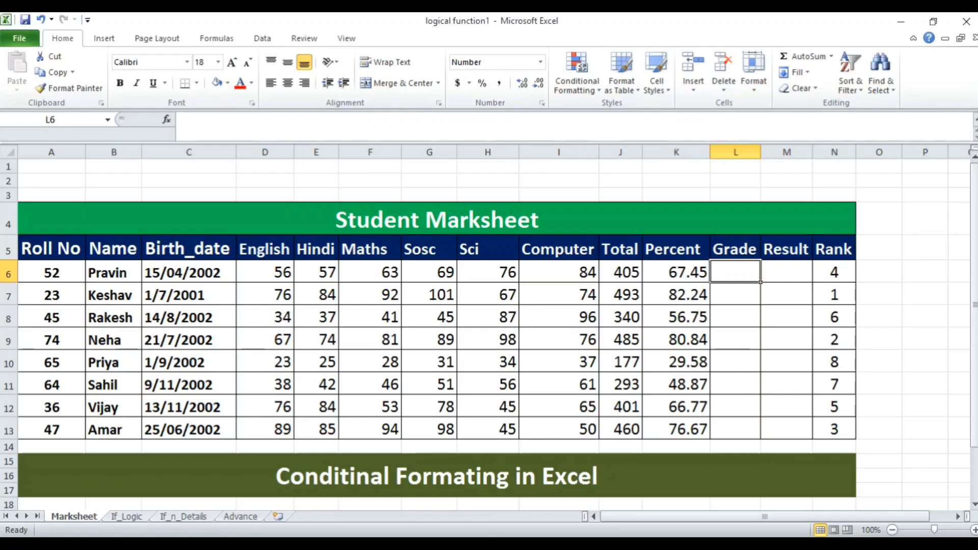
Step: Start an IF formula in Grade cell L6 that returns "Dist" when the percentage in K6 is >=80
type("=if")
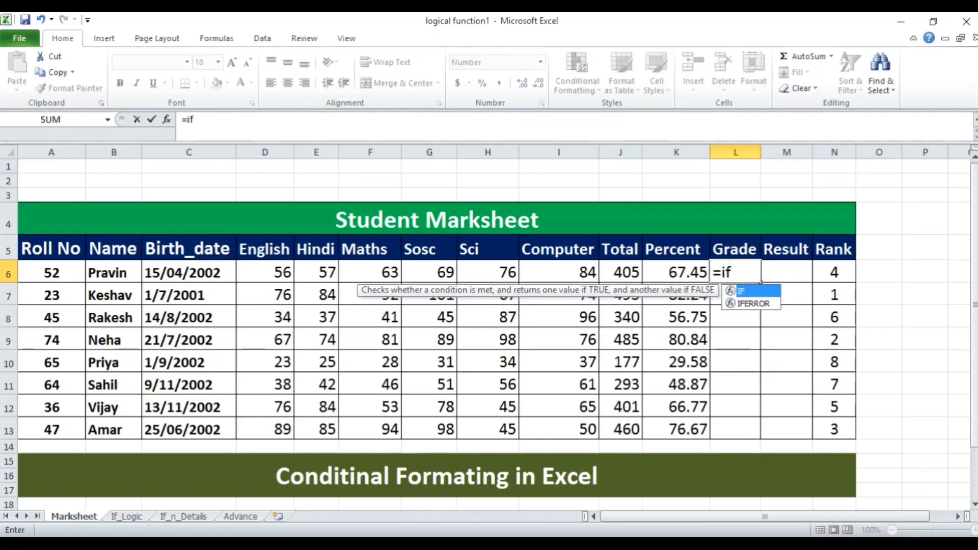
type("(")
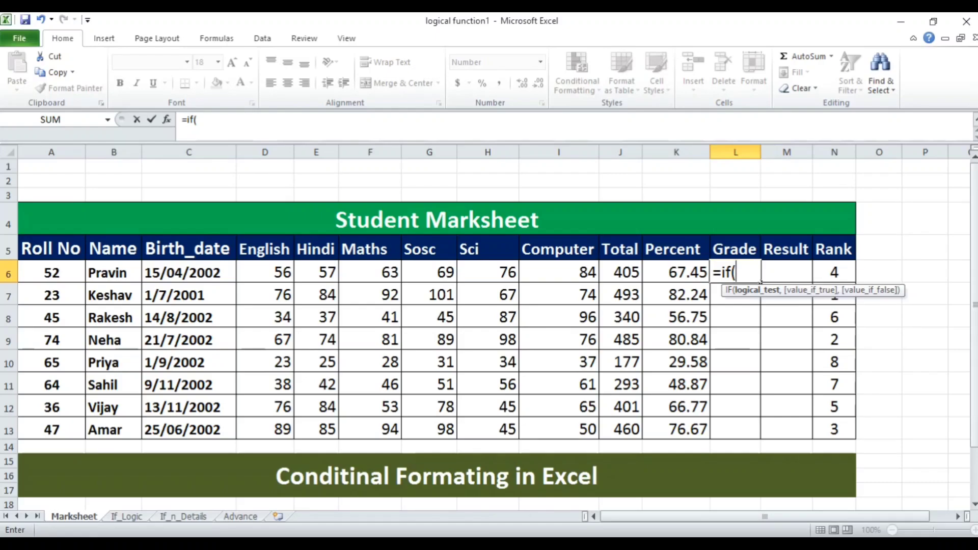
key("Left")
key("Left")
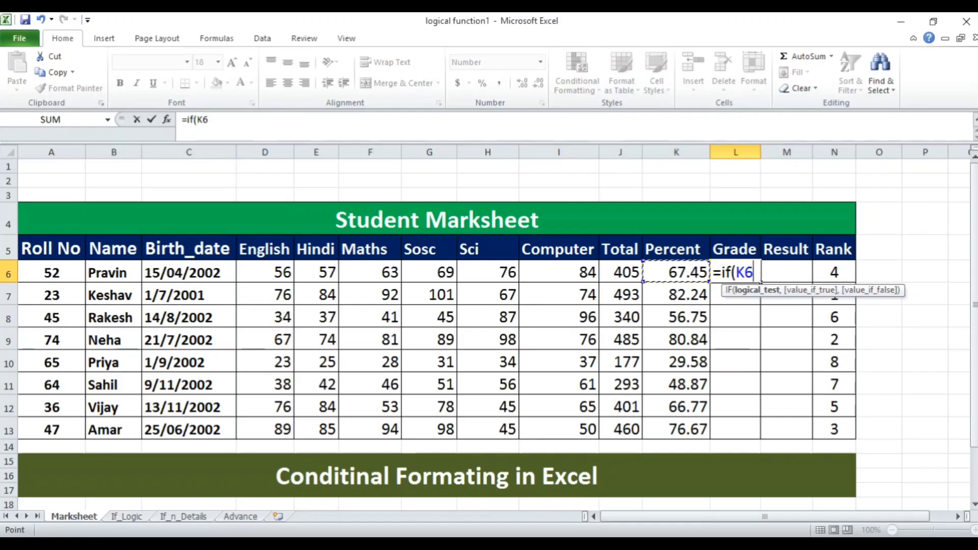
key("Left")
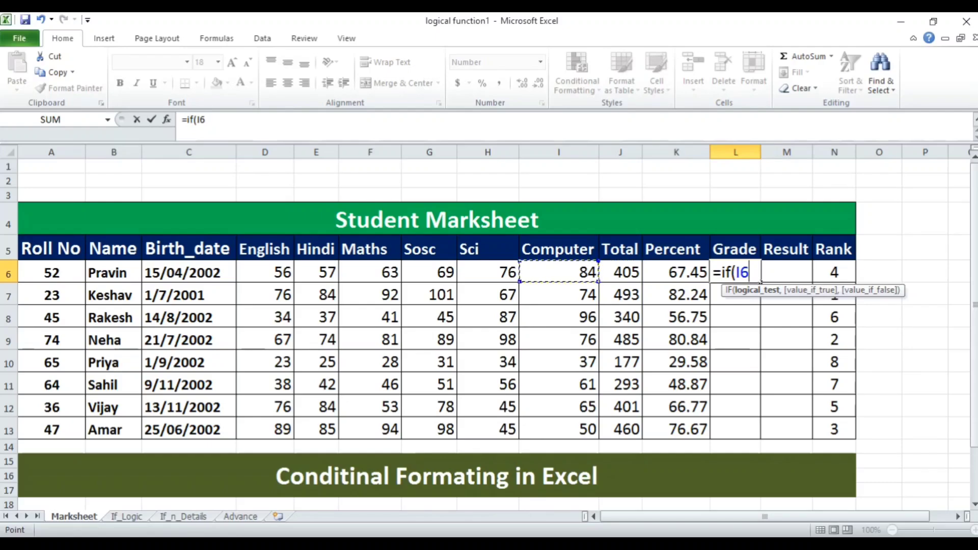
key("Right")
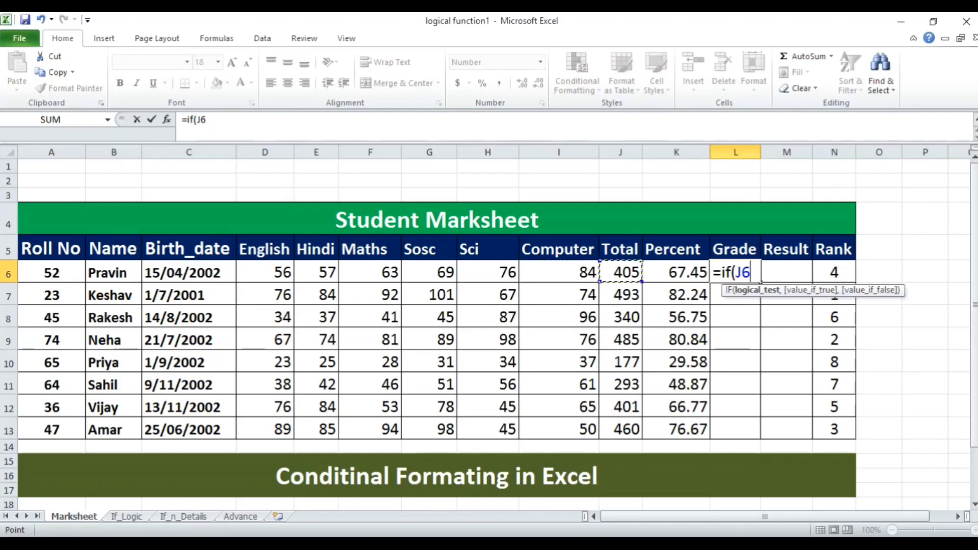
key("Right")
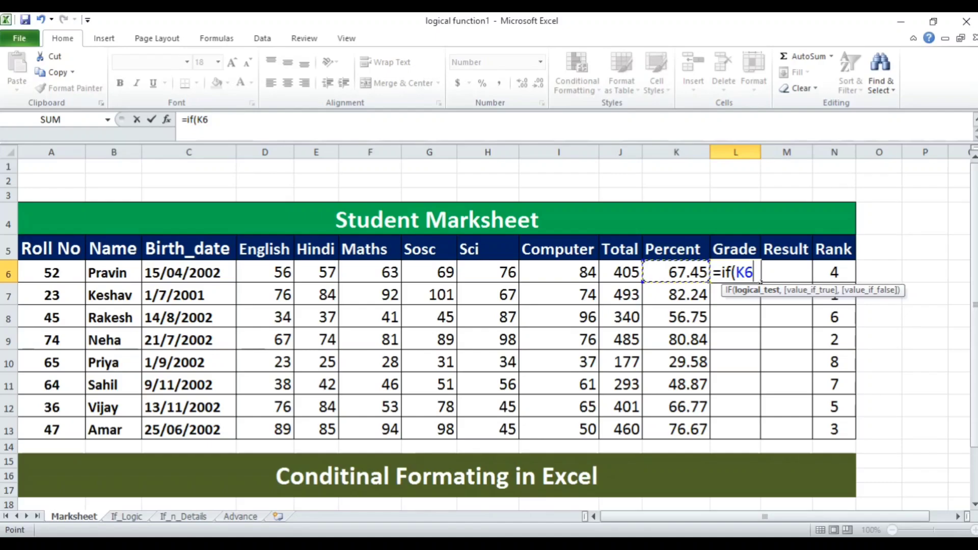
type(">=80")
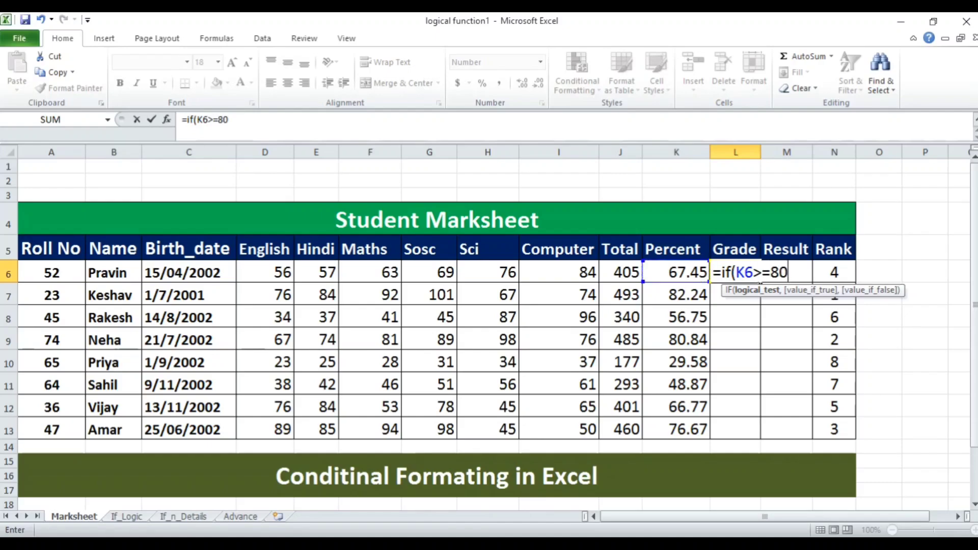
type(",")
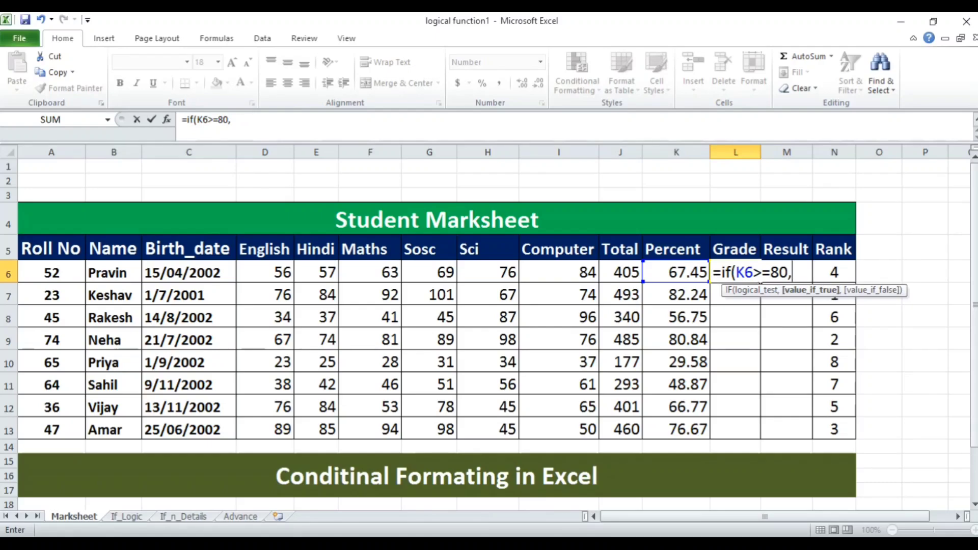
type("\"Dist\"")
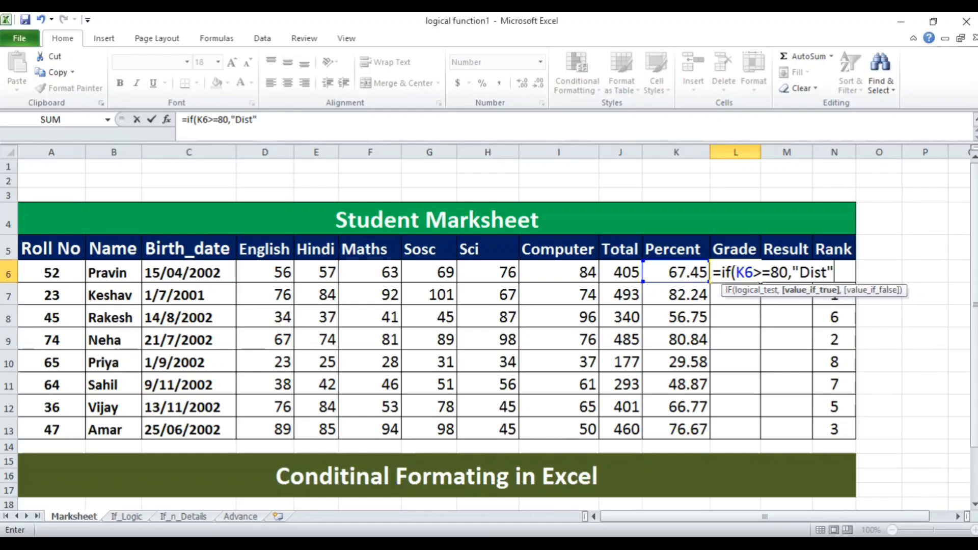
type(",")
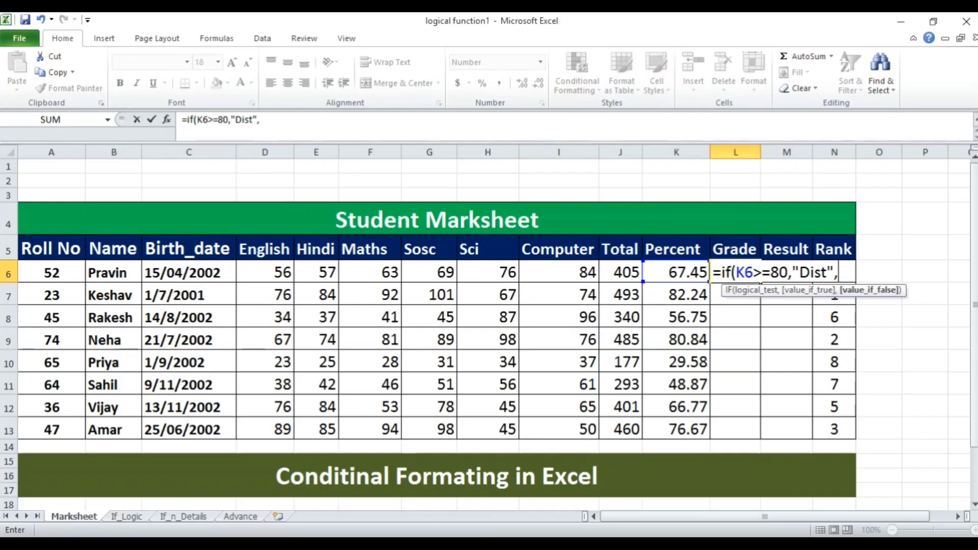
Step: Nest a second IF in the L6 formula that returns "First" when K6 is >=60
type("if(")
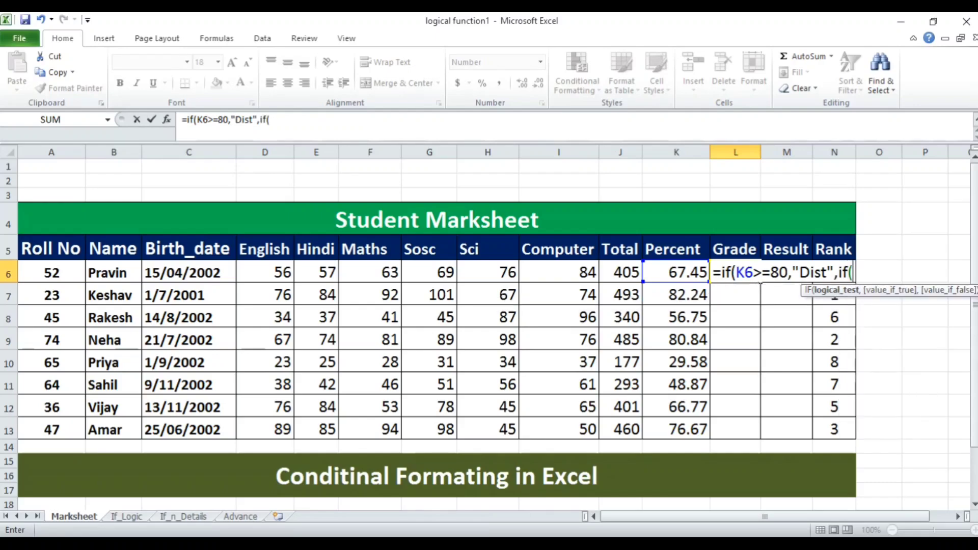
key("Left")
type(">=")
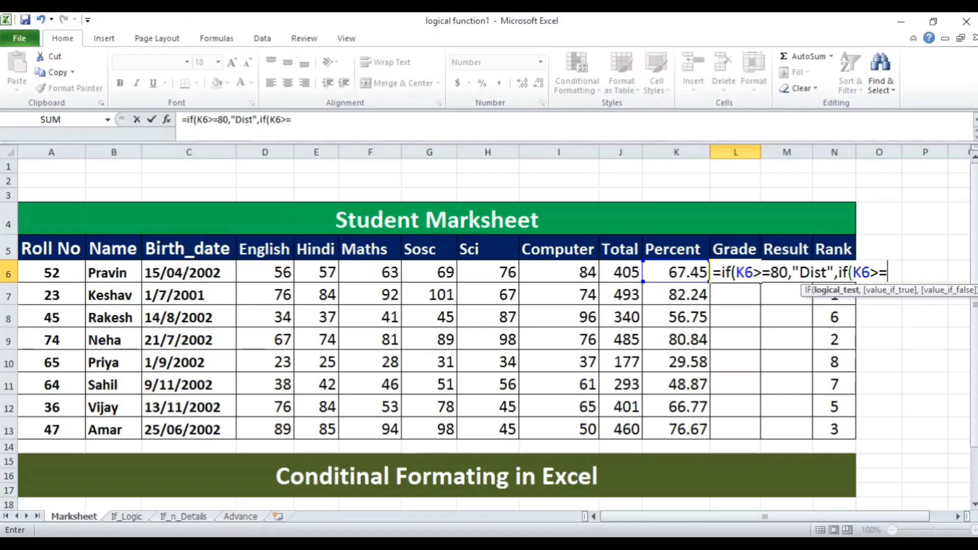
type("60,\"F")
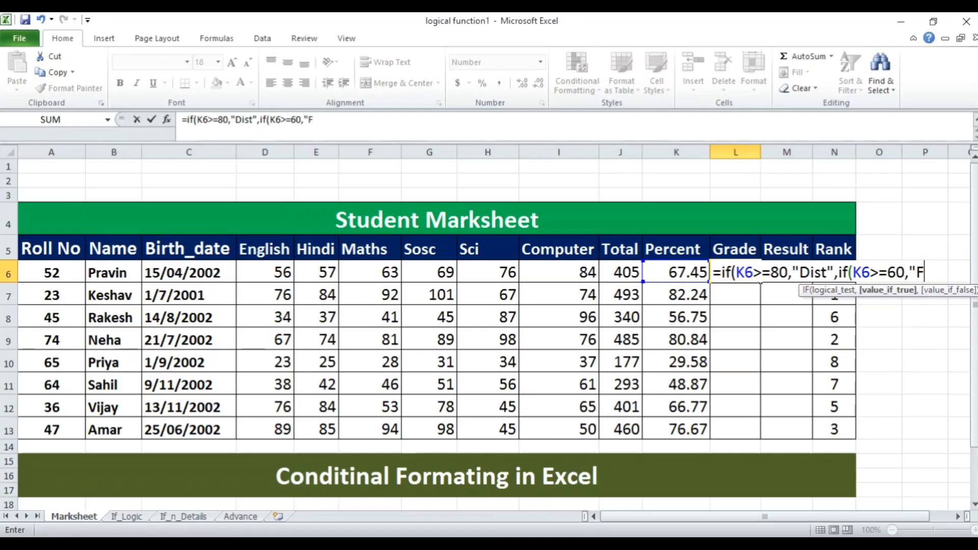
type("irst\",if(")
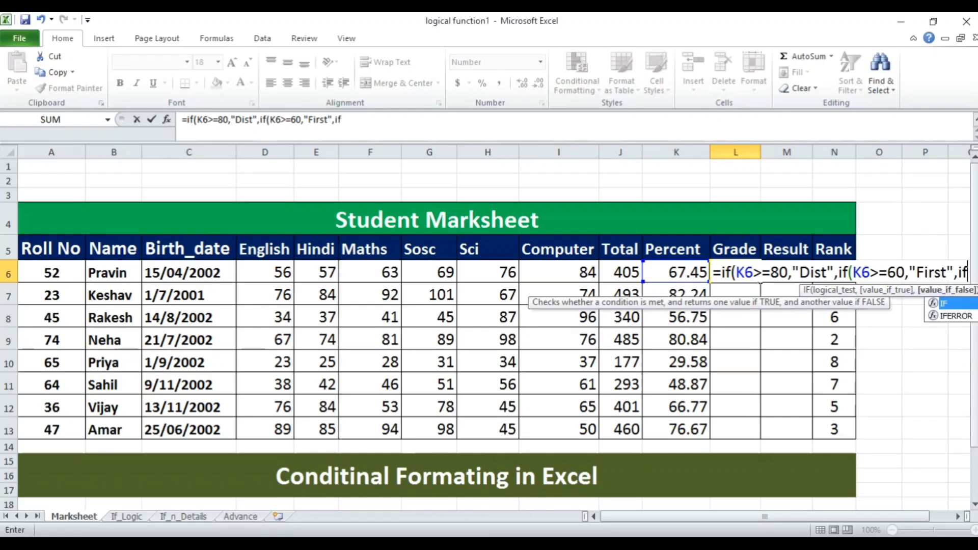
Step: Continue the L6 formula with a third IF that returns "Second" when K6 is >=50
key("Left")
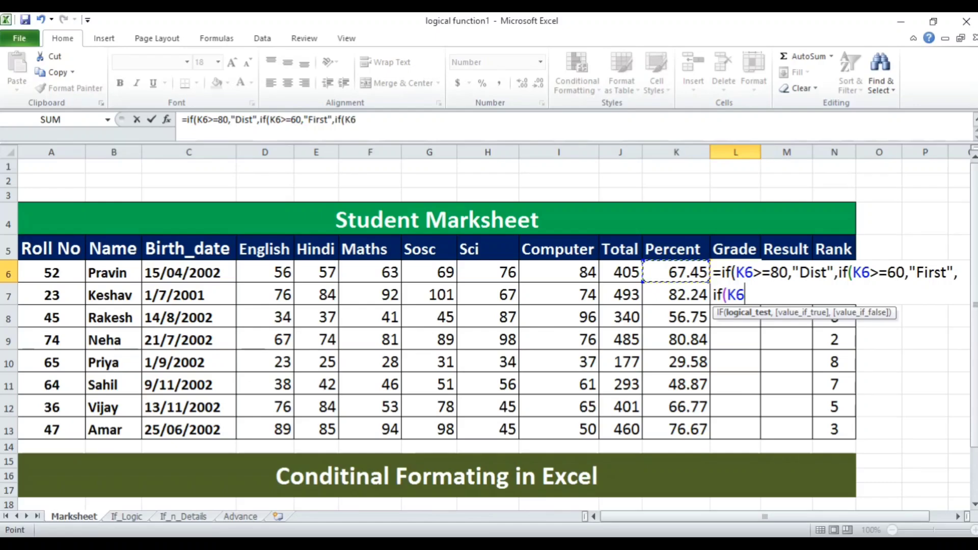
type(">=")
type("5")
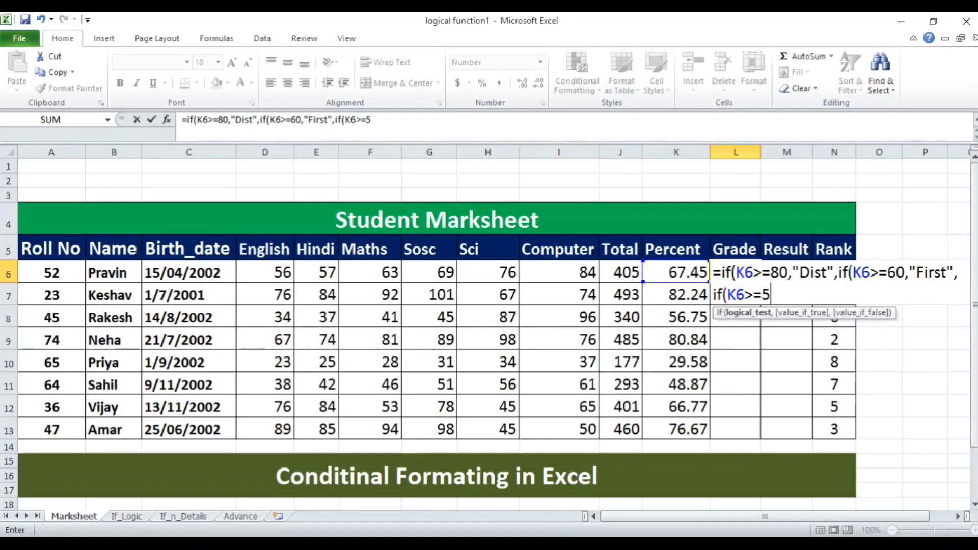
type("0,")
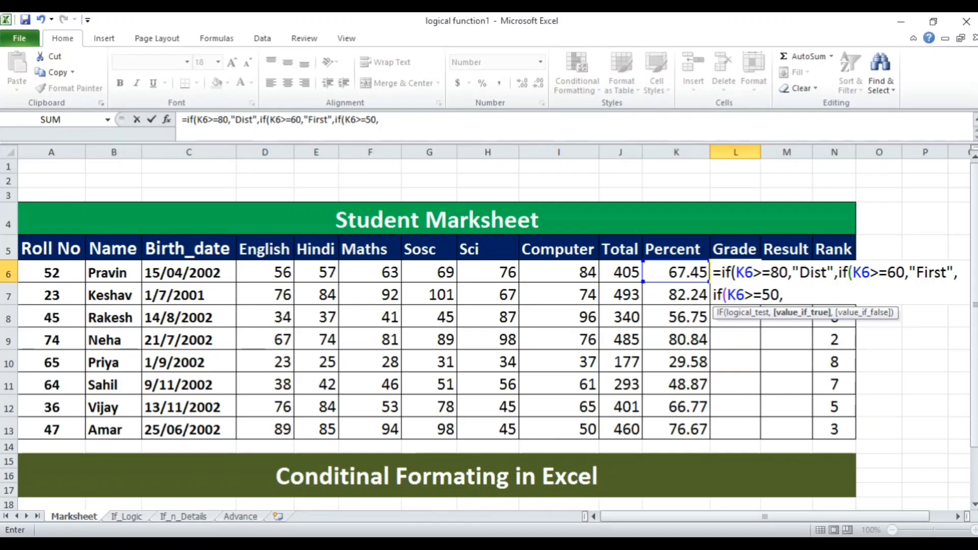
type("\"Second\",")
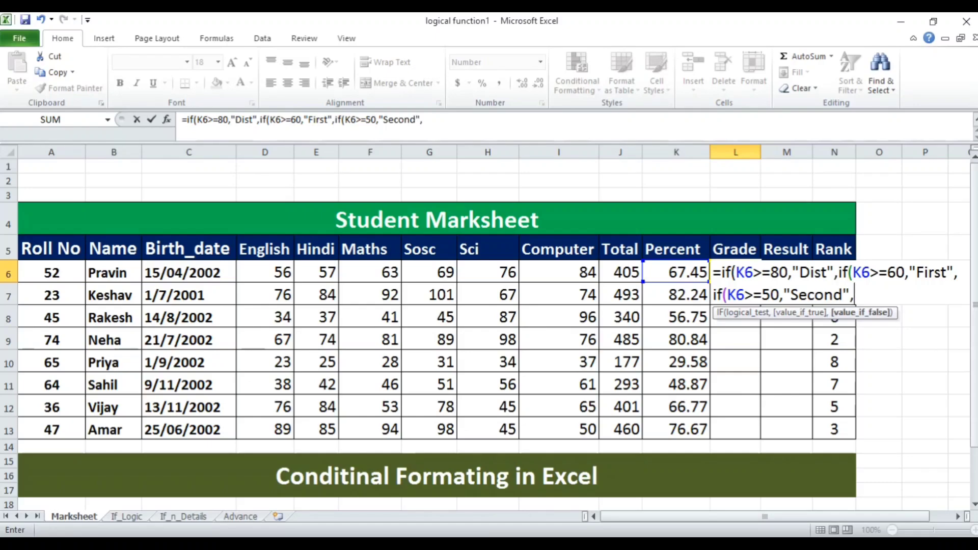
Step: Finish the L6 formula with a fourth IF returning "Pass" when K6 is >=40 and "Fail" otherwise, closing all four brackets
type("if")
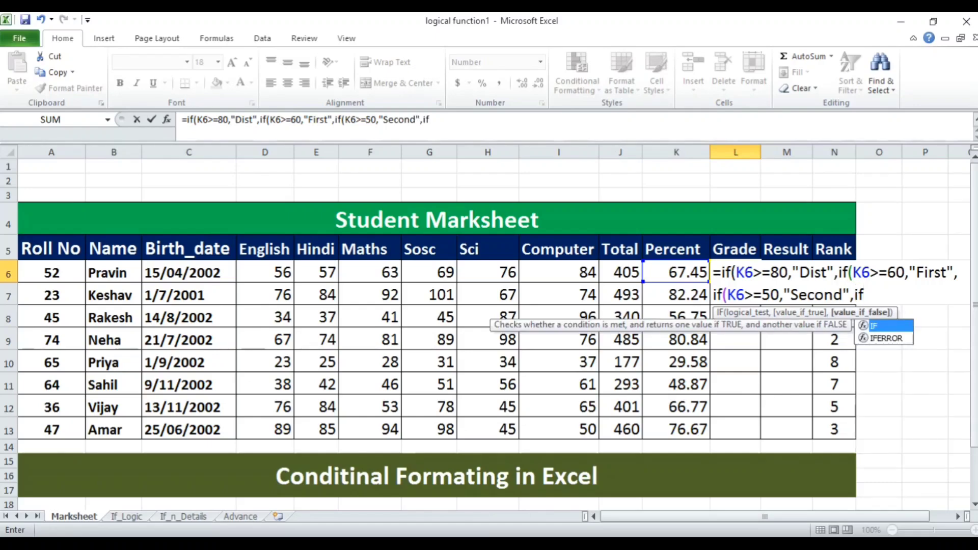
type("(")
key("Left")
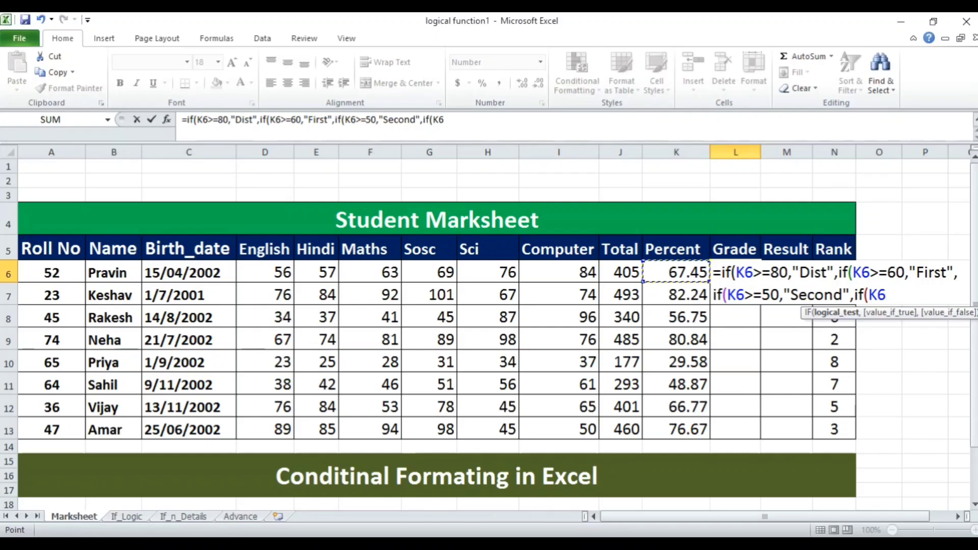
type(">=40,")
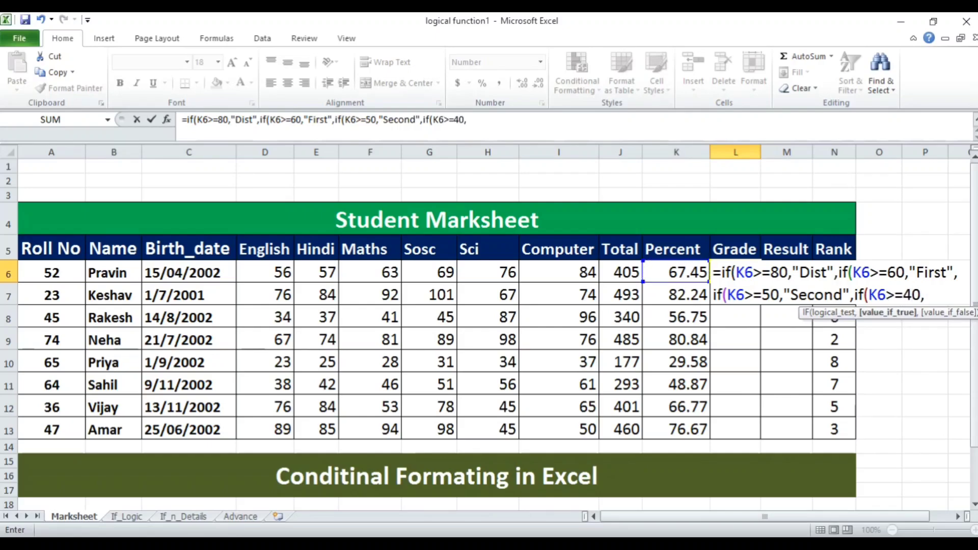
type("\"Pass\",\"F")
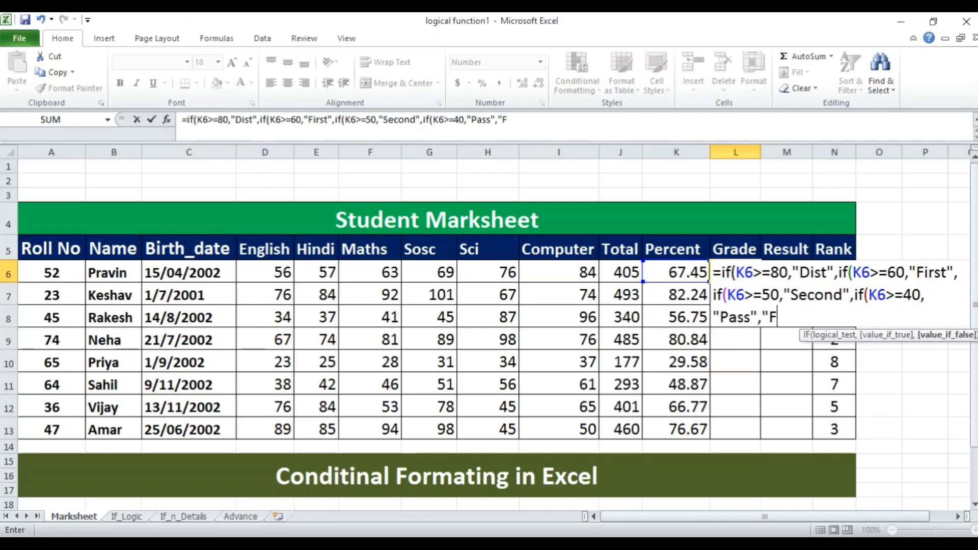
type("ail\"))")
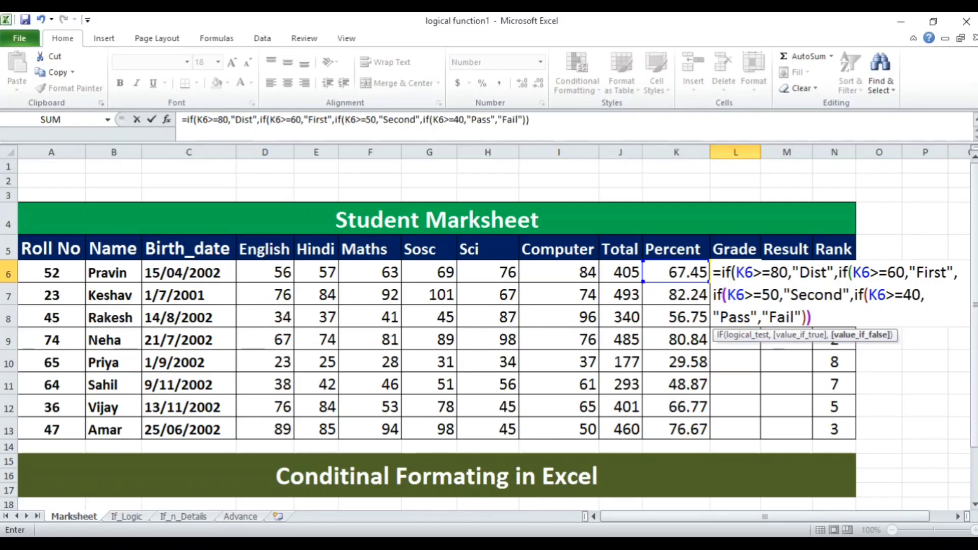
type("))")
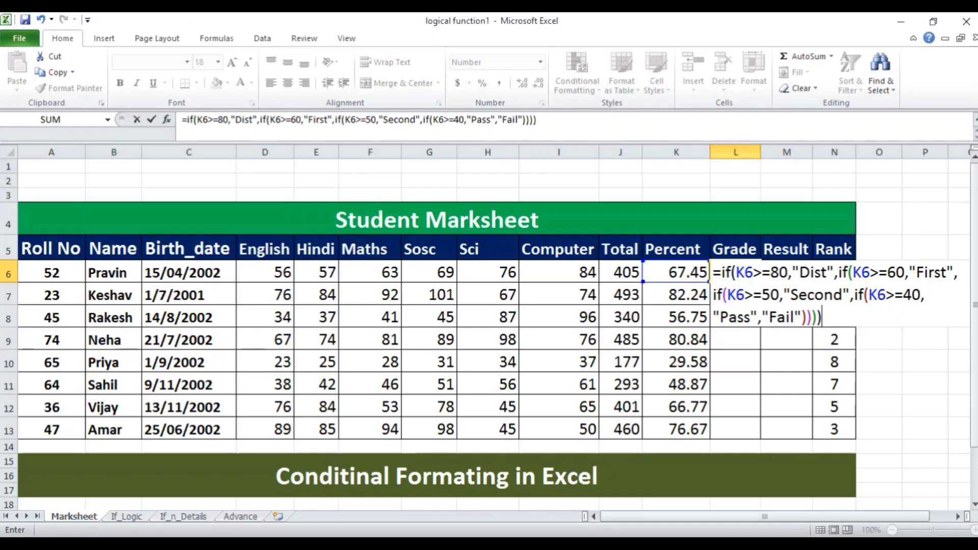
key("Return")
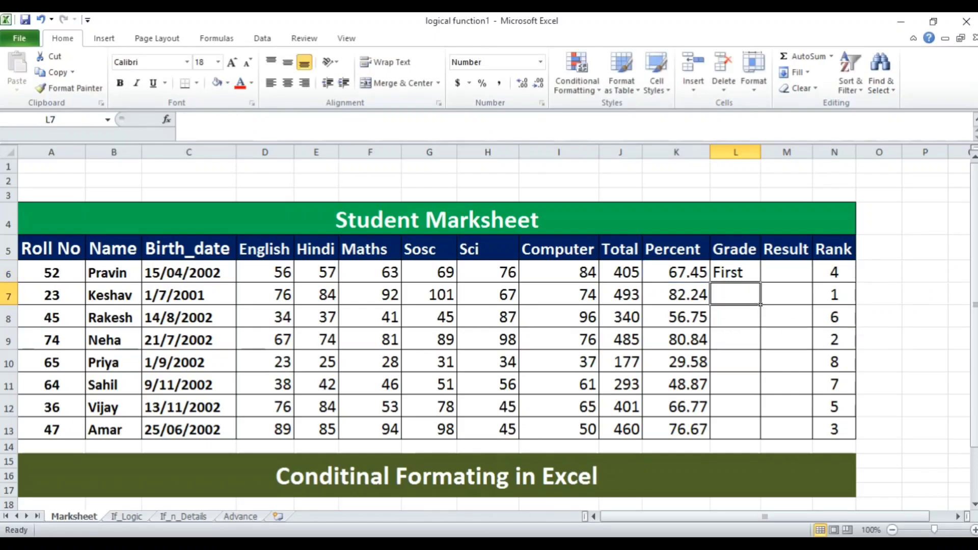
Step: Try to enter the L6 formula without the comma after "First", and put the comma back
key("Up")
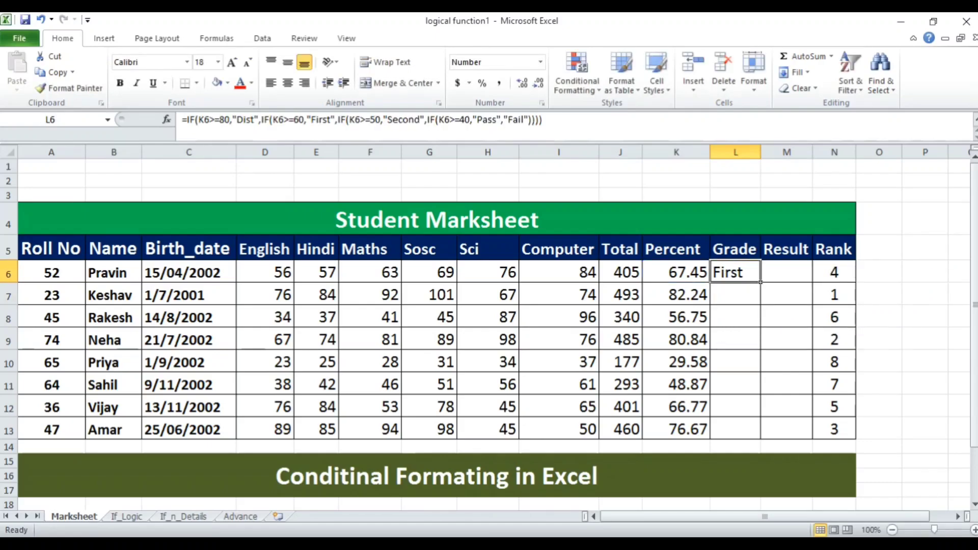
key("F2")
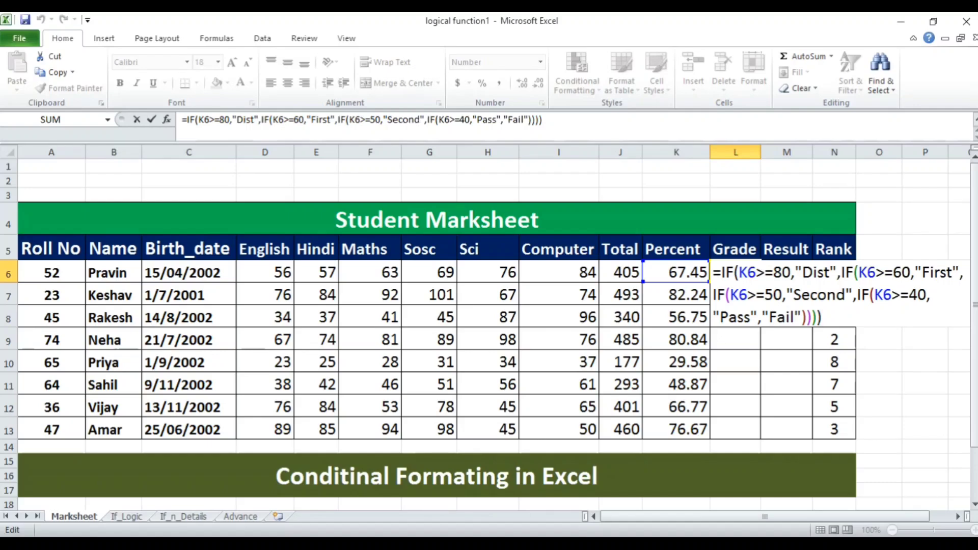
left_click(774, 272)
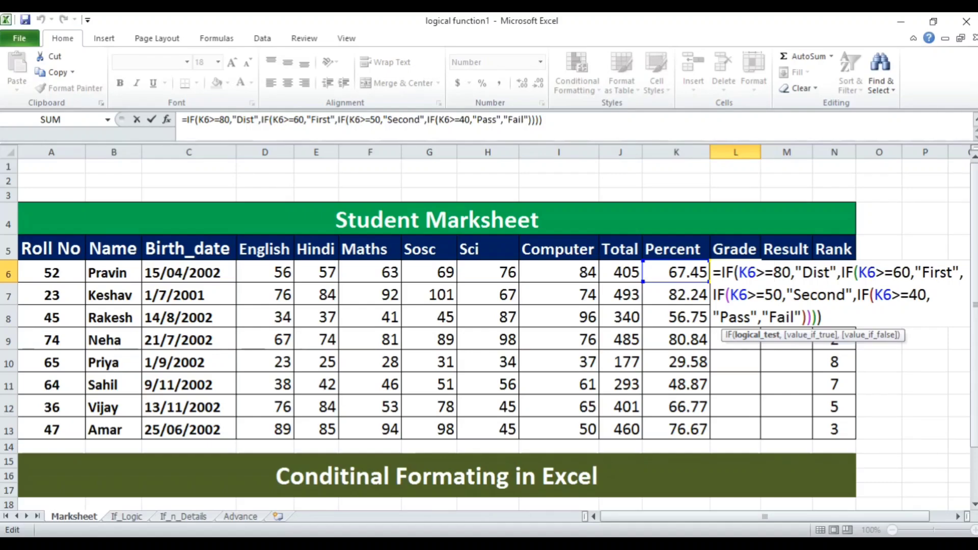
key("End")
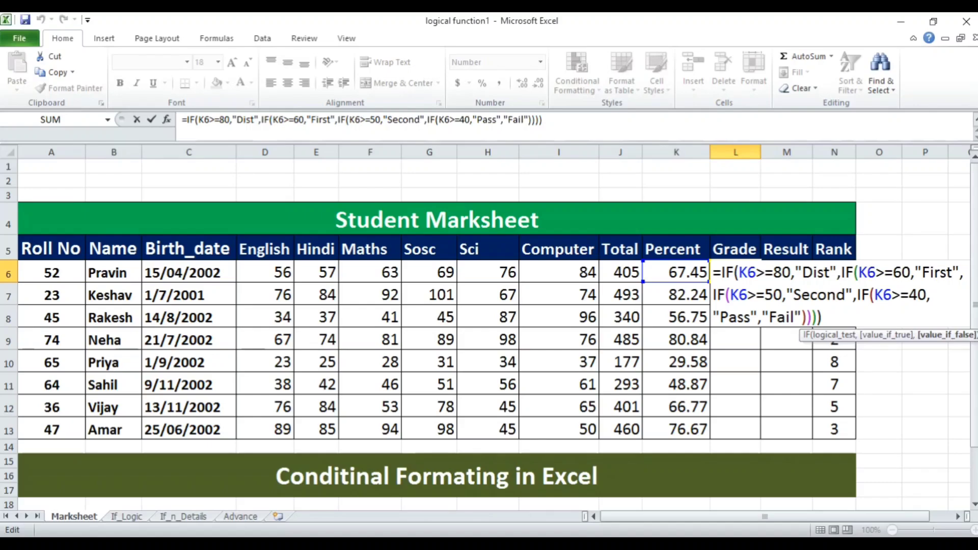
key("BackSpace")
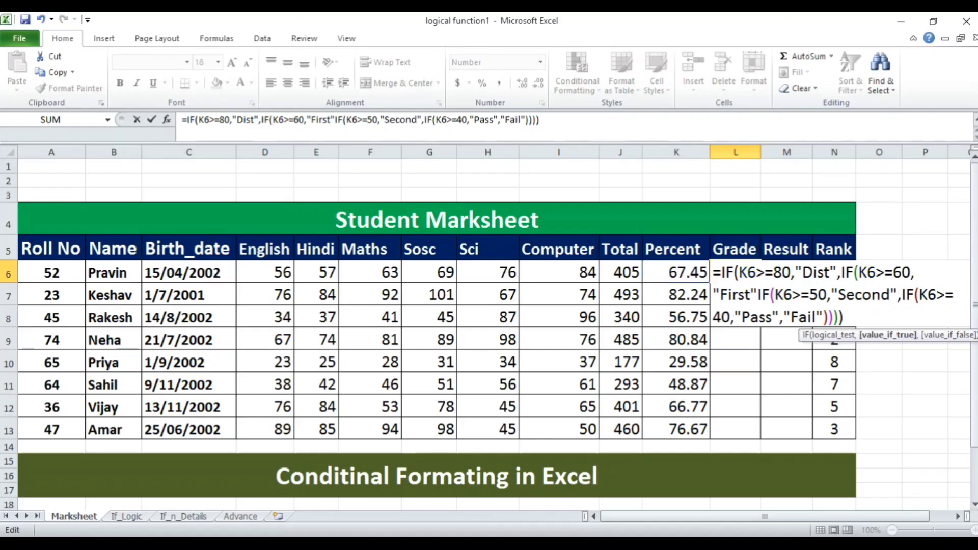
key("Return")
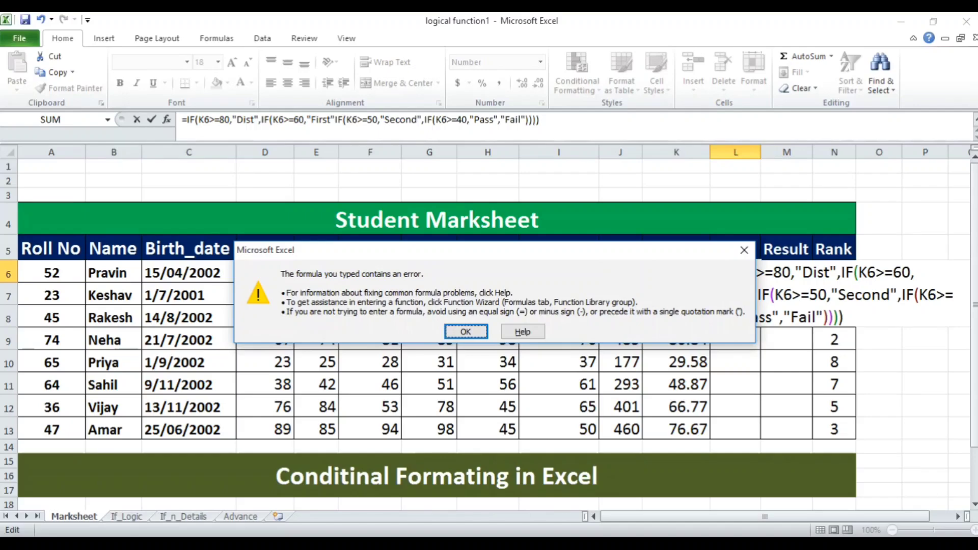
key("Return")
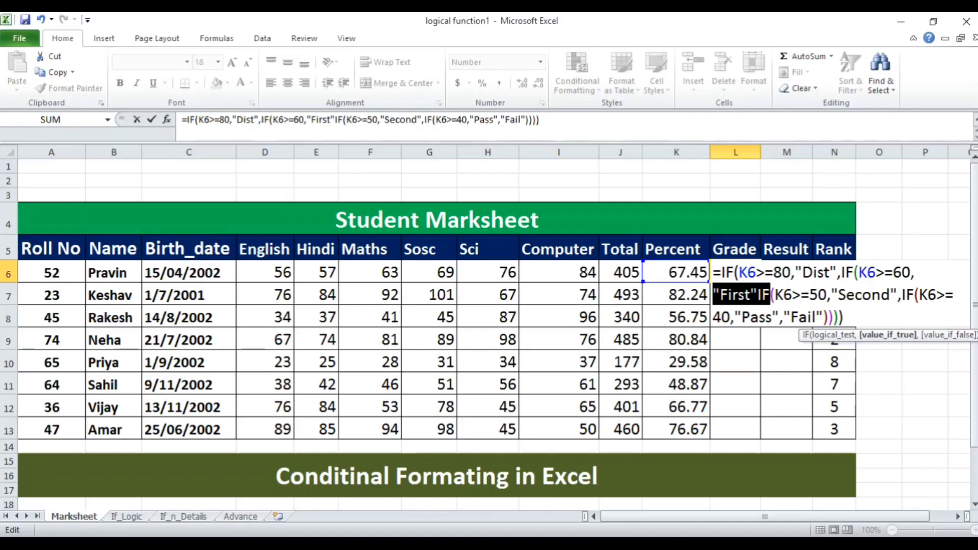
key("Left")
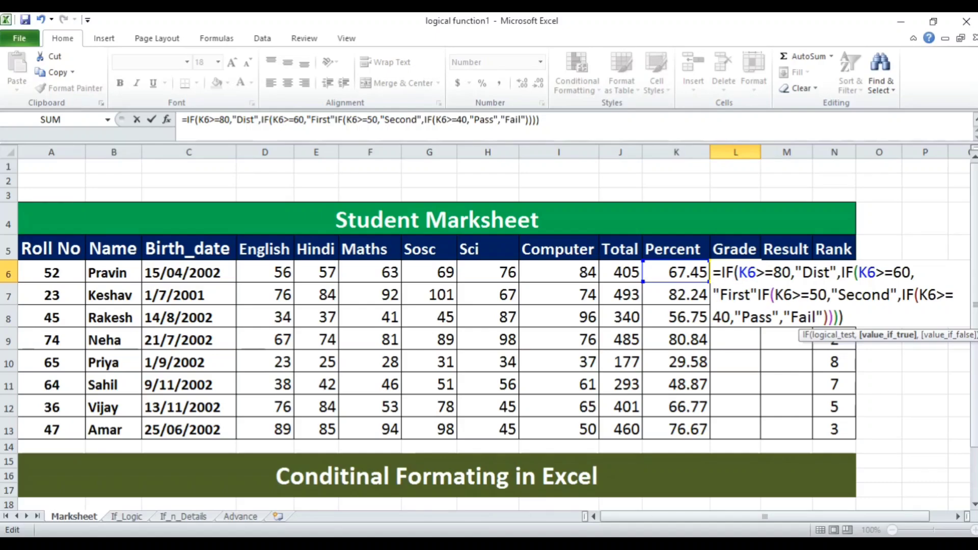
type(",")
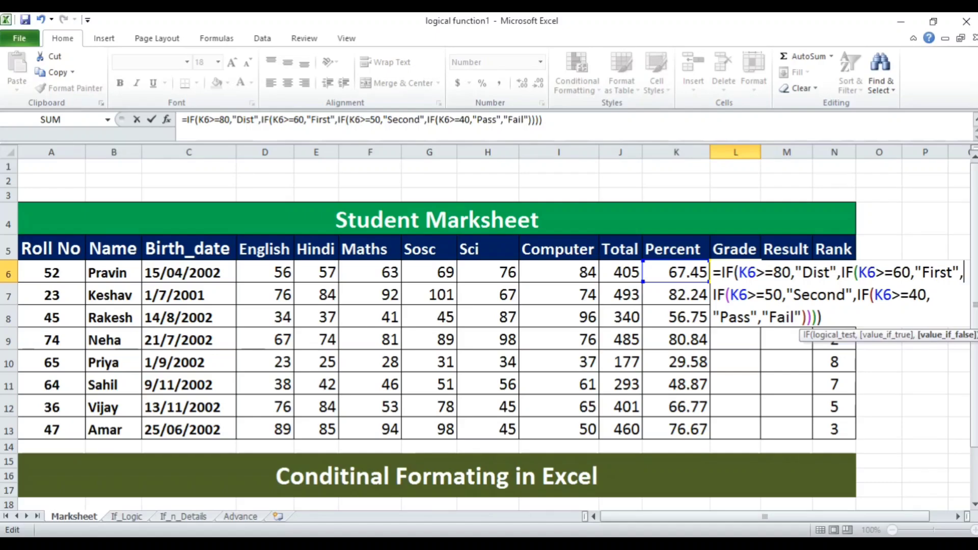
Step: Try to enter the L6 formula without the closing quotation mark after "First", and restore the quotation mark
key("Left")
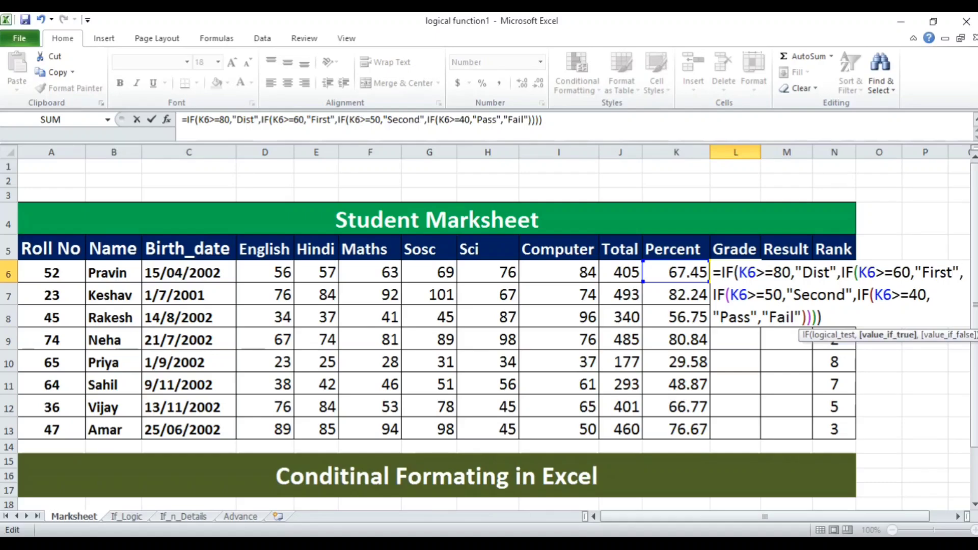
key("BackSpace")
key("Return")
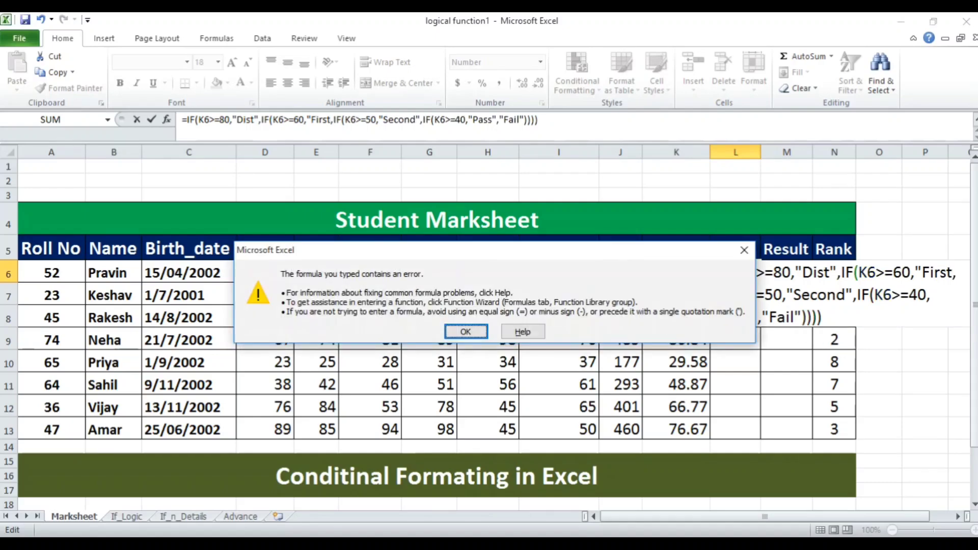
key("Return")
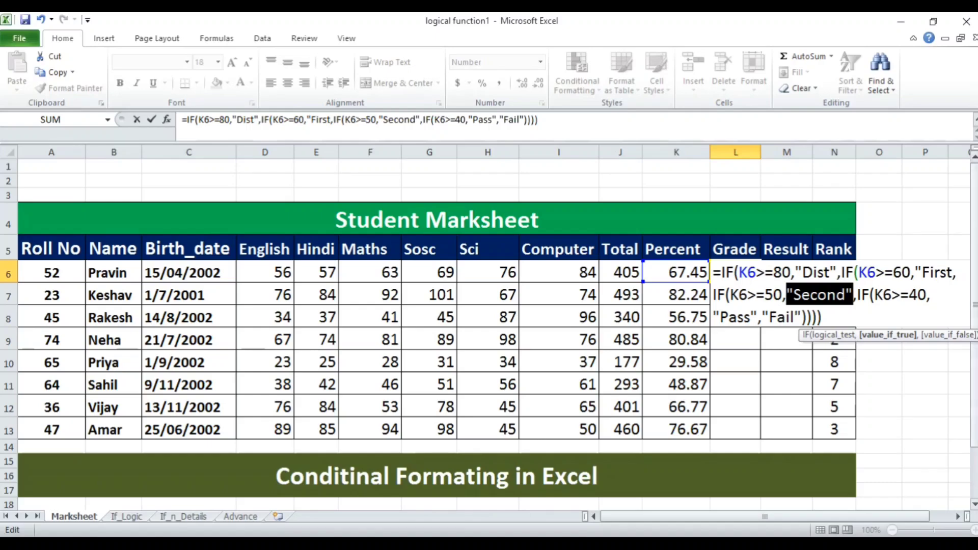
left_click(946, 273)
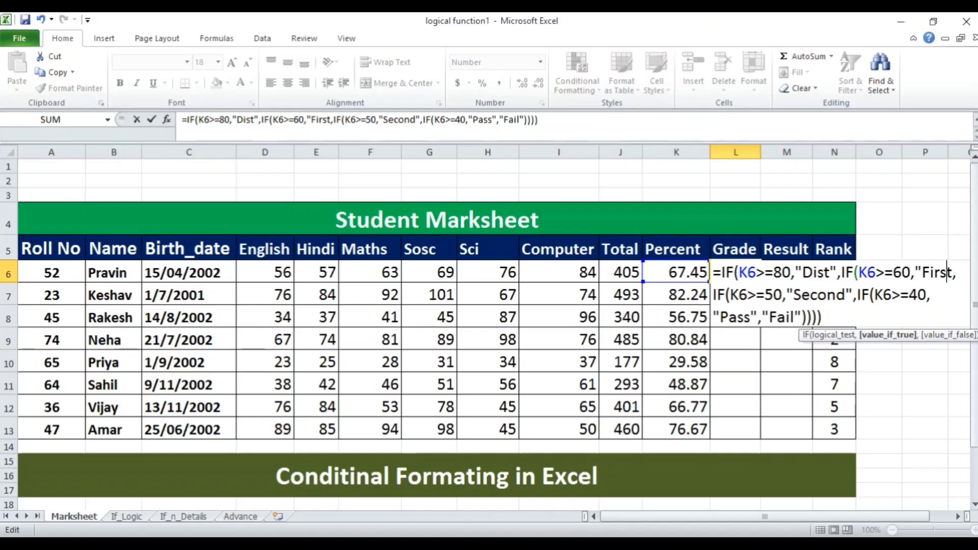
key("Right")
type("\"")
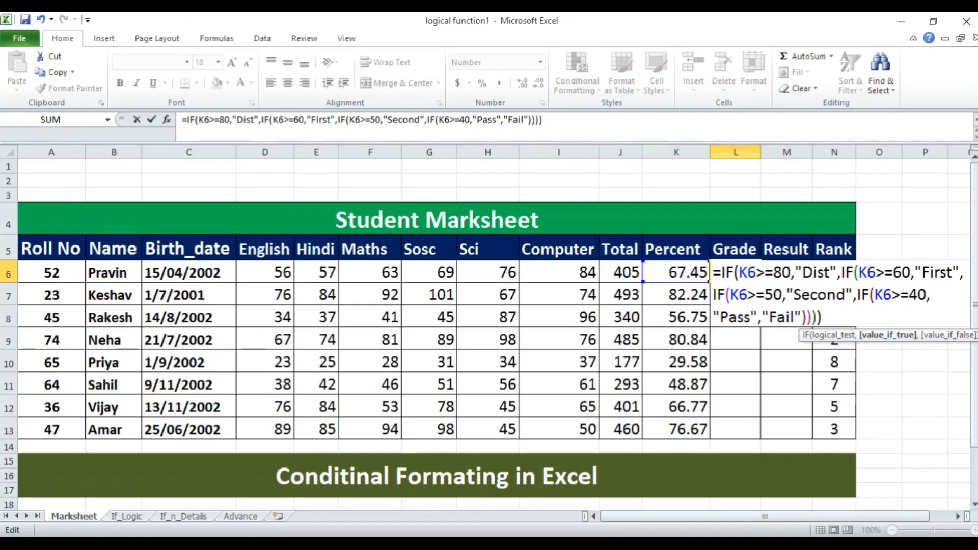
Step: Examine the rest of the L6 formula character by character, from the third IF to the closing brackets, and accept it
key("Right")
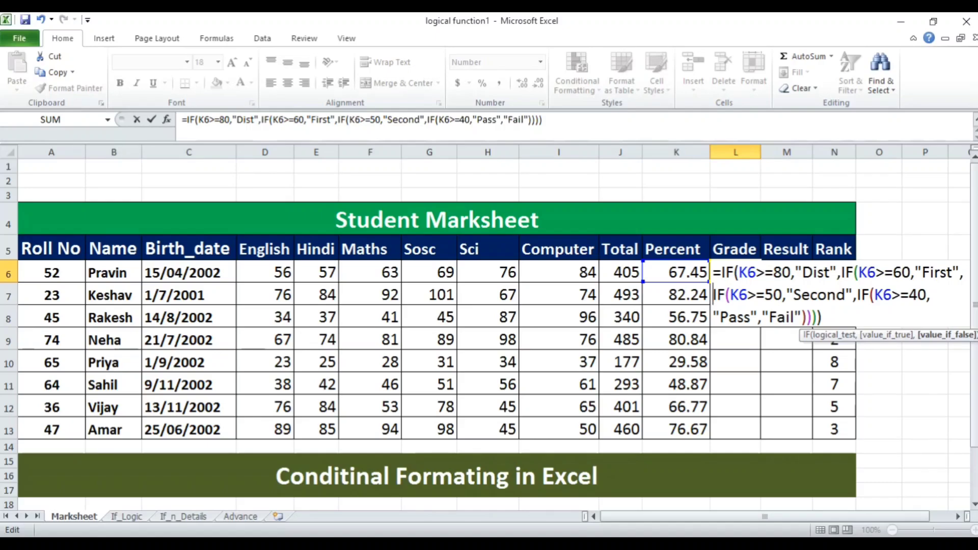
key("Right")
key("Right")
key("Right")
key("Right")
key("Right")
key("Right")
key("Right")
key("Right")
key("Right")
key("Right")
key("Right")
key("Right")
key("Right")
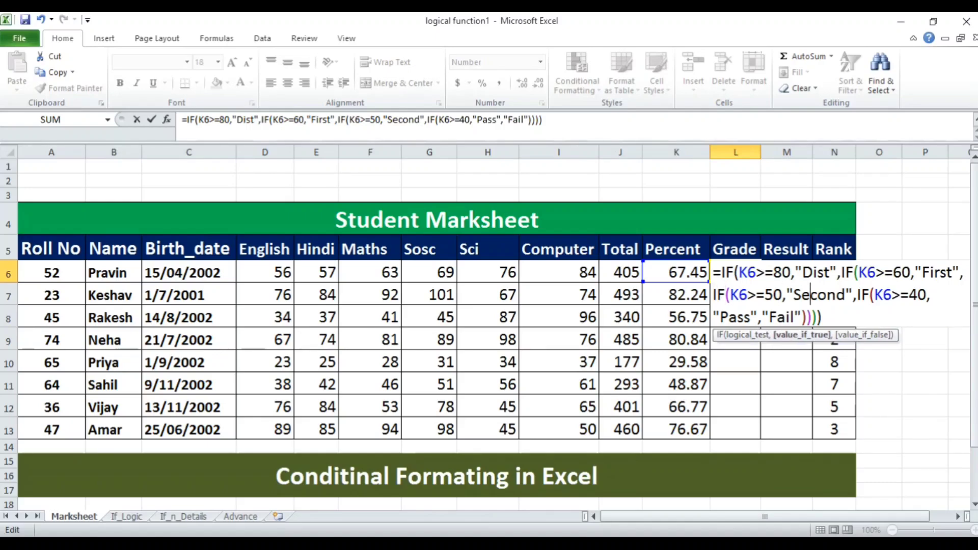
key("Right")
key("Right")
key("Right")
key("Right")
key("Right")
key("Right")
key("Right")
key("Right")
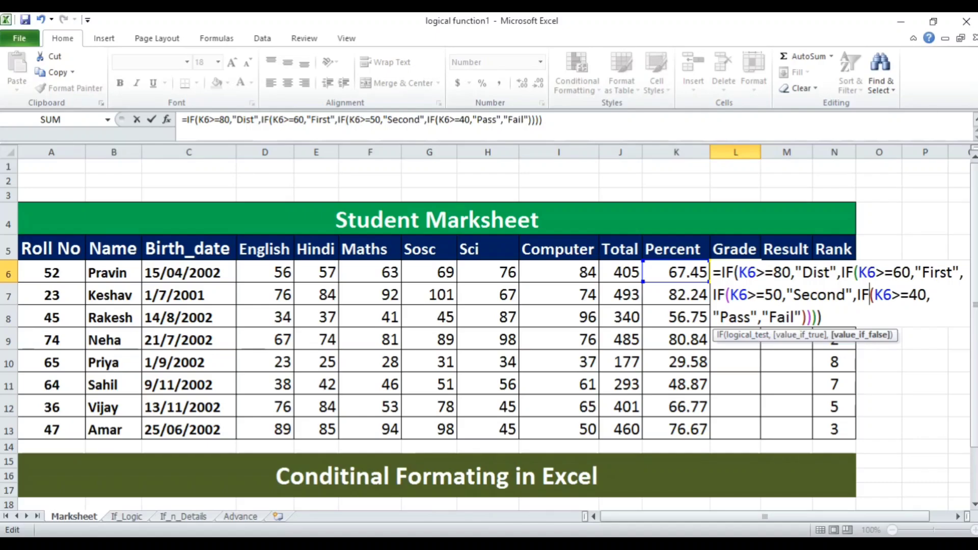
key("Right")
key("Right")
key("Right")
key("Right")
key("Right")
key("Right")
key("Right")
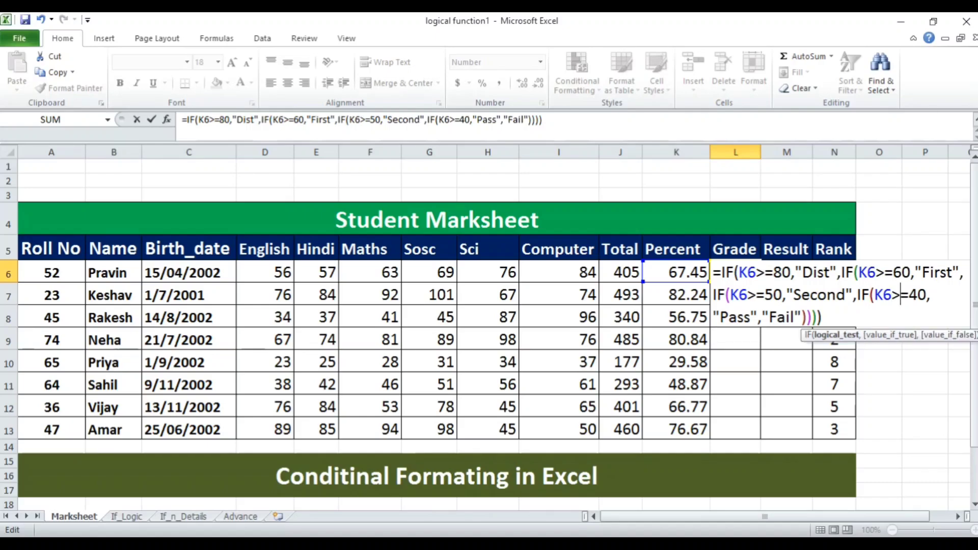
key("Right")
key("Right")
key("Right")
key("Right")
key("Right")
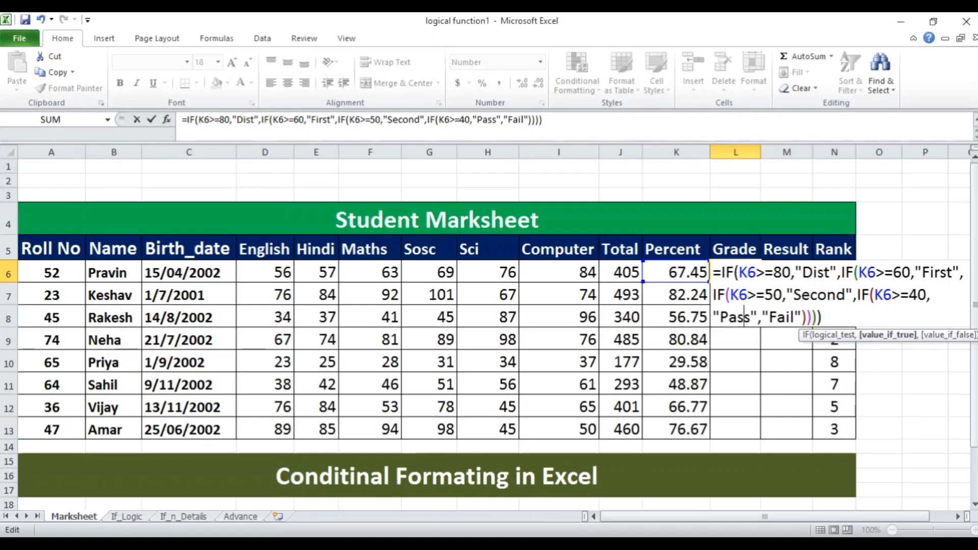
key("Right")
key("Right")
key("Right")
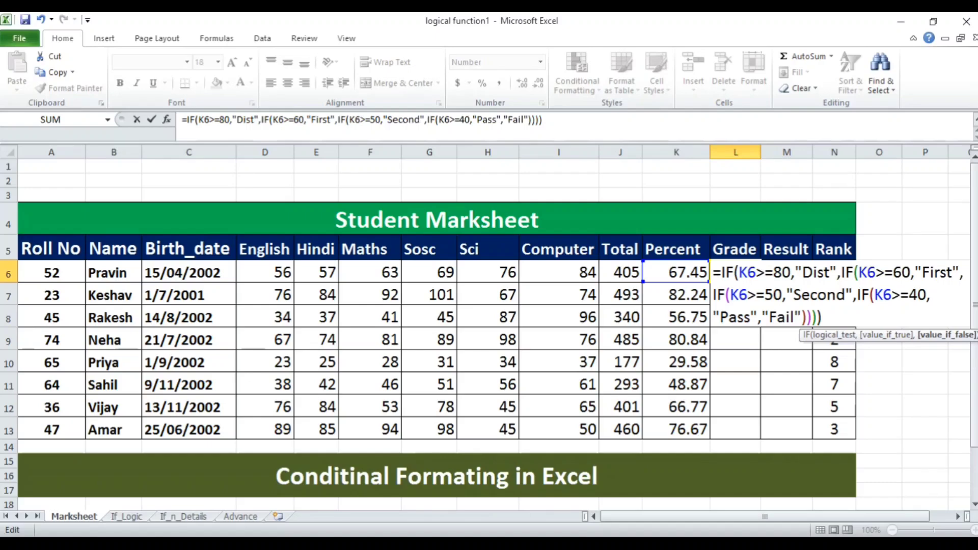
key("Right")
key("Right")
key("Right")
key("Right")
key("Right")
key("Right")
key("Right")
key("Right")
key("Return")
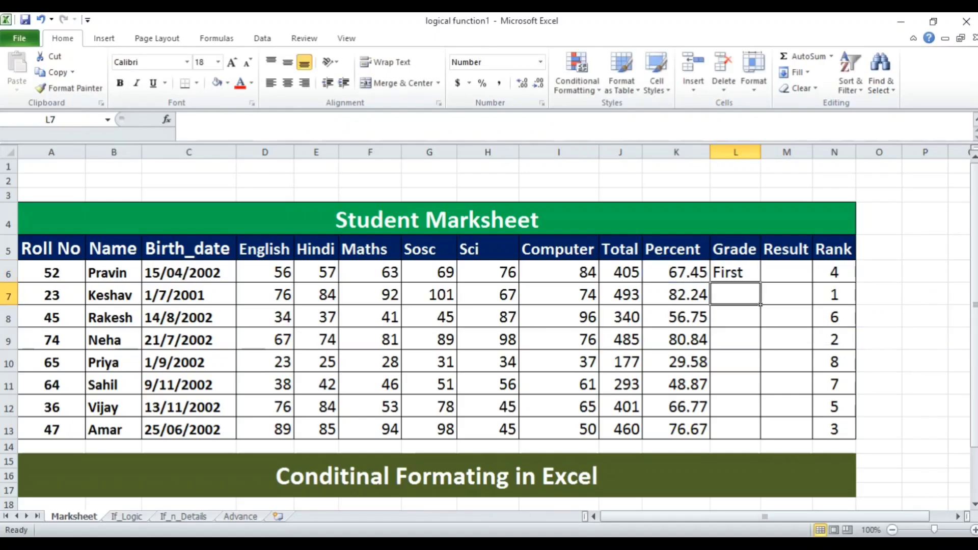
Step: Fill the nested IF formula from L6 down the Grade column to L13
key("Up")
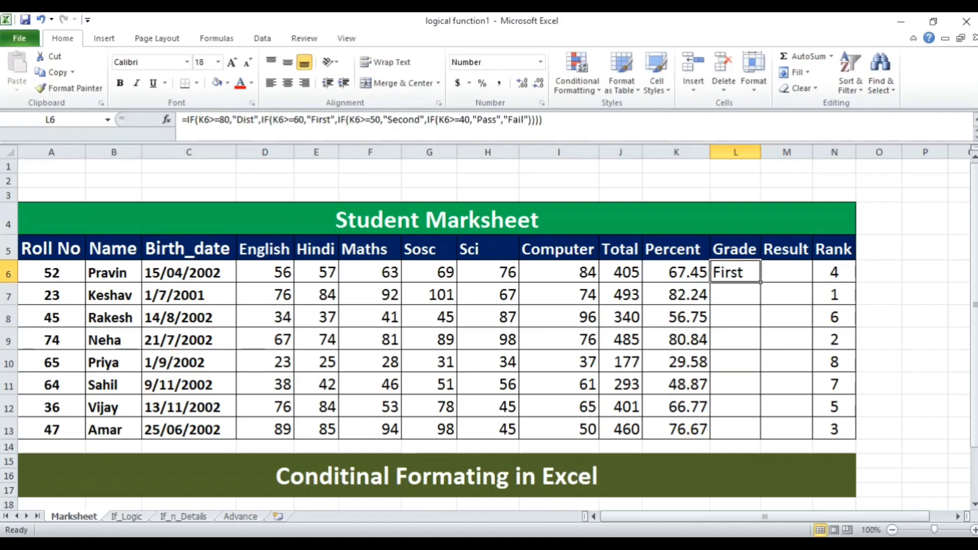
key("shift+Down")
key("shift+Down")
key("shift+Down")
key("shift+Down")
key("shift+Down")
key("shift+Down")
key("shift+Down")
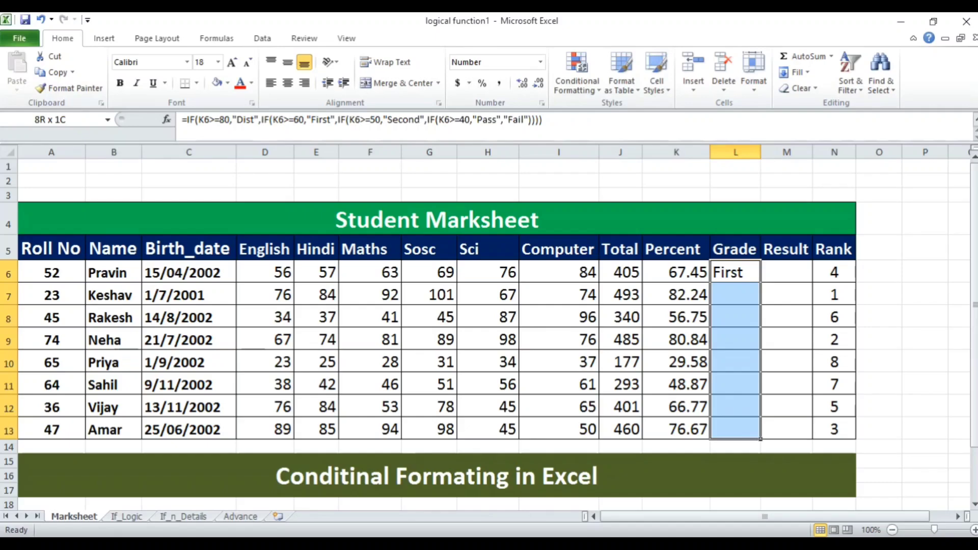
key("ctrl+d")
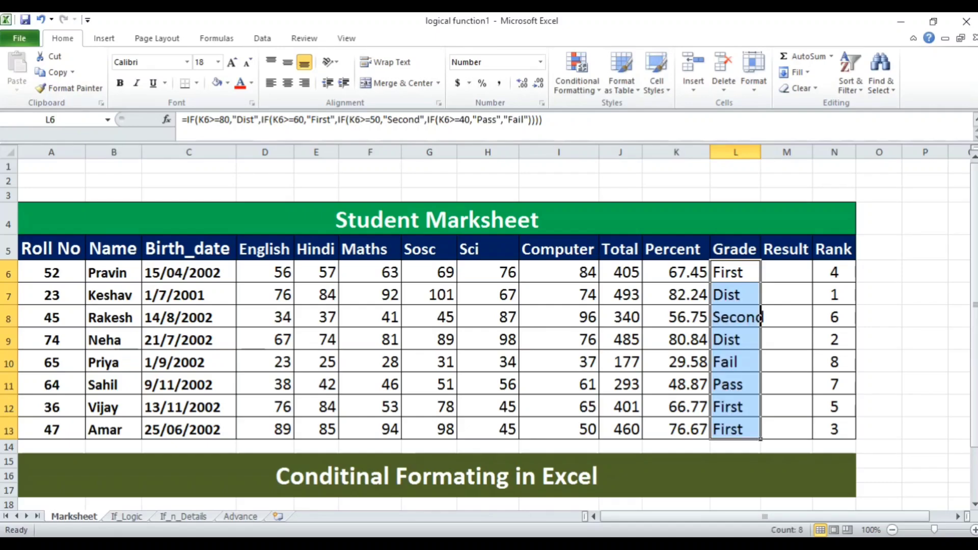
Step: Compare the grades in column L with the percentages in column K for several students
key("Down")
key("Down")
key("Down")
key("Down")
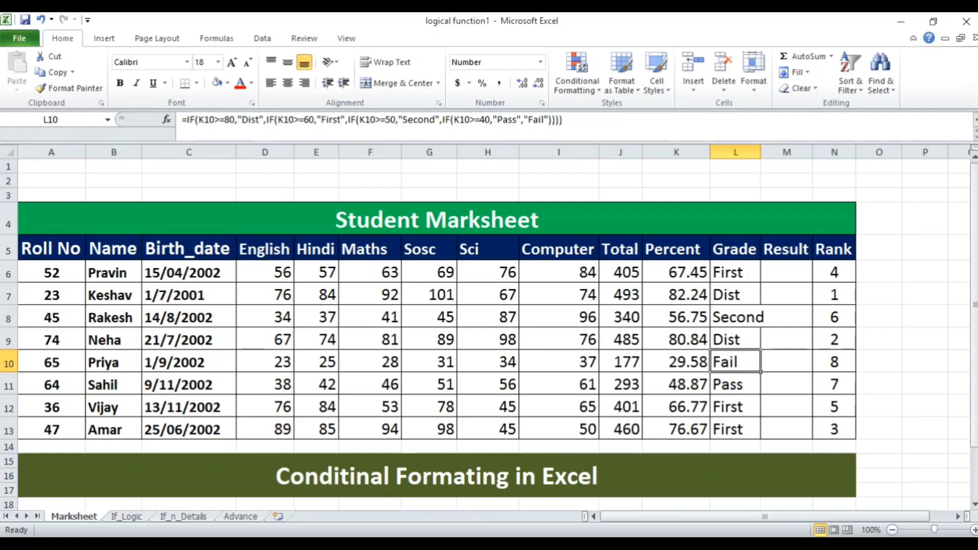
left_click(676, 361)
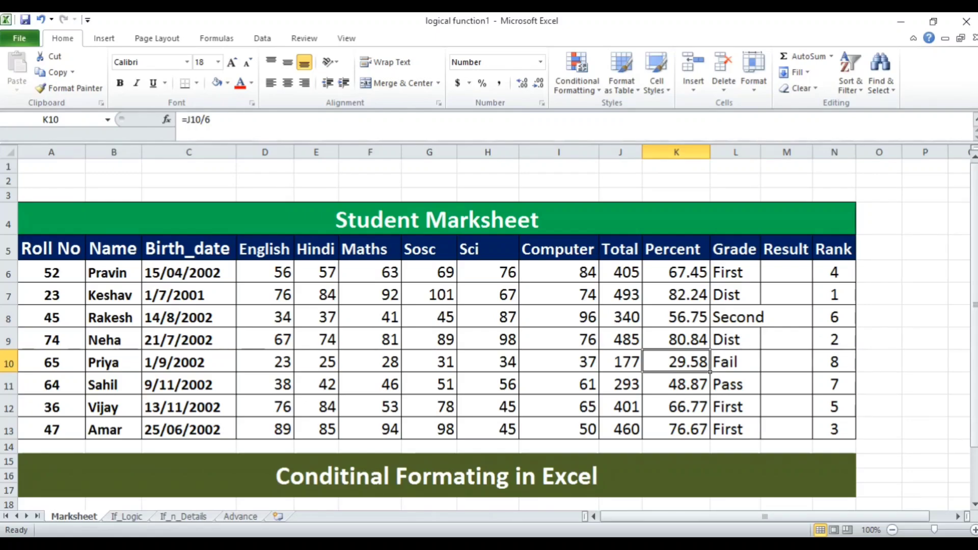
left_click(676, 384)
key("Up")
key("Up")
key("Up")
key("Up")
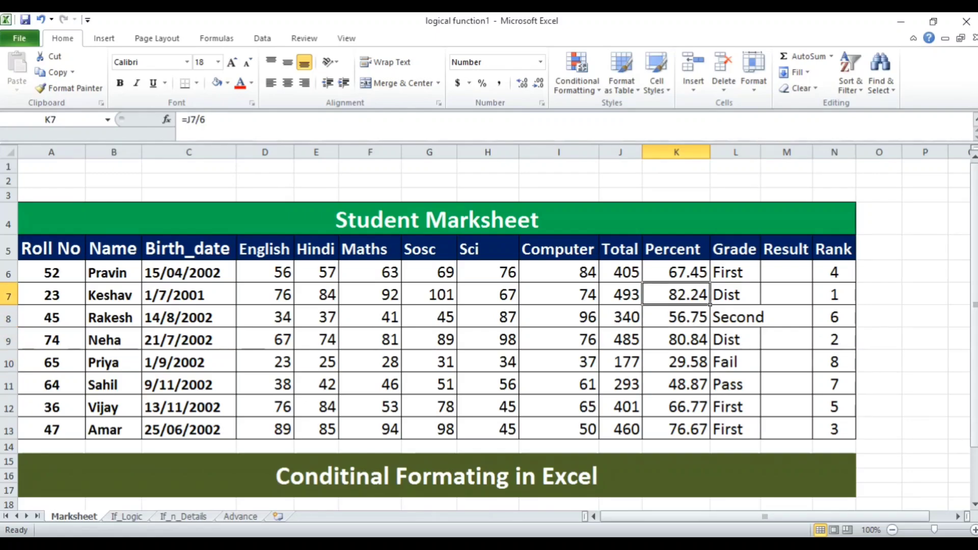
key("Right")
key("Left")
key("Right")
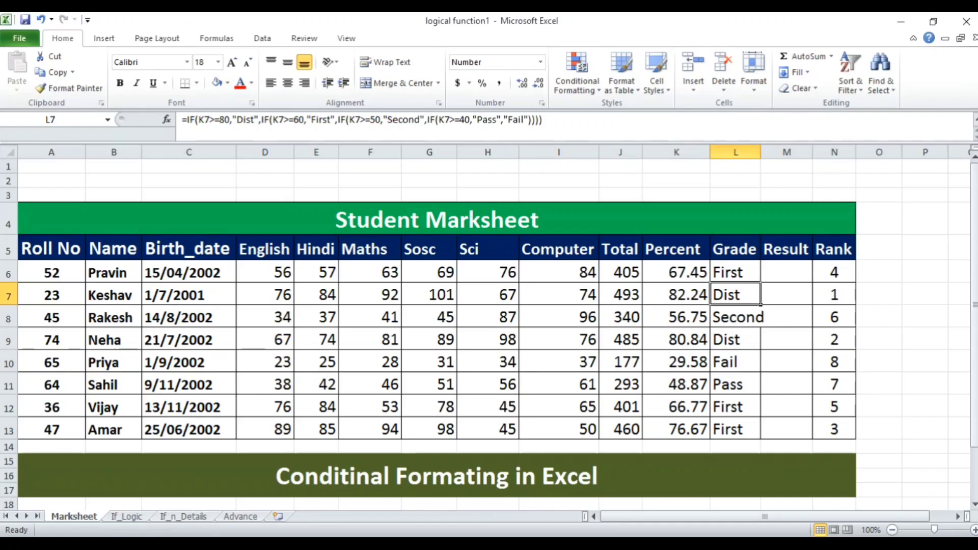
key("Left")
key("Right")
key("Up")
key("Left")
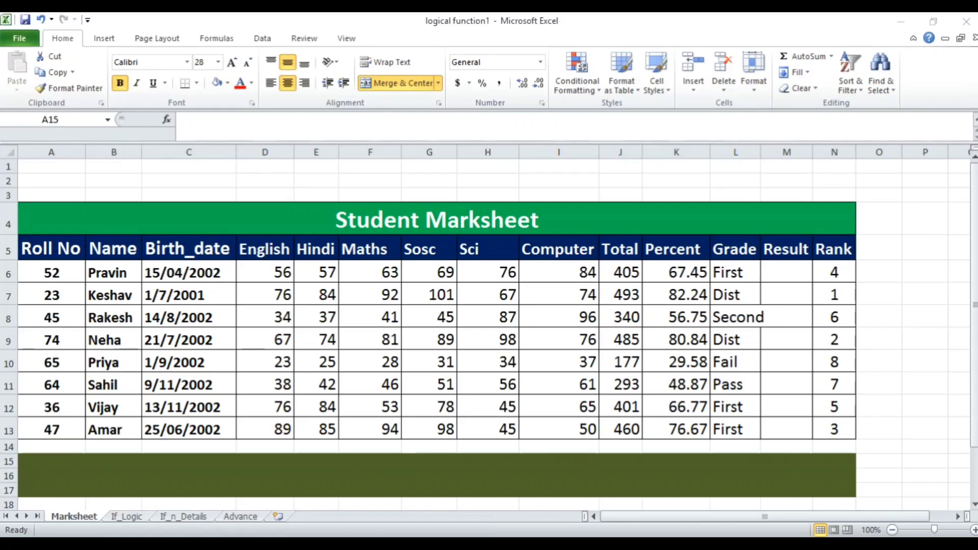
Step: Review the complete nested IF formula in Grade cell L6 and leave the cell
left_click(437, 476)
left_click(735, 273)
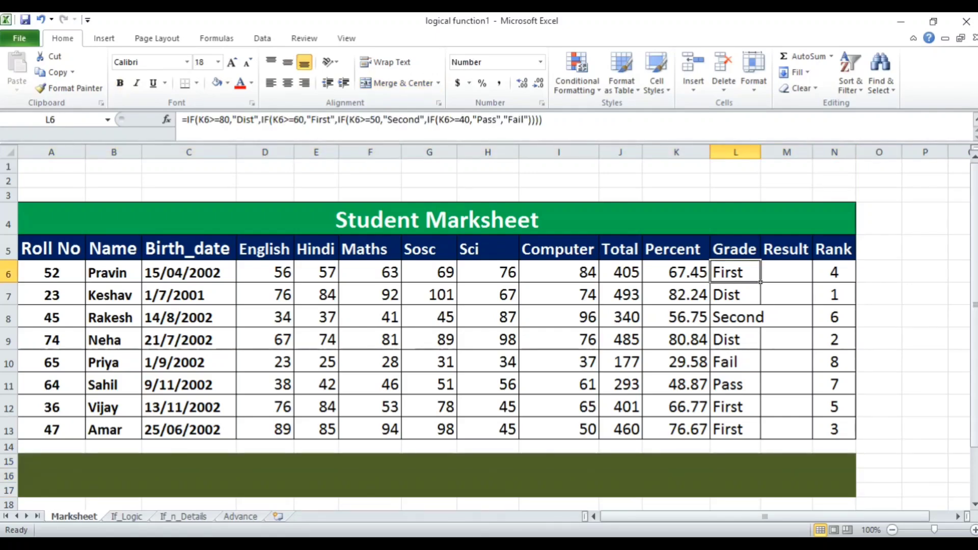
key("F2")
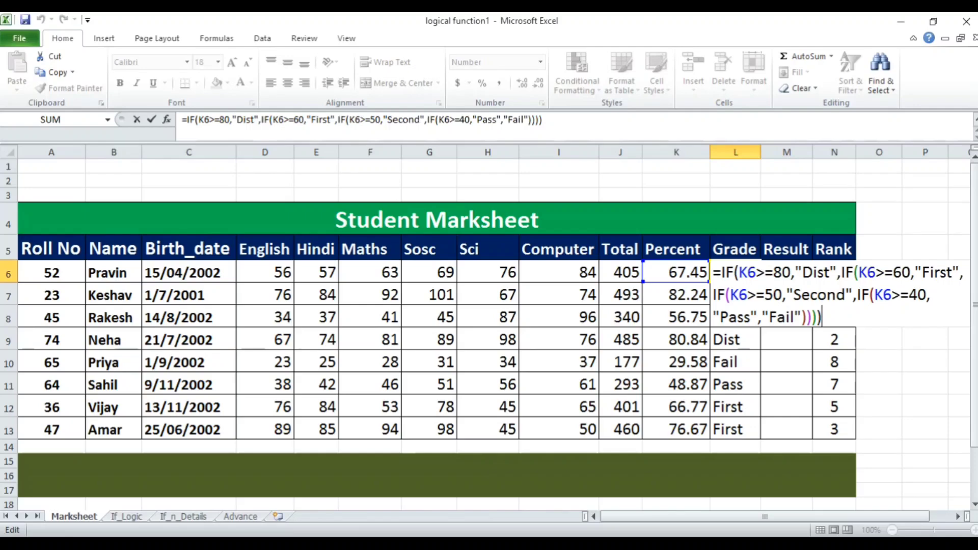
key("Return")
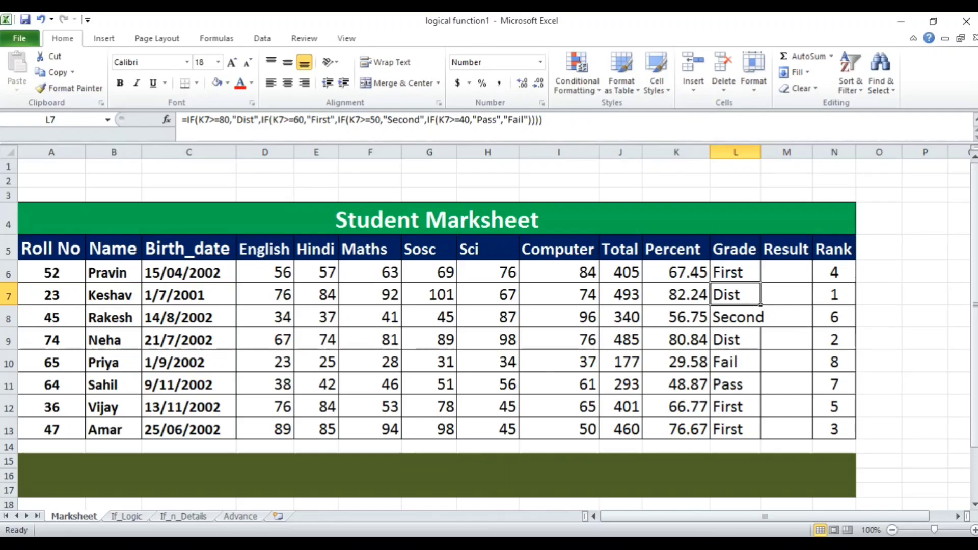
Step: Start an IF formula with a nested AND test in Result cell M6, with D6>=40 as the first condition
left_click(786, 272)
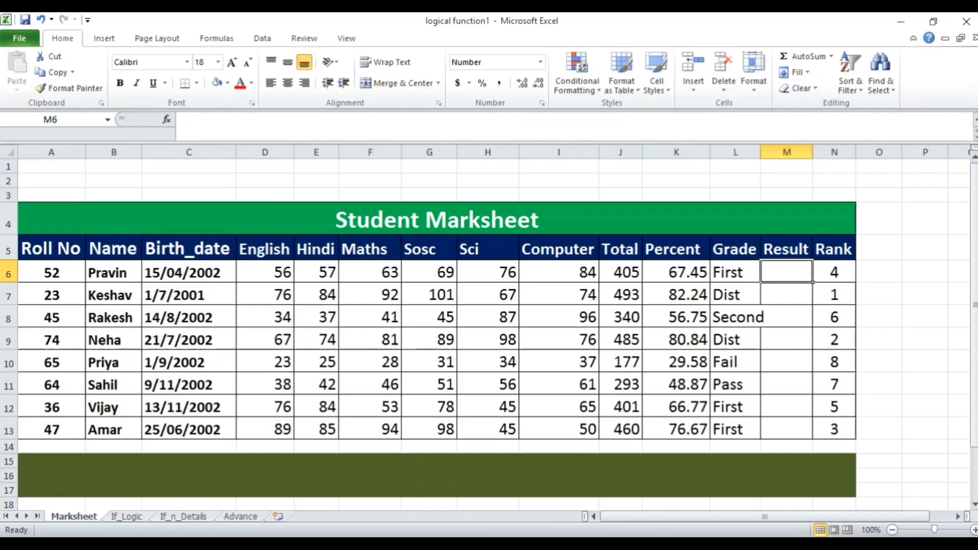
type("=")
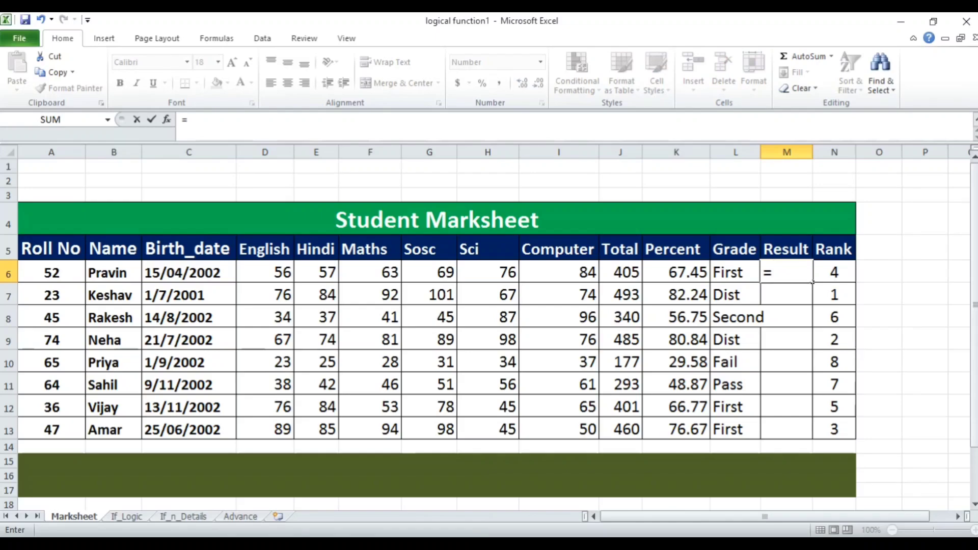
type("if(and")
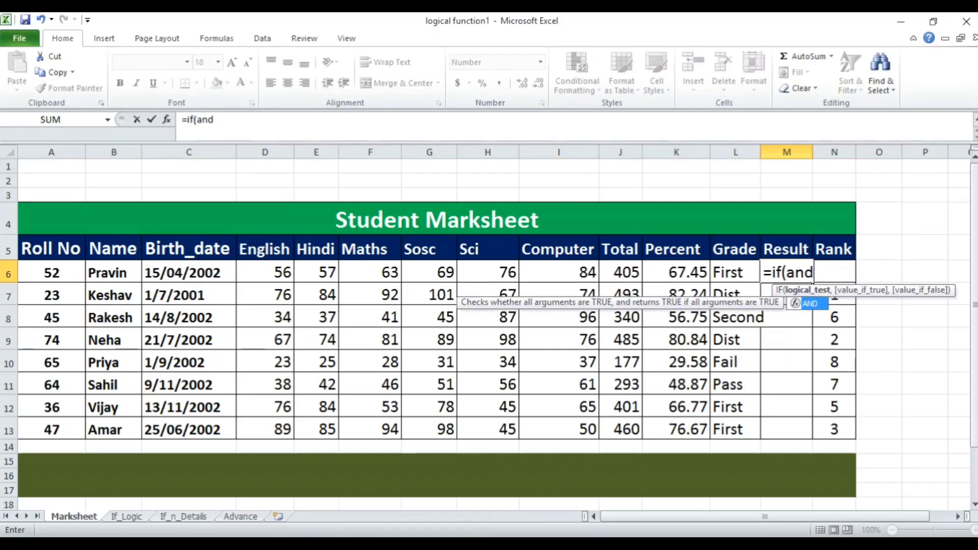
type("(")
key("Left")
key("Left")
key("Left")
key("Left")
key("Left")
key("Left")
key("Left")
key("Left")
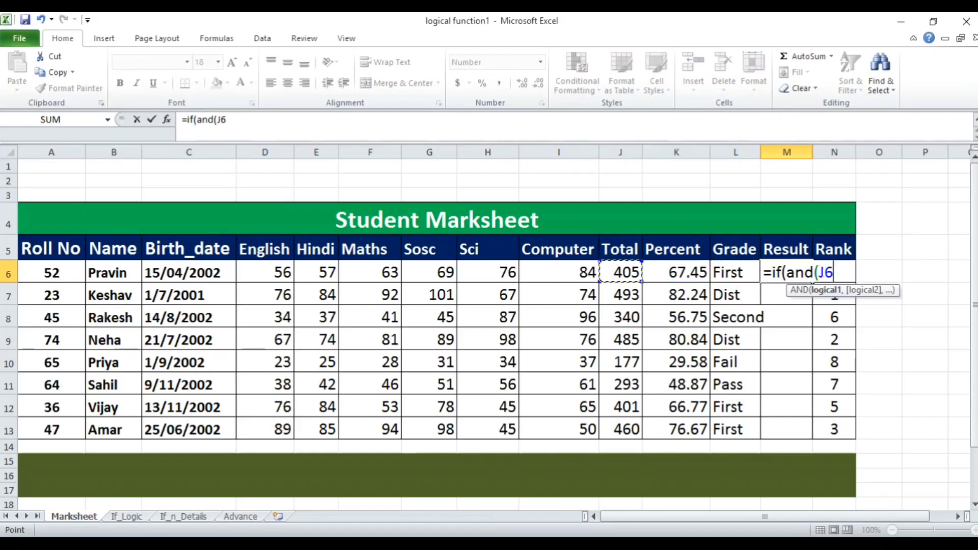
key("Left")
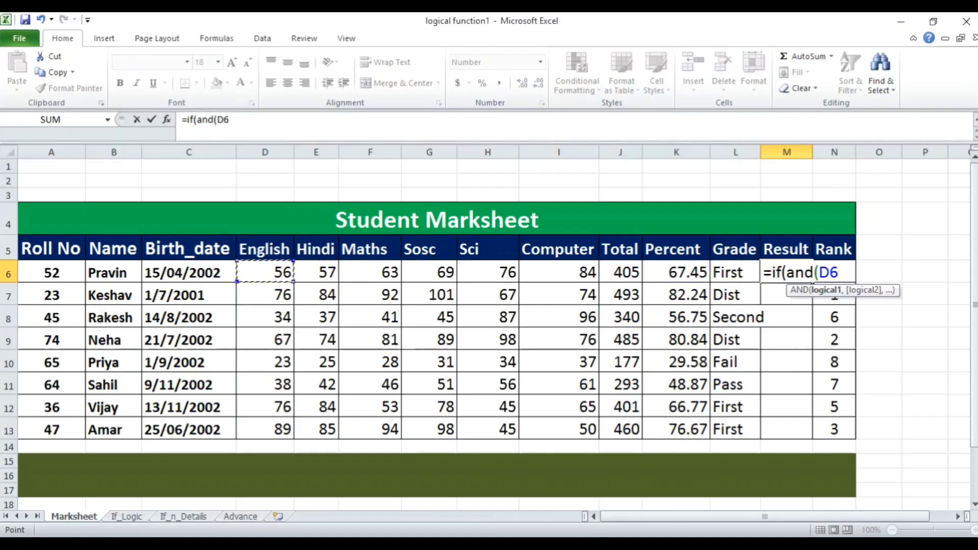
type(">=40")
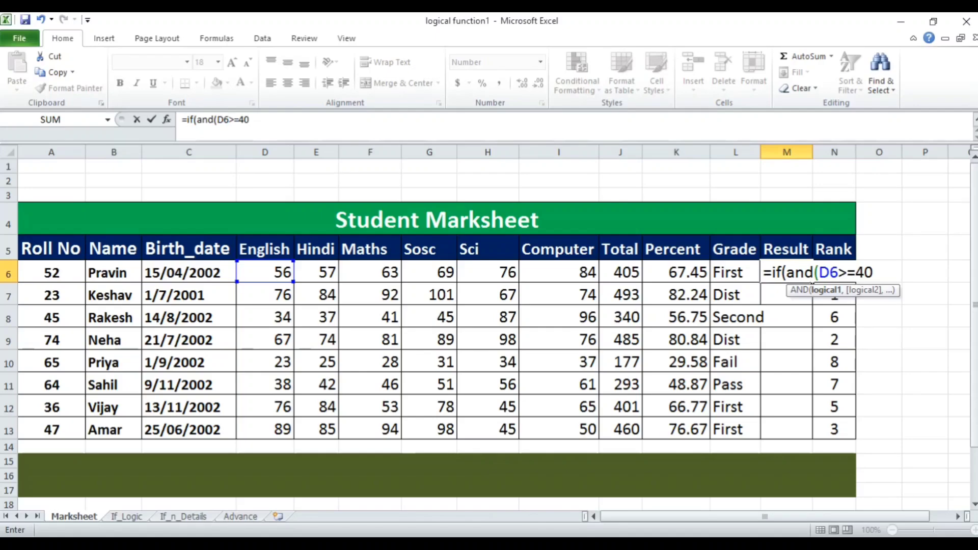
Step: Add the Hindi mark condition E6>=40 as the second AND argument in the M6 formula
type(",")
key("Left")
key("Left")
key("Left")
key("Left")
key("Left")
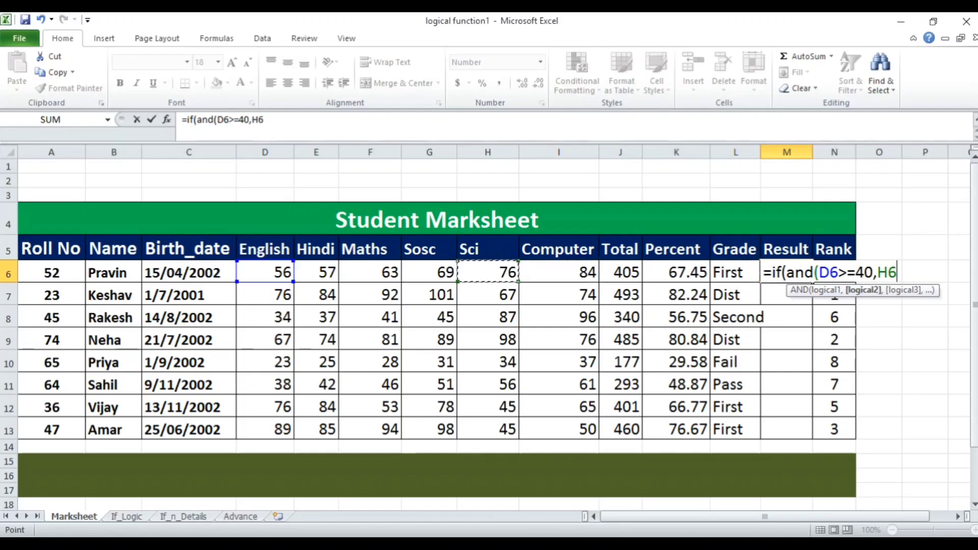
key("Left")
key("Left")
key("Left")
type(">")
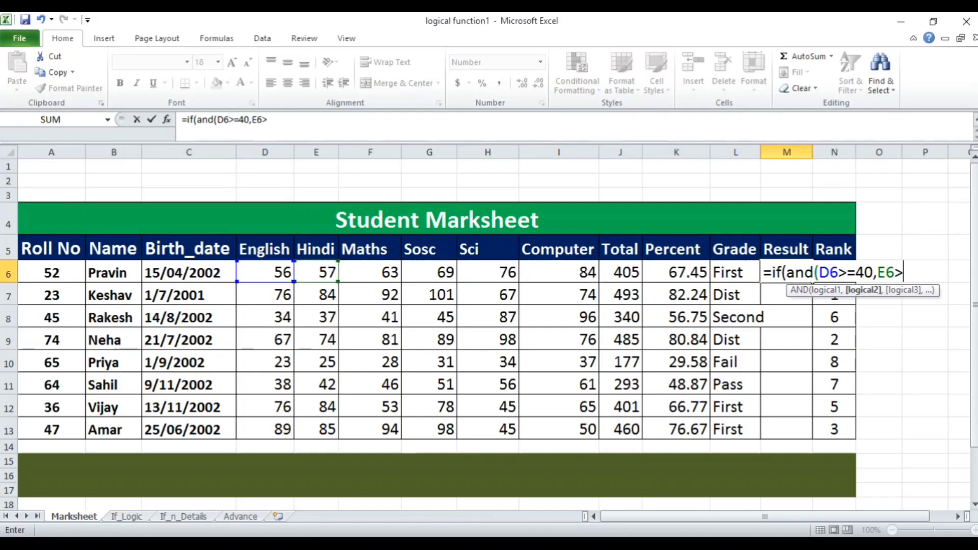
type("=")
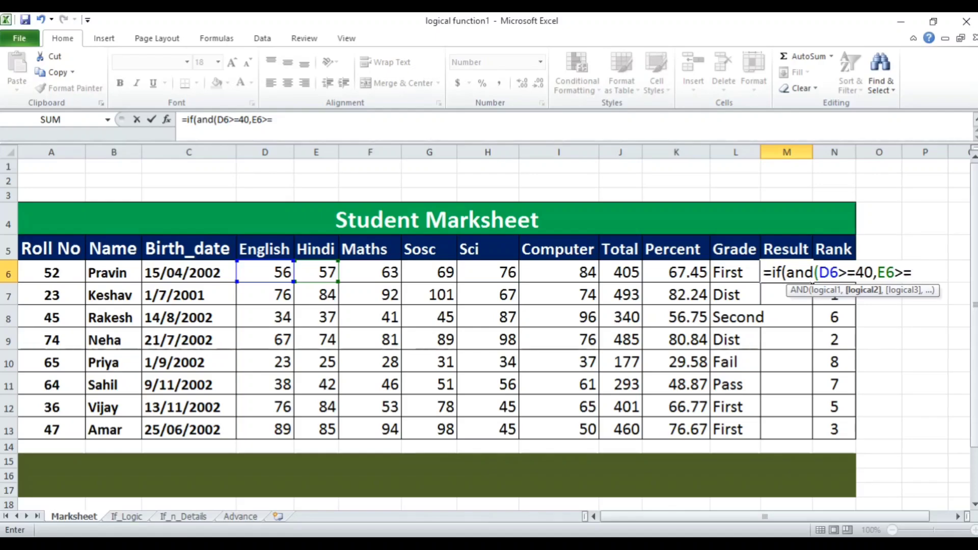
type("40")
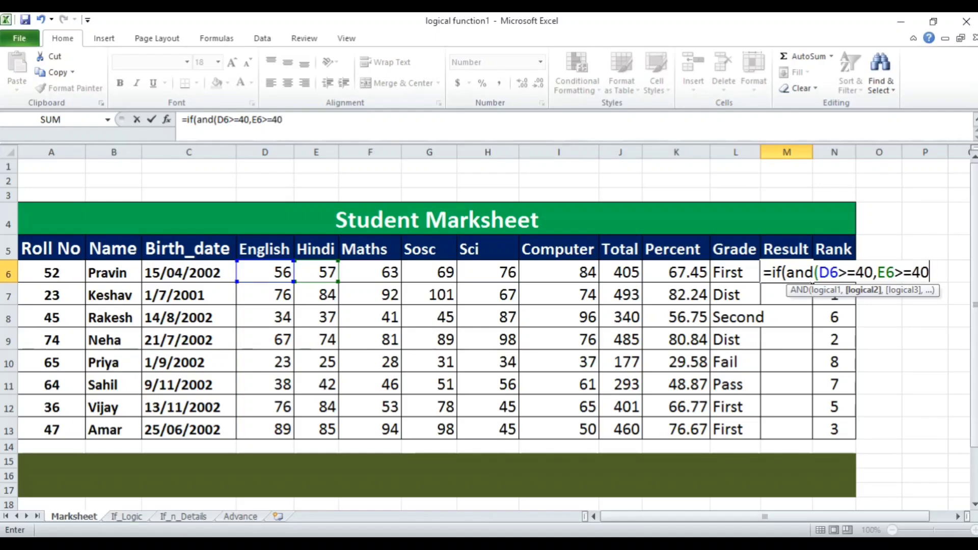
Step: Add the Maths mark condition F6>=40 as the third AND argument in the M6 formula
type(",")
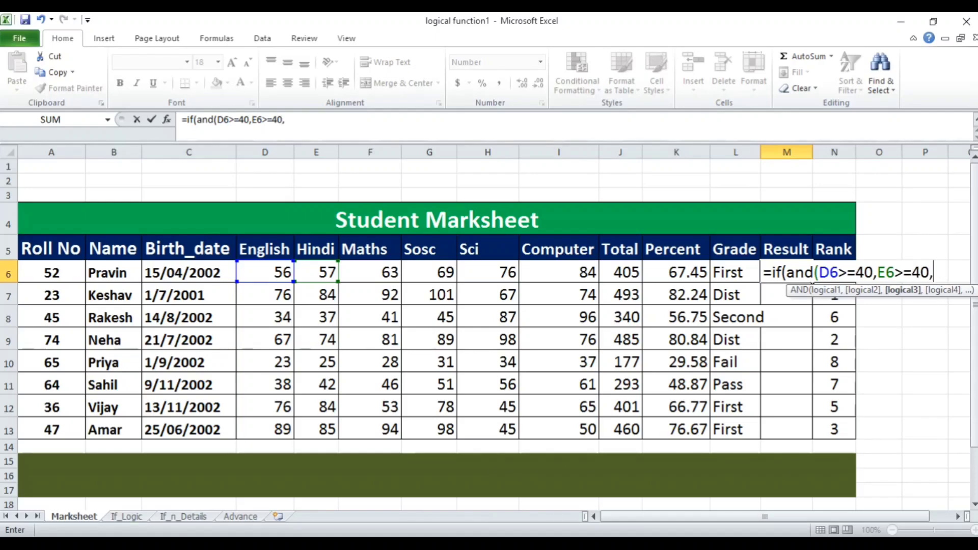
key("Left")
key("Left")
key("Left")
key("Left")
key("Left")
key("Left")
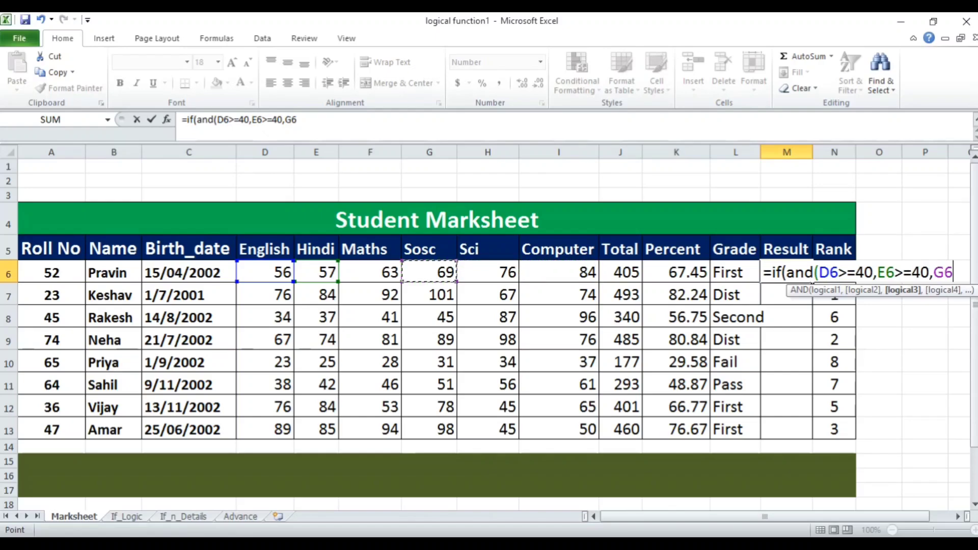
key("Left")
type(">=")
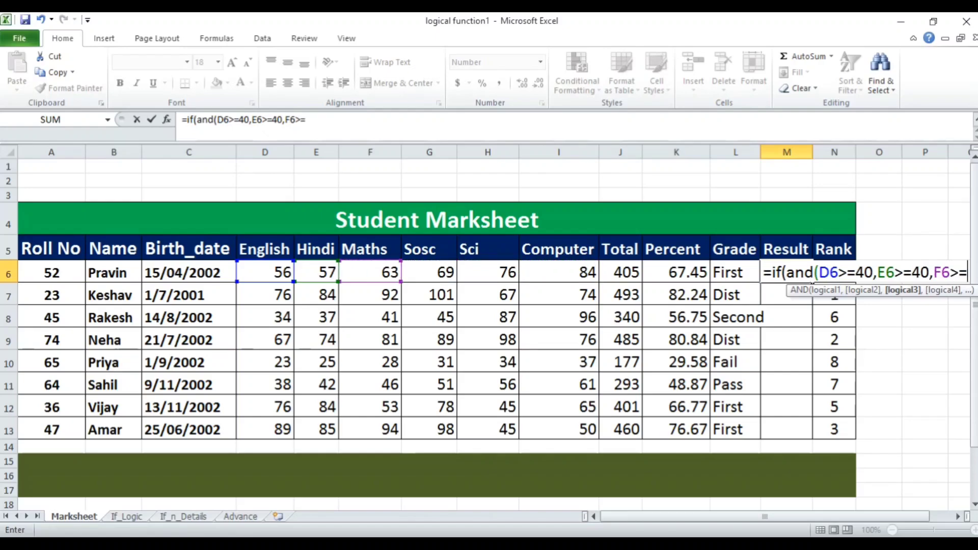
type("40,")
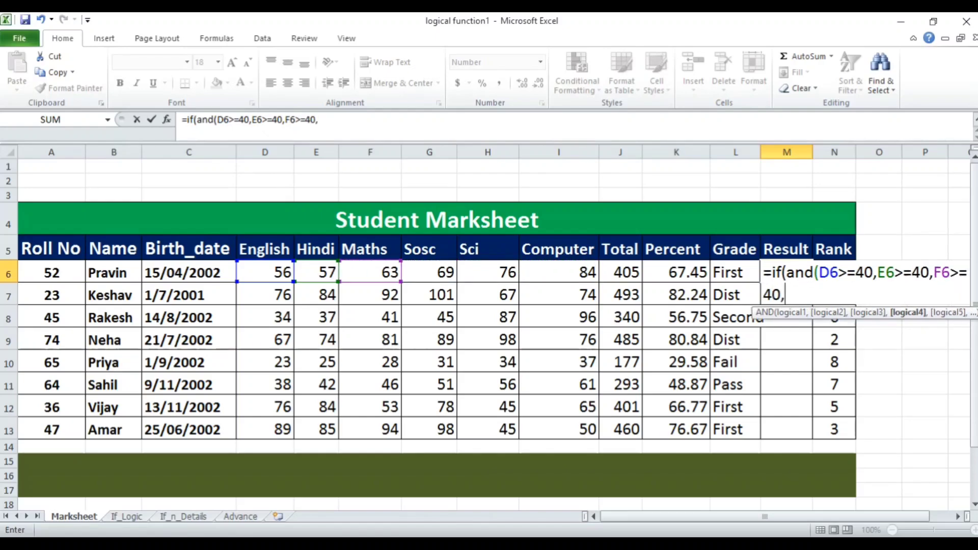
Step: Add the Sosc mark condition G6>=40 as the fourth AND argument in the M6 formula
key("Left")
key("Left")
key("Left")
key("Left")
key("Left")
key("Left")
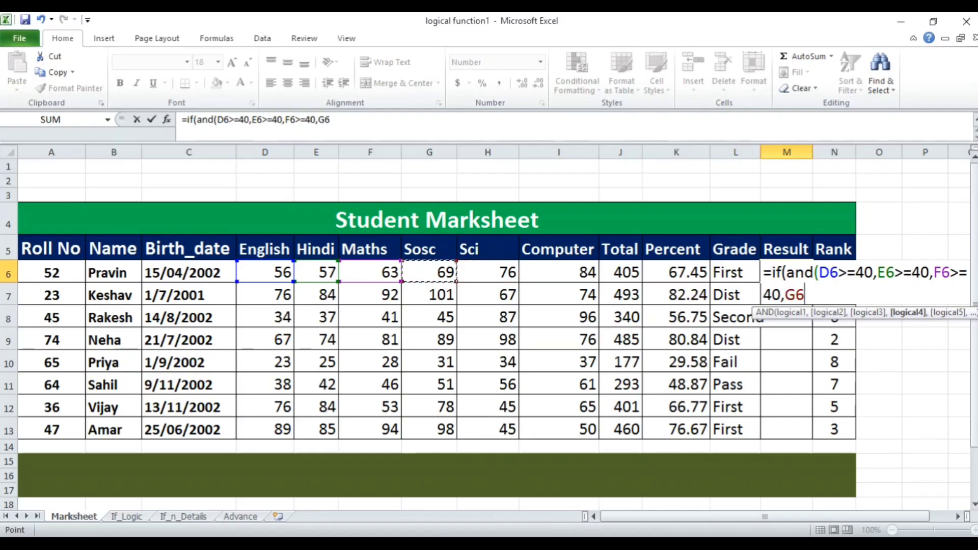
type(">=40")
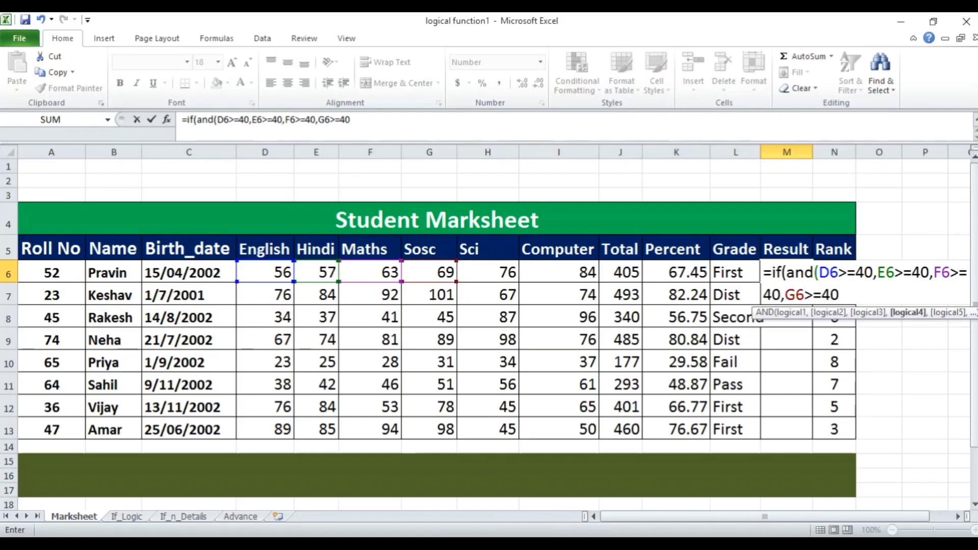
Step: Add the Sci mark condition H6>=40 as the fifth AND argument in the M6 formula
type(",")
key("Left")
key("Left")
key("Left")
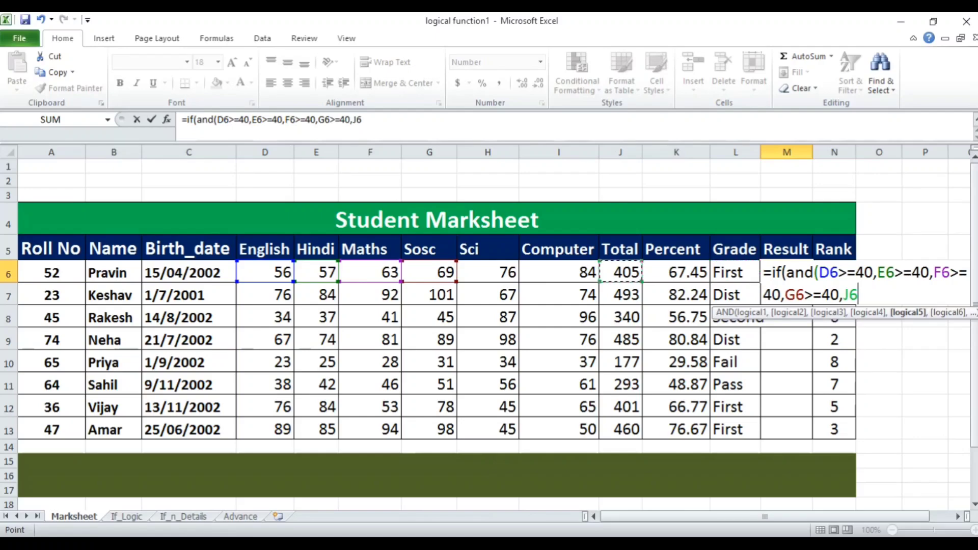
key("Left")
key("Left")
type(">")
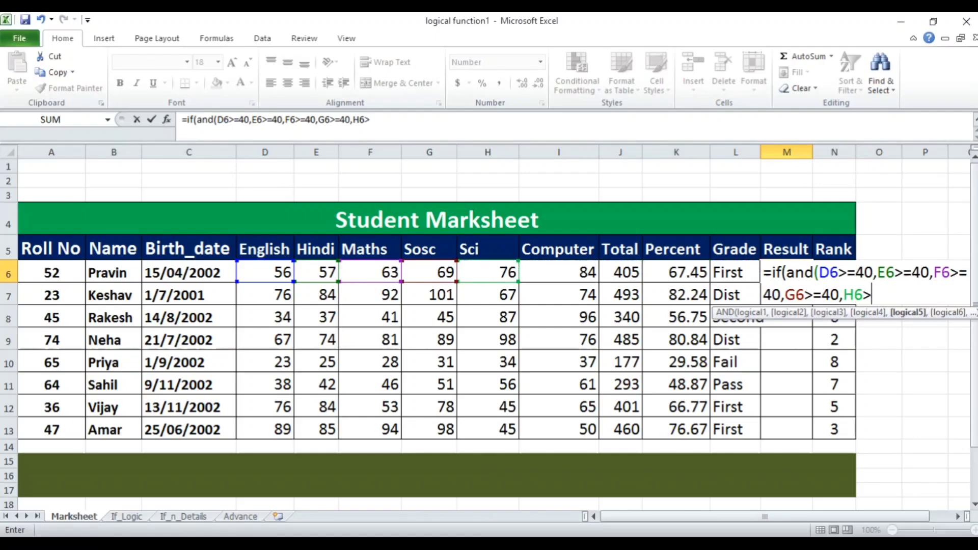
type("=40,")
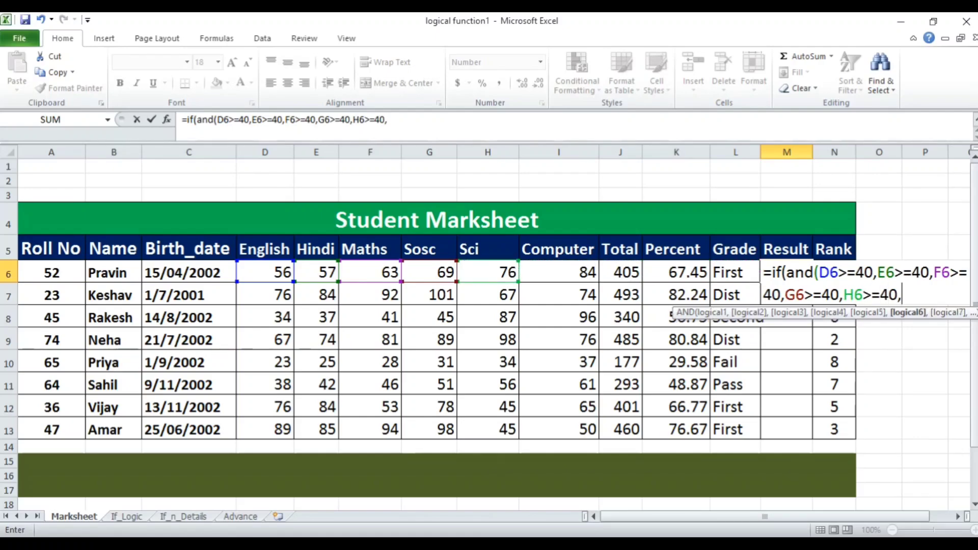
Step: Add the Computer mark condition I6>=40 as the last AND argument and close the AND function
key("Left")
key("Left")
key("Left")
key("Left")
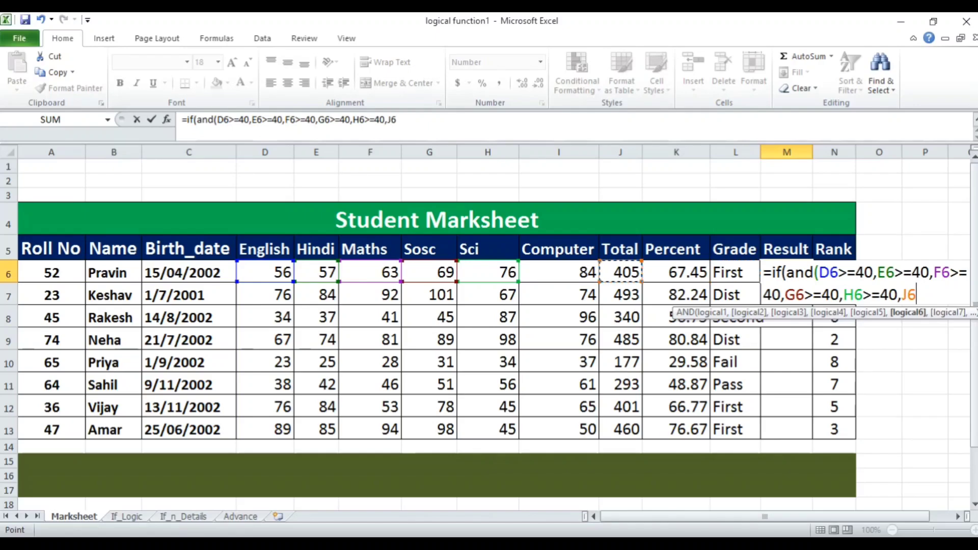
type(">=")
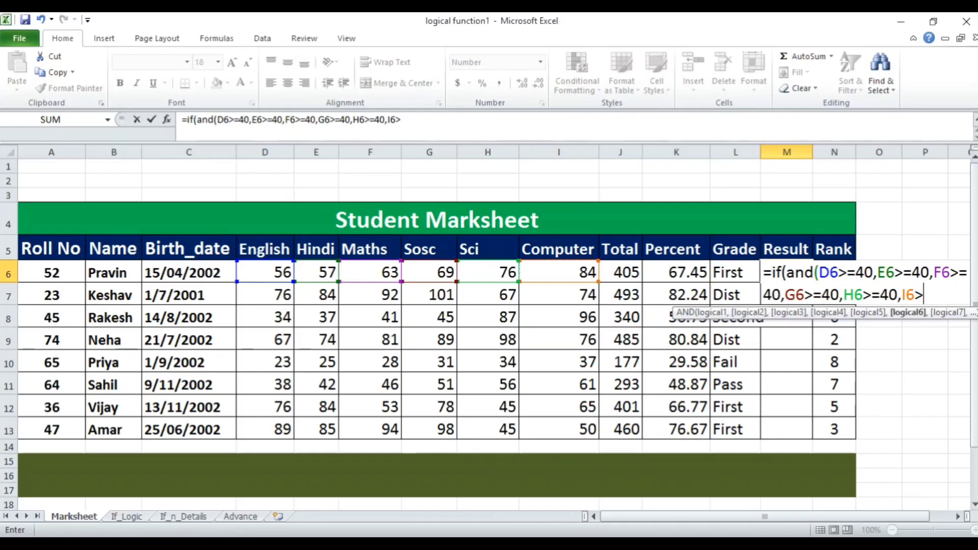
type("40")
type(")")
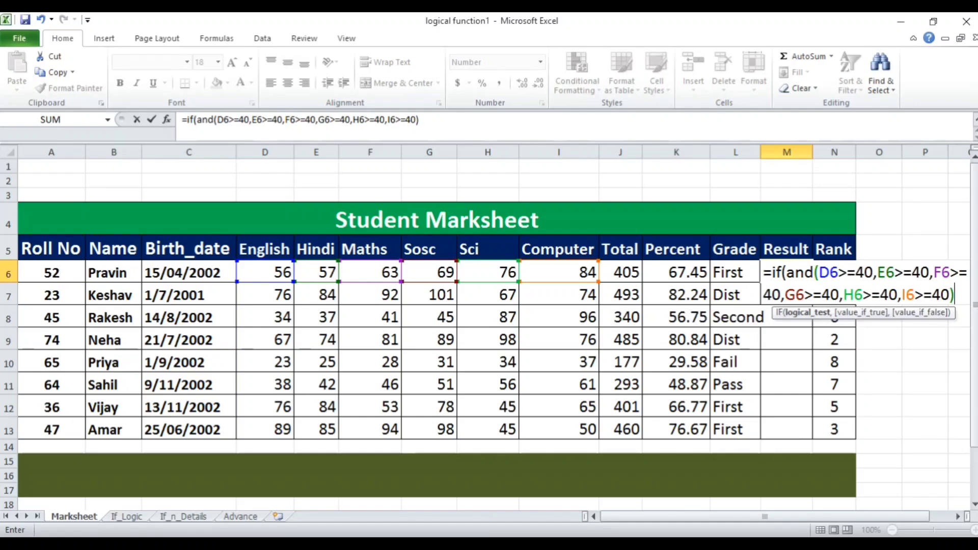
Step: Complete the M6 formula with "Pass" as the true value and "Fail" as the false value, and accept it
type(",")
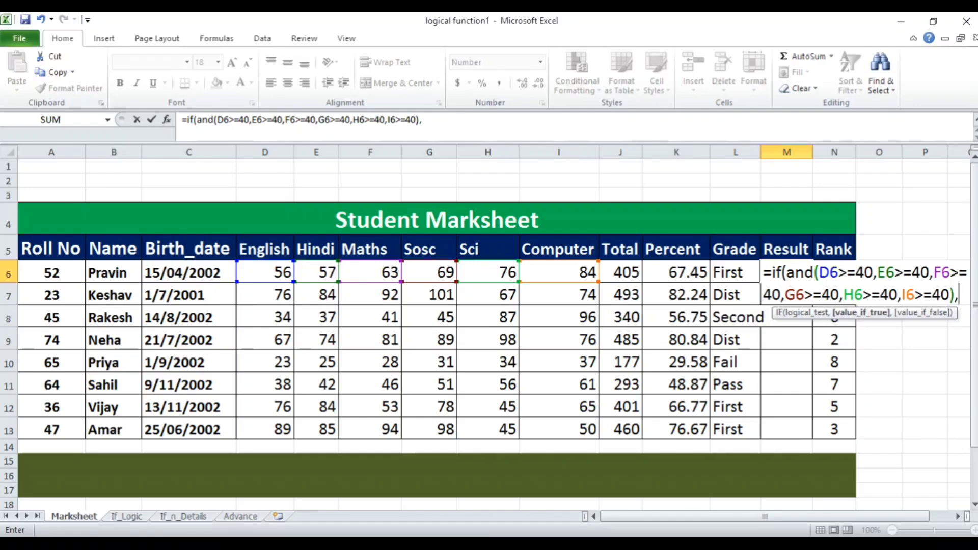
type("\"Pass\",")
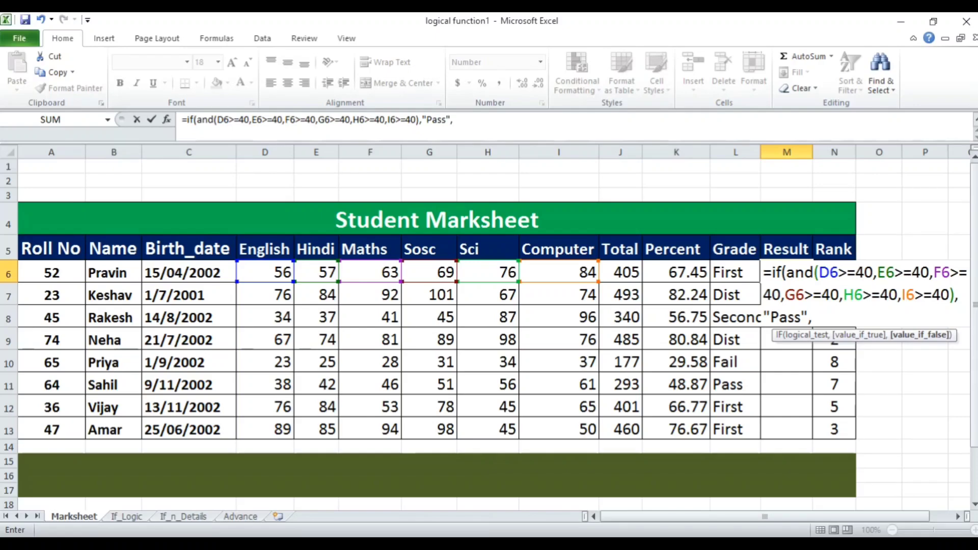
type("\"Fail\")")
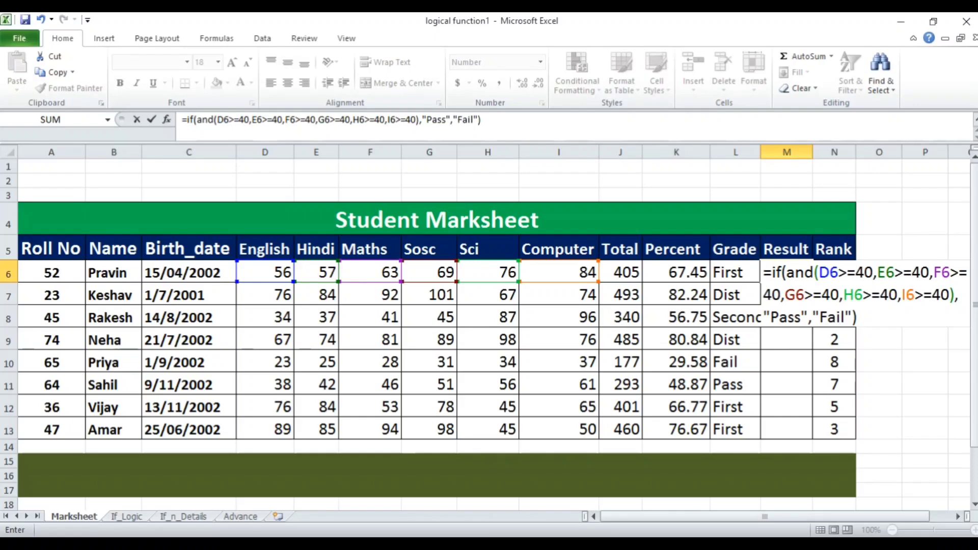
key("Return")
Step: Fill the IF and AND formula from M6 down the Result column to M13
key("Up")
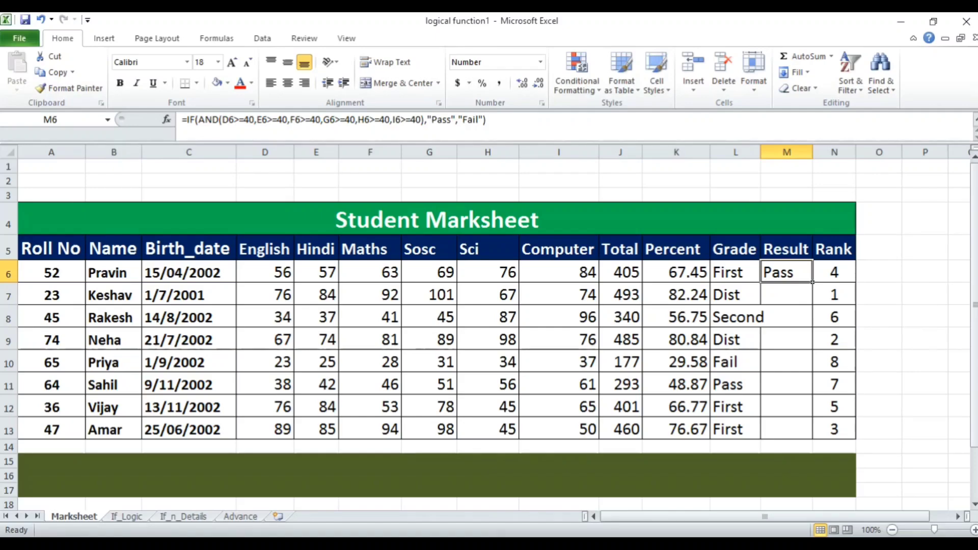
left_click_drag(787, 272, 787, 429)
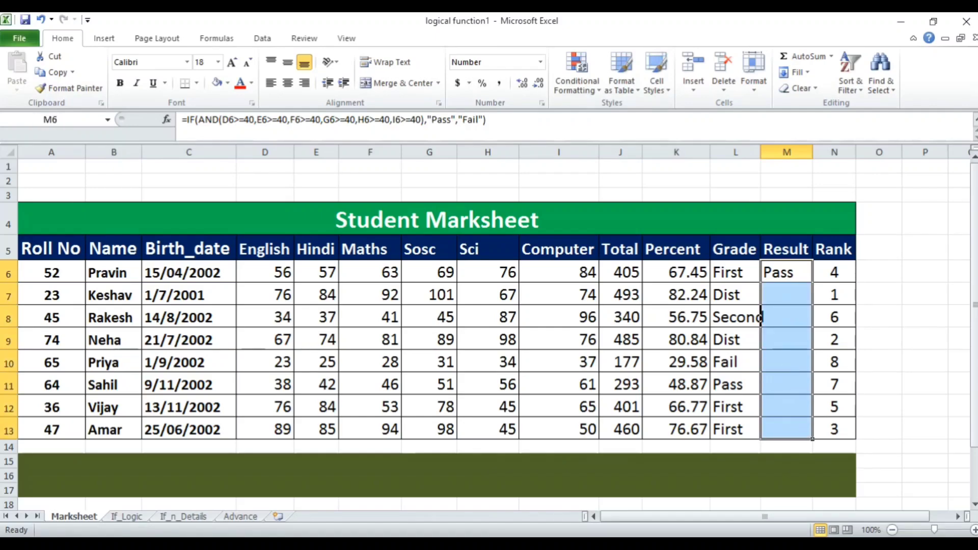
key("ctrl+d")
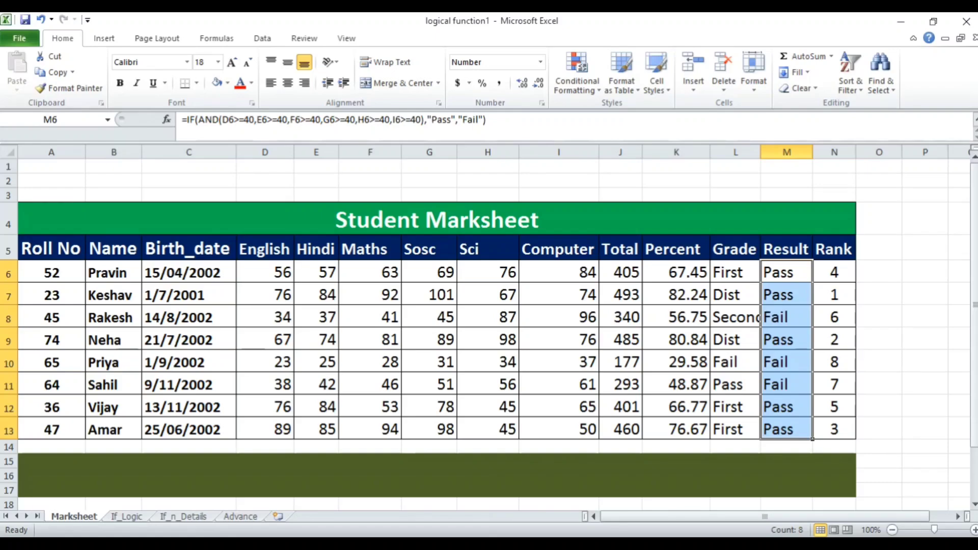
Step: Compare the Grade and Result in row 10 with that student's subject marks from Computer back to English
key("Left")
key("Down")
key("Down")
key("Down")
key("Down")
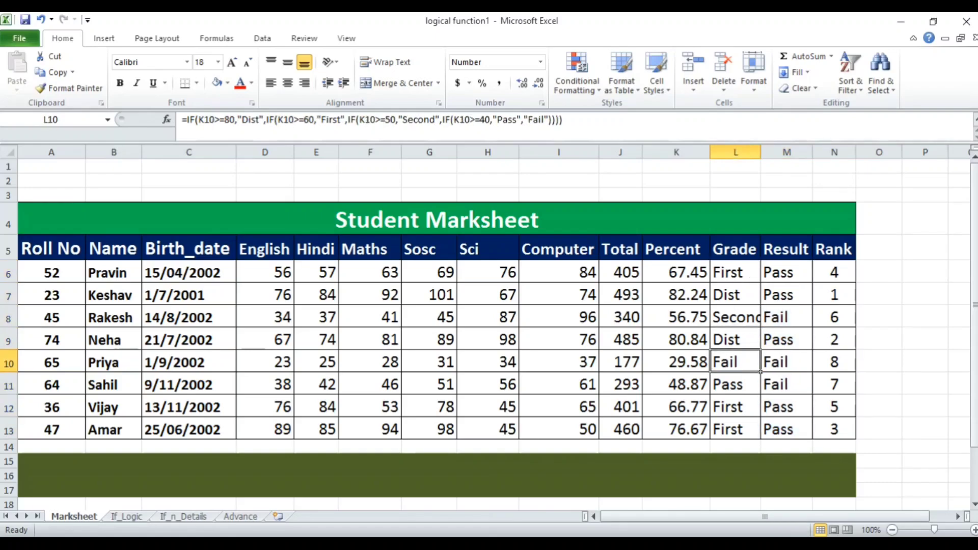
key("Right")
key("Left")
key("Left")
key("Left")
key("Left")
key("Left")
key("Left")
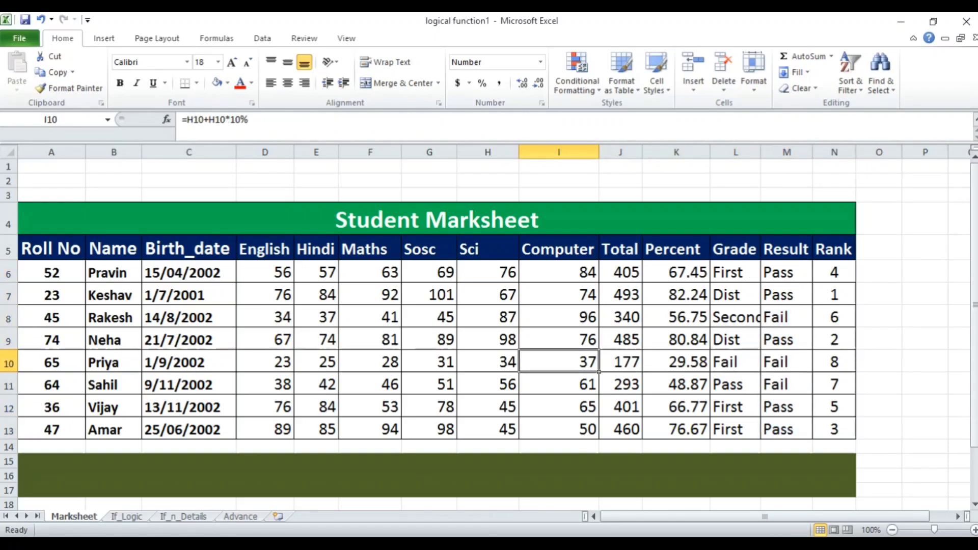
key("Left")
key("Left")
key("Left")
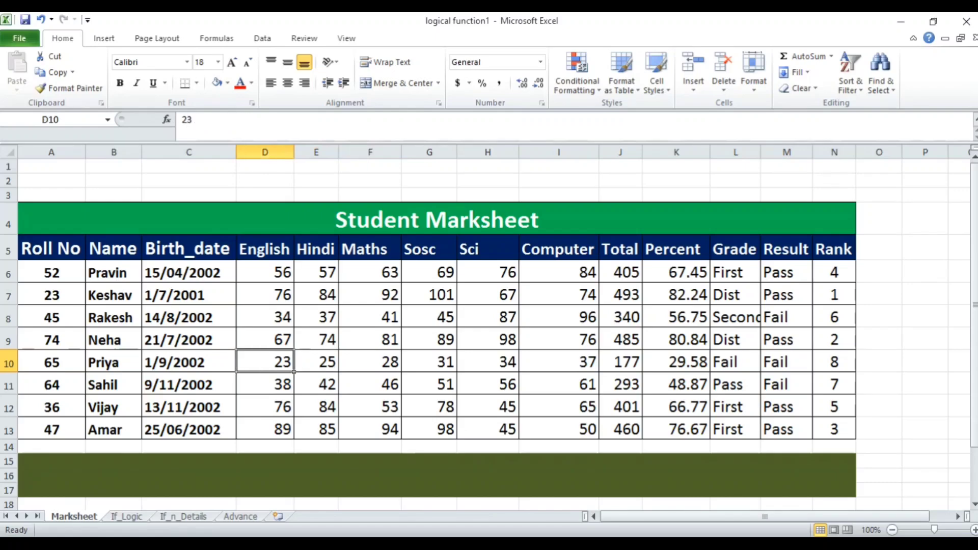
Step: Check the subject marks in row 11 from English onward against that row's Grade and Result
key("Right")
key("Right")
key("Down")
key("Right")
key("Down")
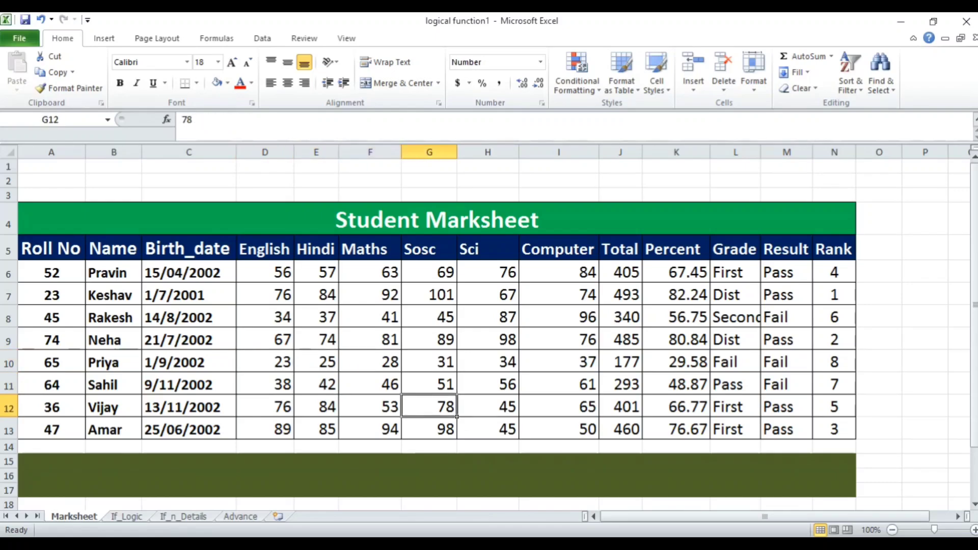
key("Left")
key("Up")
key("Left")
key("Left")
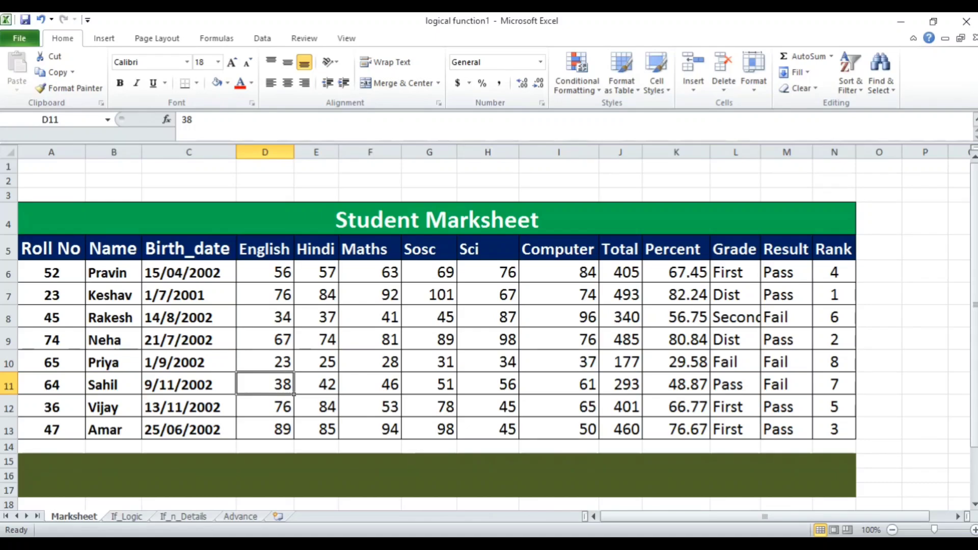
key("Right")
key("Right")
key("Right")
key("Right")
key("Right")
key("Right")
key("Right")
key("Right")
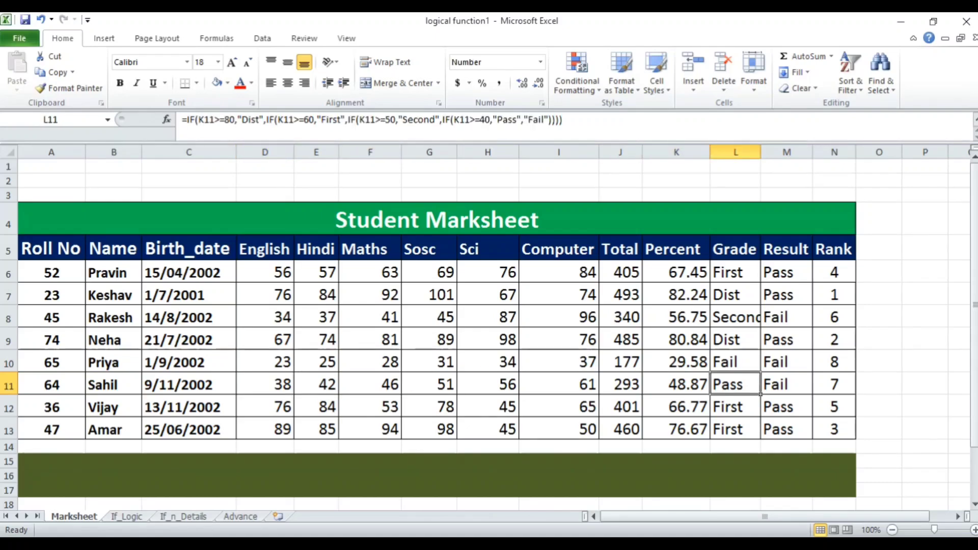
key("Right")
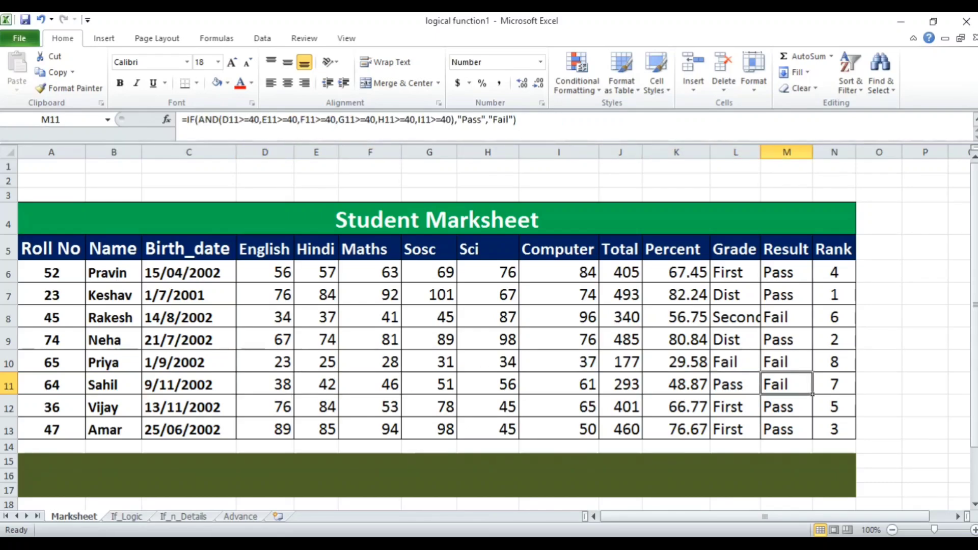
Step: Recheck the subject marks in row 11 against that row's Result, glancing at the Hindi and Maths marks in row 12
key("Left")
key("Left")
key("Left")
key("Left")
key("Left")
key("Left")
key("Left")
key("Left")
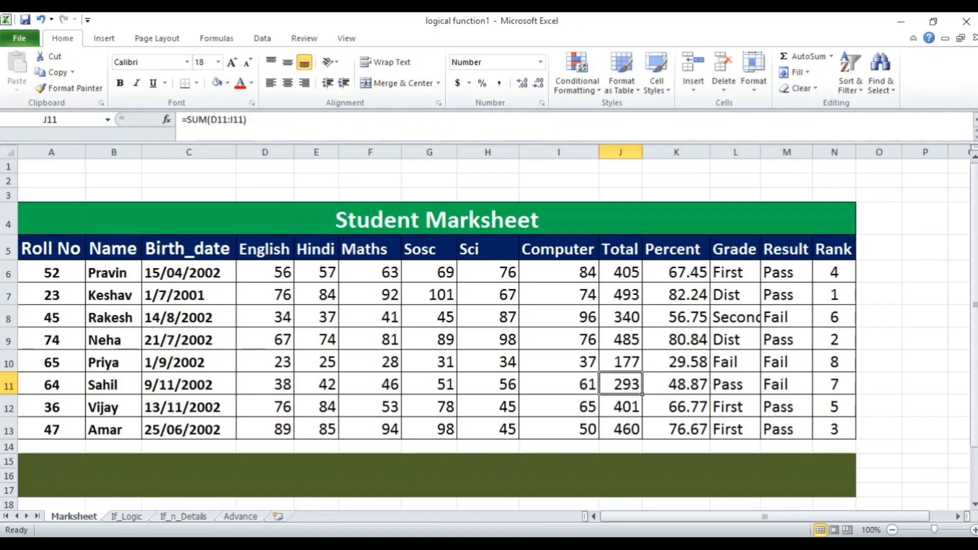
key("Down")
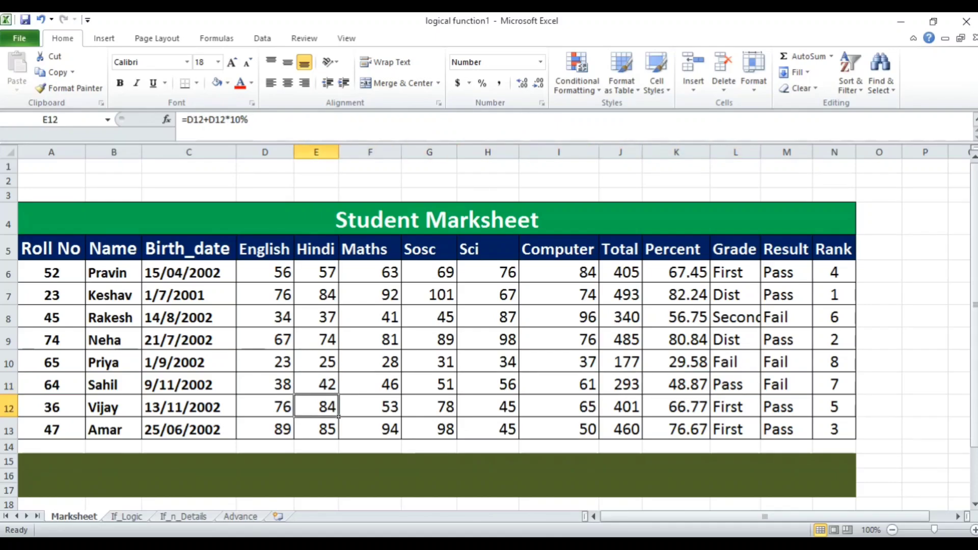
key("Right")
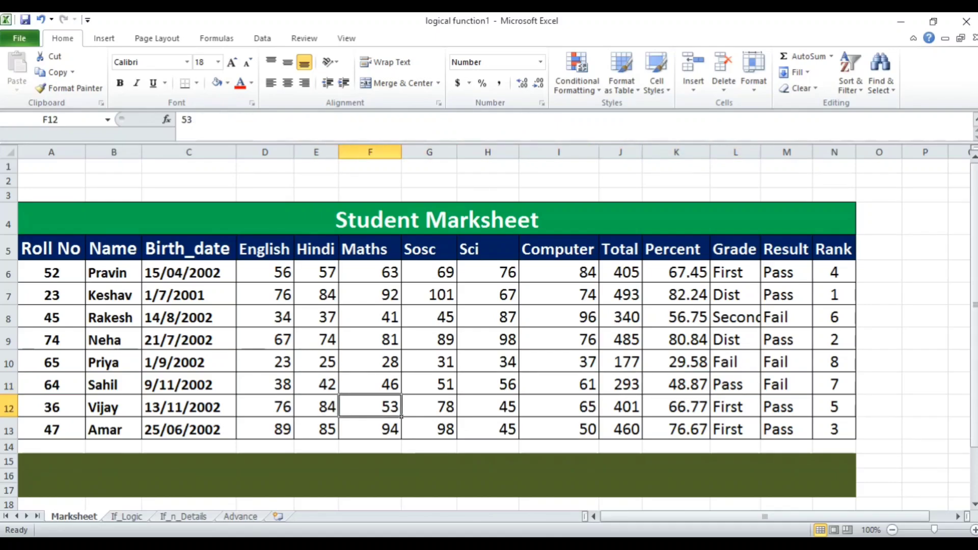
key("Up")
key("Right")
key("Right")
key("Right")
key("Right")
key("Right")
key("Right")
key("Right")
key("Right")
key("Right")
key("Left")
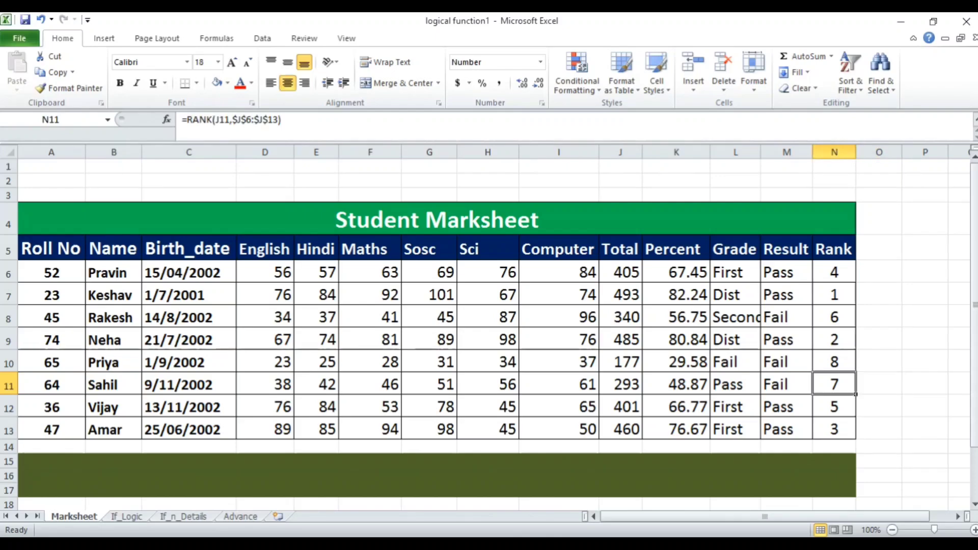
key("Left")
key("Left")
key("Right")
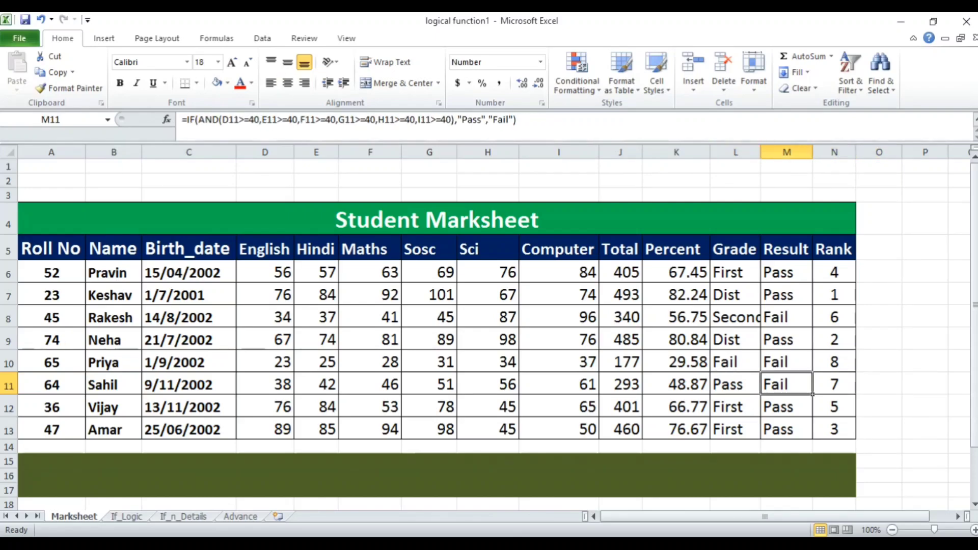
Step: Compare the Result in row 8 with that student's Grade and subject marks from Computer back to English
key("Up")
key("Up")
key("Up")
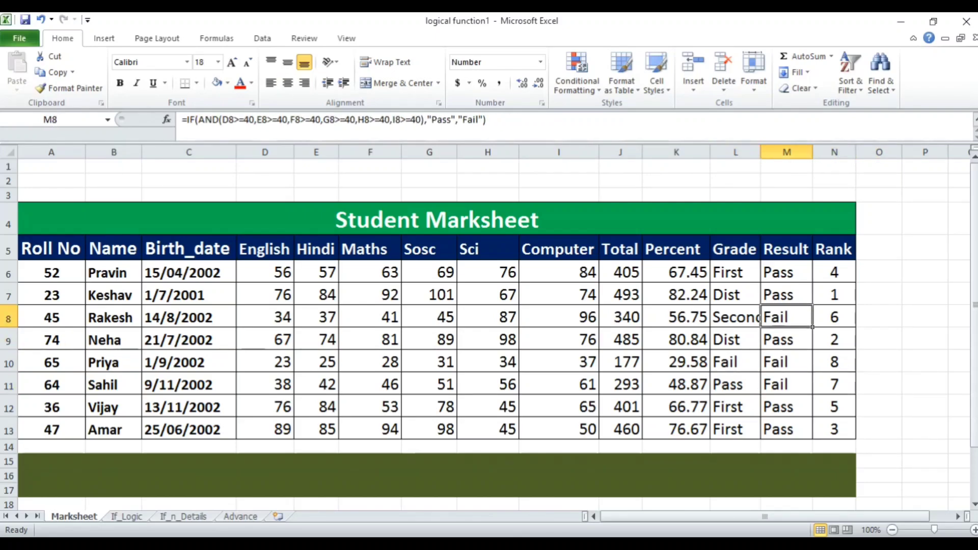
key("Left")
key("Left")
key("Left")
key("Left")
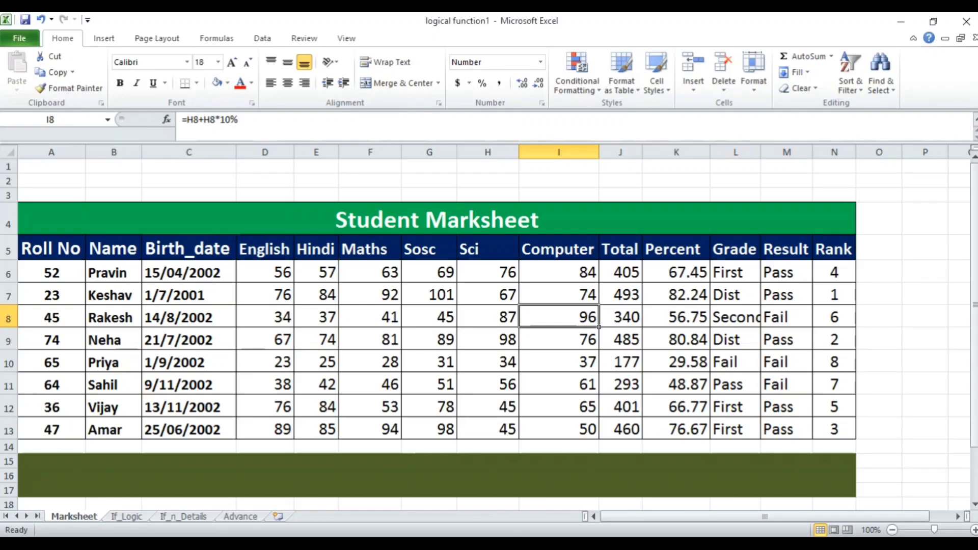
key("Left")
key("Left")
key("Left")
key("Left")
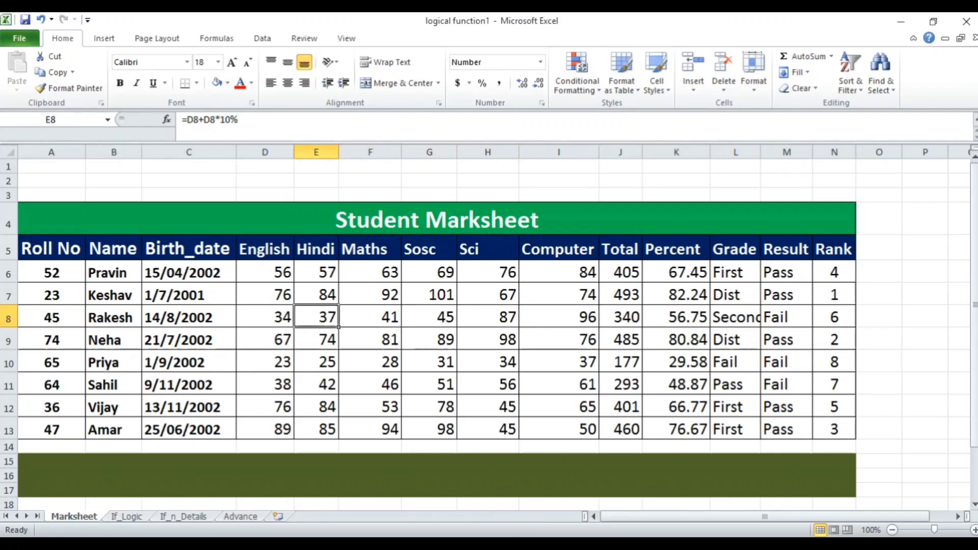
key("Left")
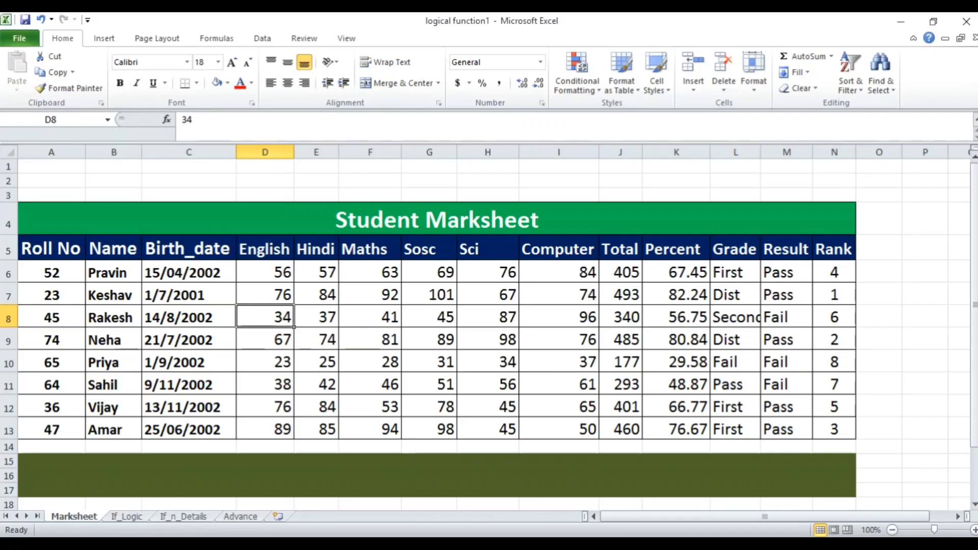
key("Right")
key("Right")
key("Right")
key("Right")
key("Right")
key("Right")
key("Right")
key("Right")
key("Right")
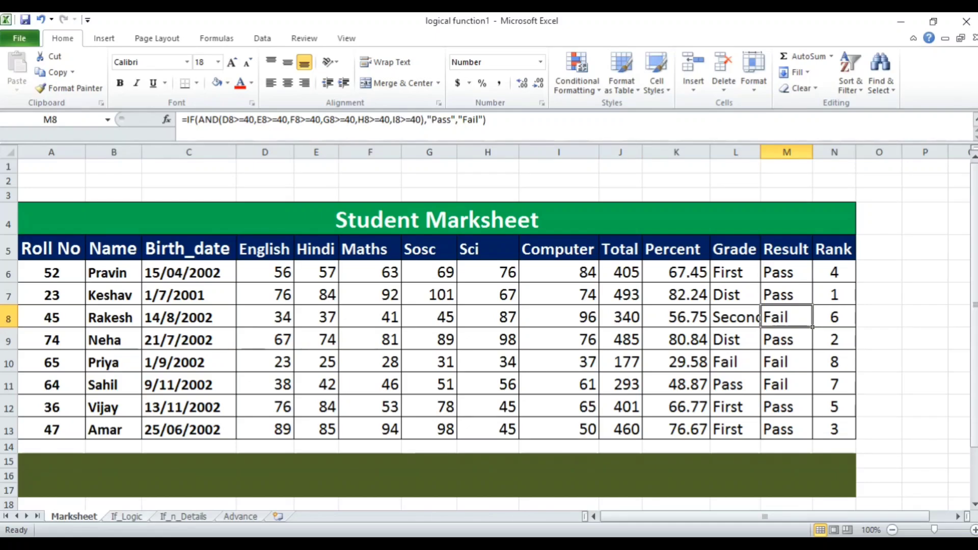
Step: Switch to the If_Logic worksheet
key("ctrl+Page_Down")
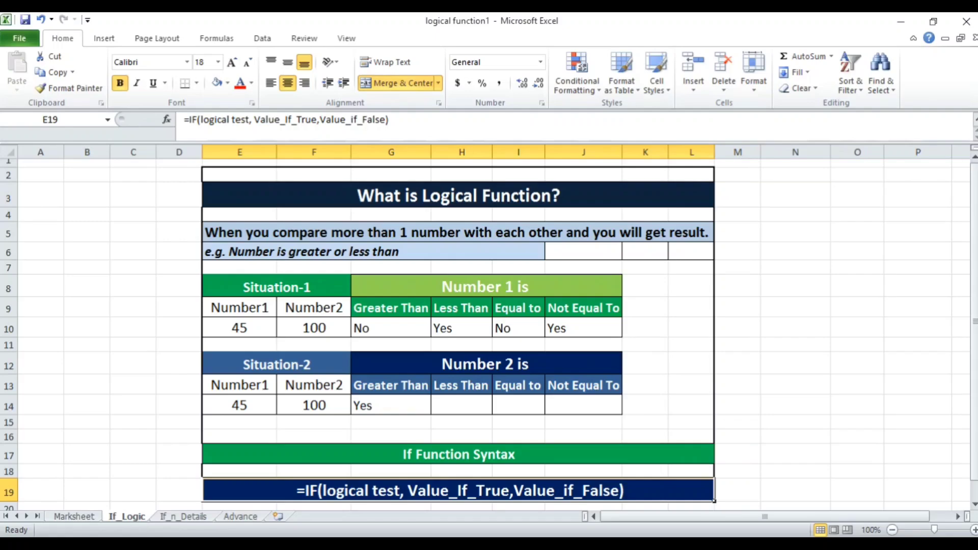